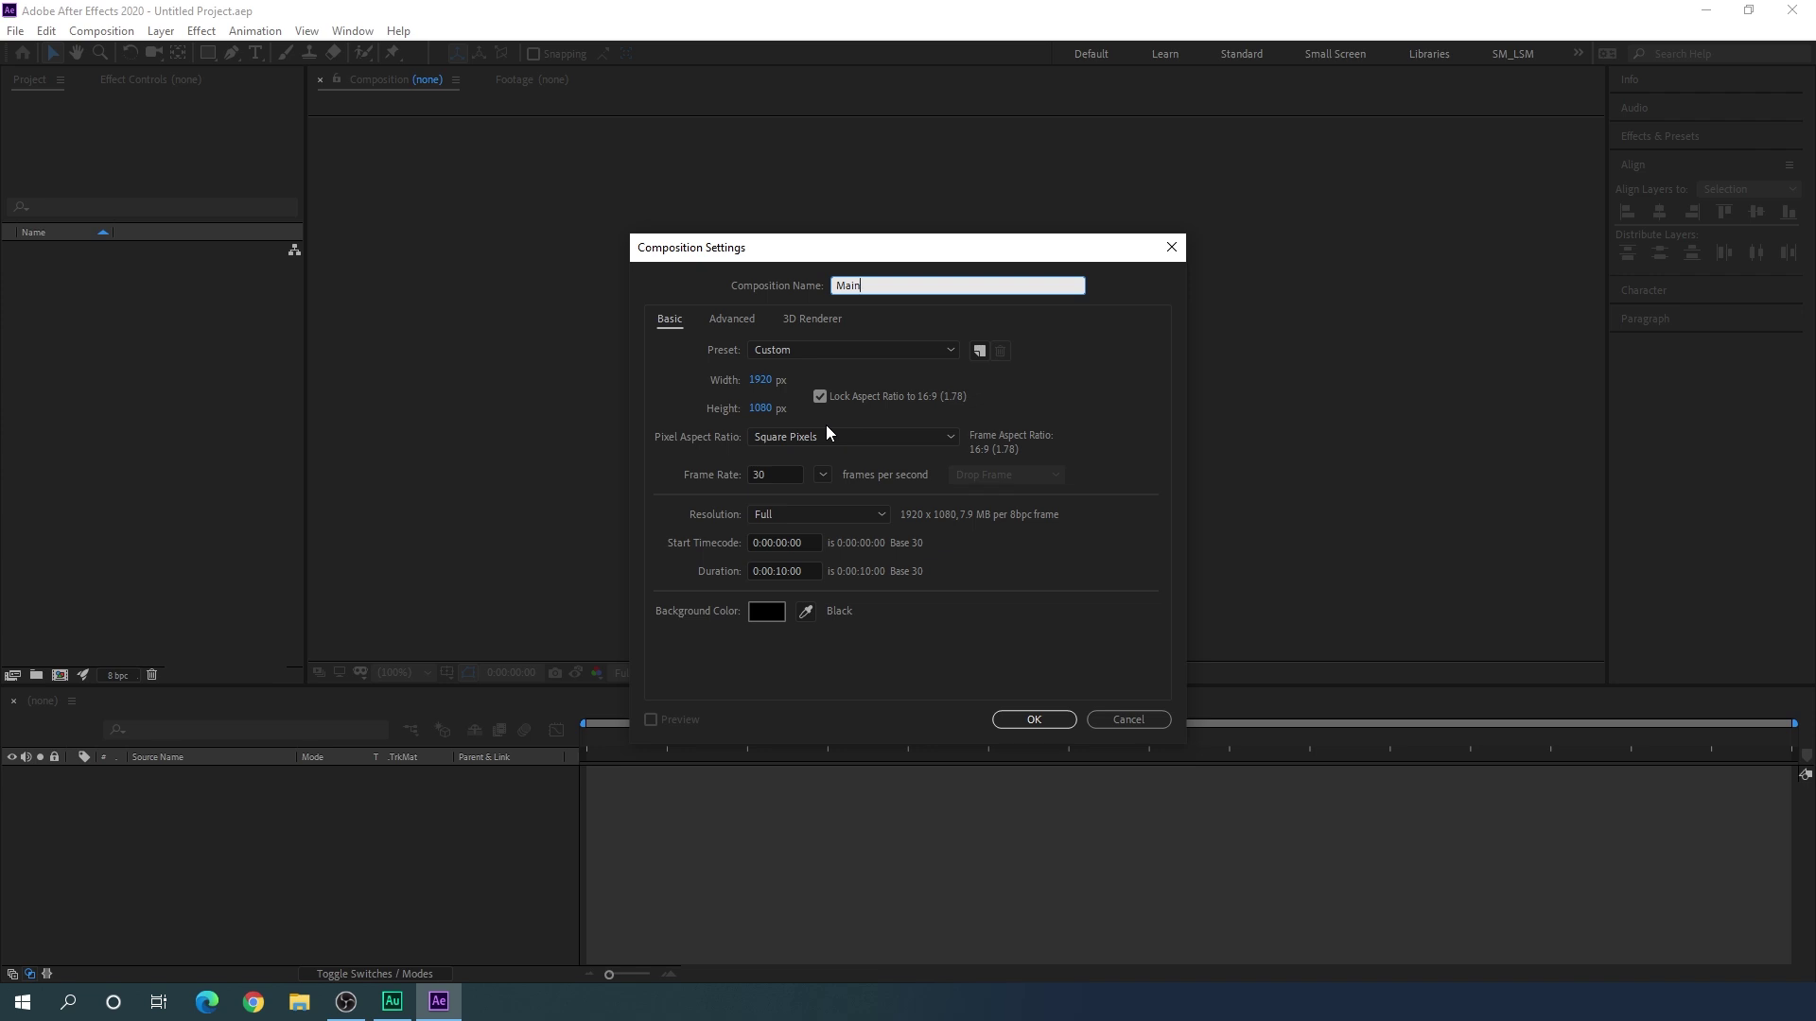
Step: Create the composition Main at 1920 x 1080 px, 30 frames per second, with a 10-second duration
left_click(822, 475)
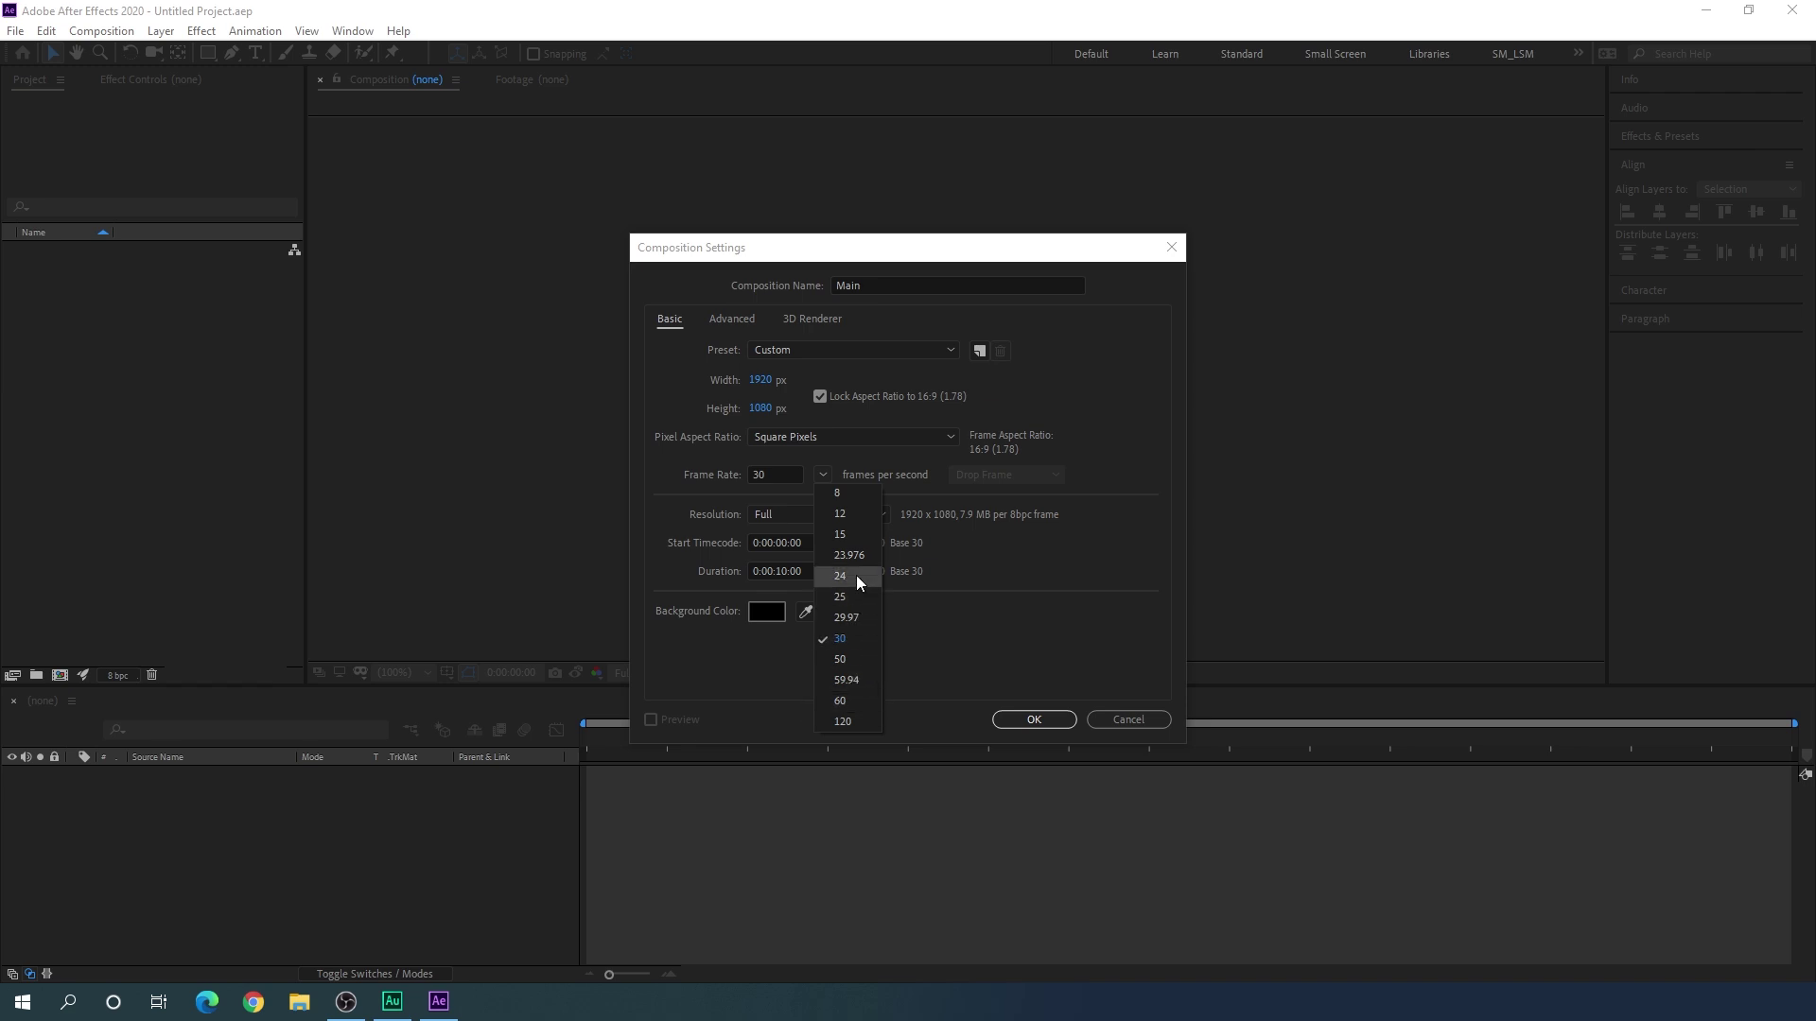
left_click(957, 579)
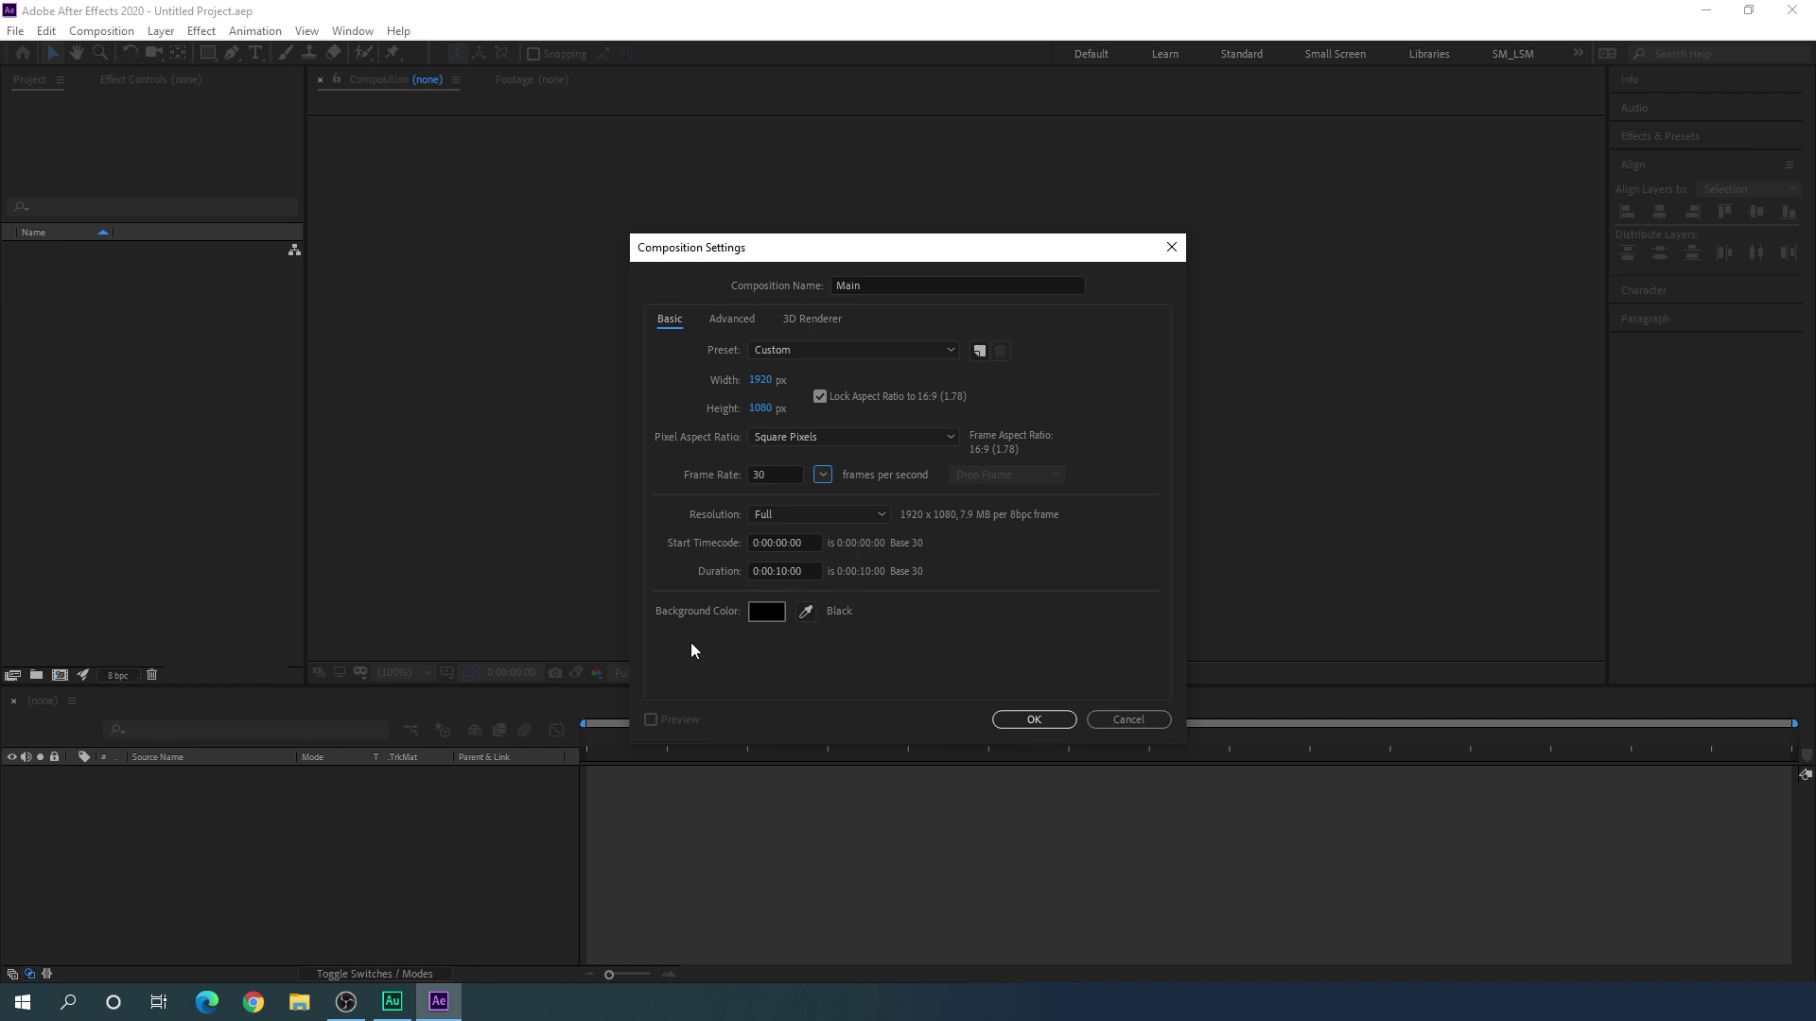
left_click(1029, 720)
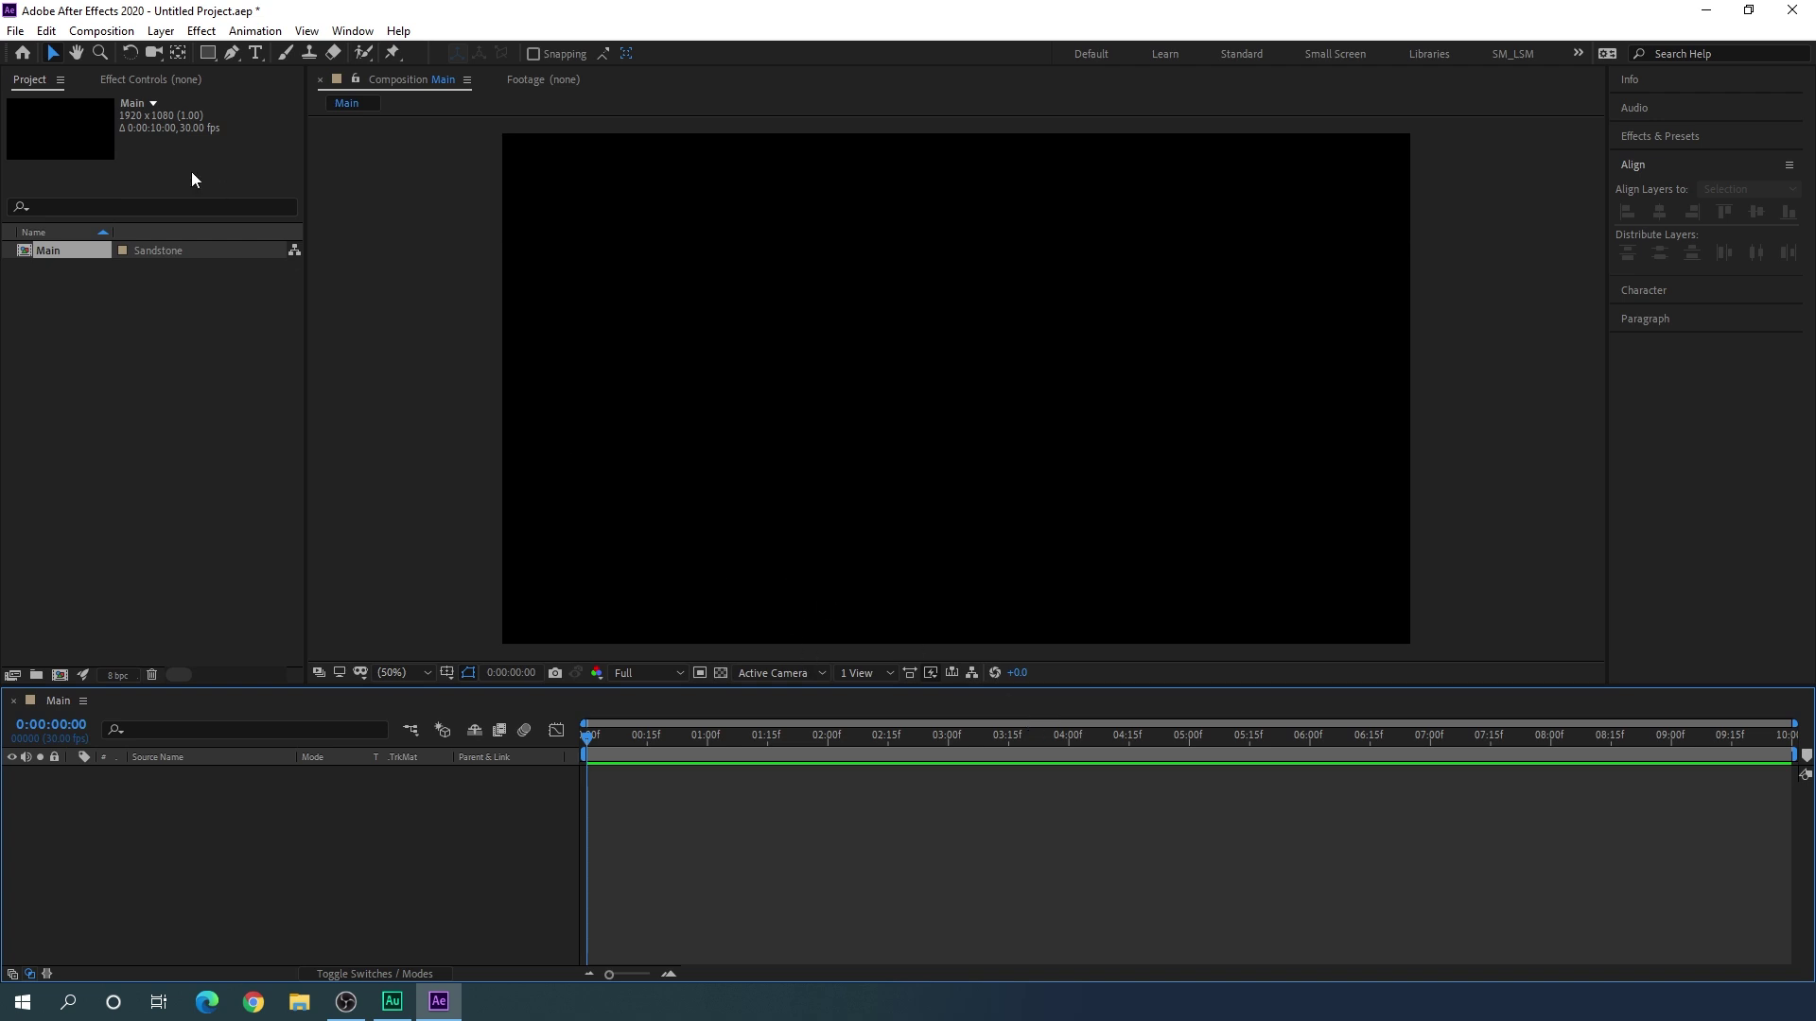
Step: Add a full-size solid layer named BG in dark blue (000116)
left_click(161, 30)
mouse_move(411, 54)
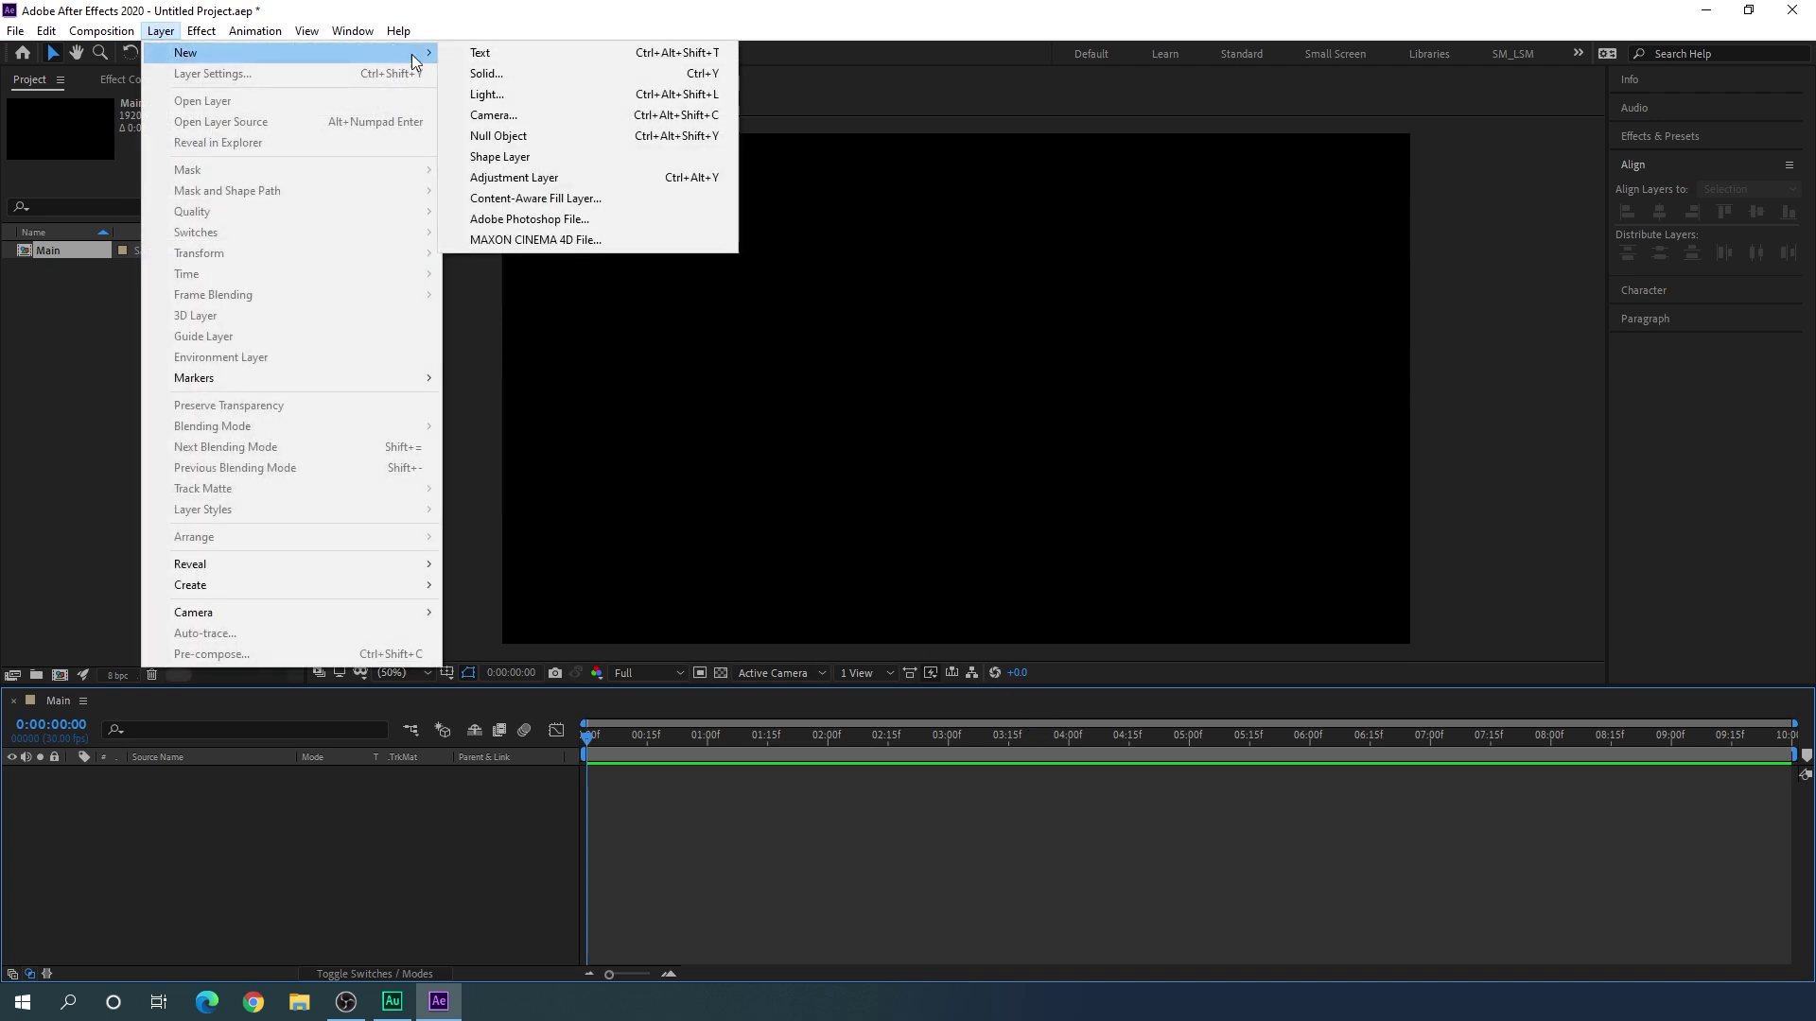
left_click(536, 73)
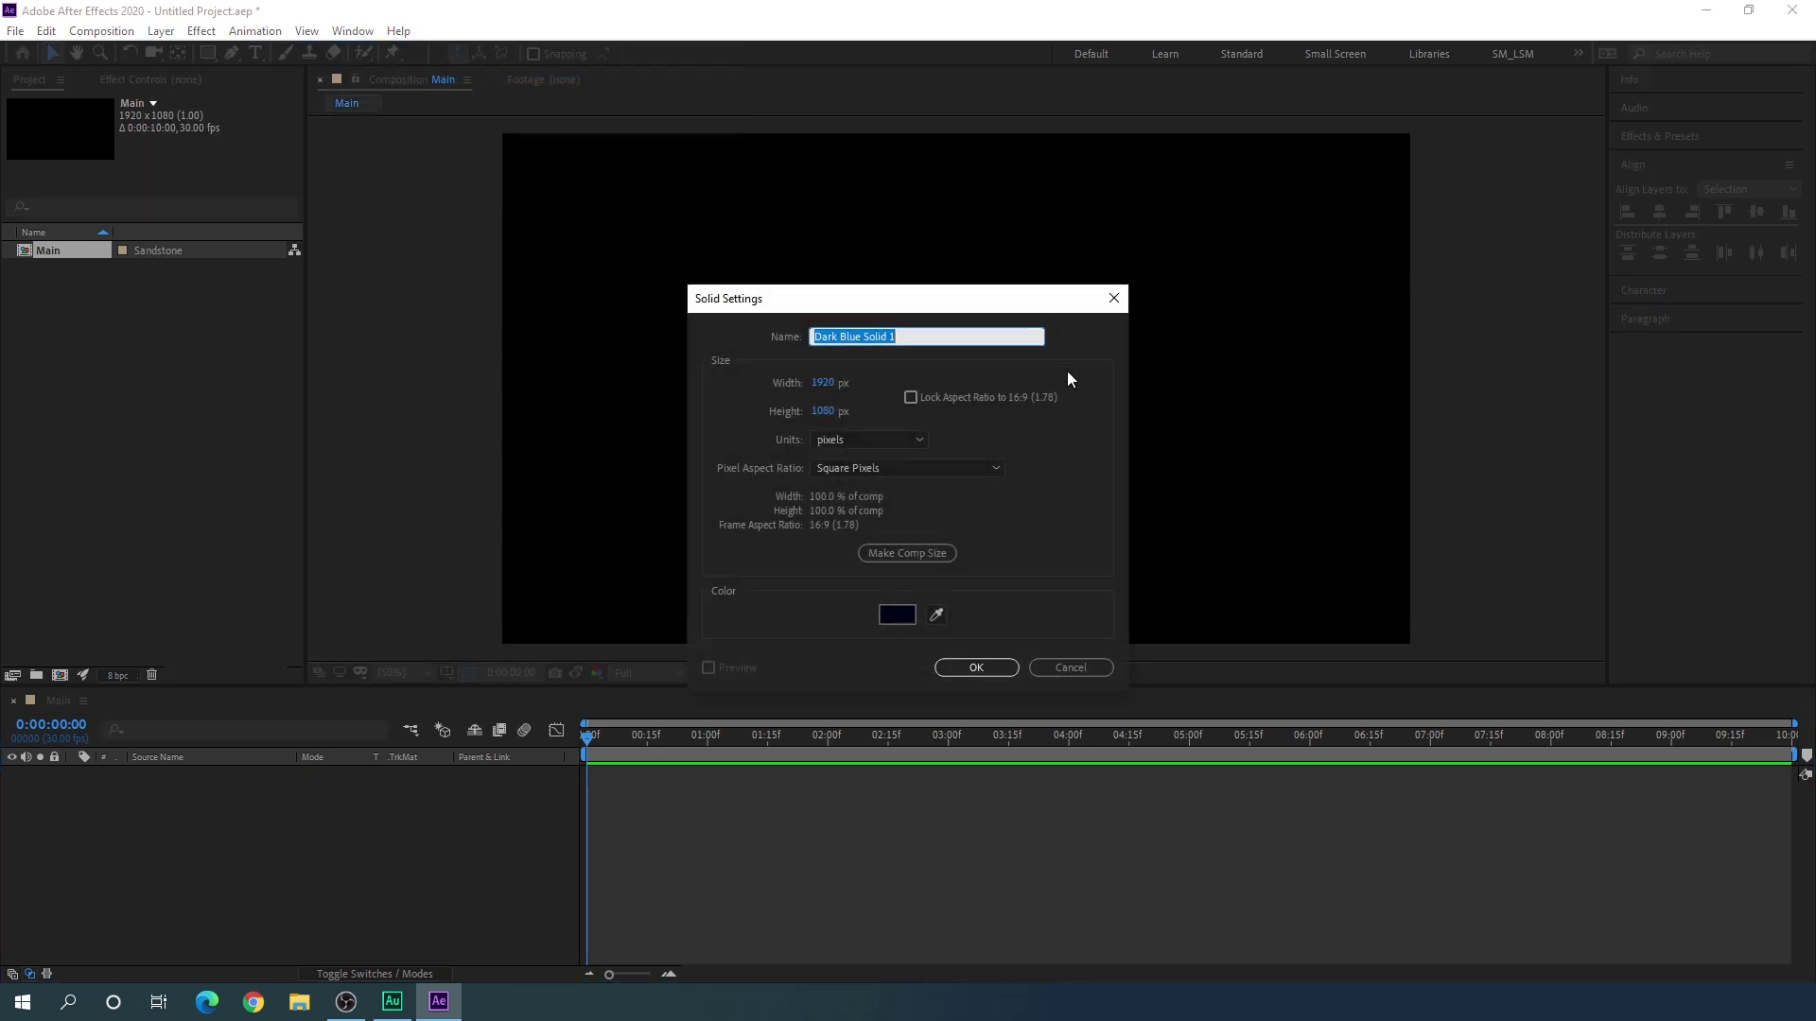
type("BG")
left_click(897, 615)
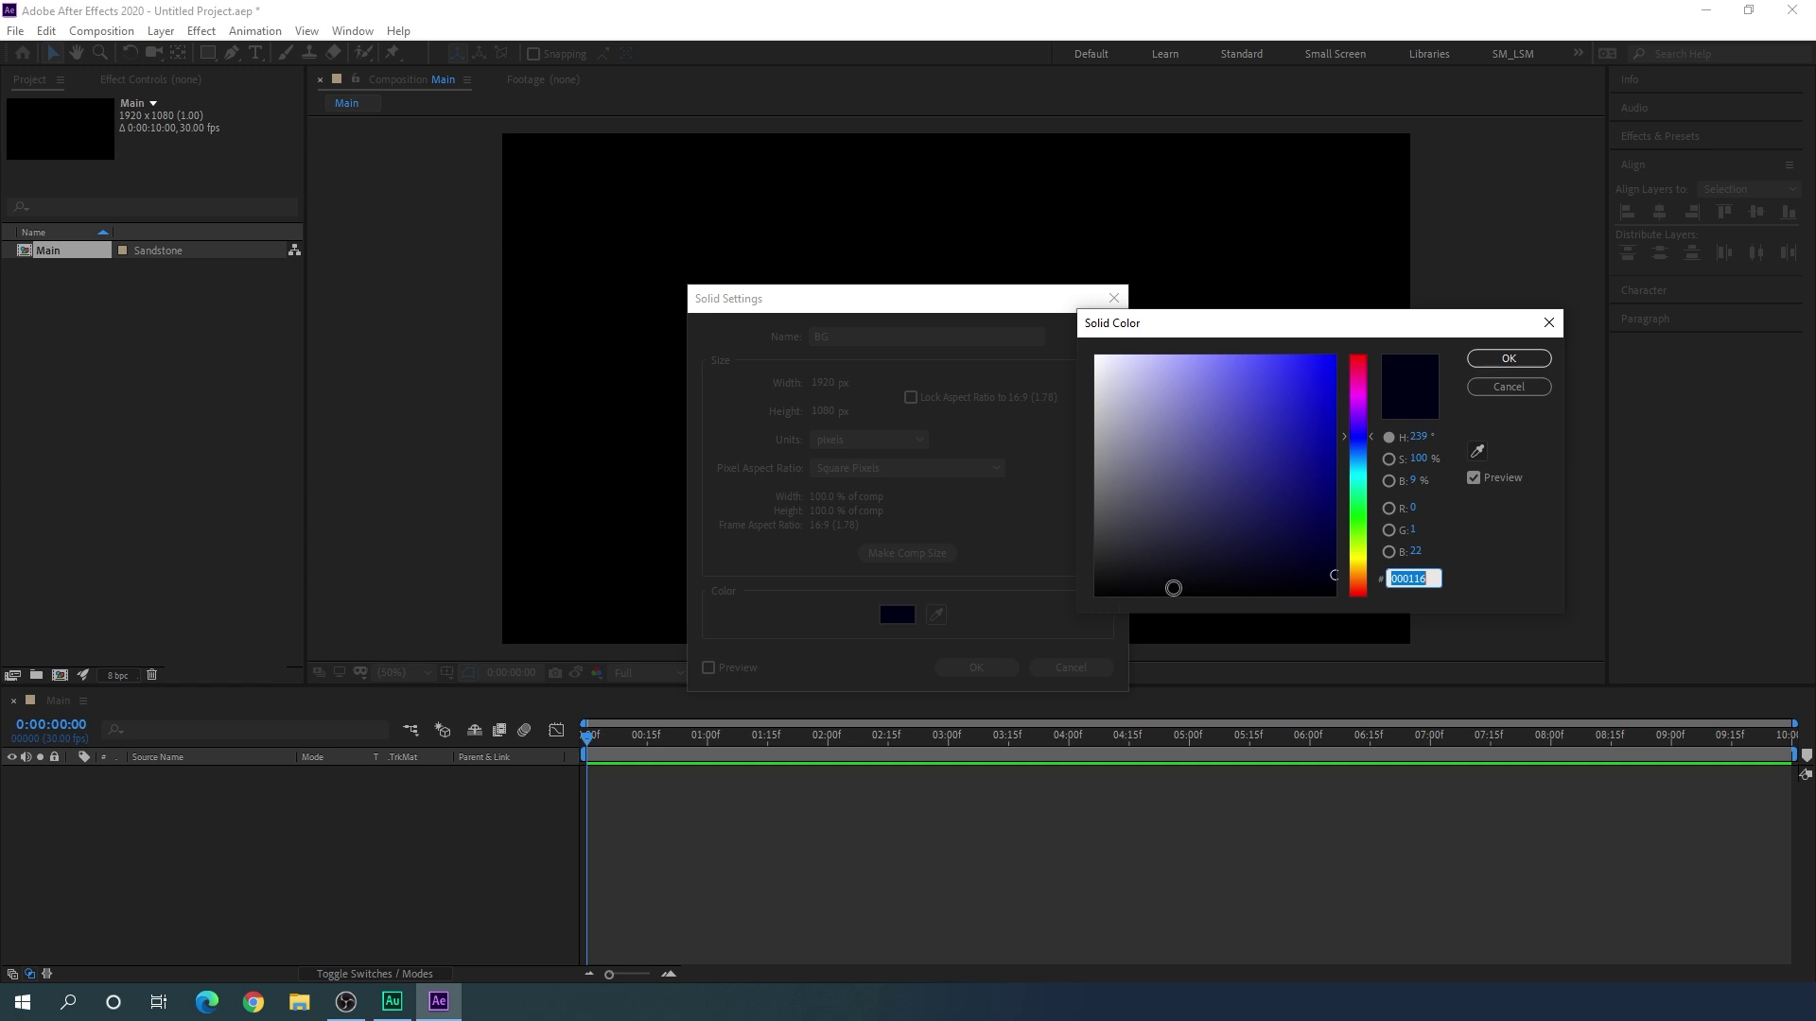
left_click(1493, 361)
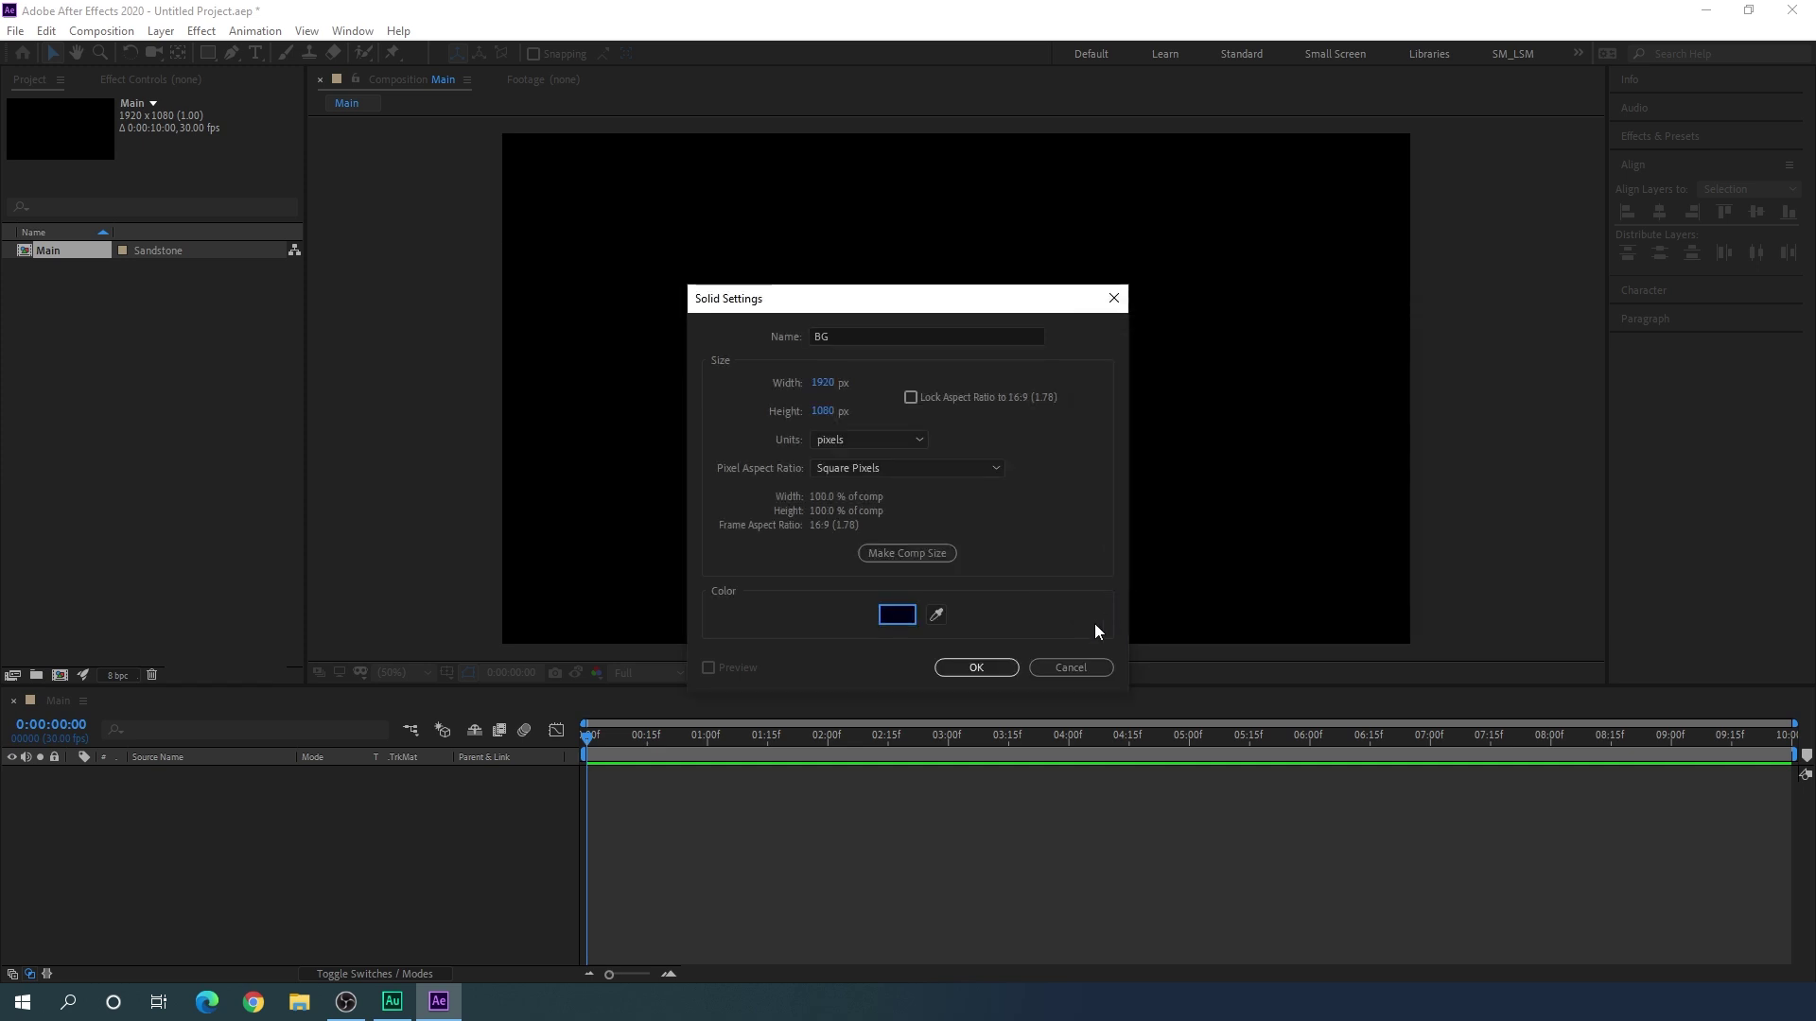
left_click(976, 667)
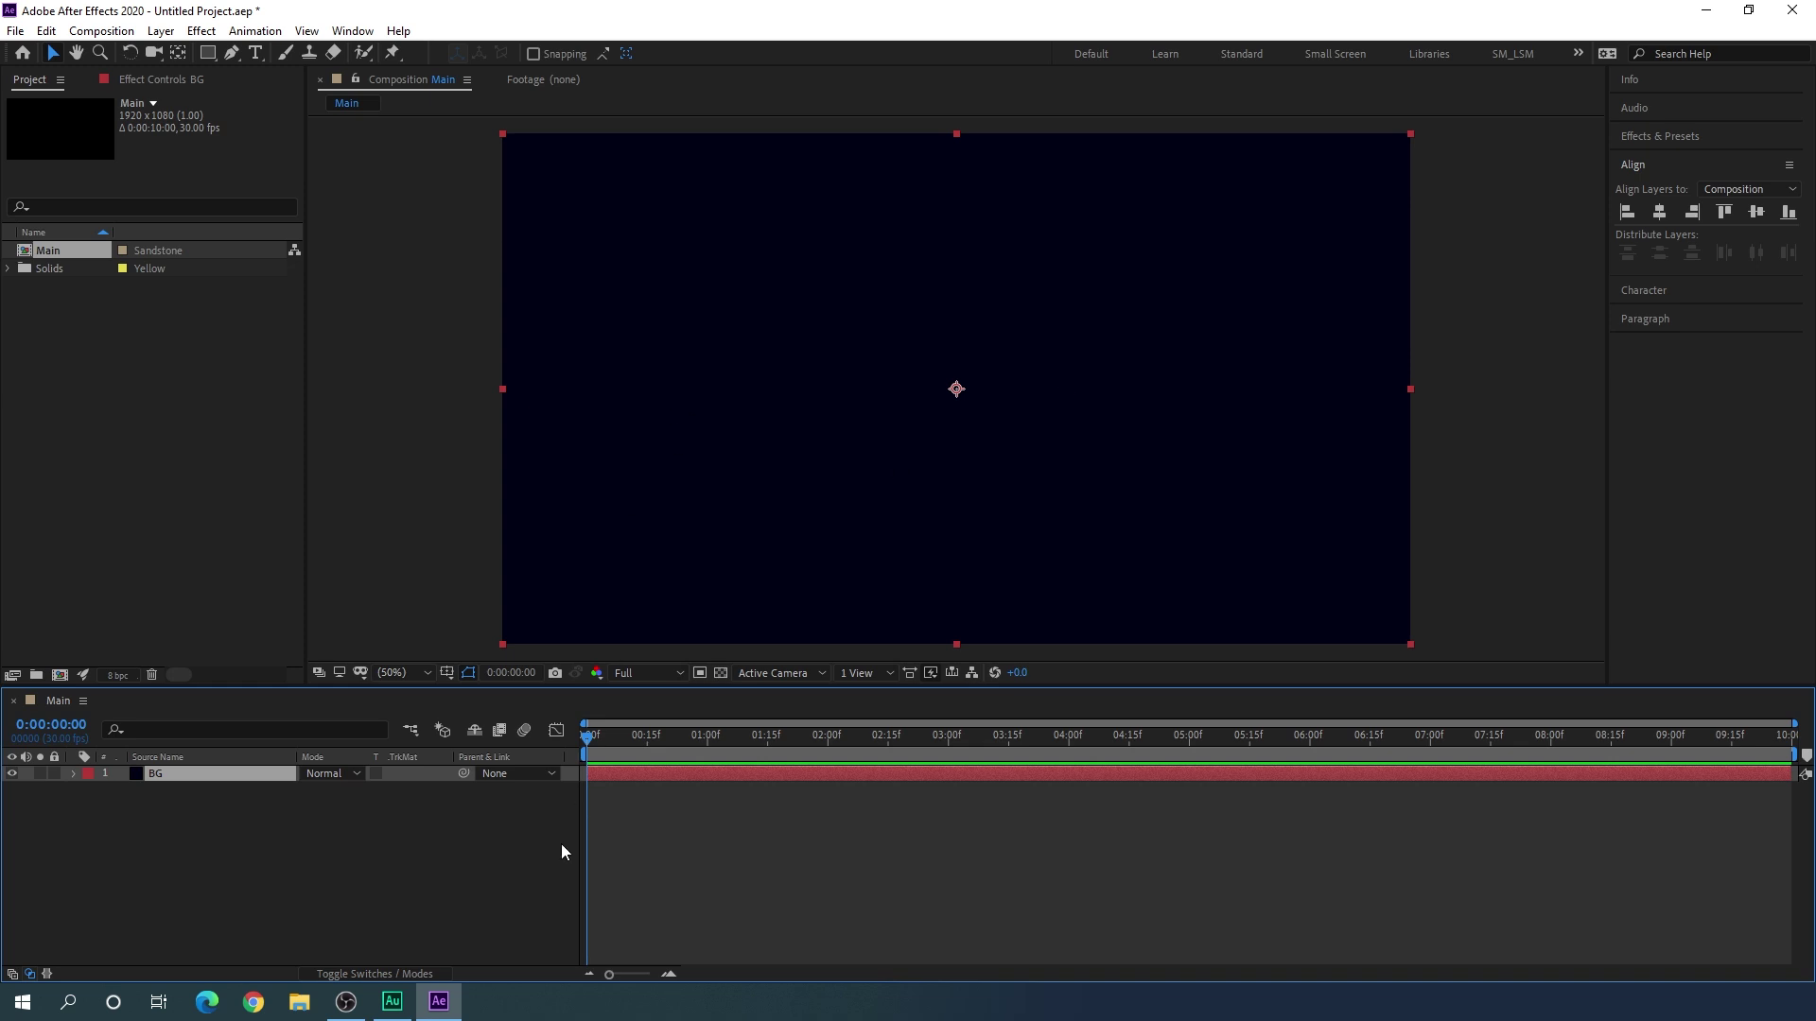
Step: With no layer selected, draw a circle about 808 px wide in the composition's upper-left area, with a solid white fill and no stroke
left_click(430, 844)
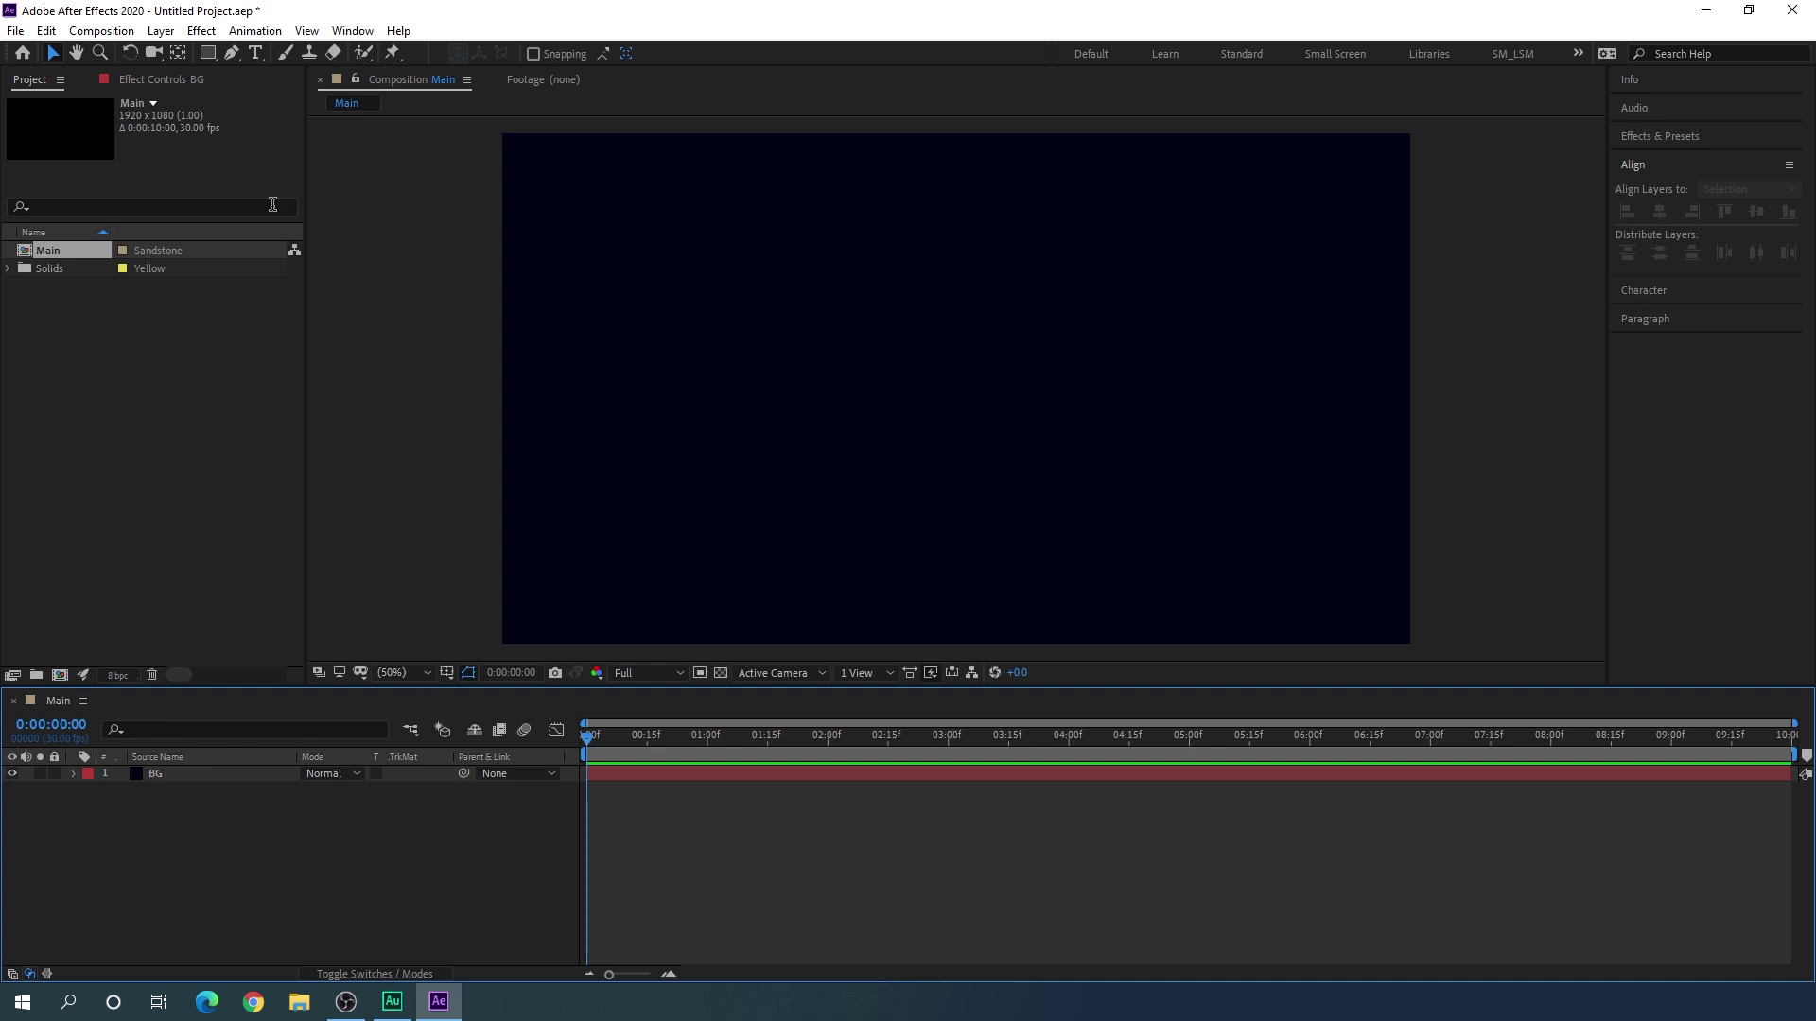
mouse_move(213, 55)
left_mouse_down()
mouse_move(302, 110)
mouse_move(289, 99)
left_mouse_up()
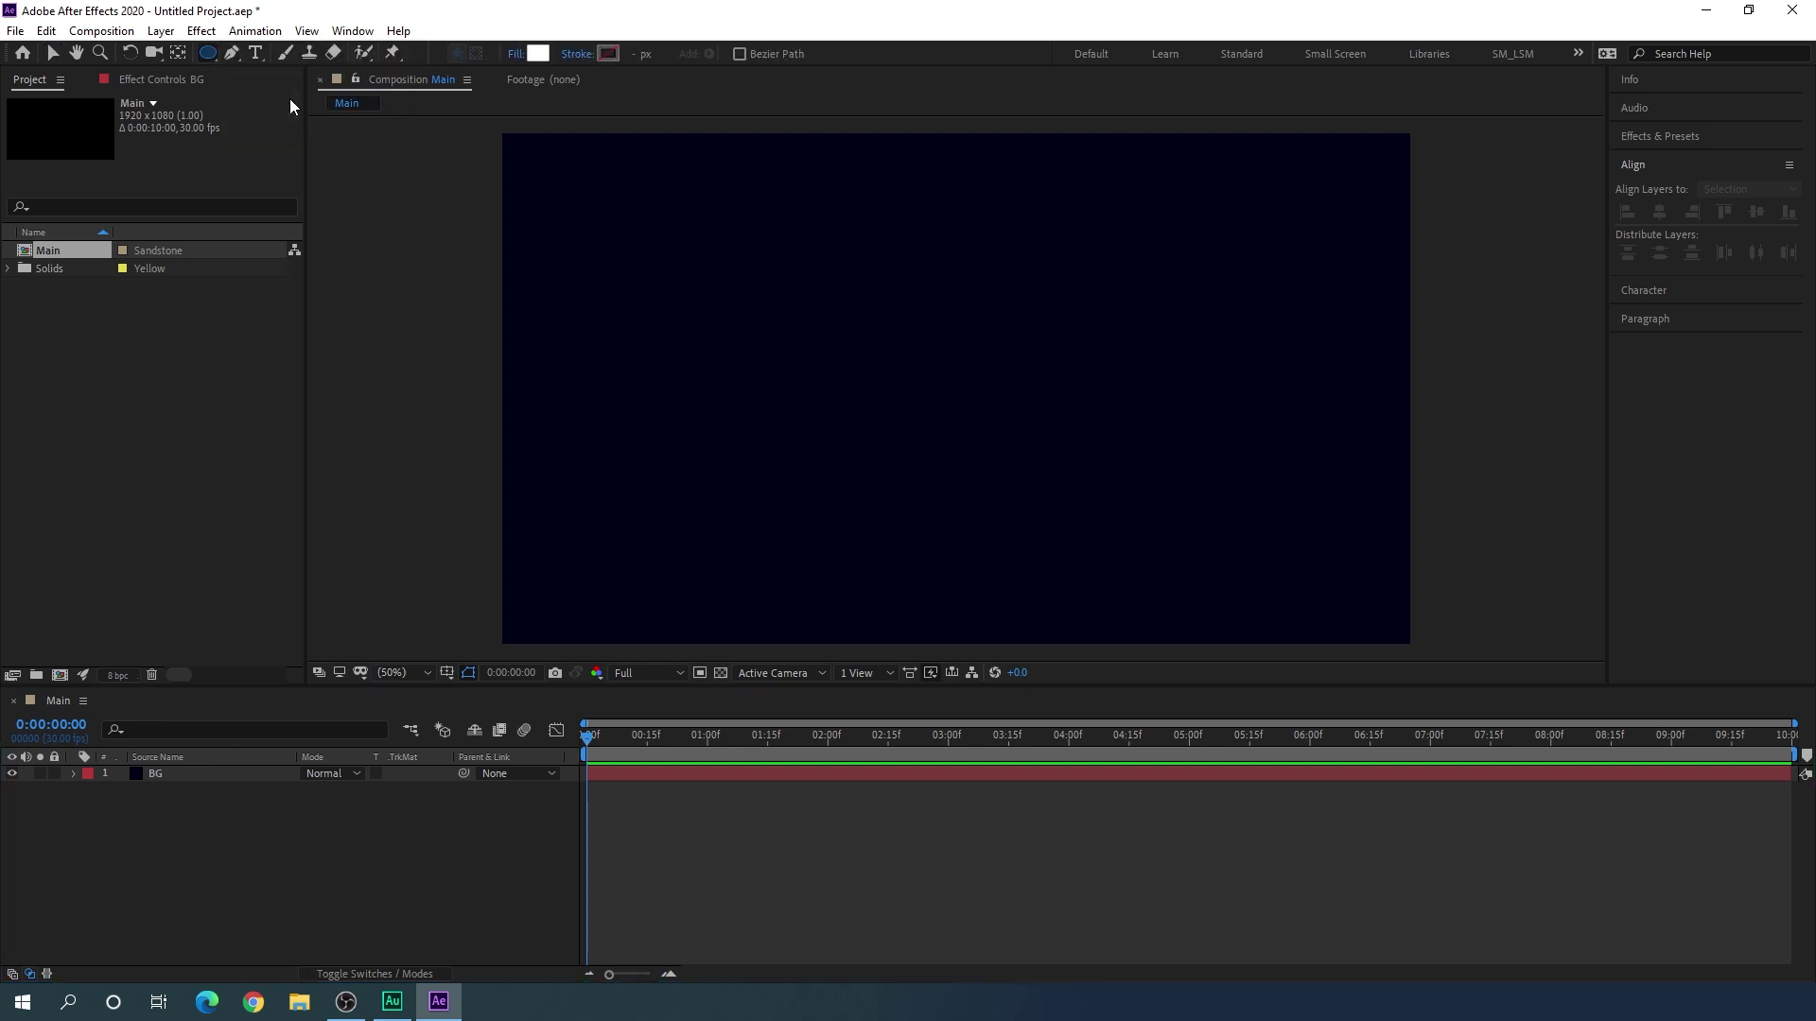
left_click(515, 54)
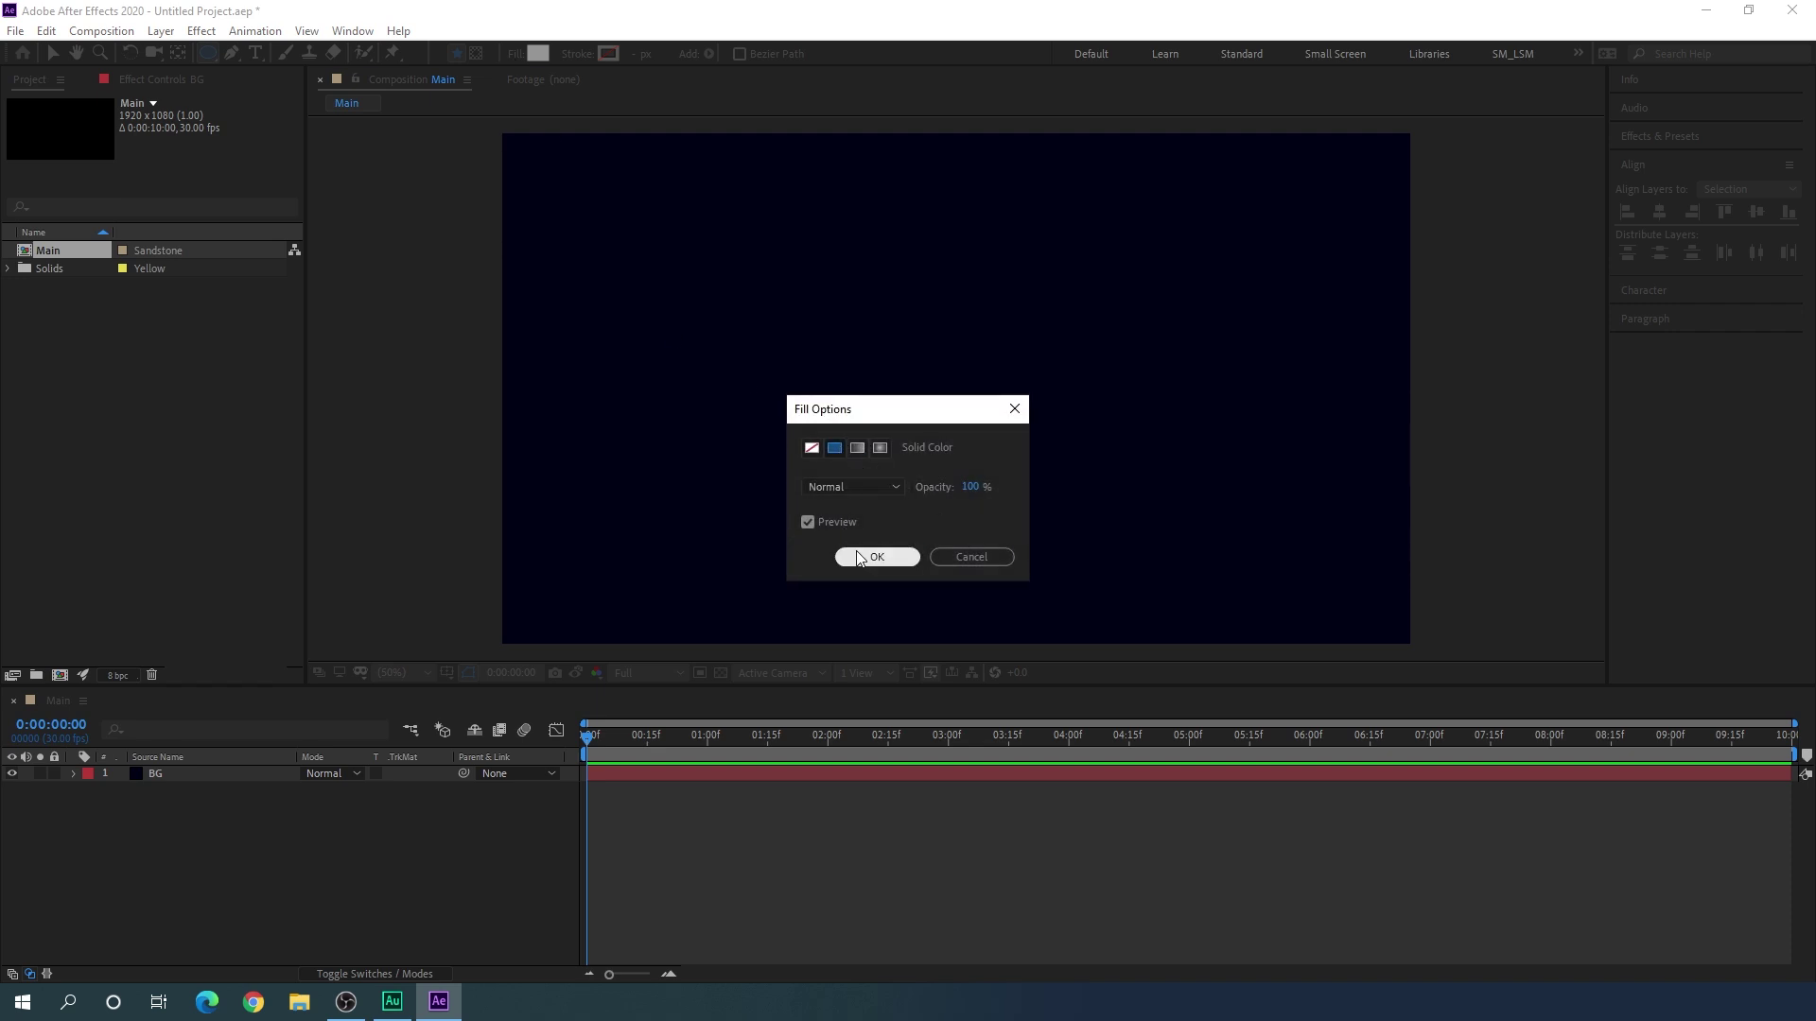
left_click(899, 556)
left_click(574, 53)
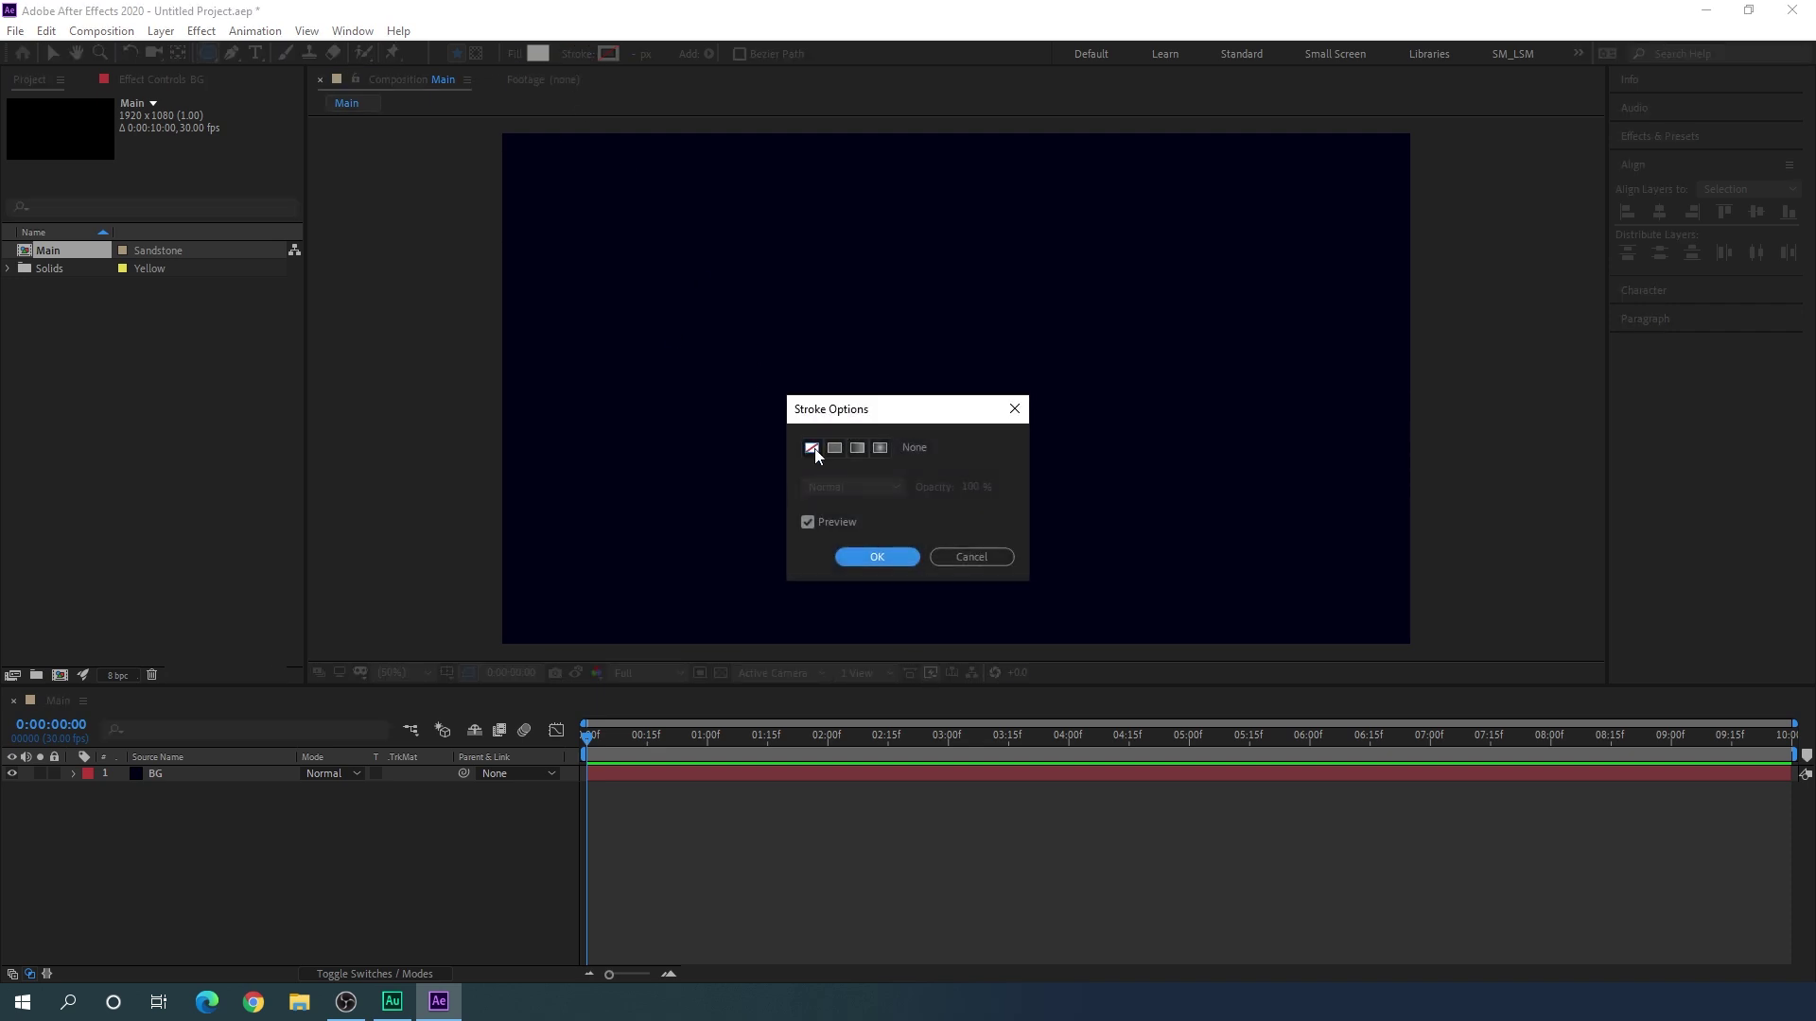
left_click(876, 556)
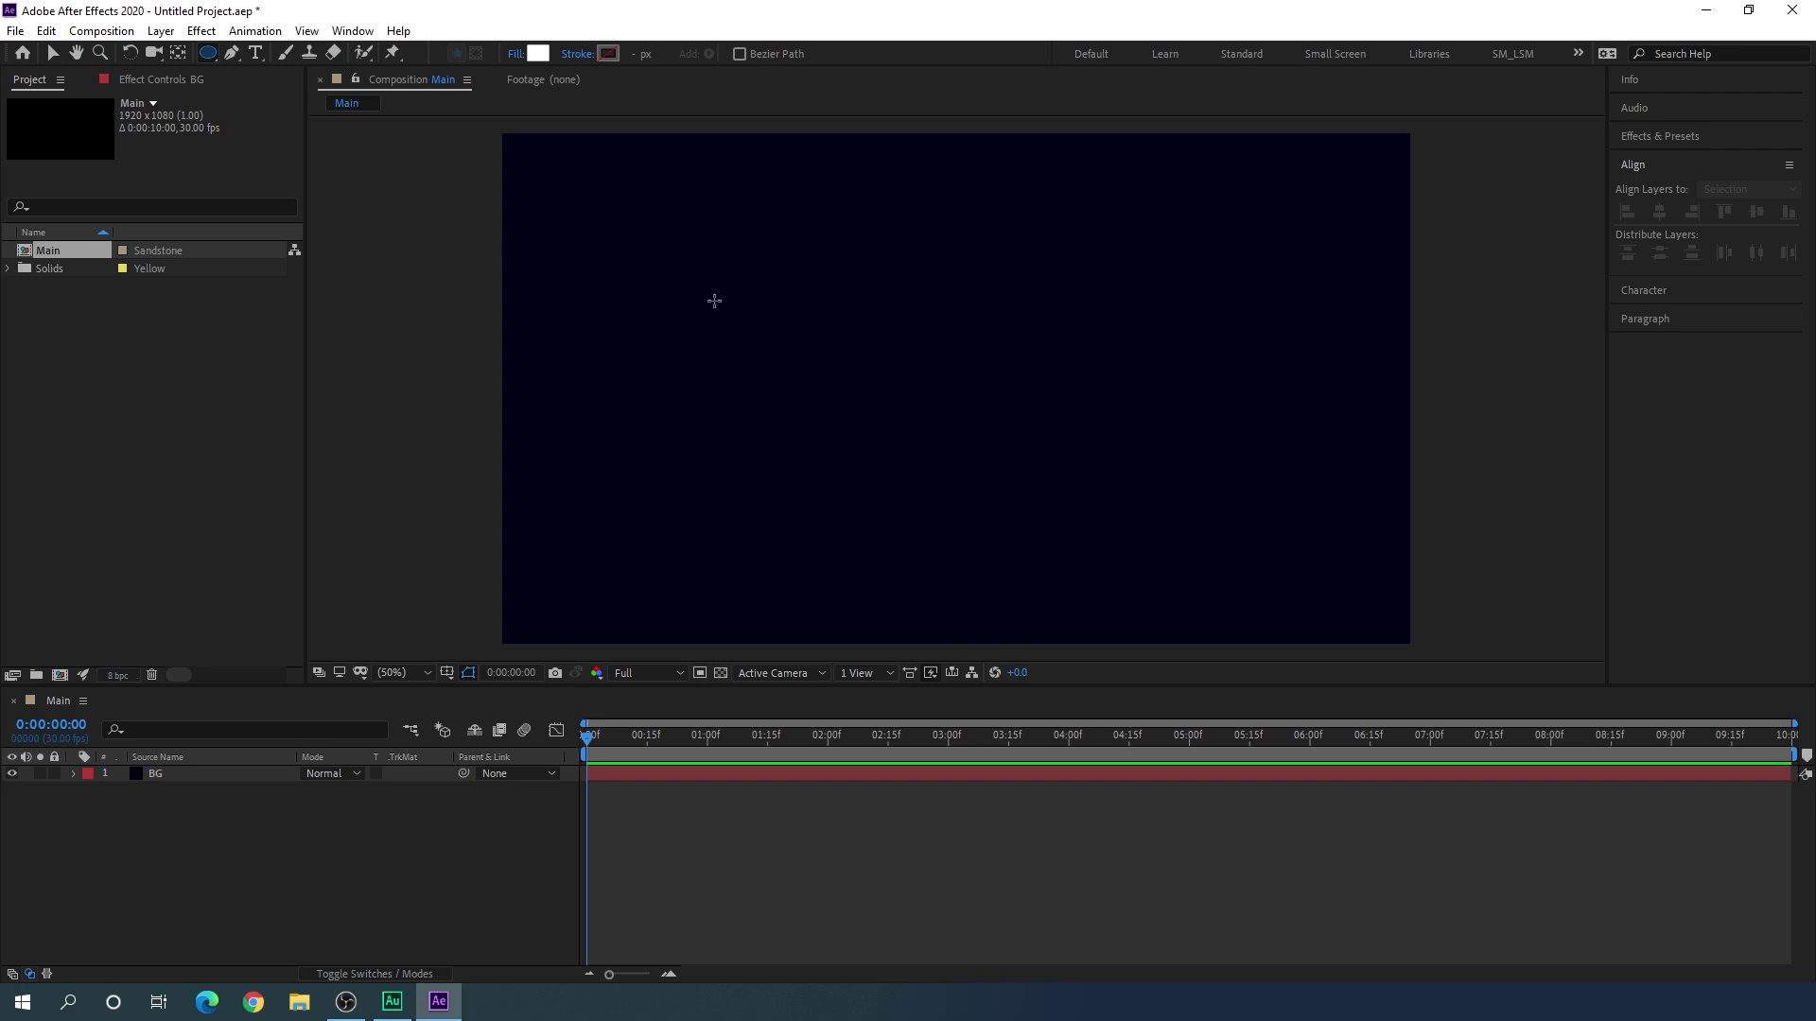
key("ctrl+alt+shift+e")
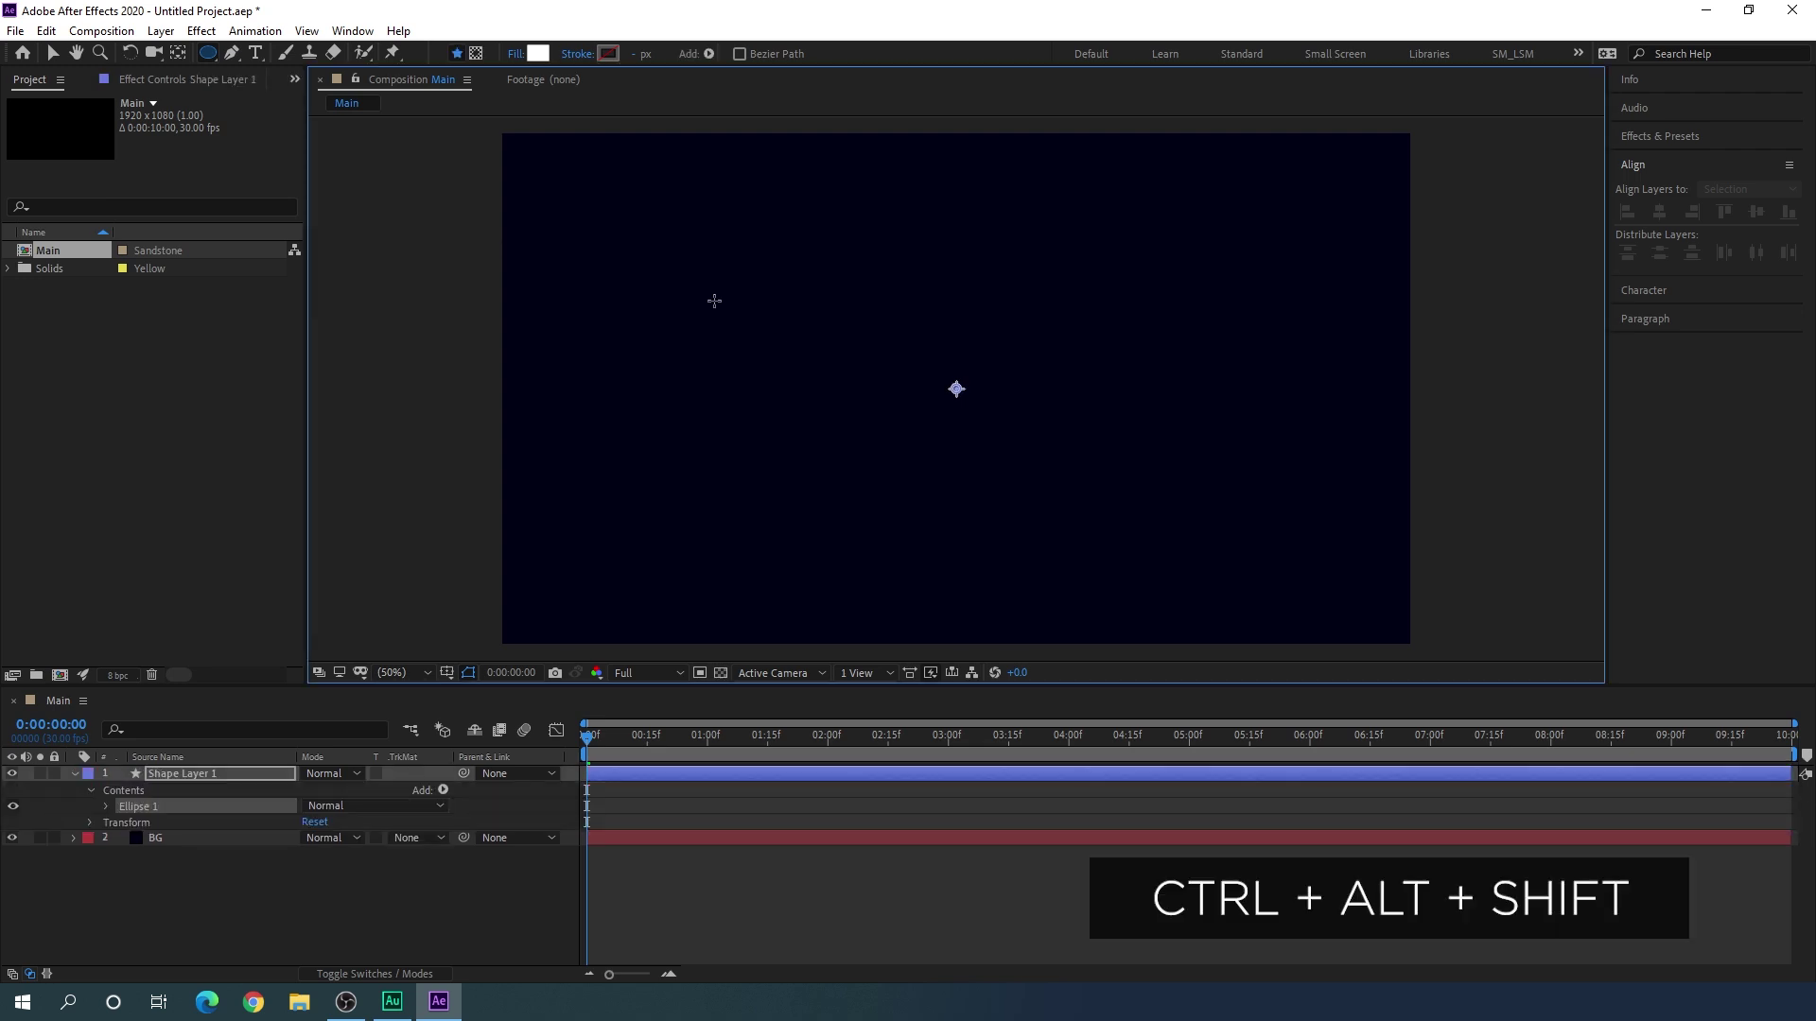
left_click_drag(714, 301, 899, 446)
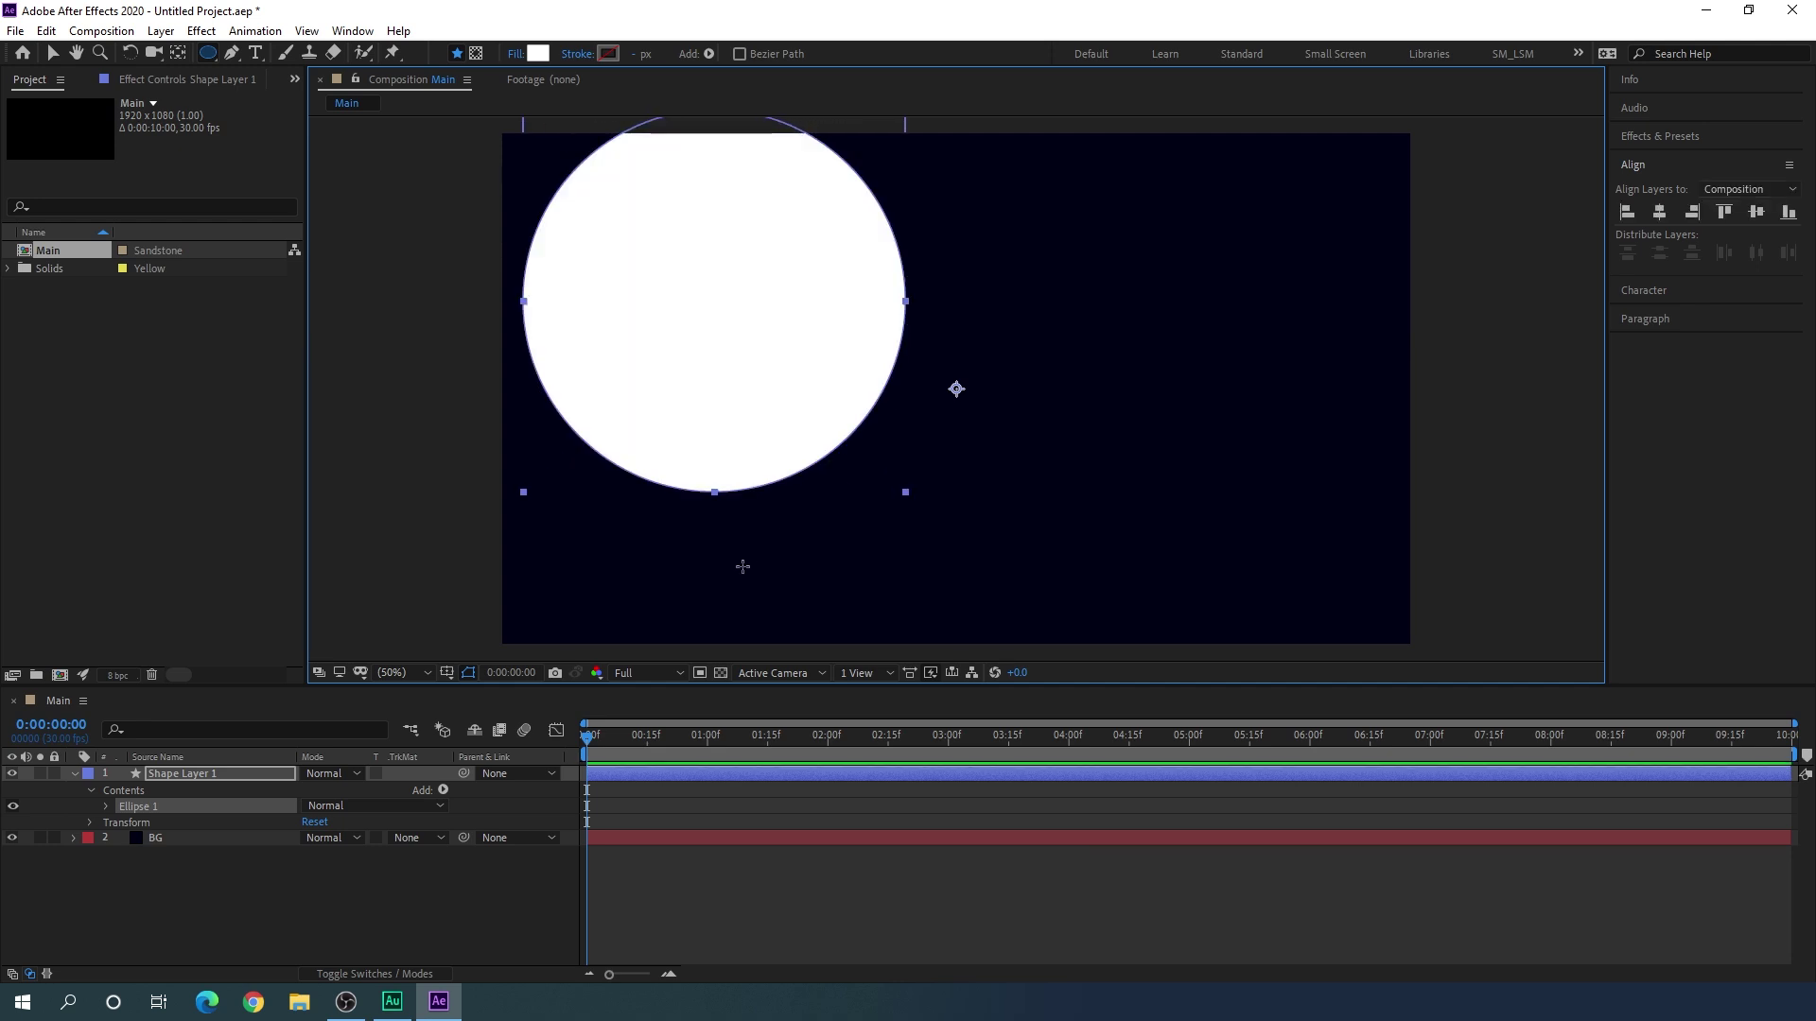
left_click(53, 53)
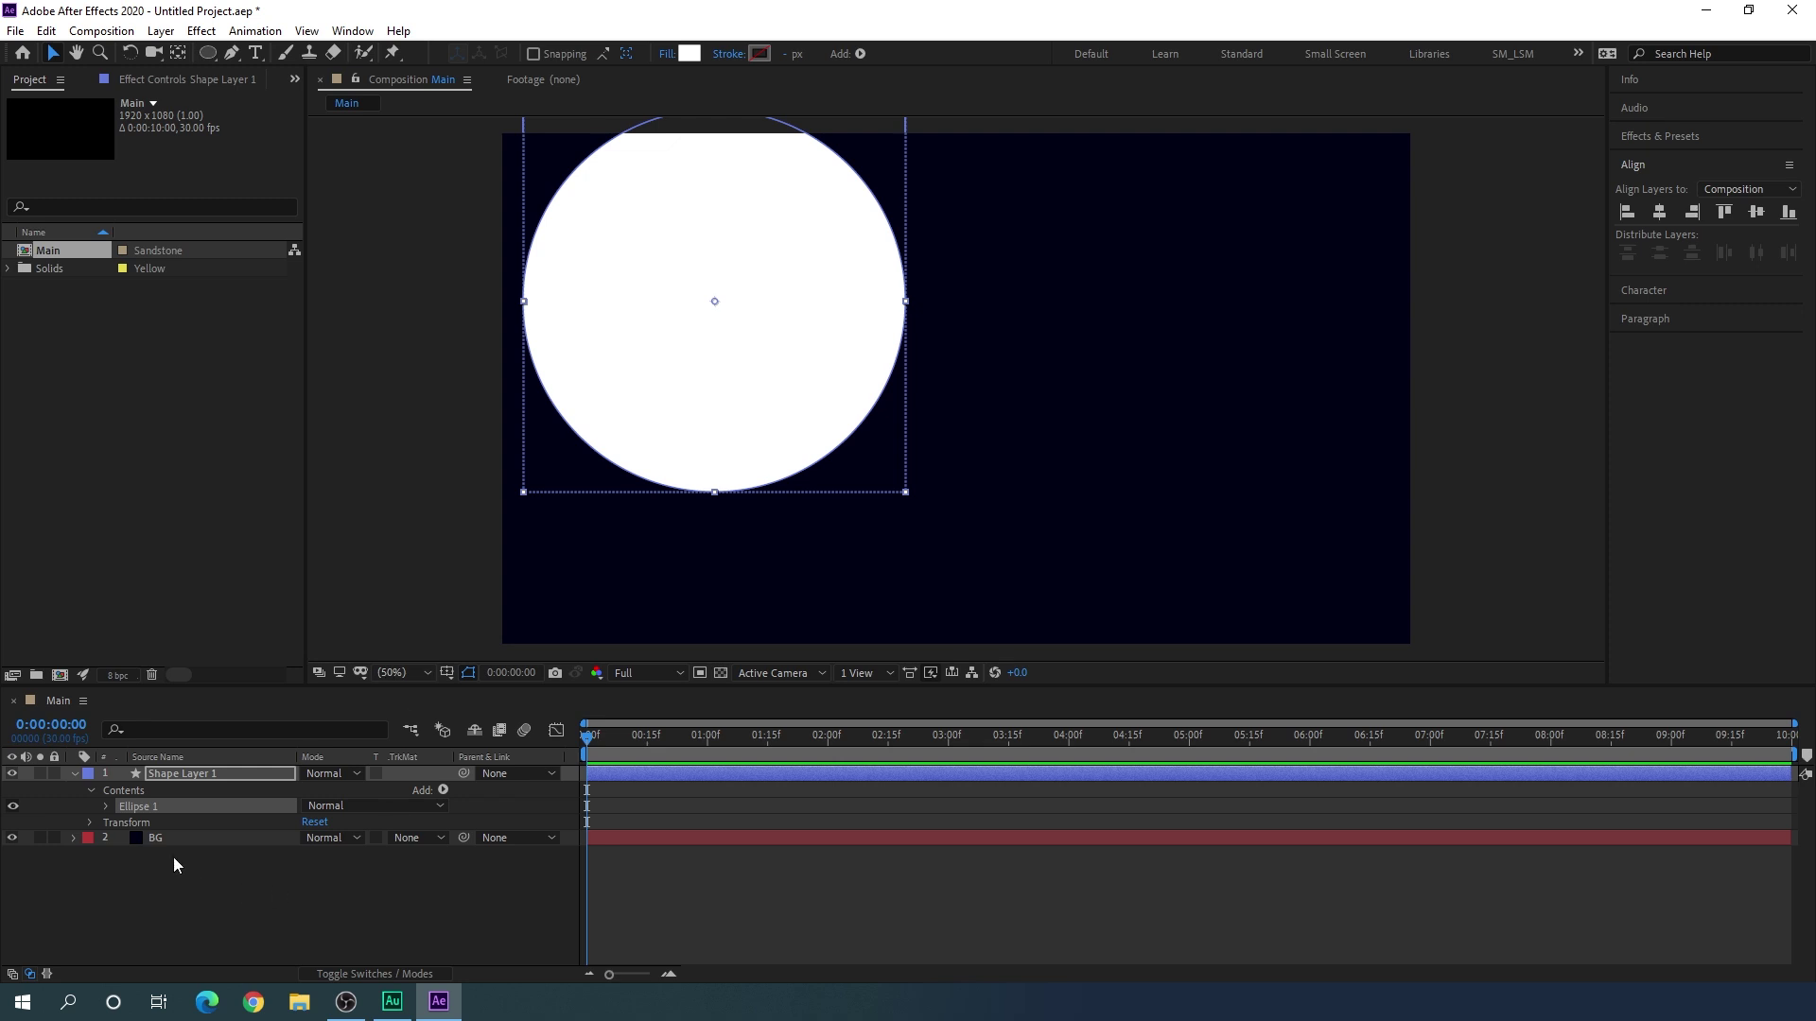
Step: Set the circle's ellipse path size to 800 x 800 and collapse the shape layer's properties
left_click(105, 807)
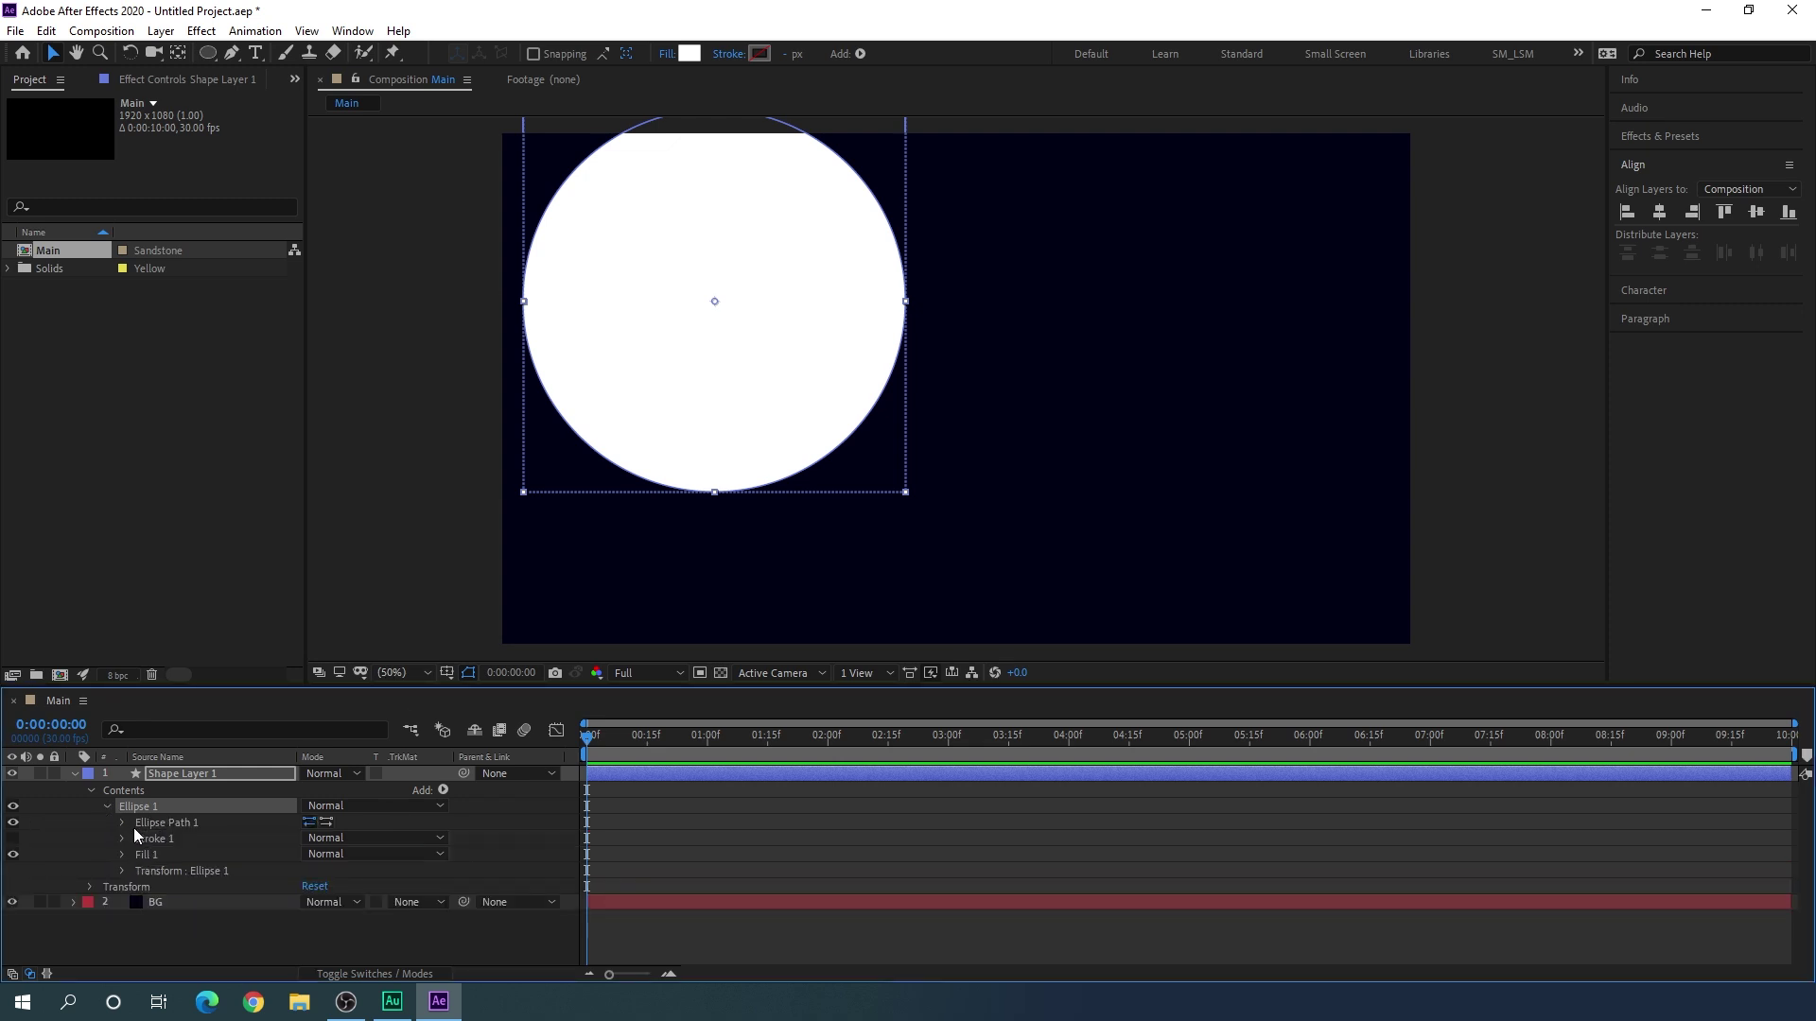
left_click(122, 823)
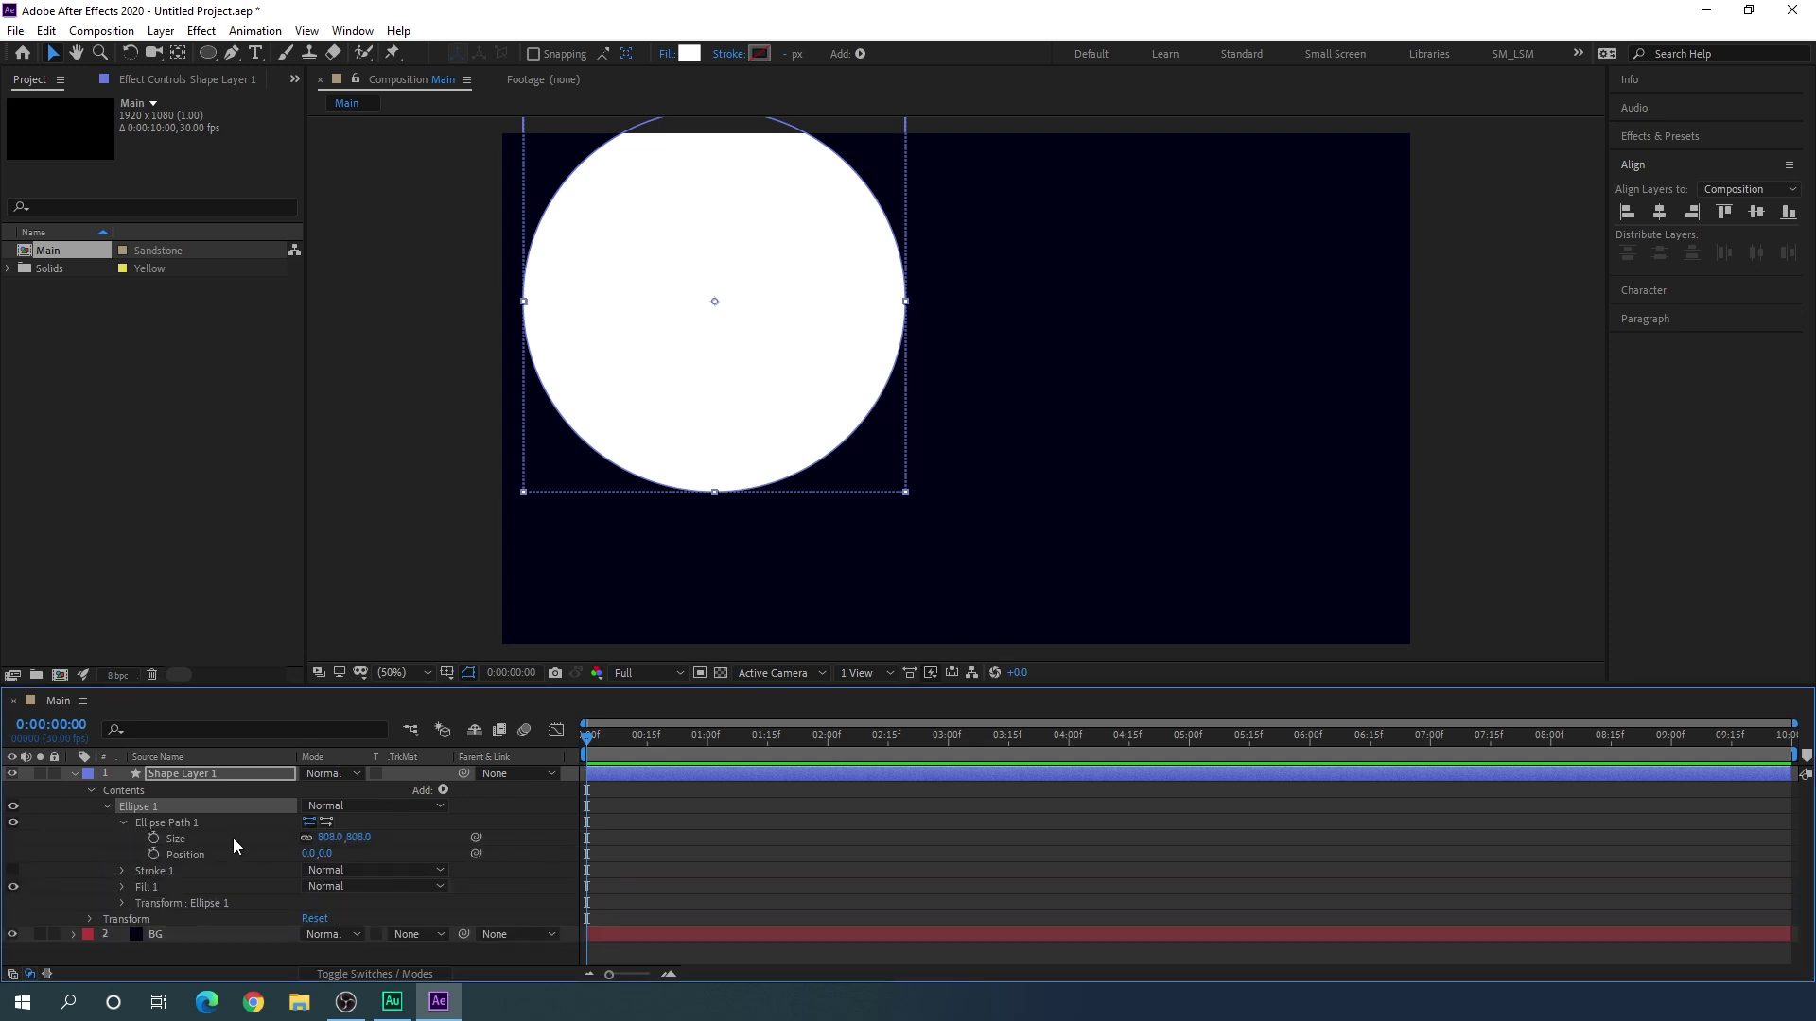
left_click(364, 837)
type("800")
key("Return")
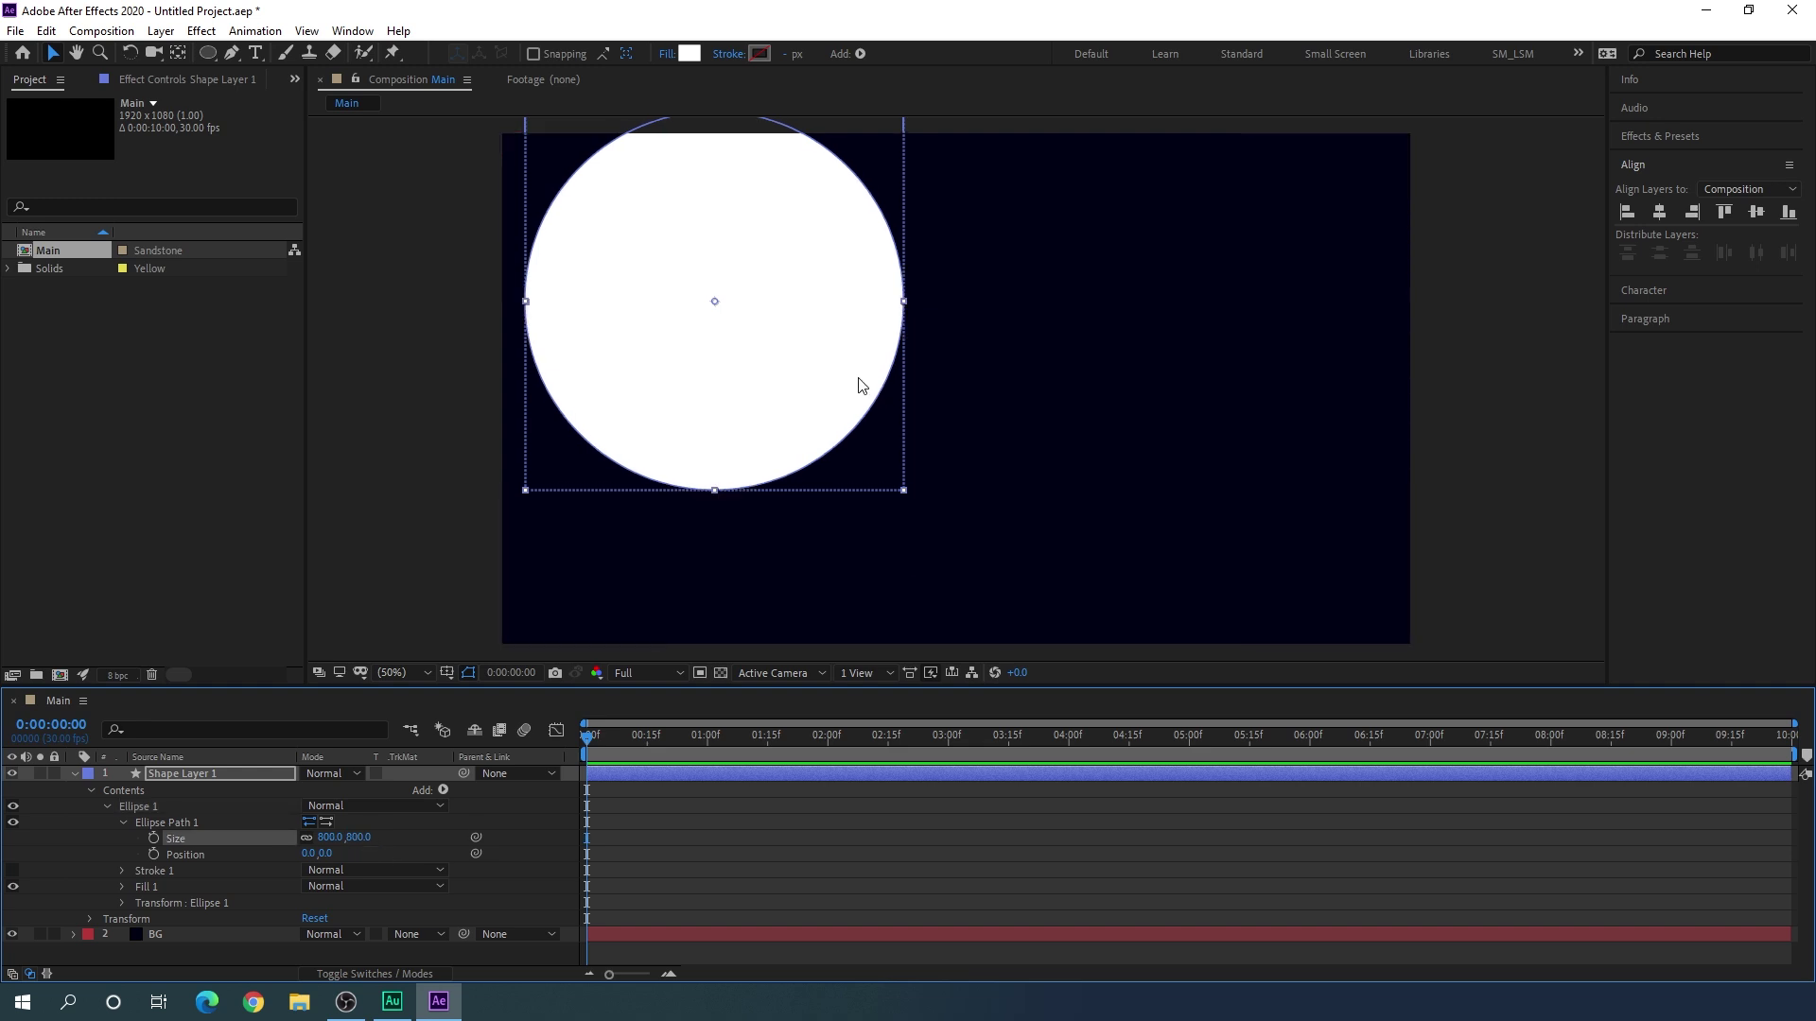
left_click(75, 774)
Step: Centre the shape layer's anchor point on the circle and move the circle slightly up and to the right
left_click(190, 774)
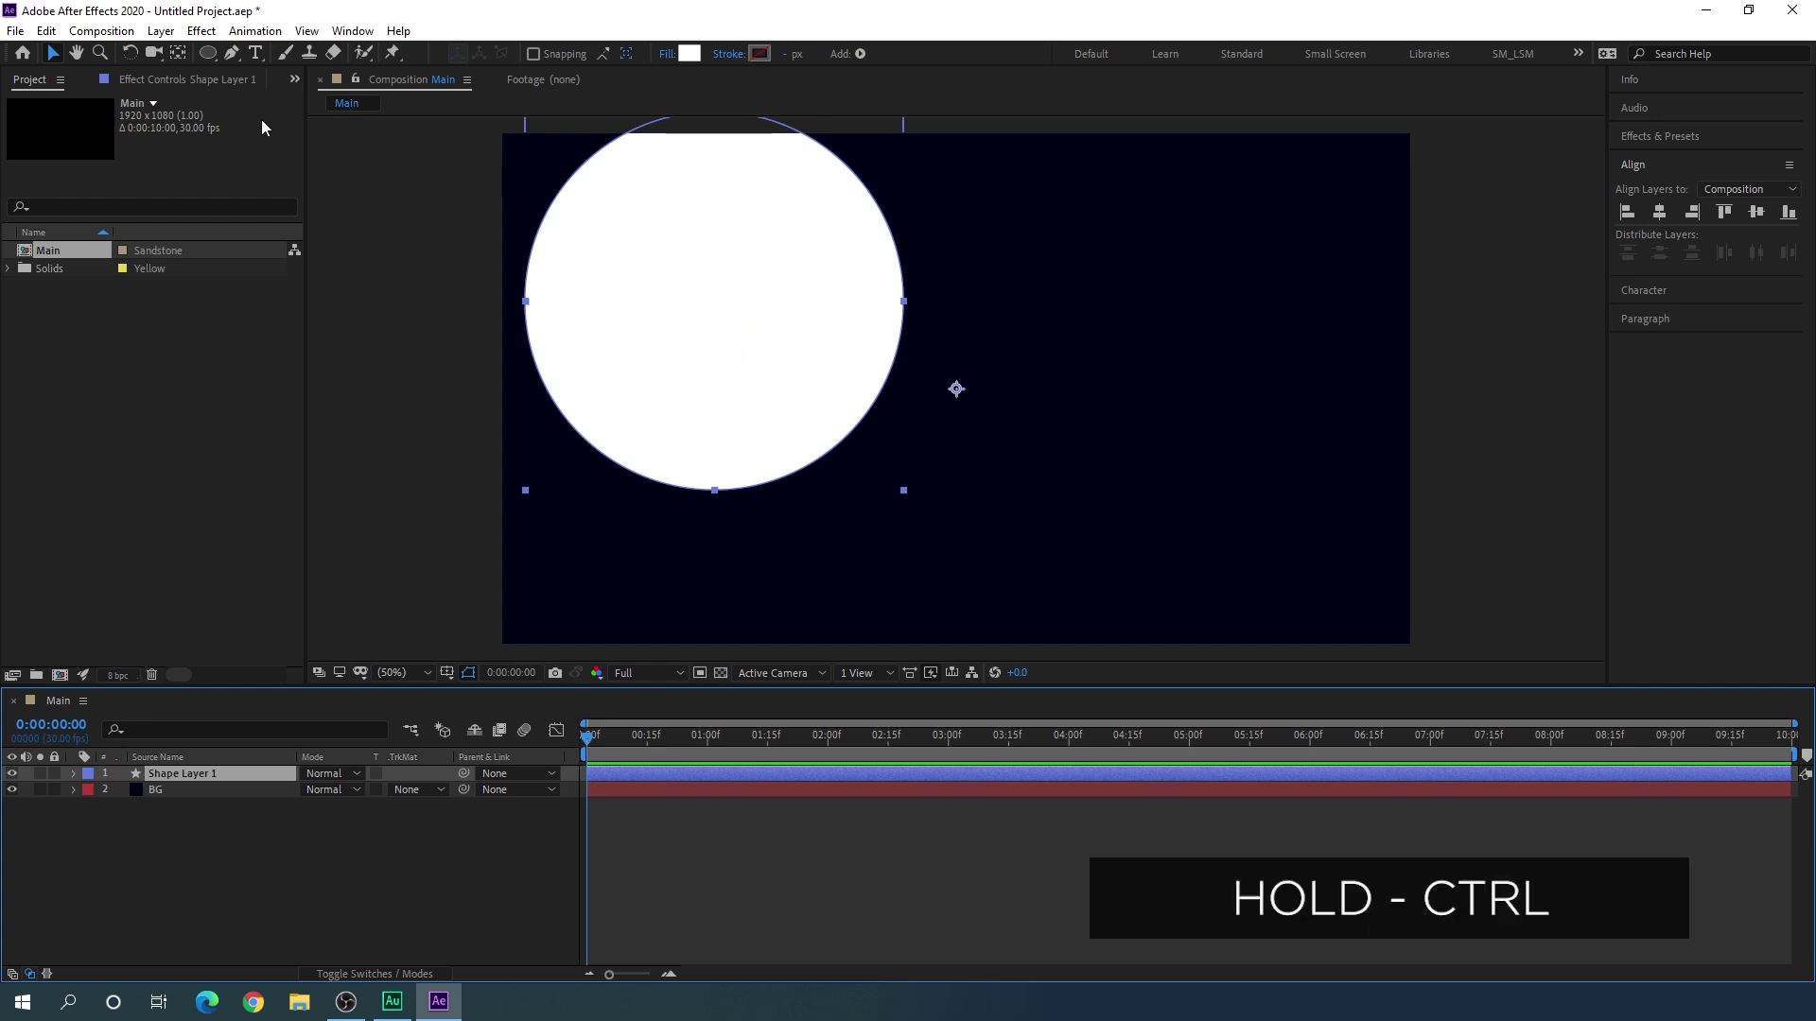
double_click(178, 53, "ctrl")
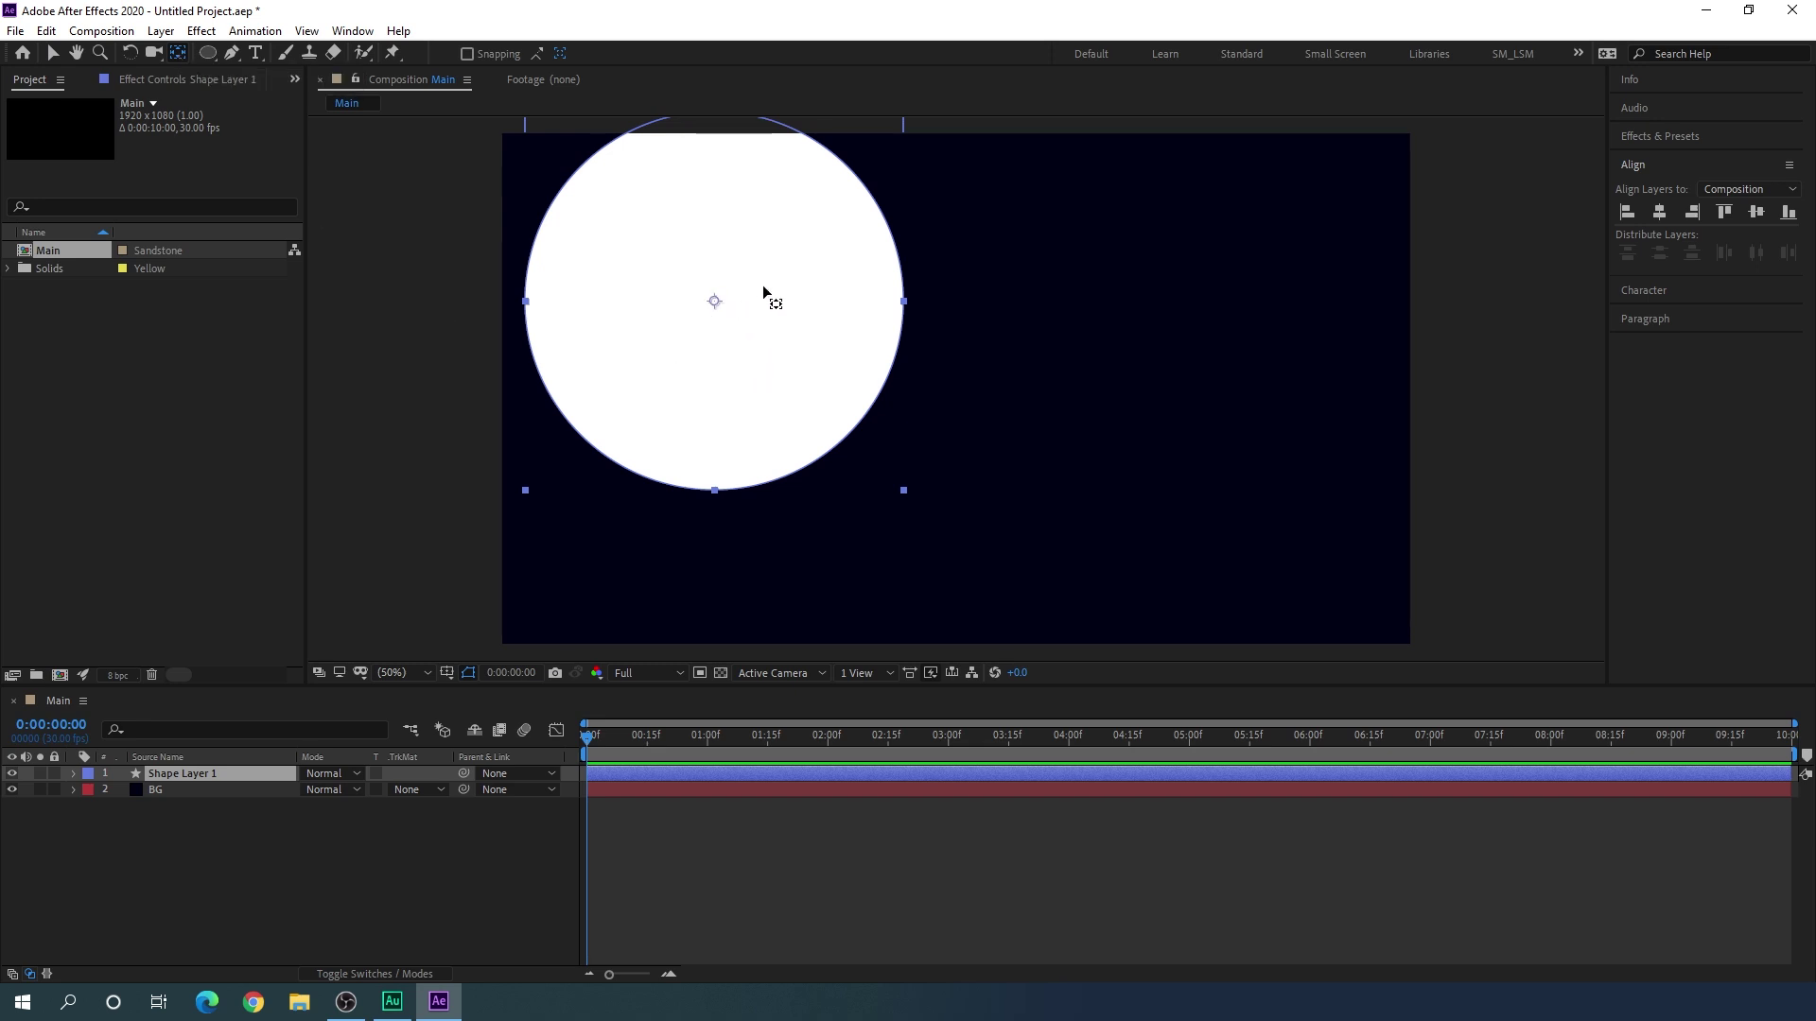
left_click(53, 53)
left_click_drag(783, 360, 814, 334)
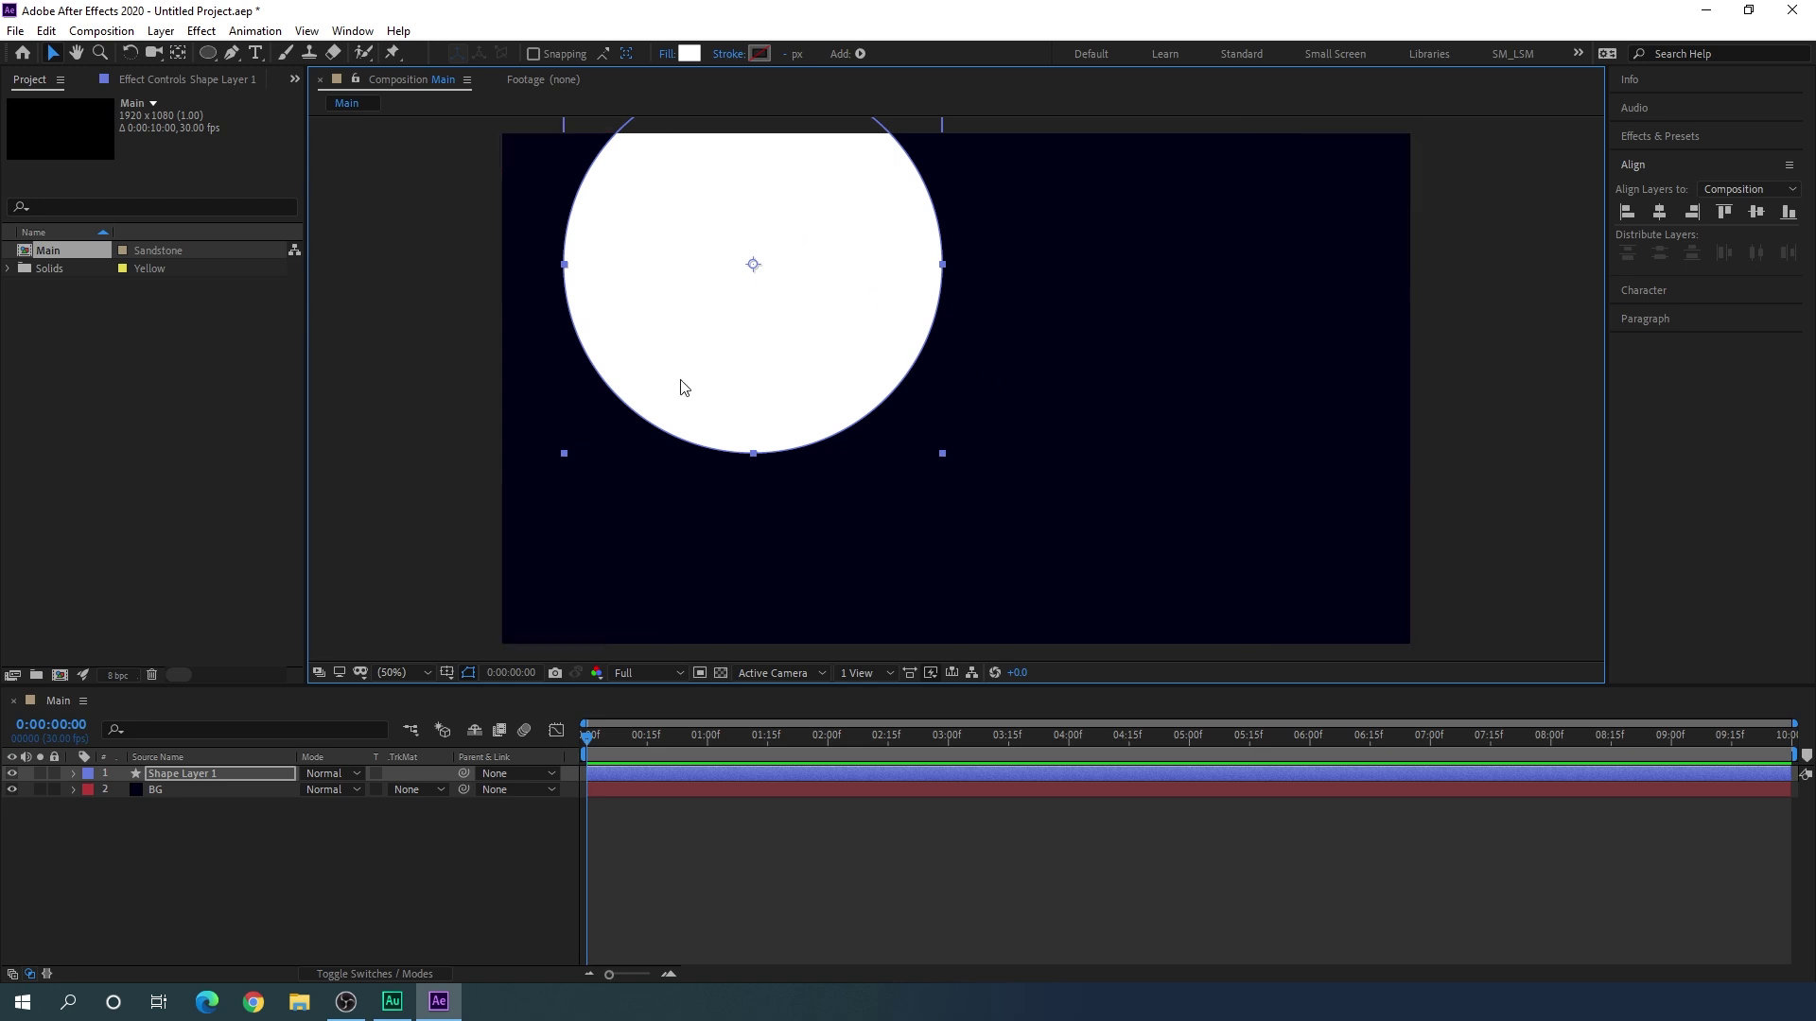
Step: Find the Turbulent Displace effect by searching for "disp" and apply it to the white circle
left_click(1678, 140)
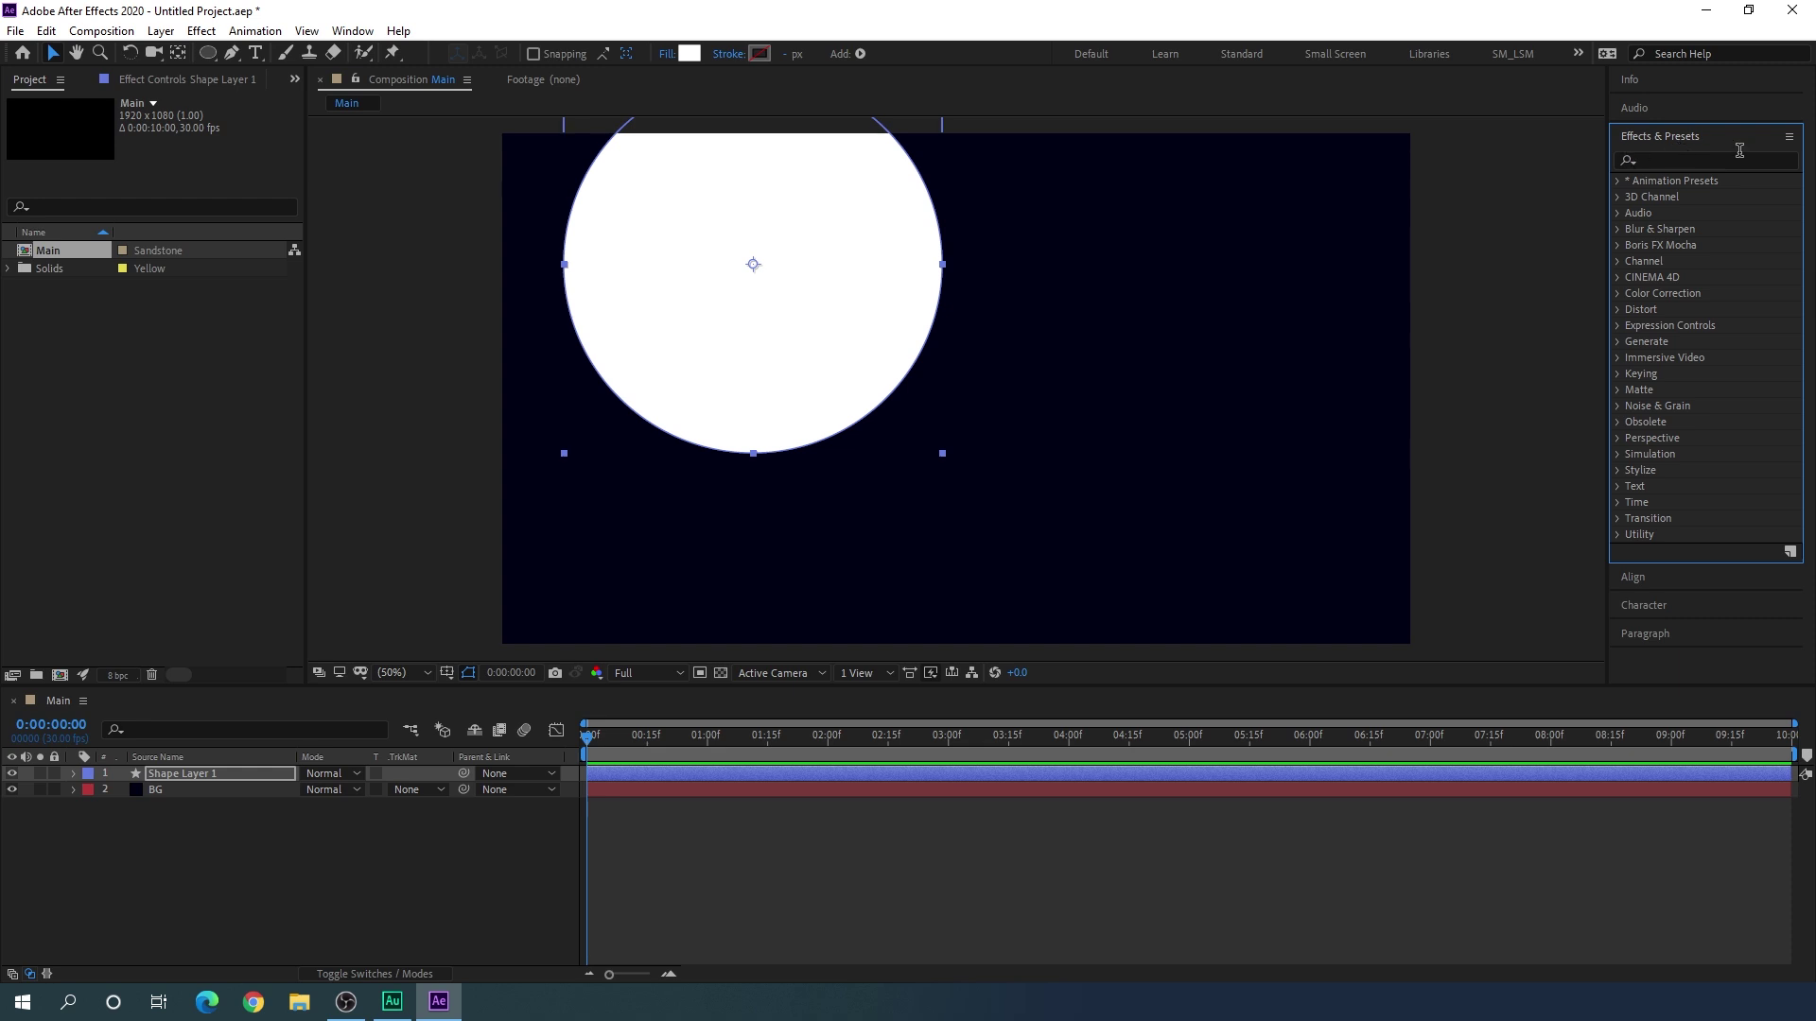
left_click(352, 32)
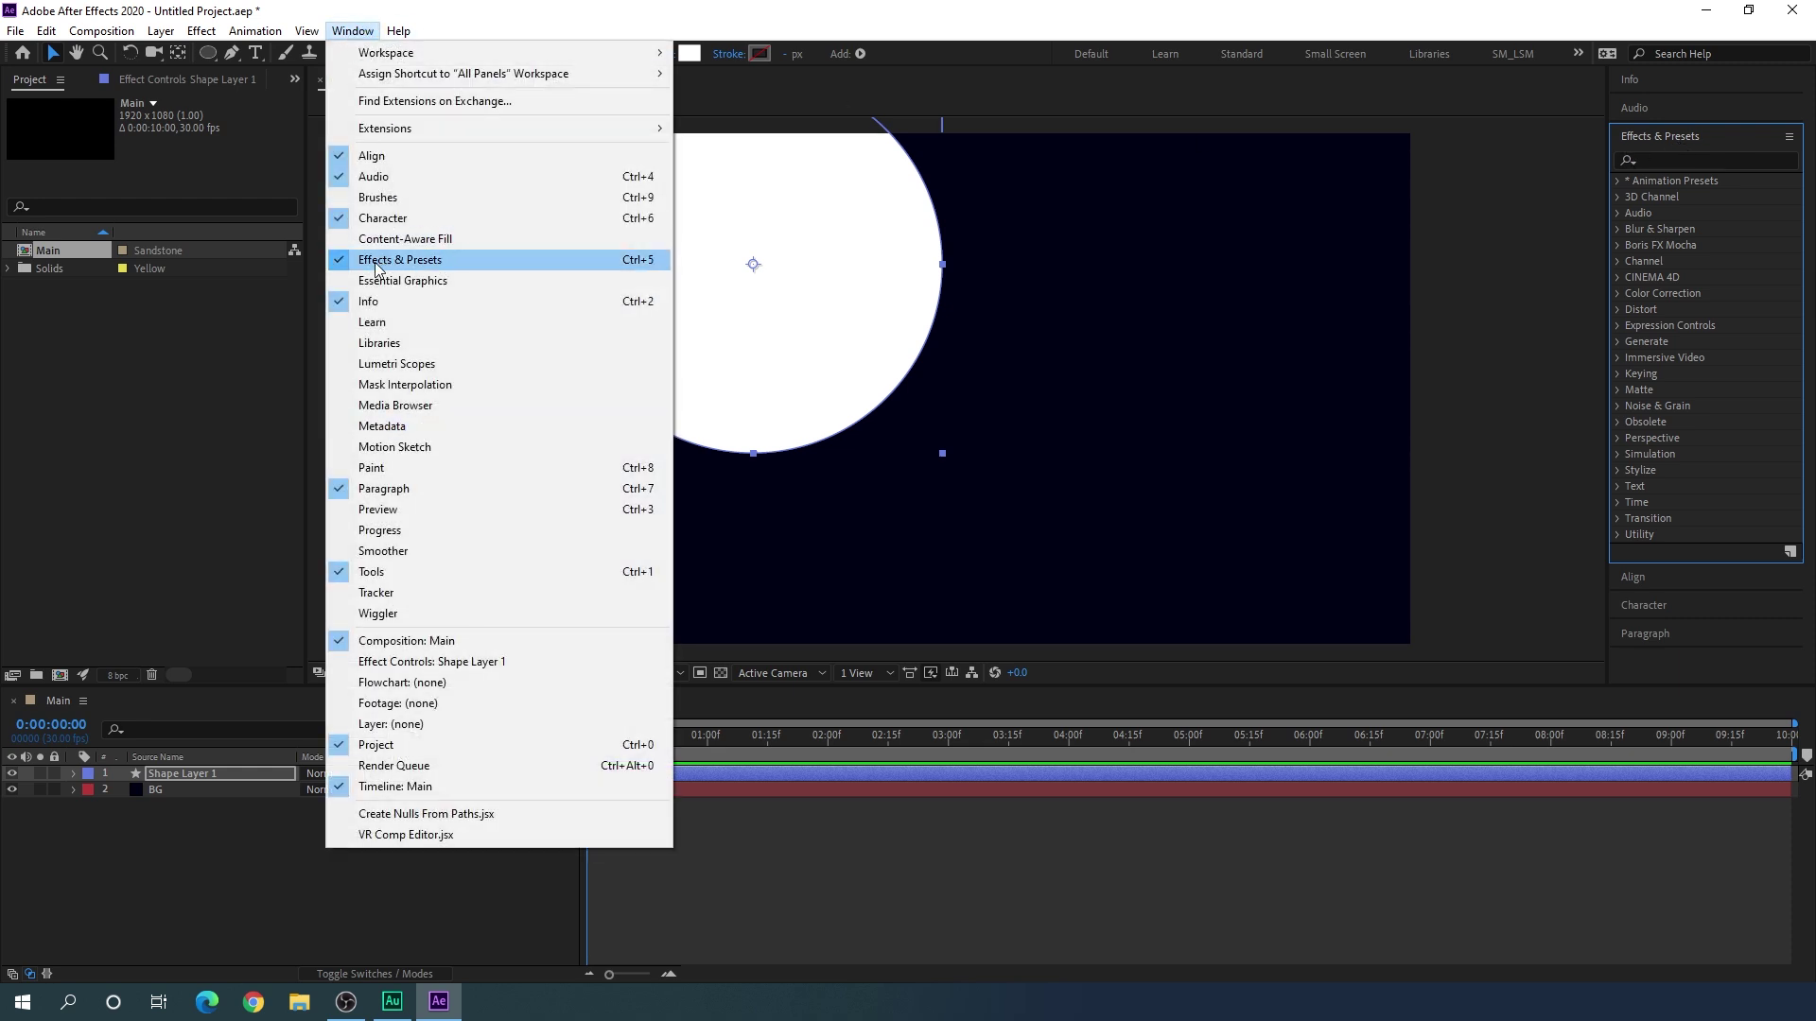
left_click(1433, 312)
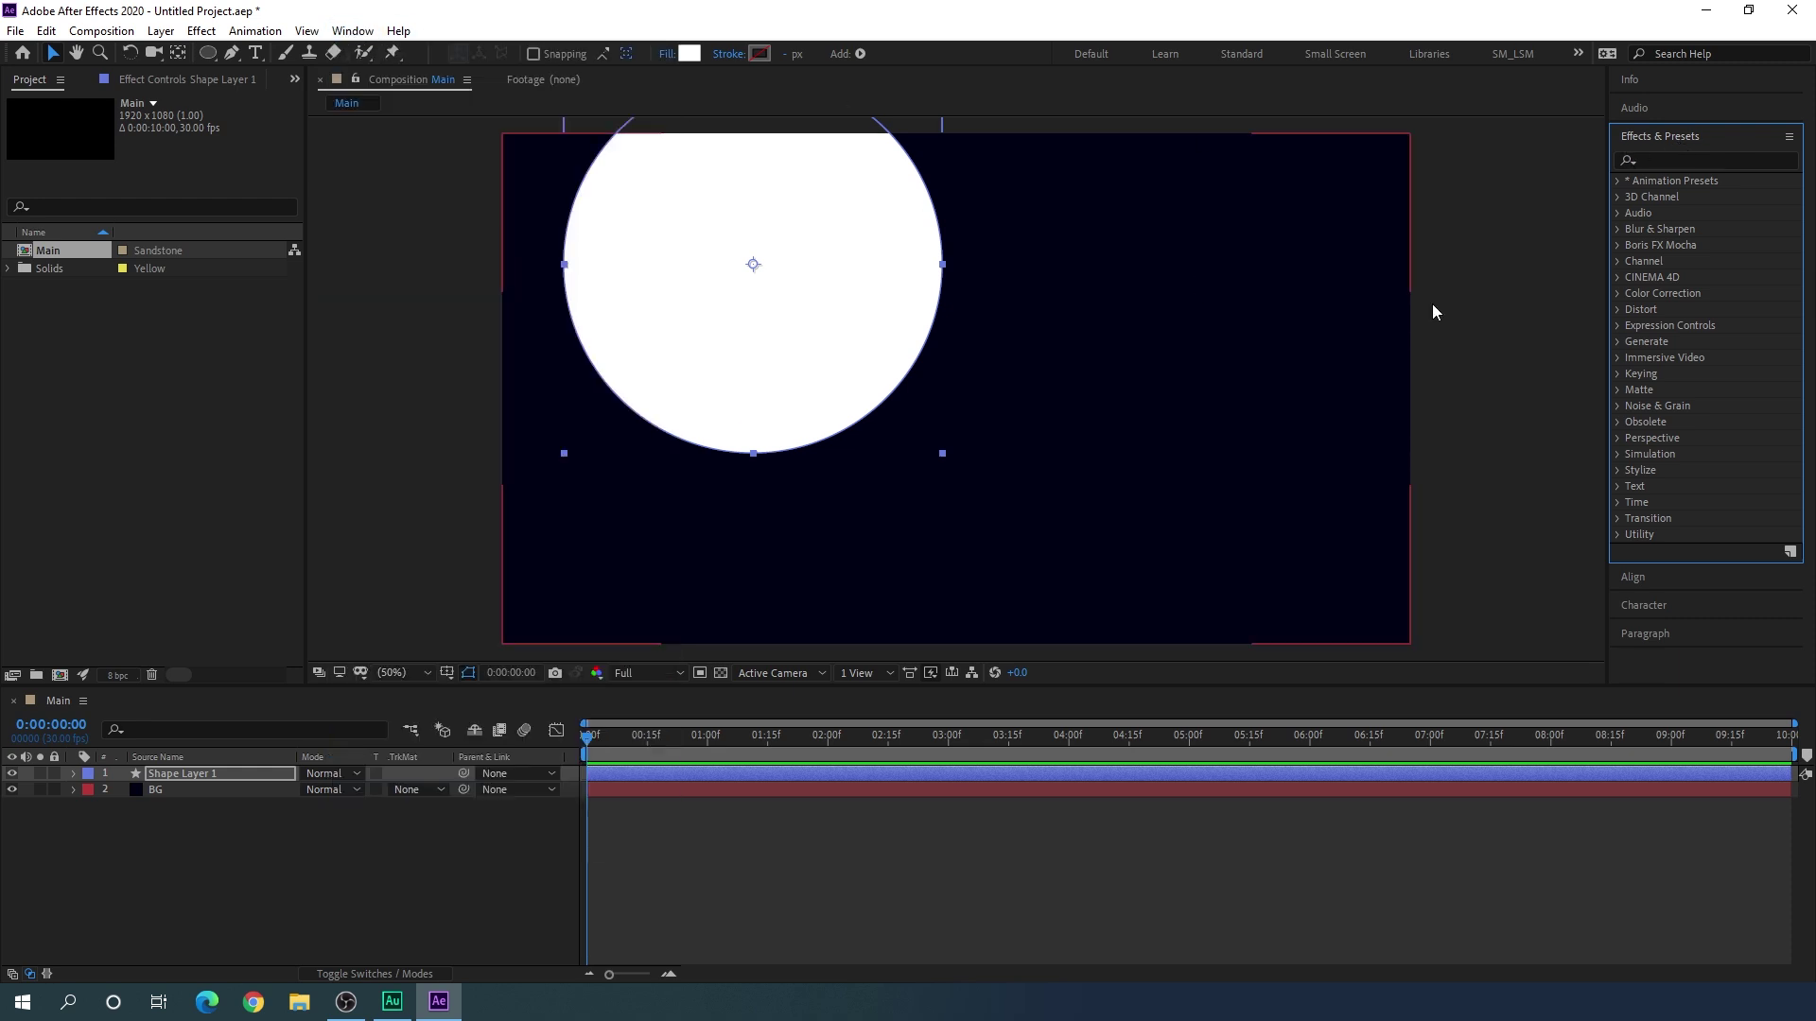
left_click(1671, 160)
type("disp")
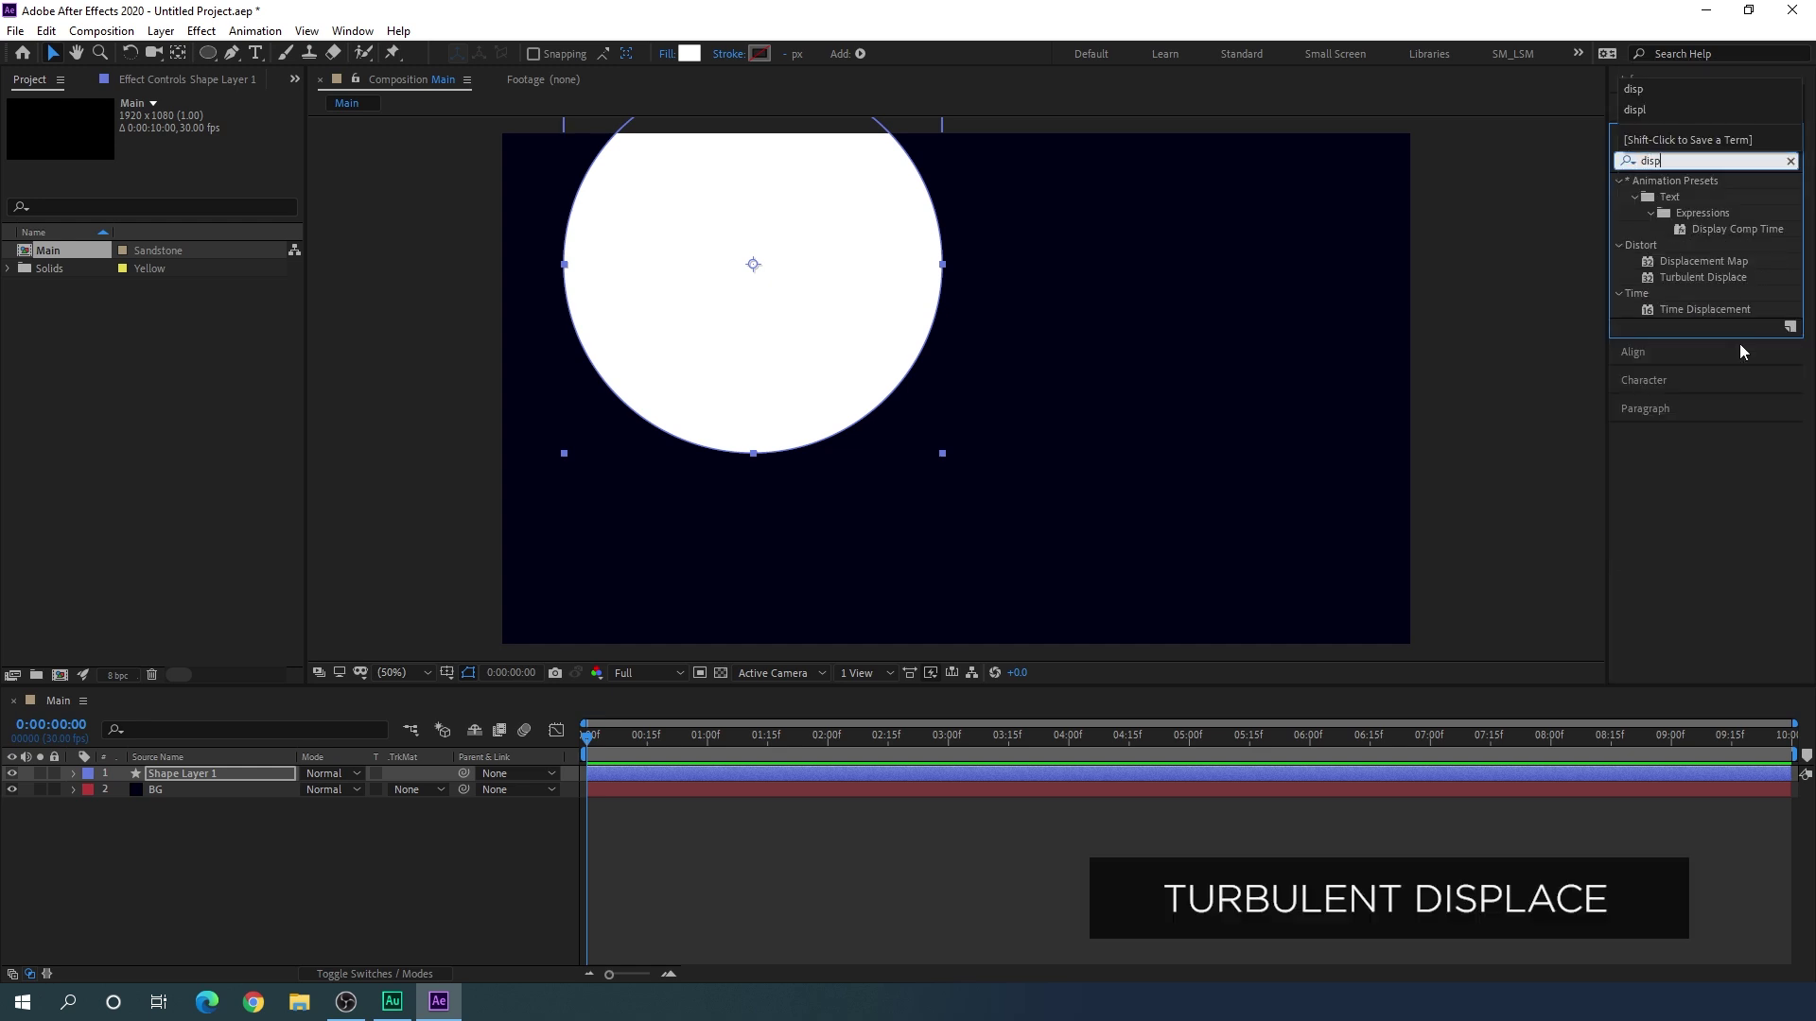
left_click(1711, 276)
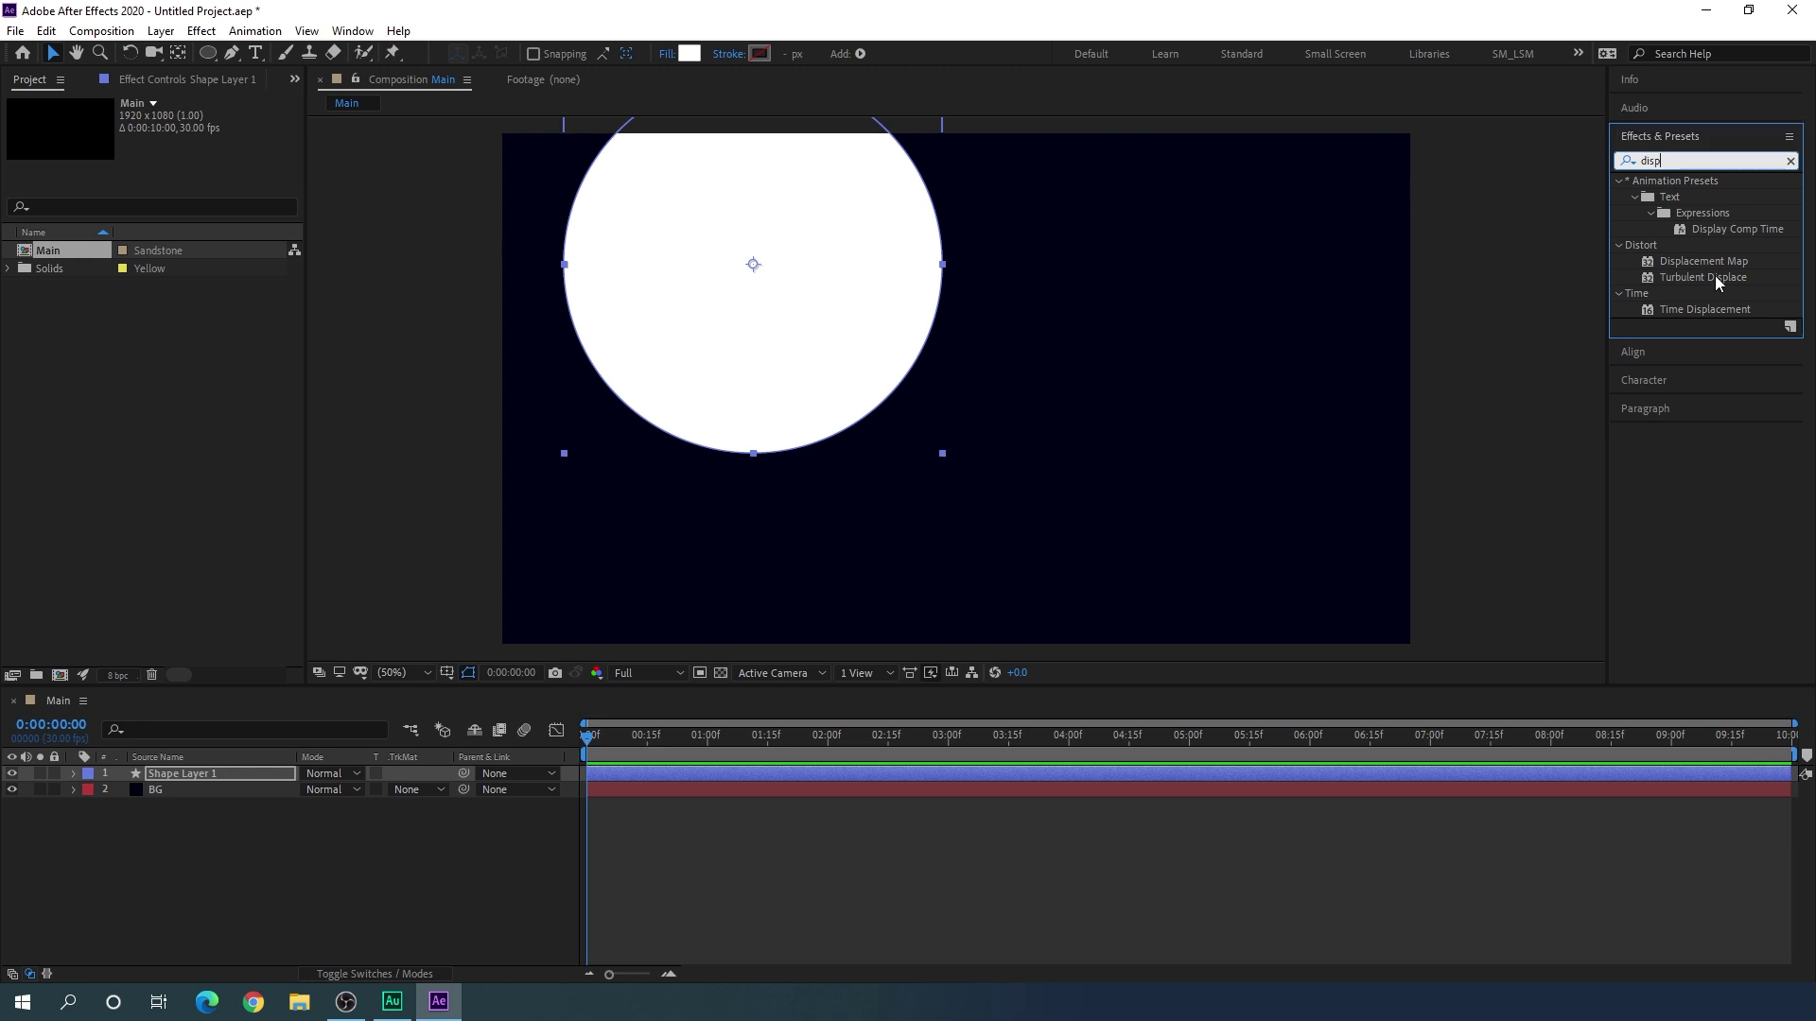
left_click_drag(1704, 280, 790, 353)
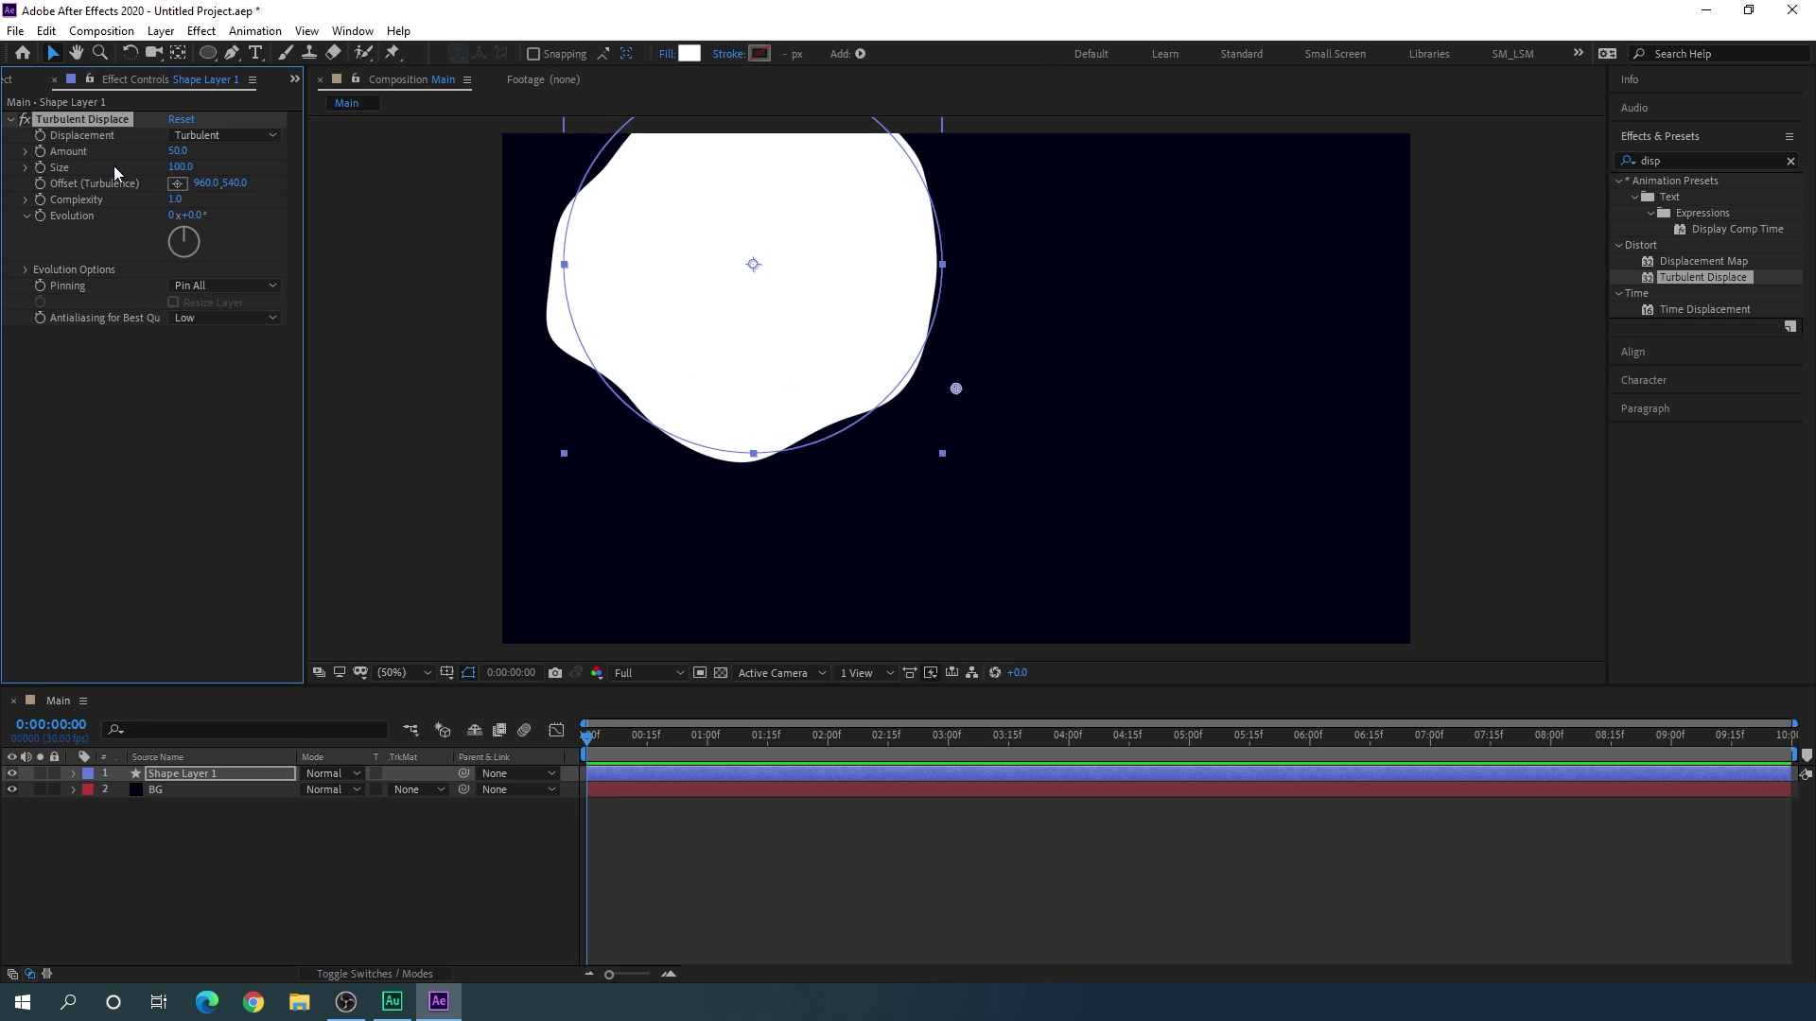
Step: Set the Turbulent Displace amount to 35 and its size to 200
left_click(180, 151)
type("35")
key("Return")
left_click(181, 166)
type("200")
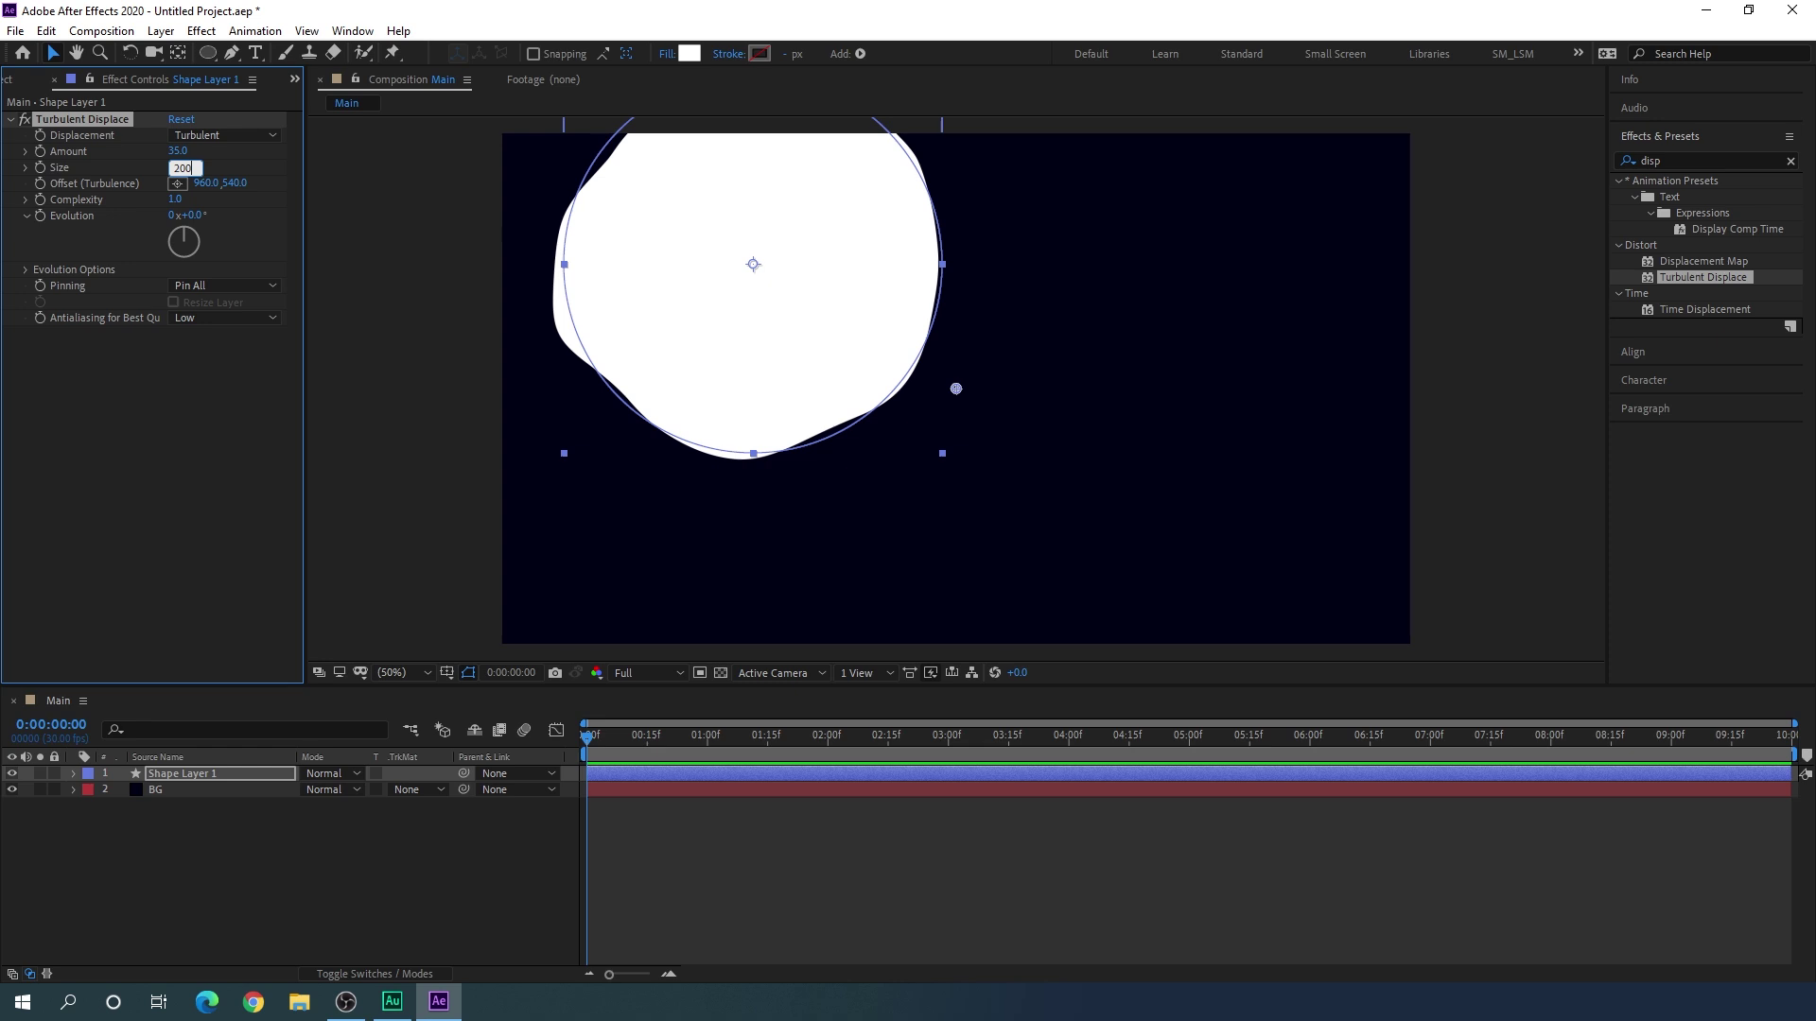
key("Return")
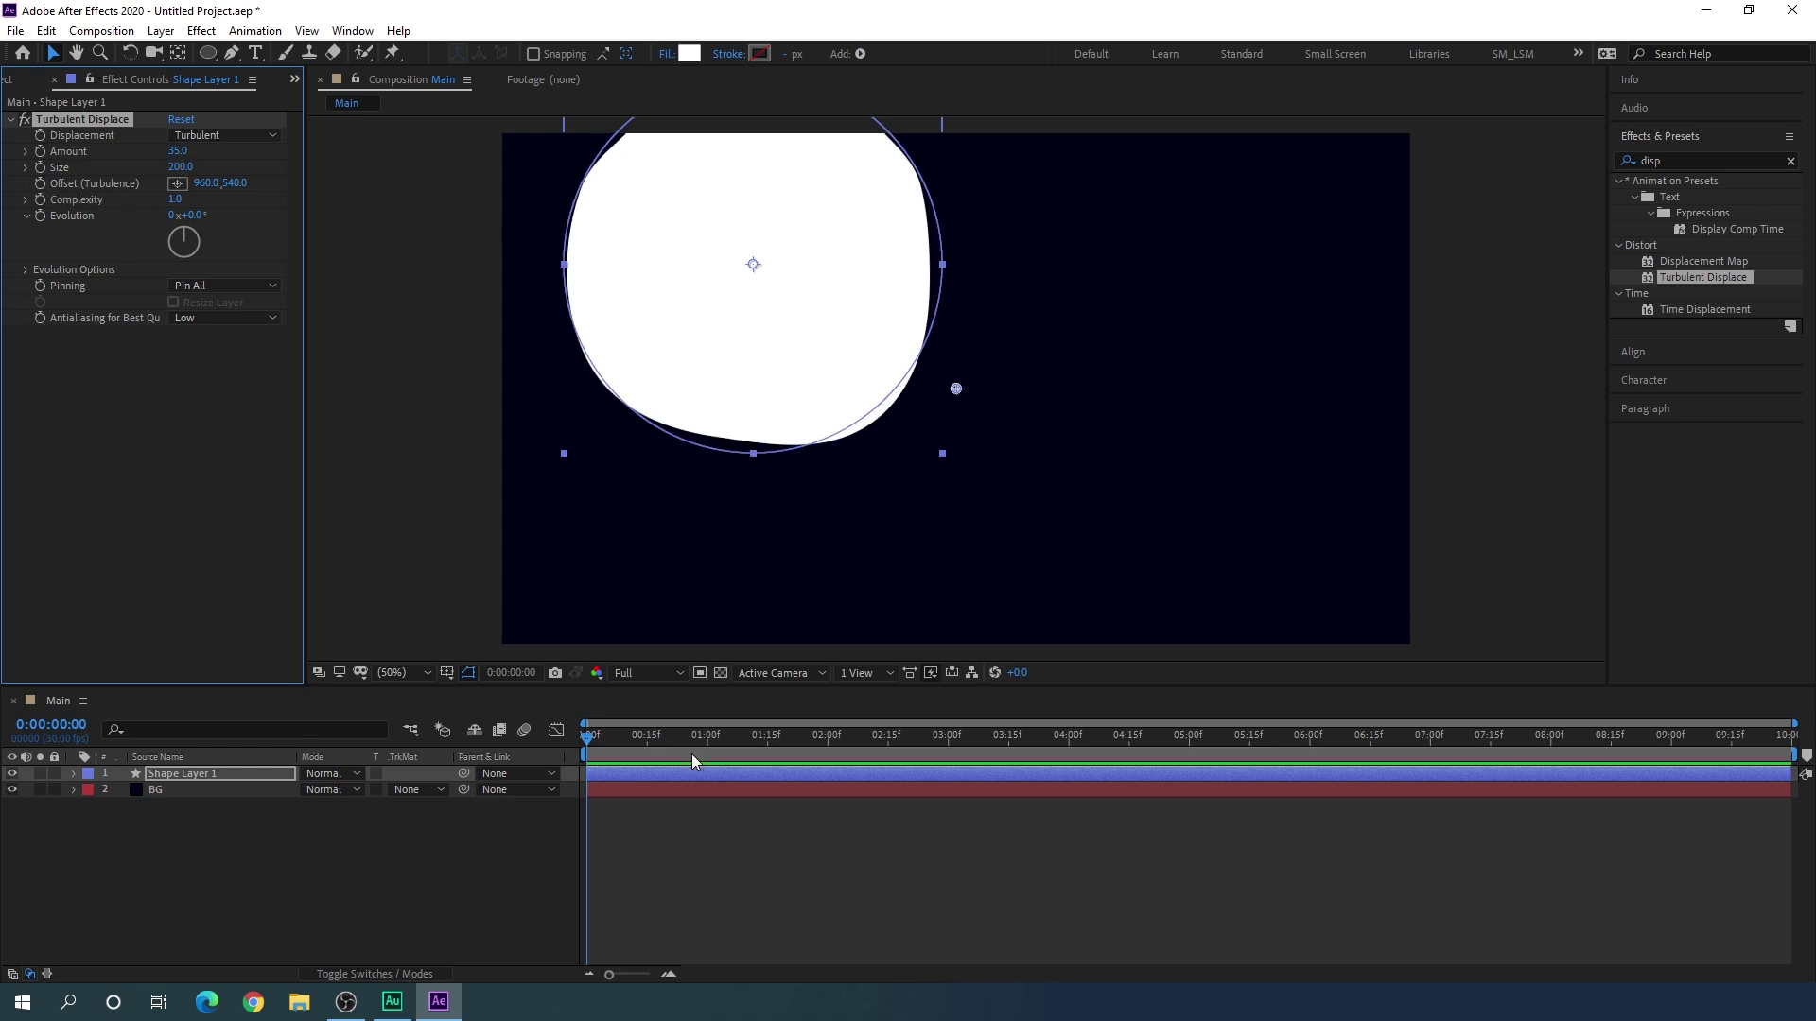
Step: Add Offset (Turbulence) keyframes to the circle's Turbulent Displace effect at 0:00:00:00 and 0:00:09:29
left_click_drag(677, 742, 545, 768)
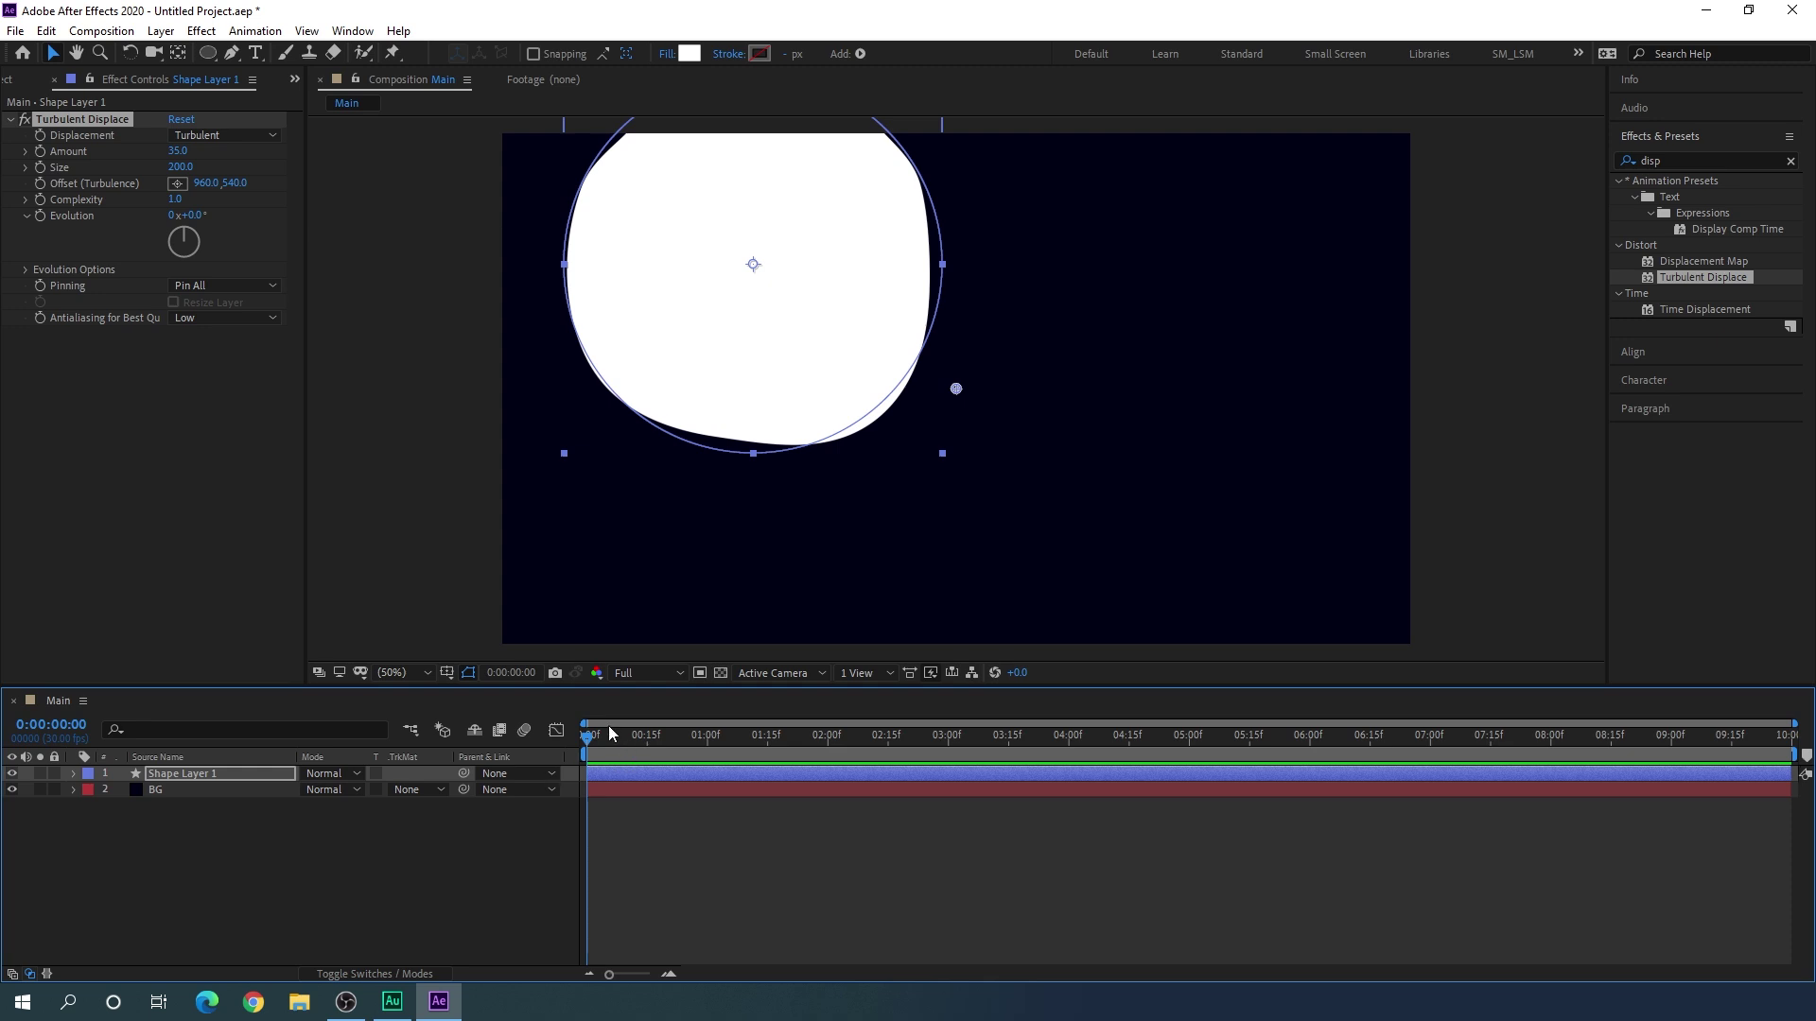
left_click(40, 184)
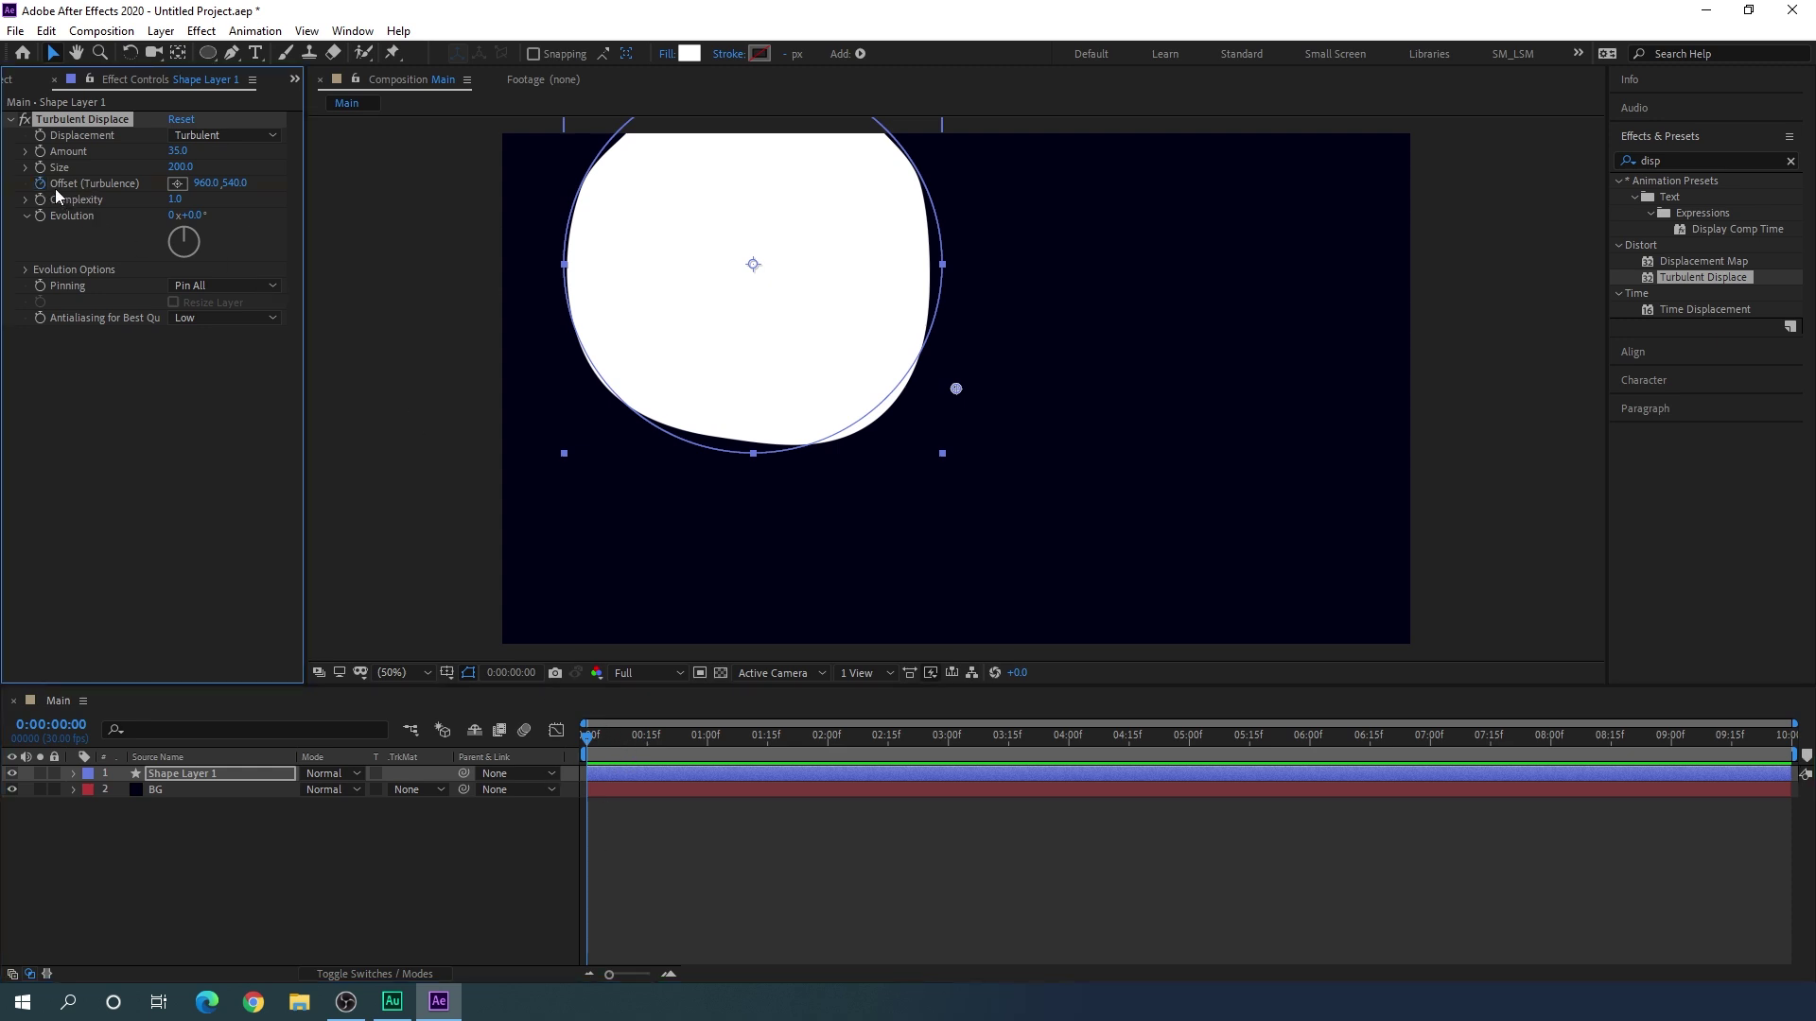
left_click(253, 774)
key("u")
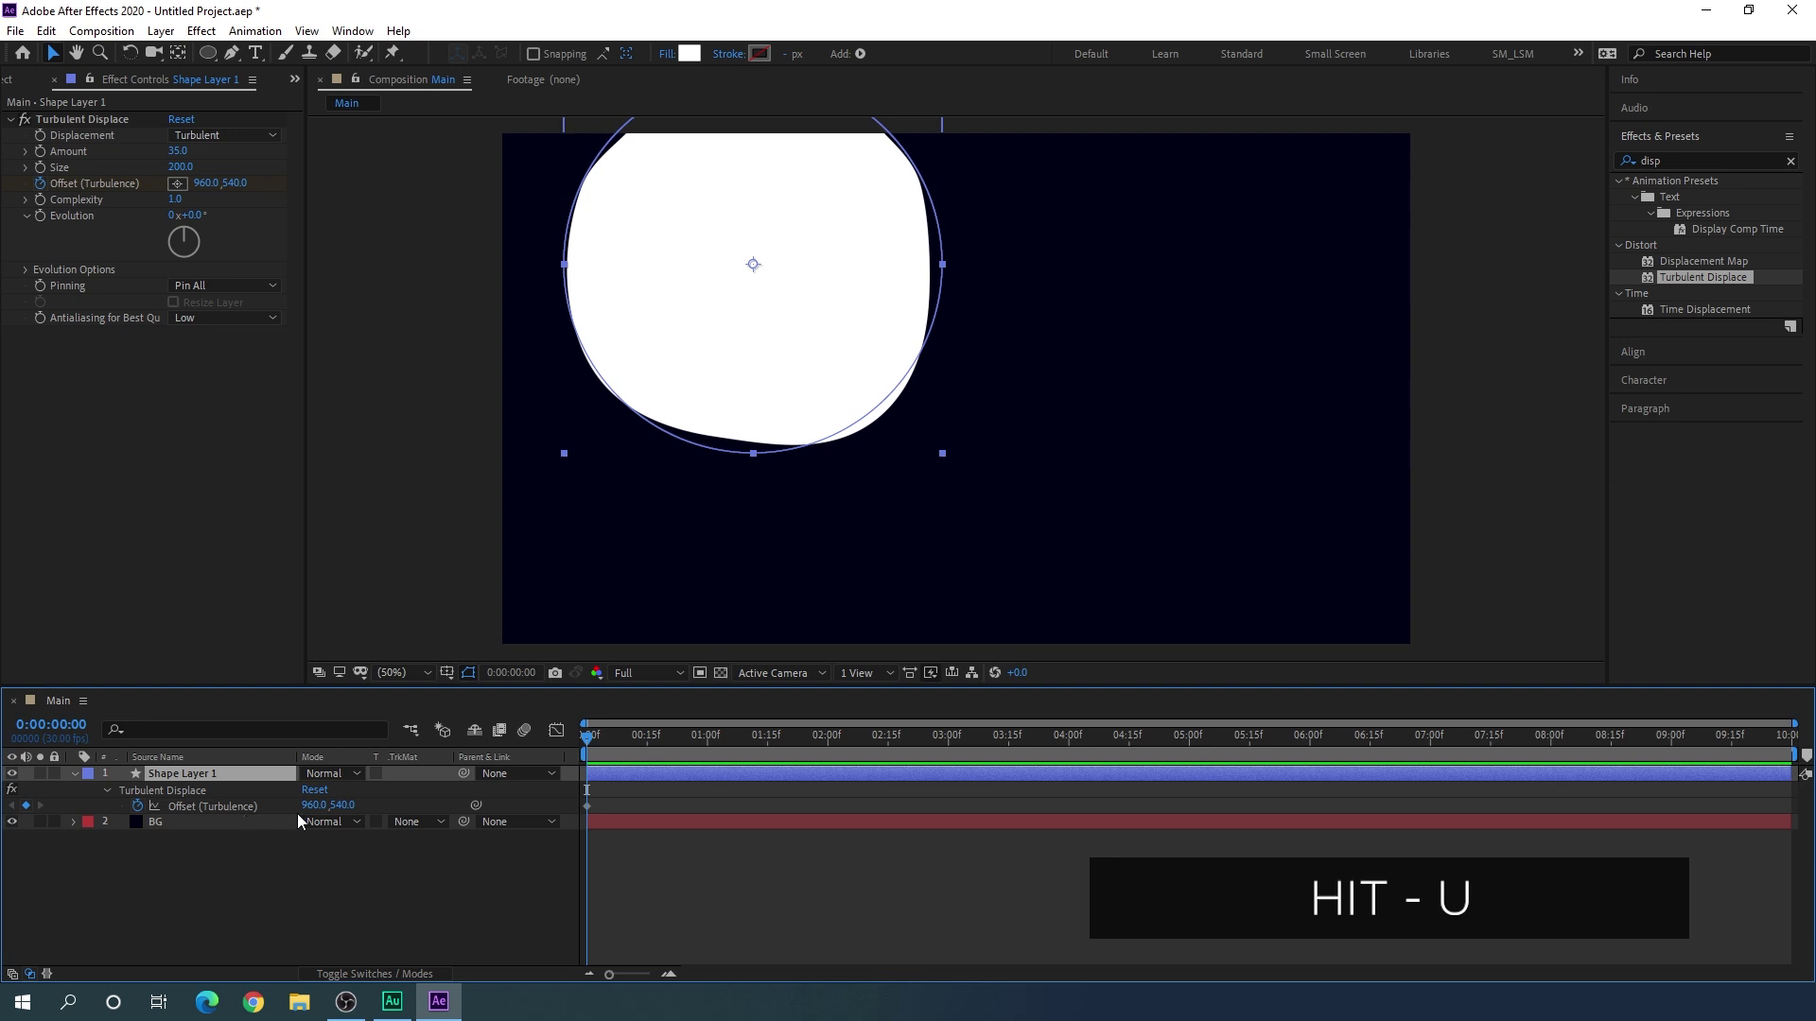
left_click_drag(1296, 736, 1787, 735)
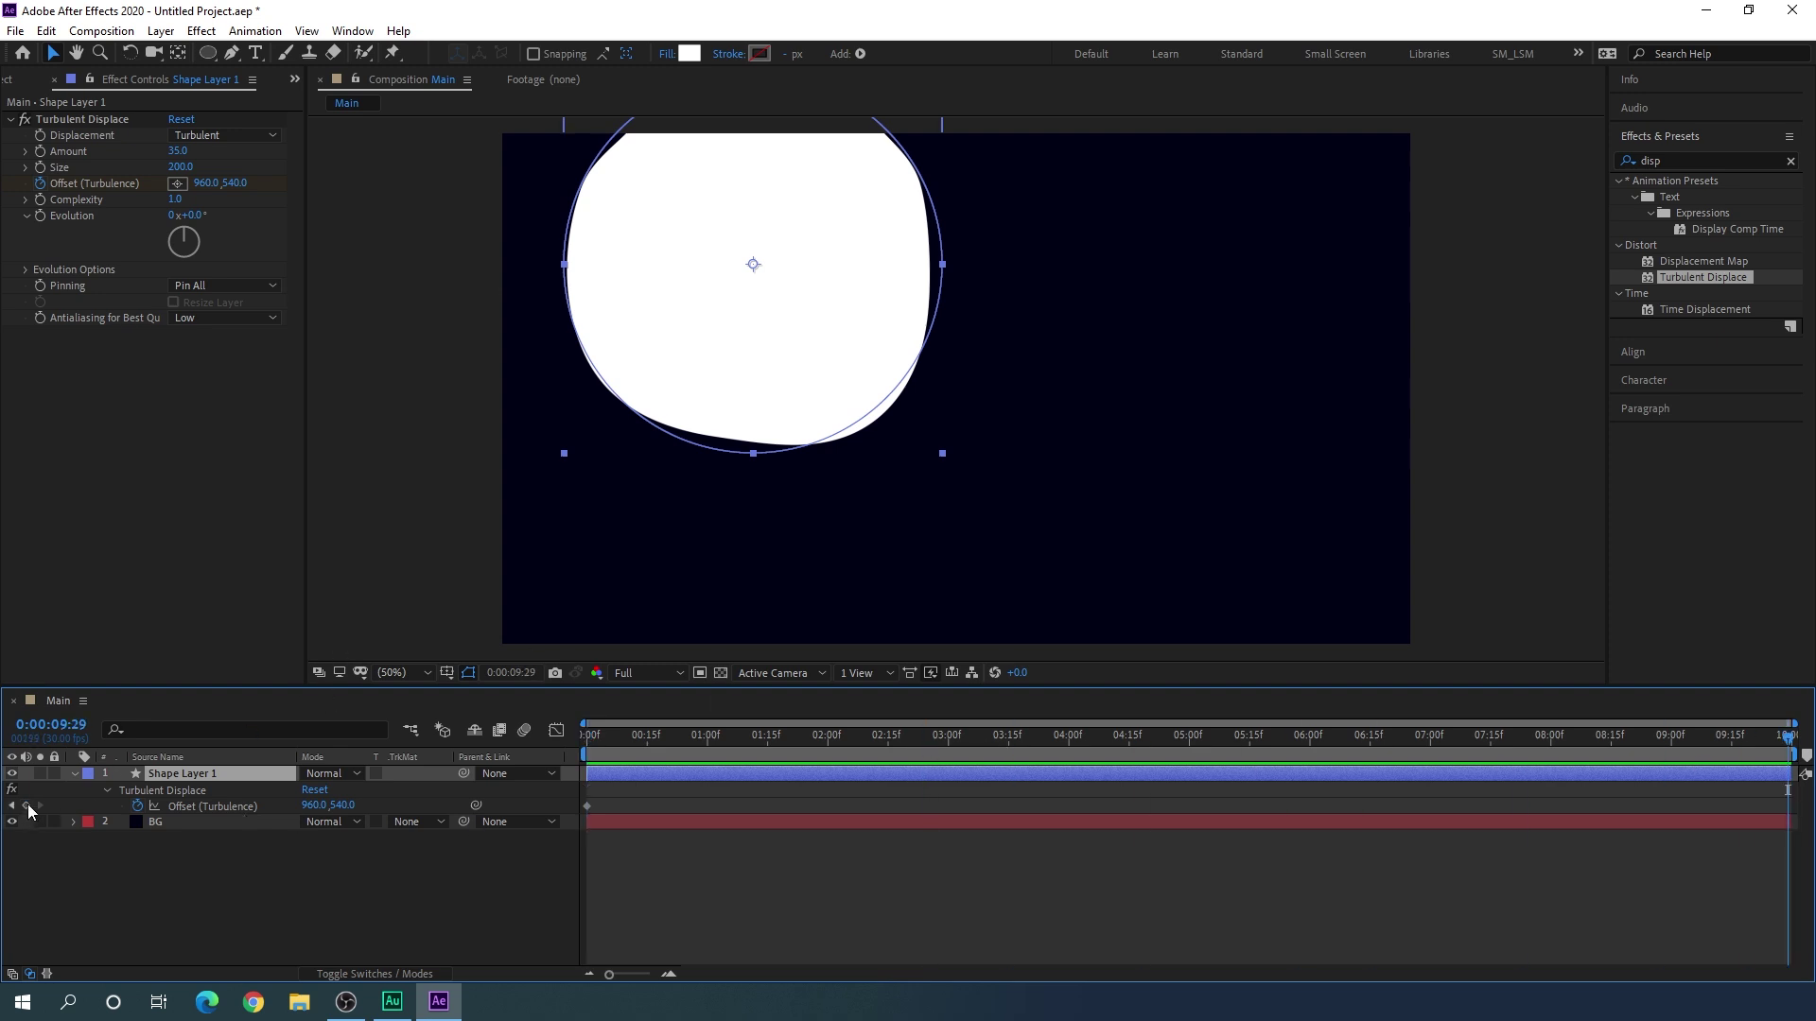
left_click(27, 806)
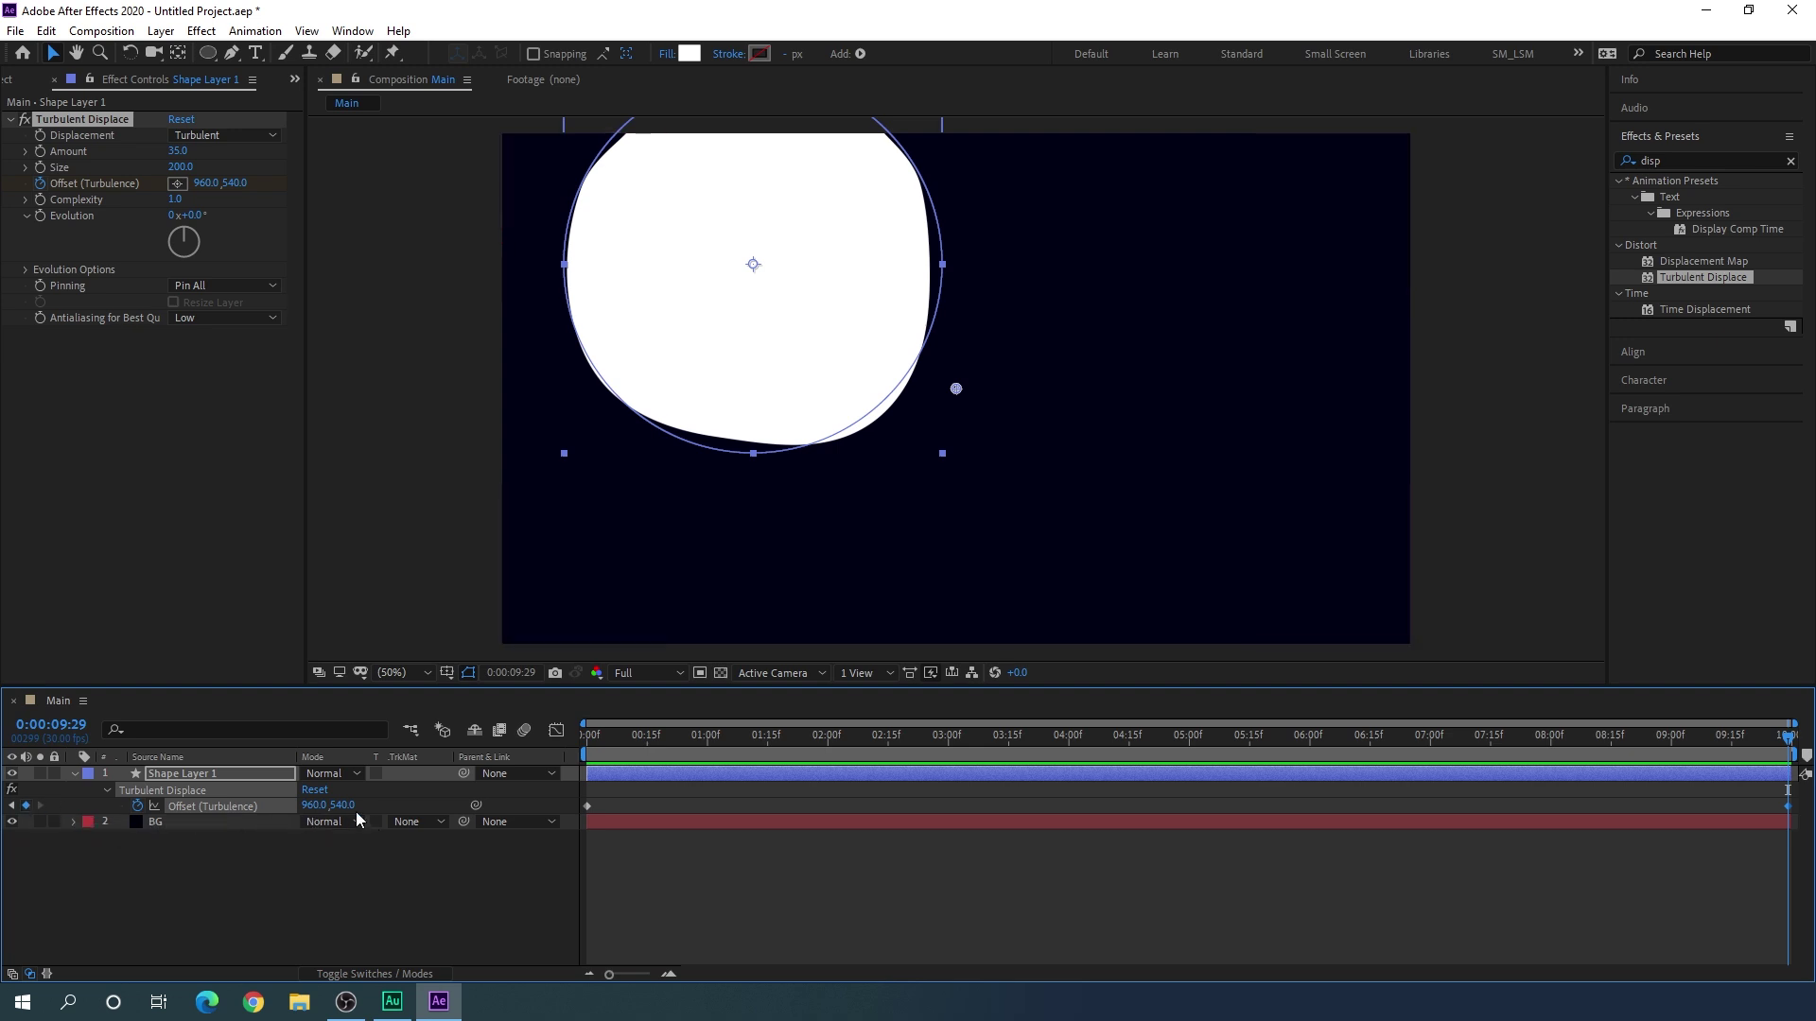
Step: Add an Offset (Turbulence) keyframe at 0:00:05:00 with the horizontal offset set to 3000
left_click_drag(1126, 738, 1189, 772)
left_click(313, 806)
type("3000")
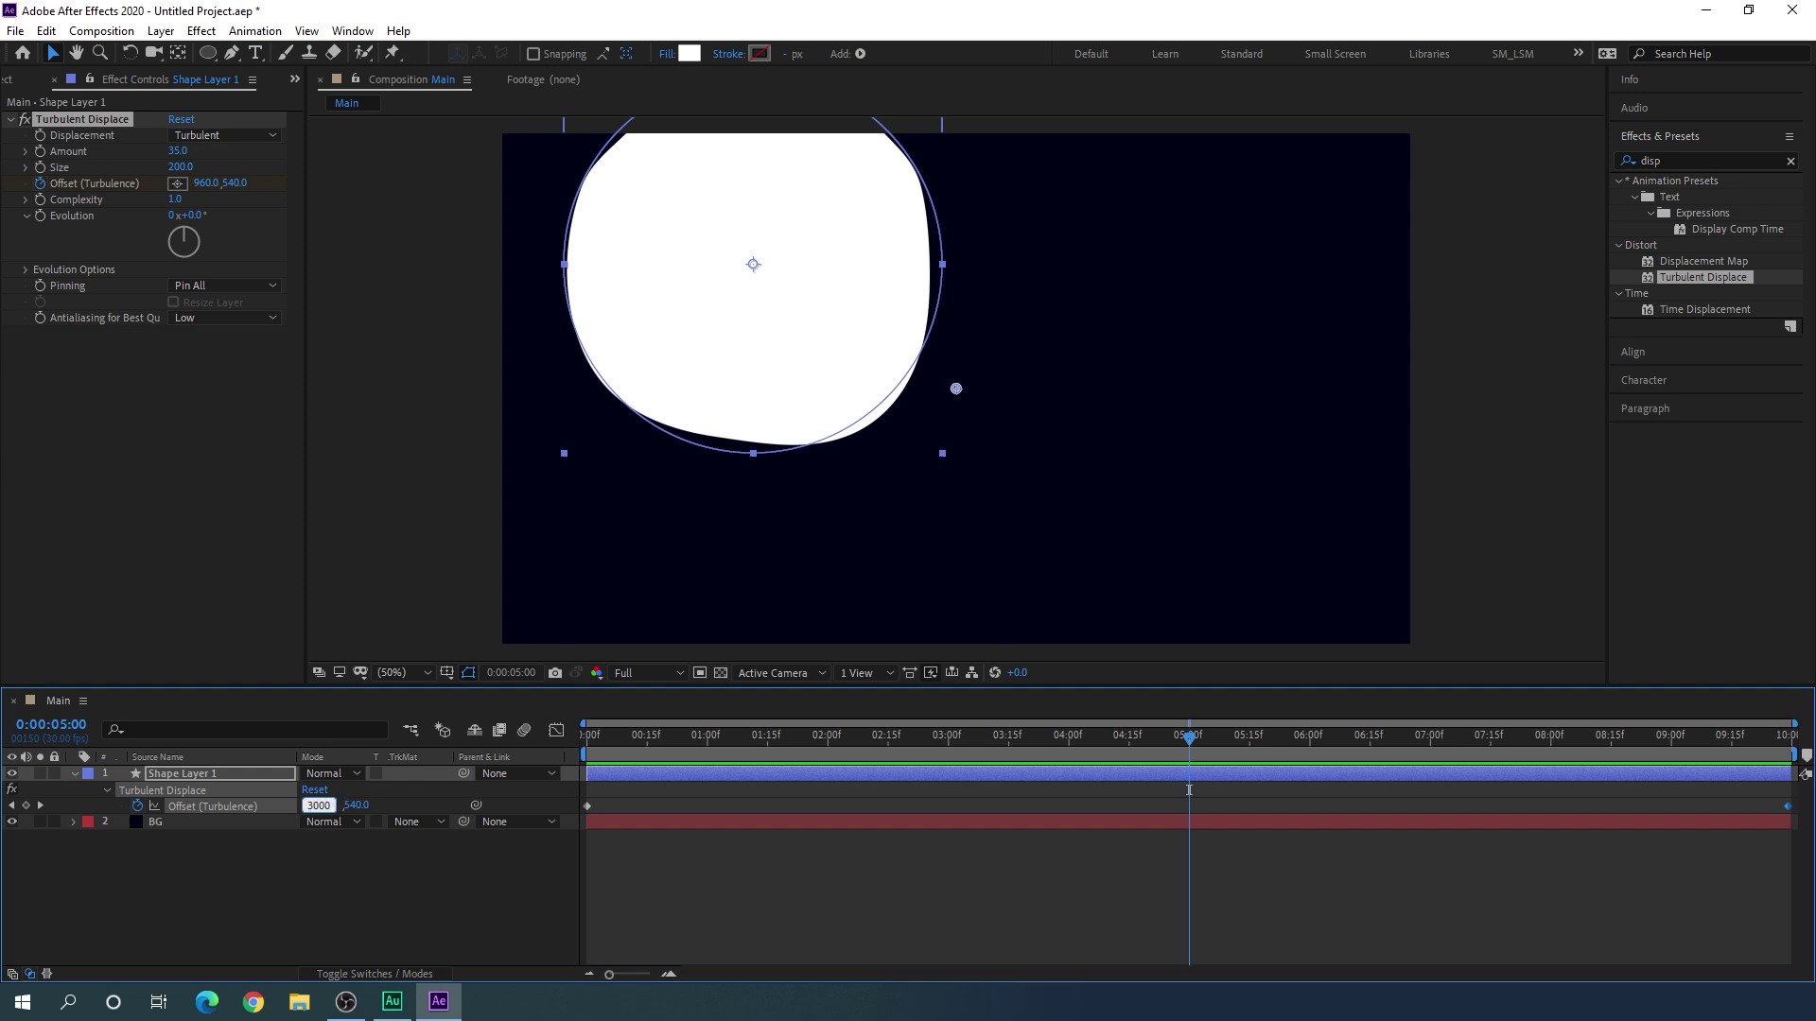
key("Return")
left_click_drag(1052, 739, 1787, 776)
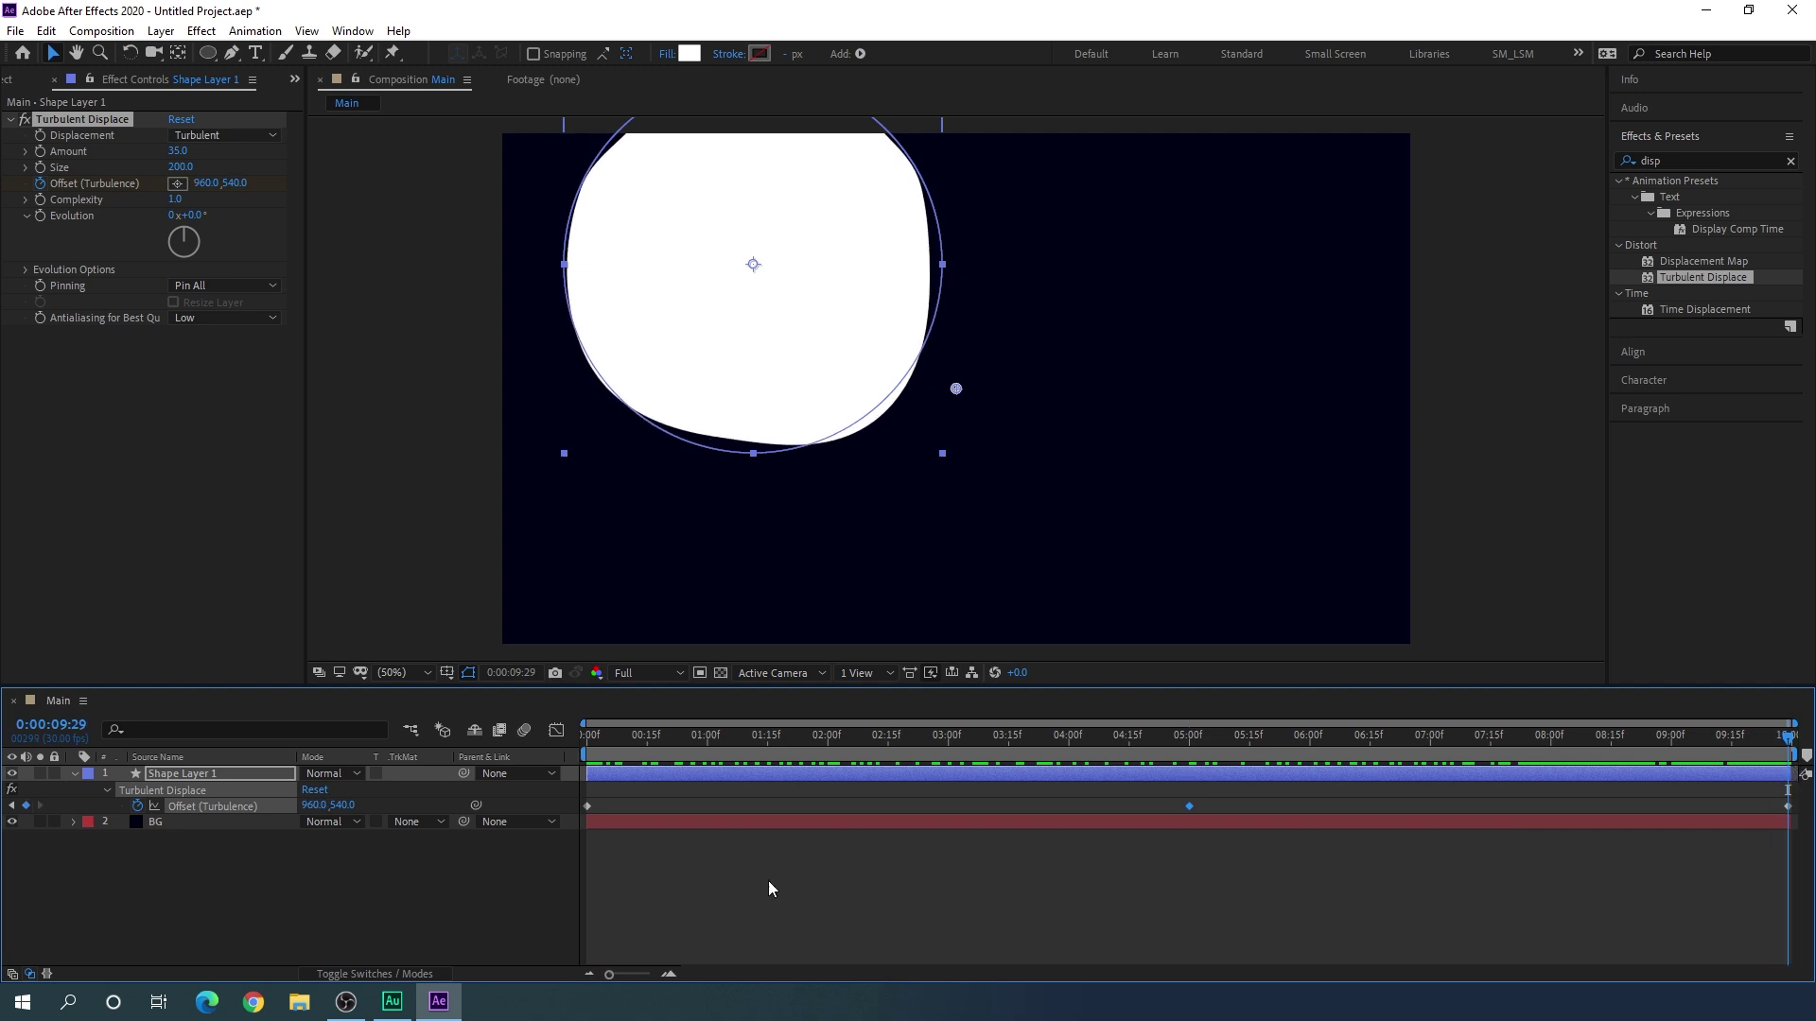
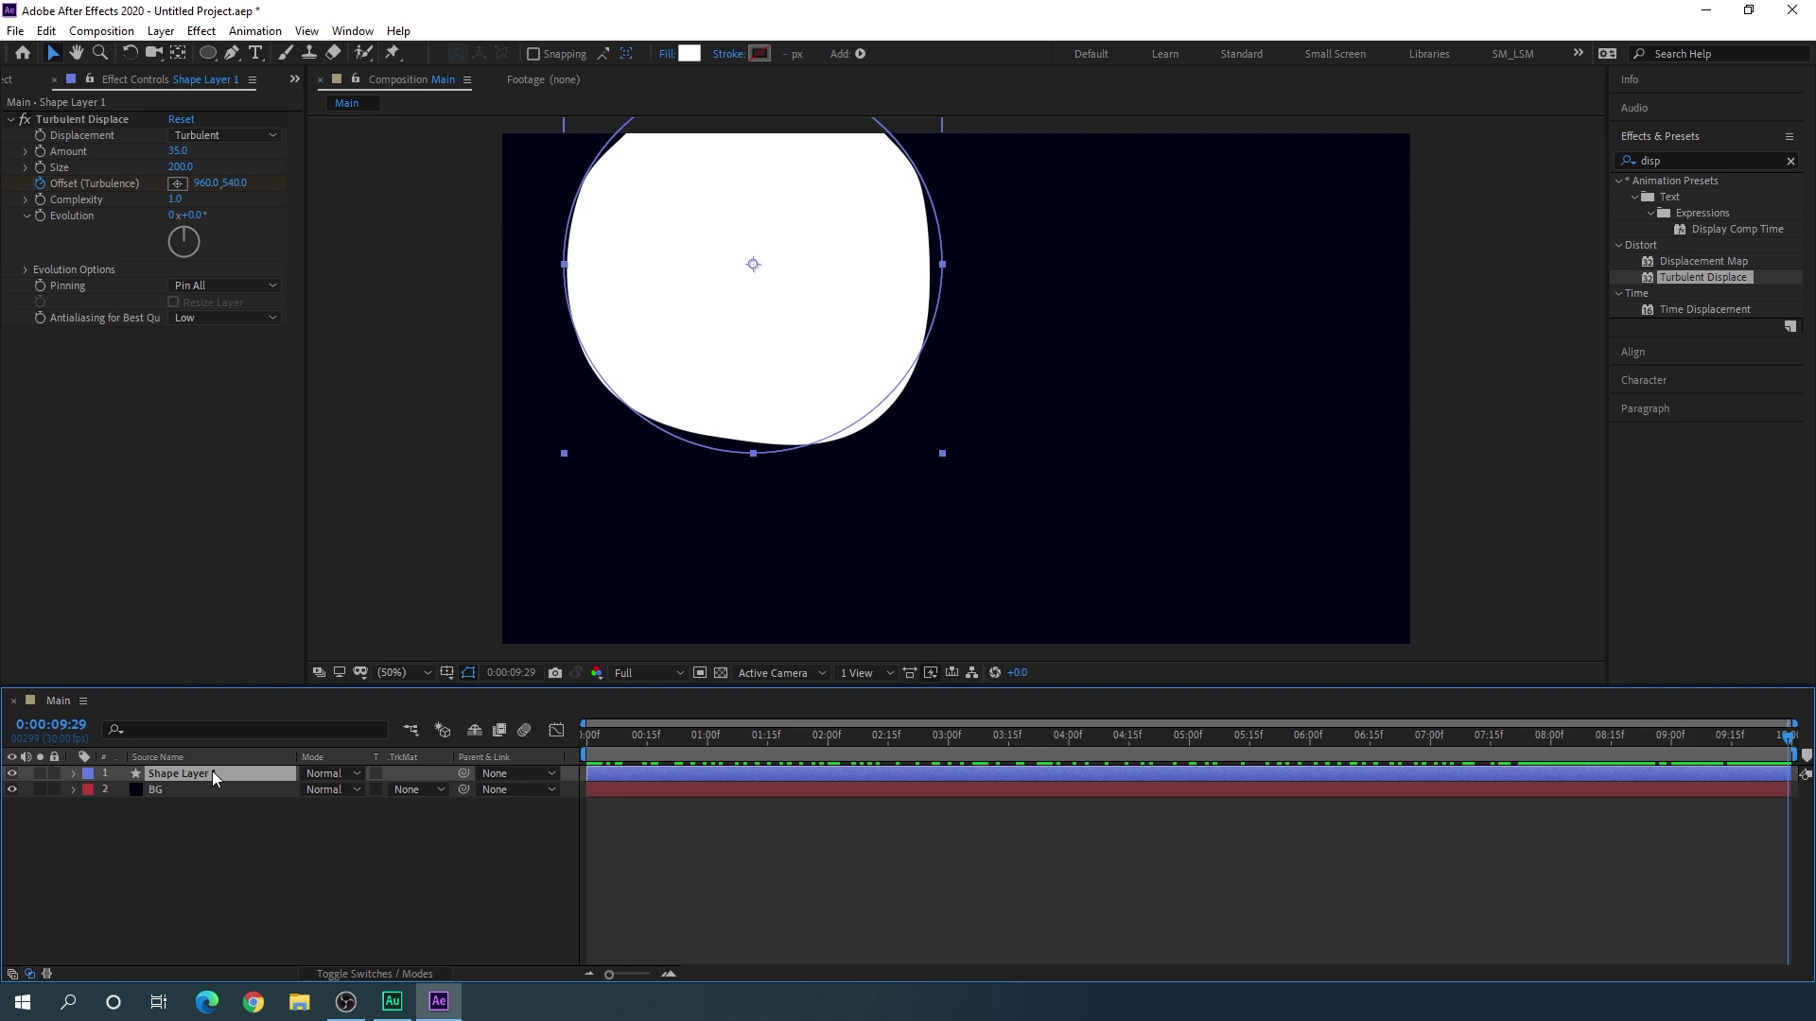
Step: Find the Gradient Ramp effect by searching for "ramp" and apply it to the white circle
left_click(9, 122)
left_click(9, 121)
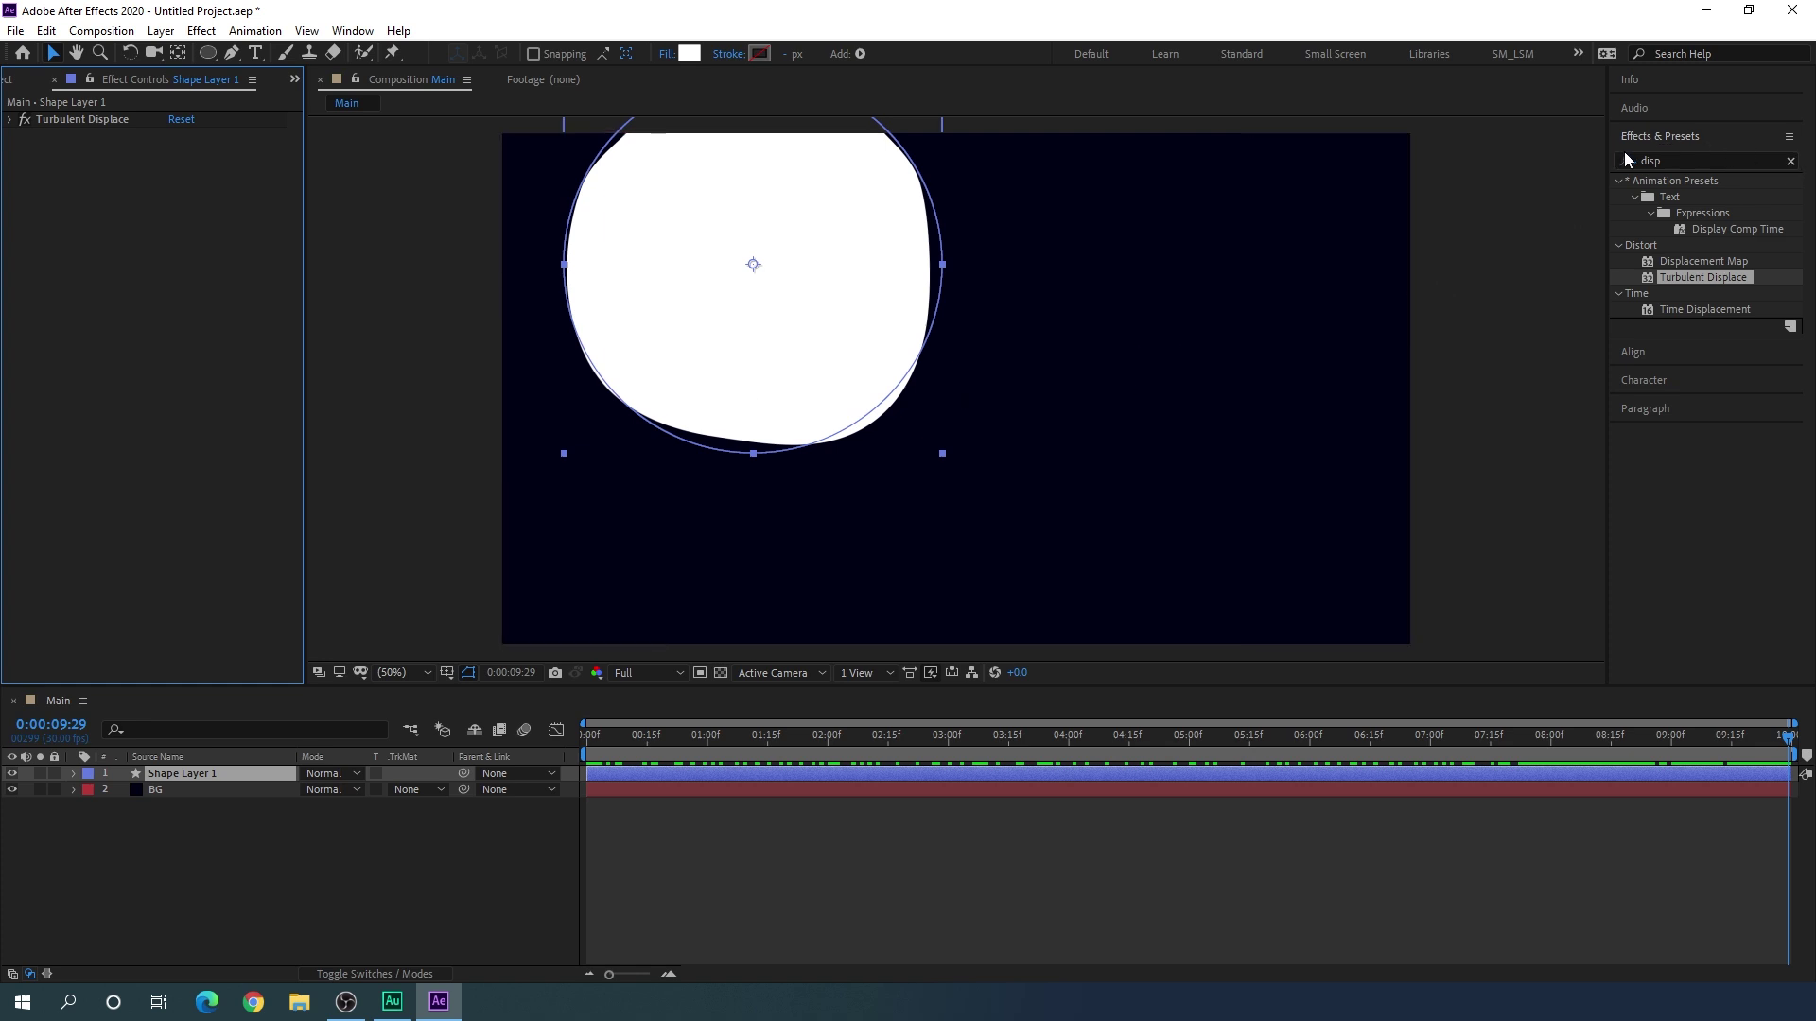
left_click(1790, 160)
left_click(1755, 159)
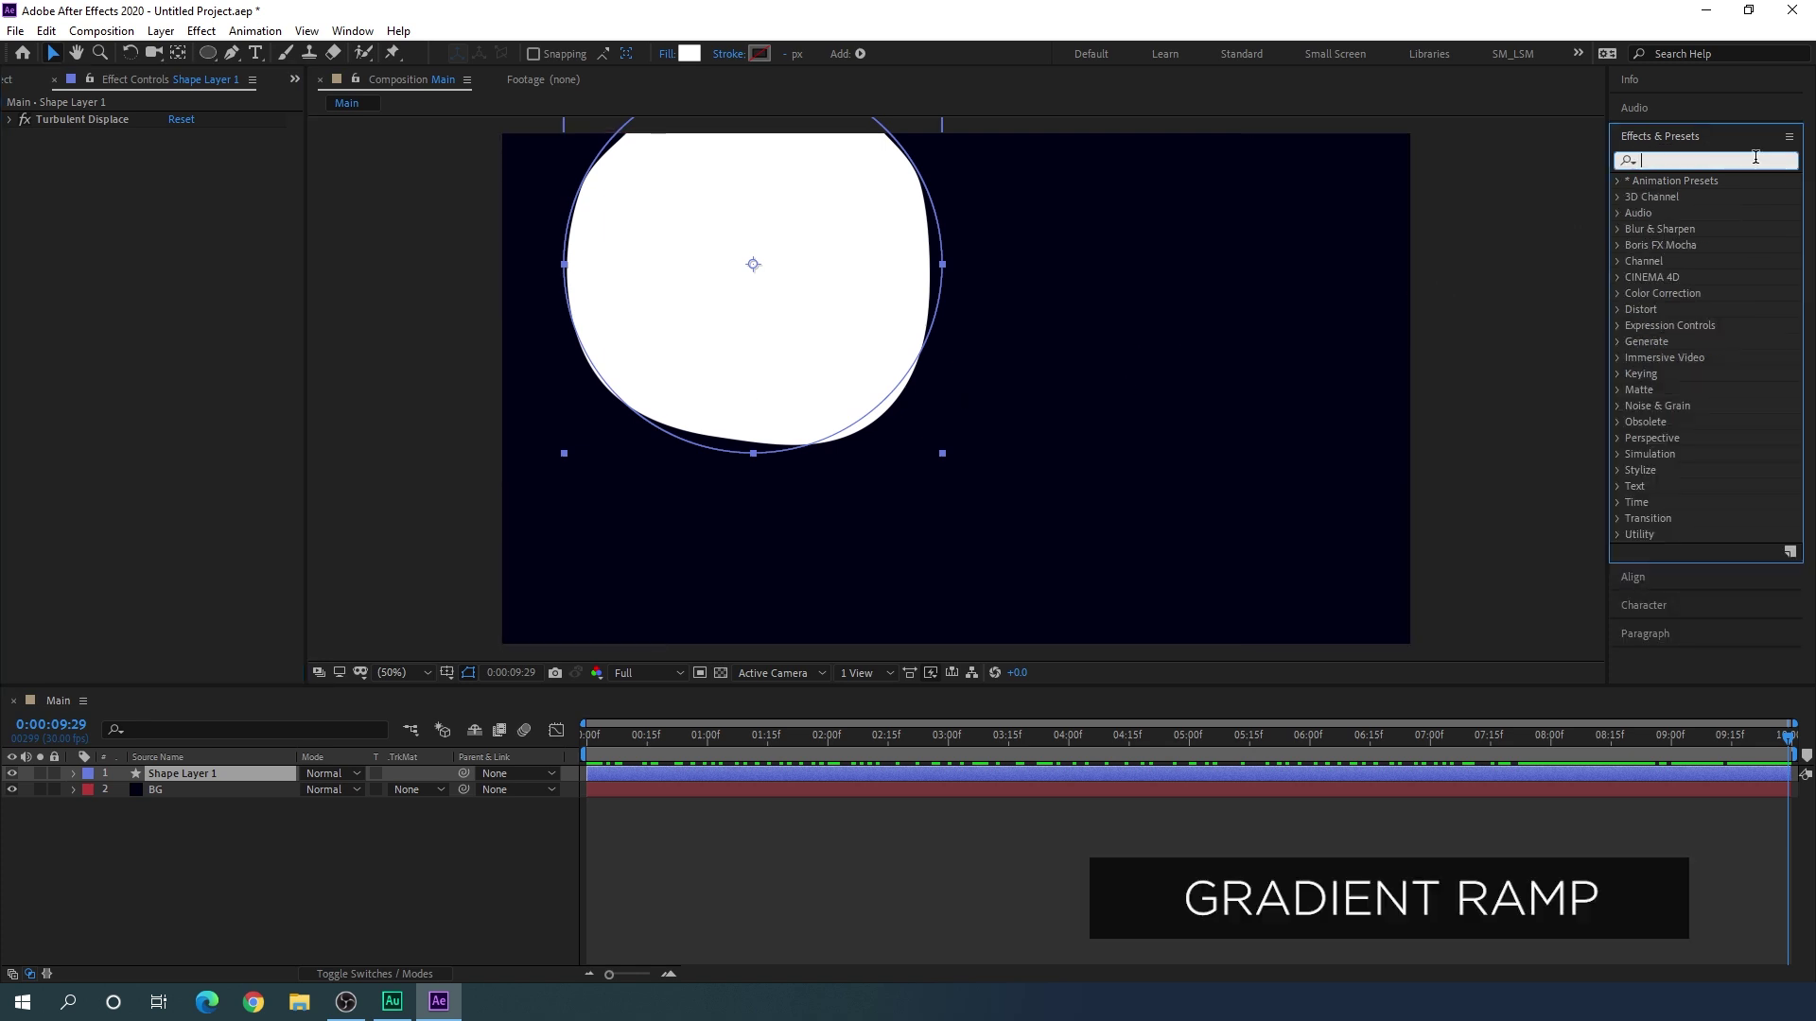
type("ramp")
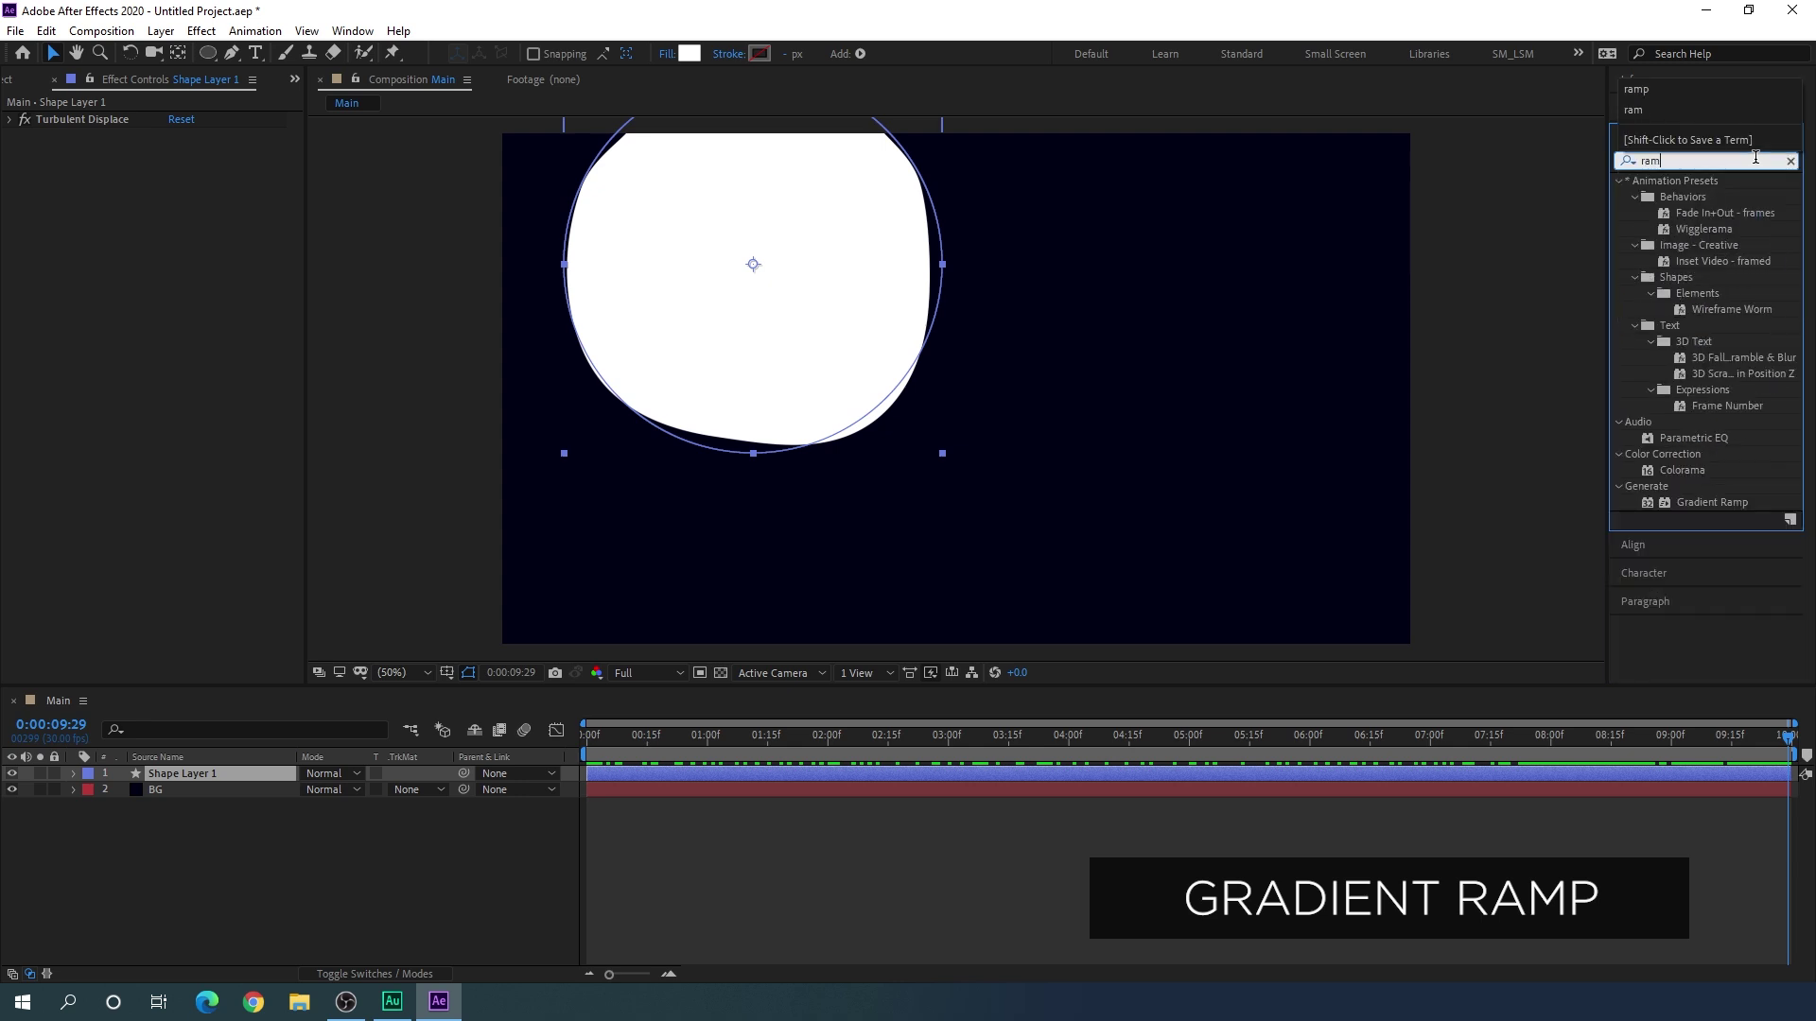
left_click(1704, 199)
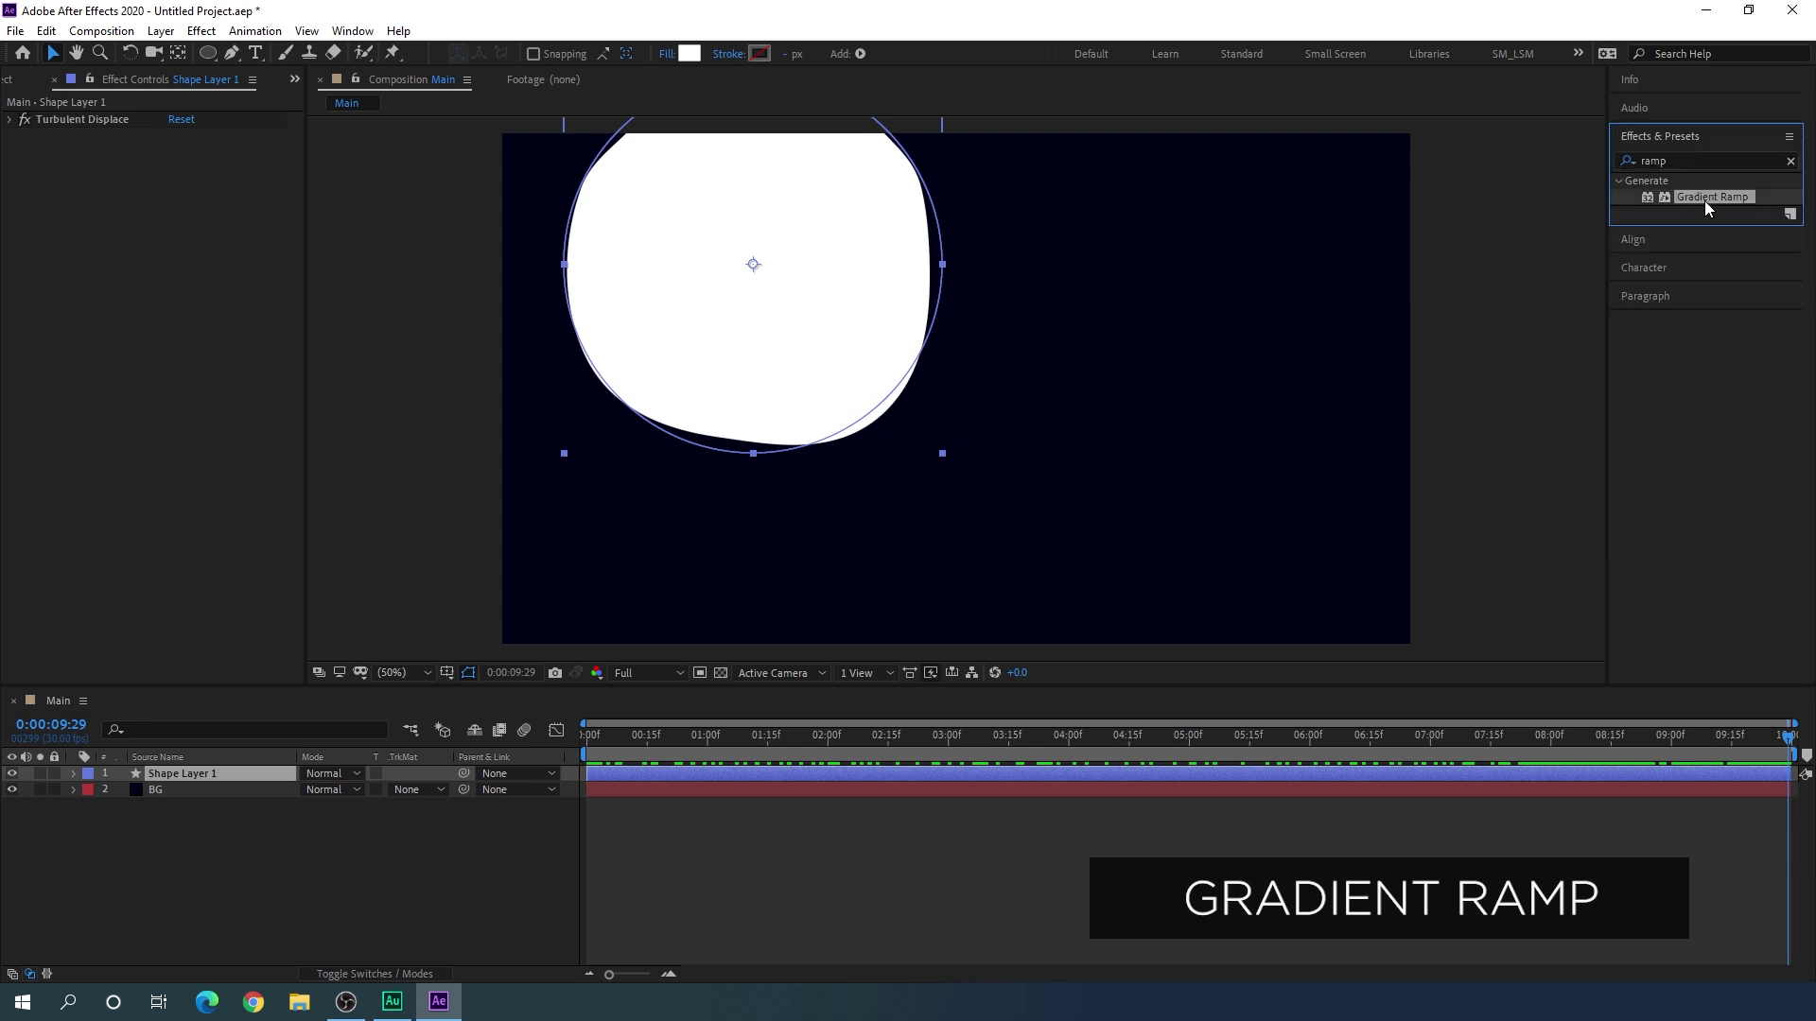
left_click_drag(1712, 195, 813, 316)
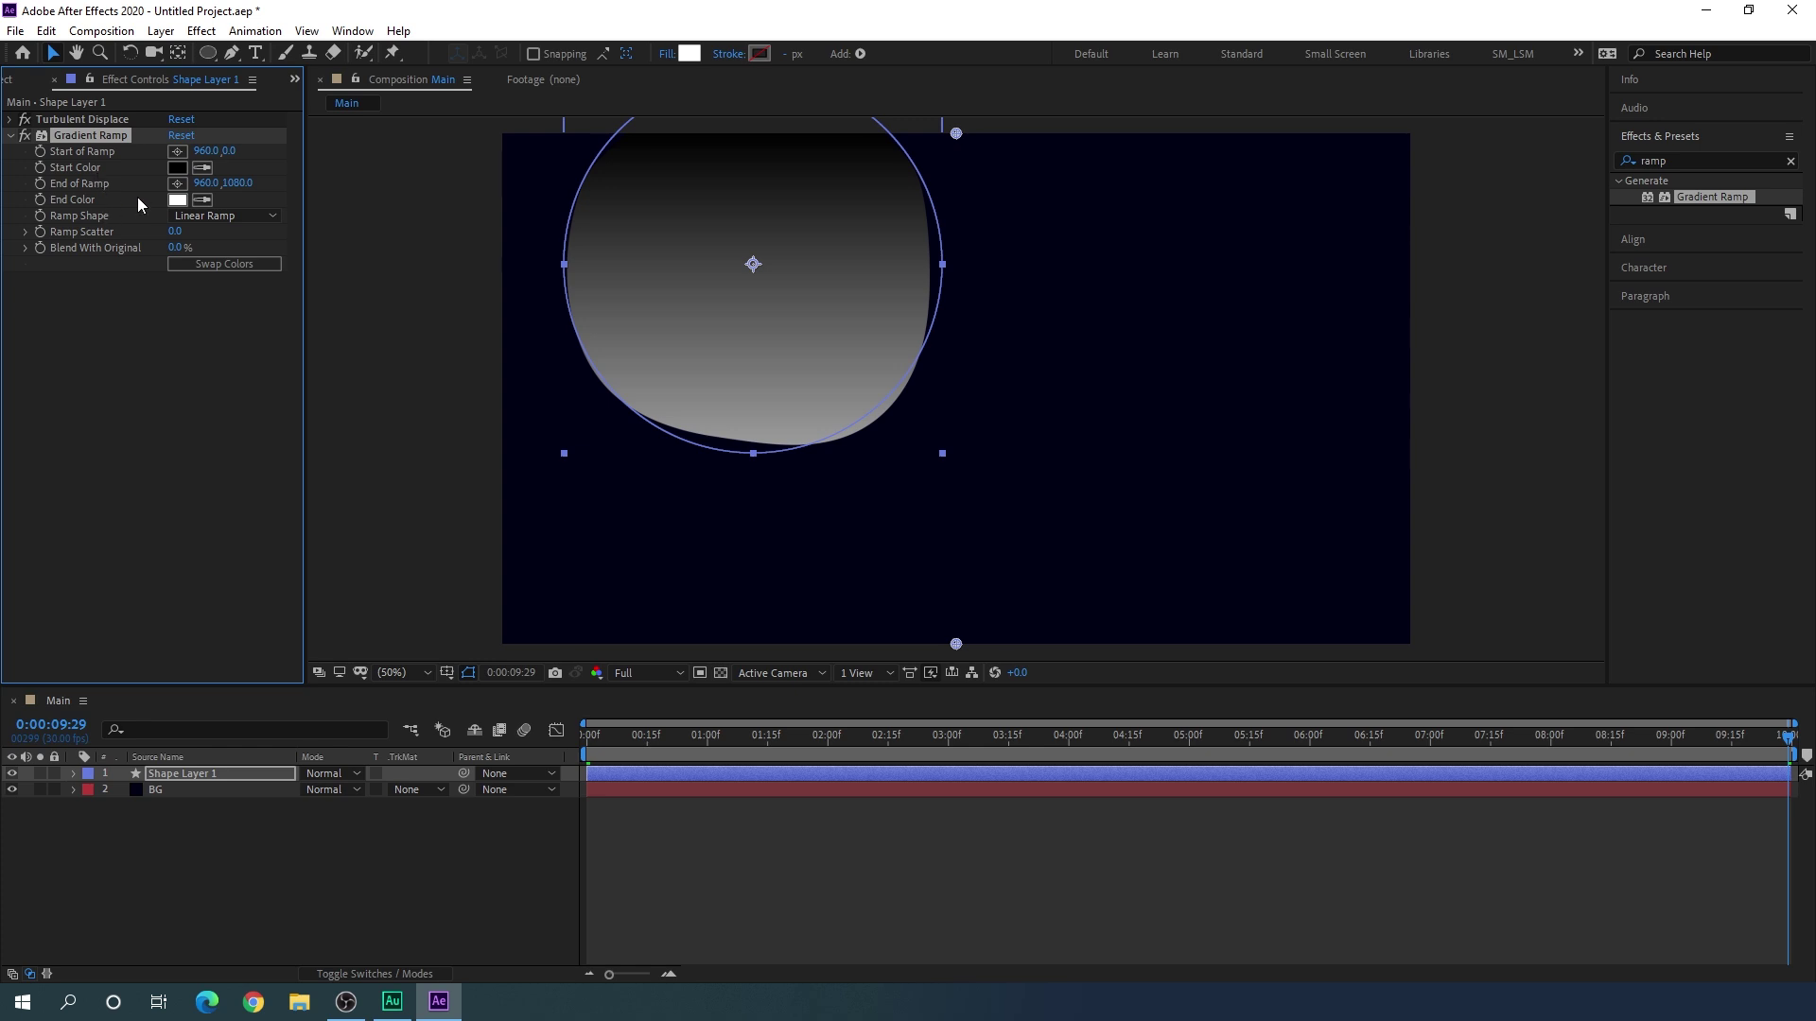
Step: Set the Gradient Ramp's start colour to blue-violet and its end colour to bright magenta
left_click(177, 167)
left_click(1362, 416)
key("Return")
left_click(176, 199)
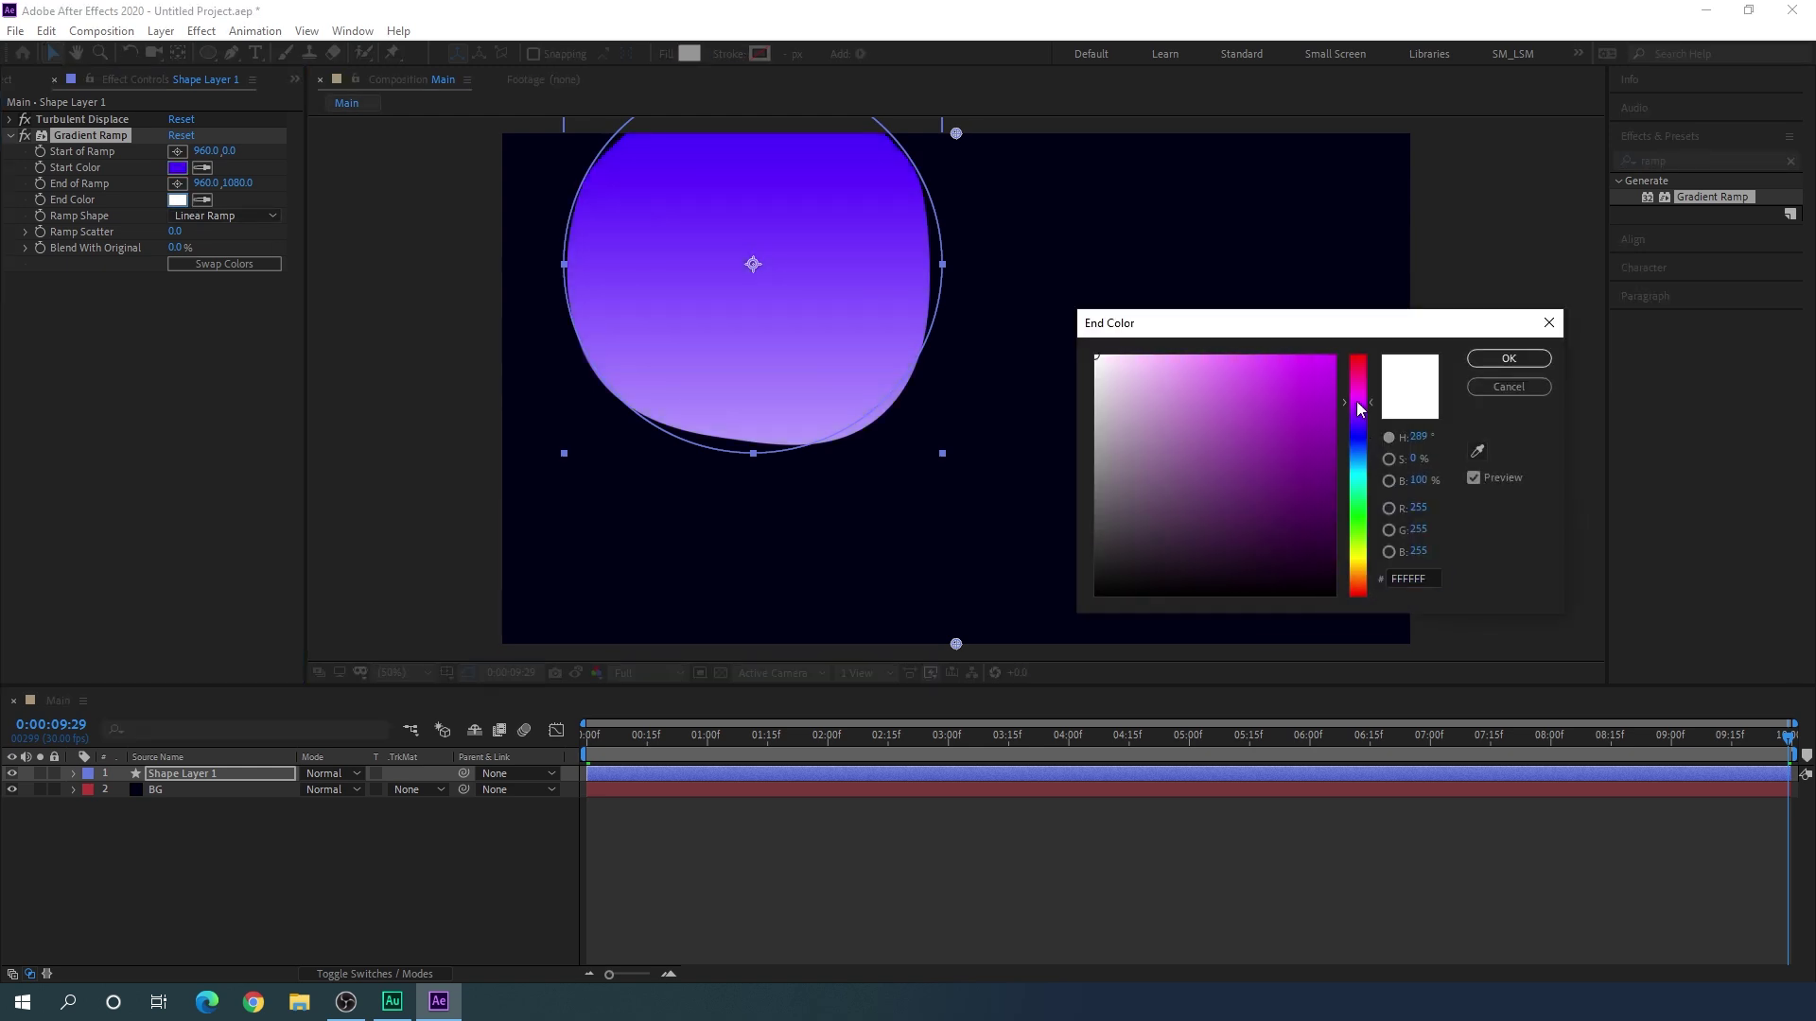
left_click(1358, 379)
left_click(1328, 367)
left_click(1507, 358)
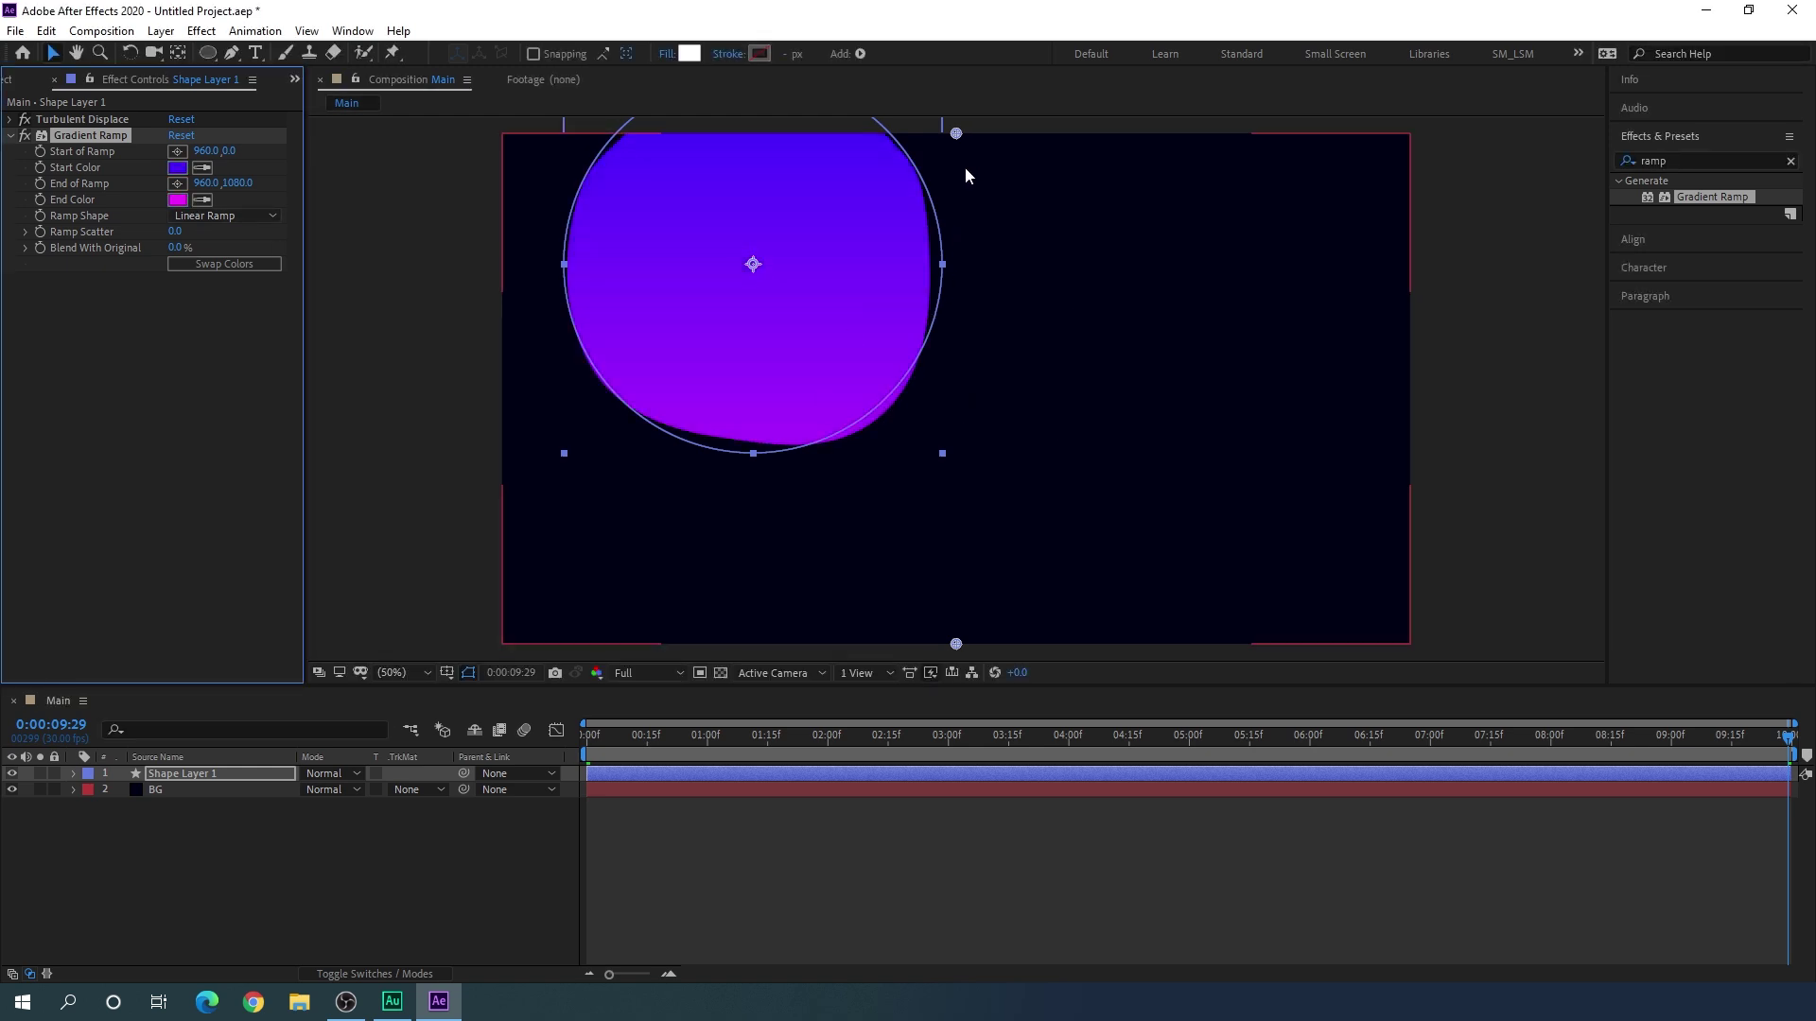
Step: Angle the gradient diagonally across the circle, with the ramp's start at about 820, -44 and its end at about 414, 804
left_click_drag(956, 133, 875, 133)
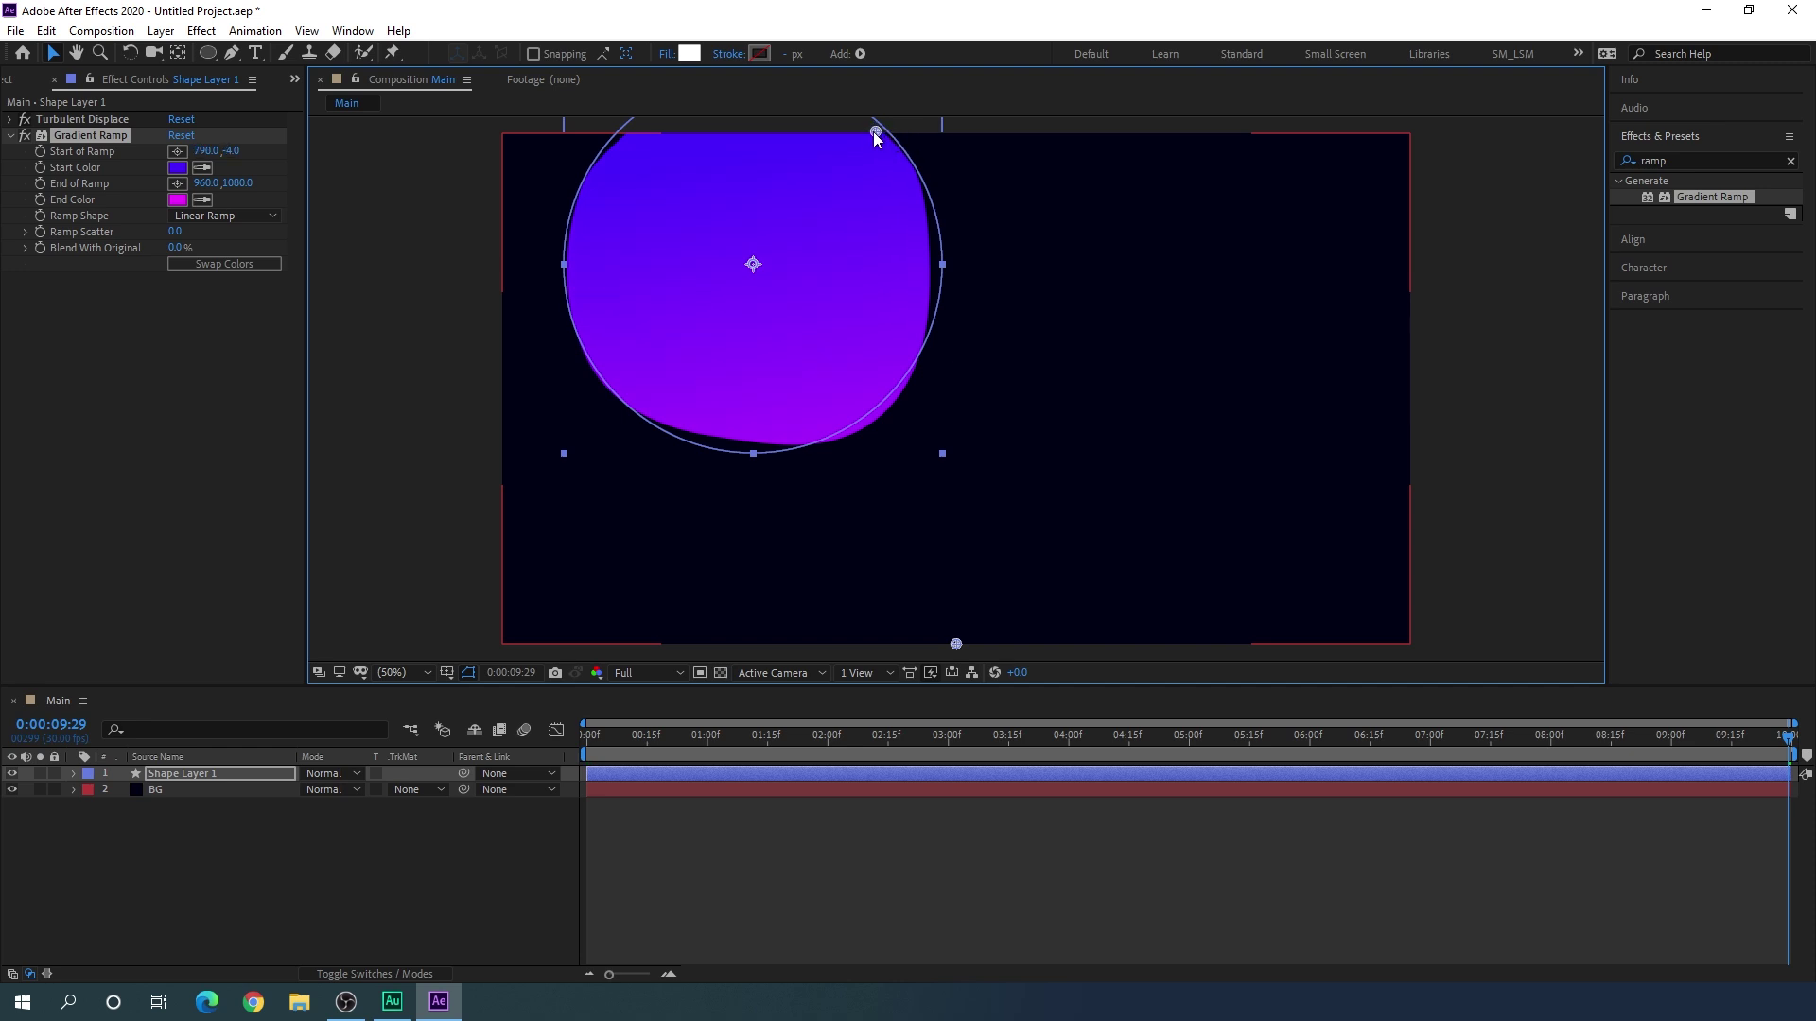
left_click_drag(957, 645, 661, 536)
left_click_drag(875, 132, 889, 114)
left_click_drag(663, 533, 698, 513)
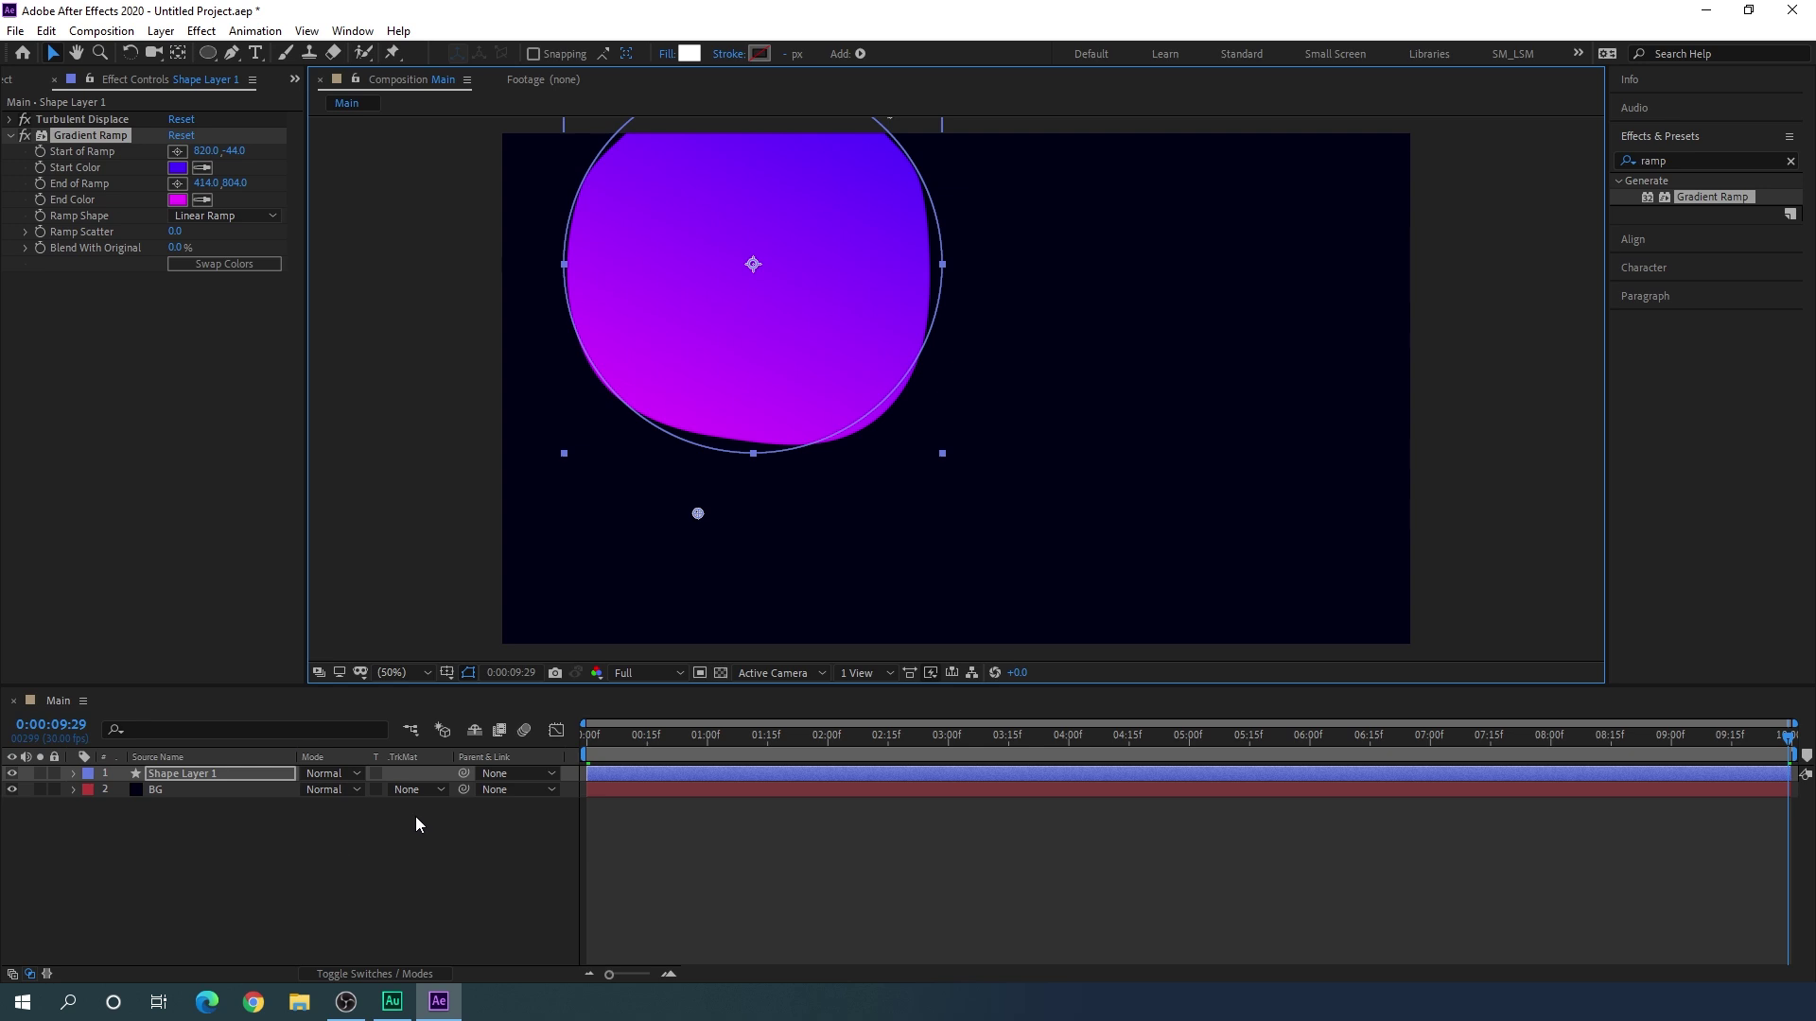
Step: Find the Glow effect by searching for "glow" and apply it to the gradient circle
left_click(1790, 161)
type("glow")
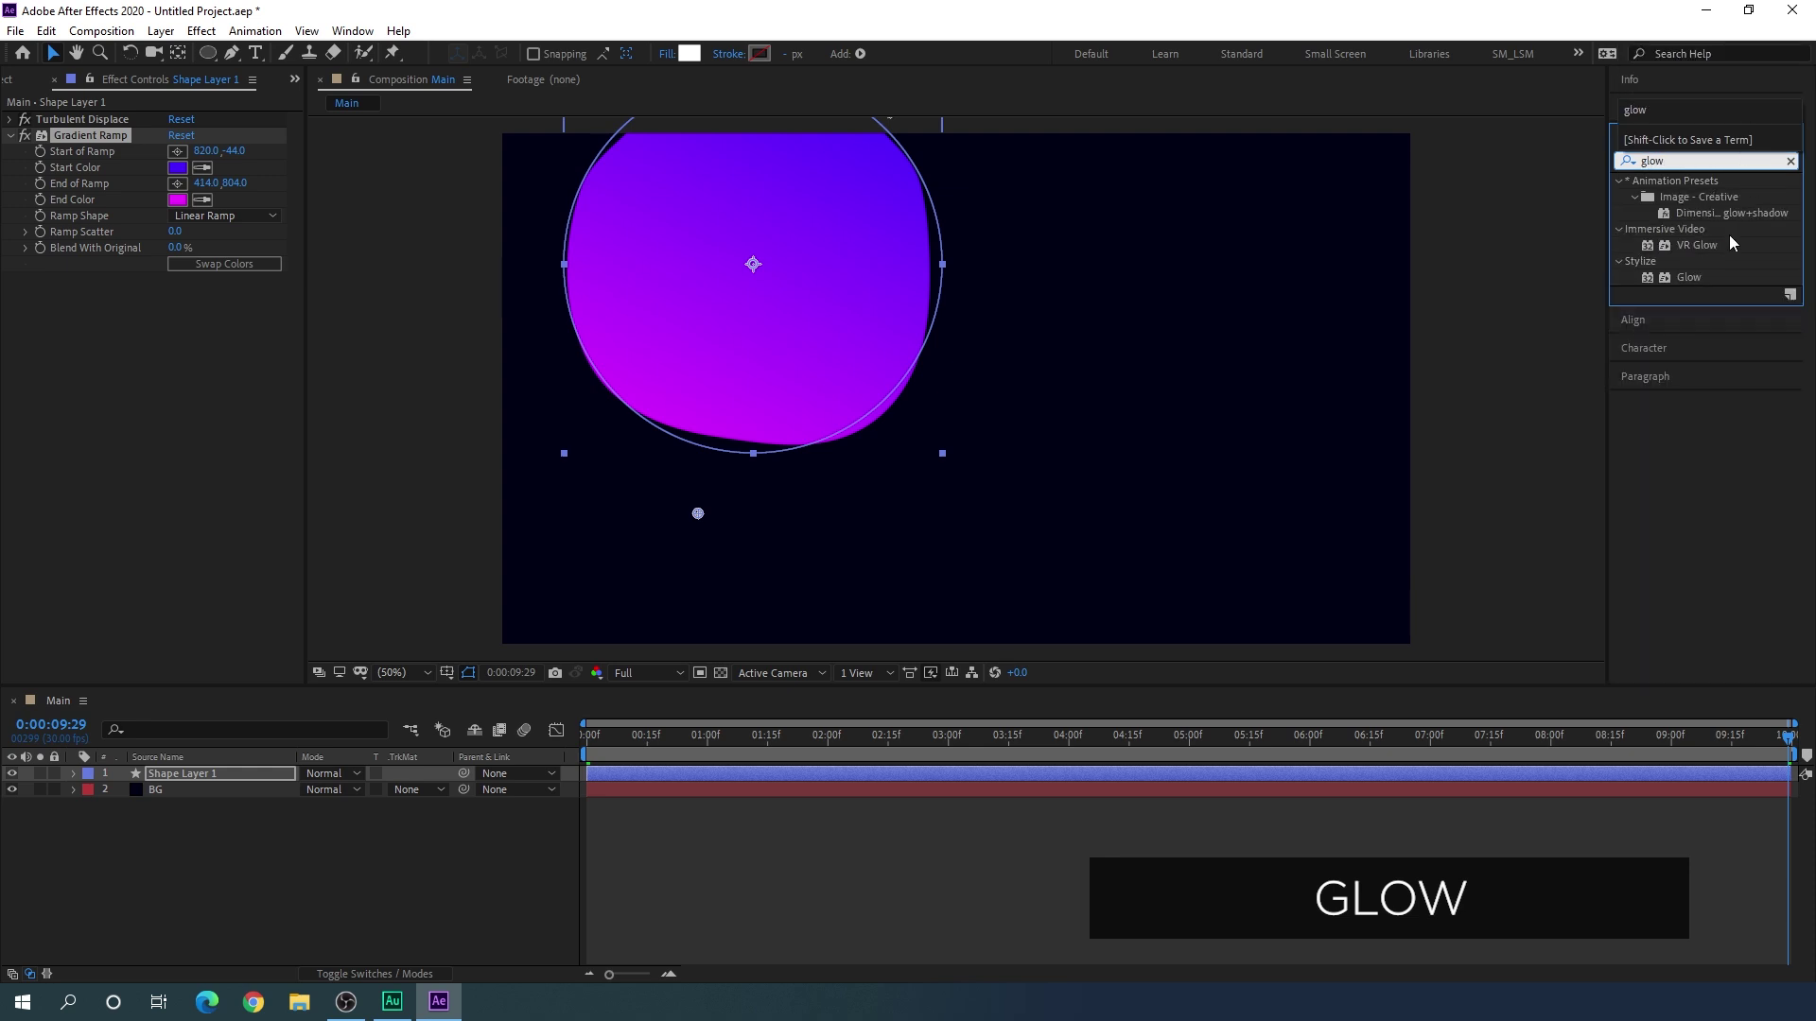
left_click_drag(1689, 277, 794, 313)
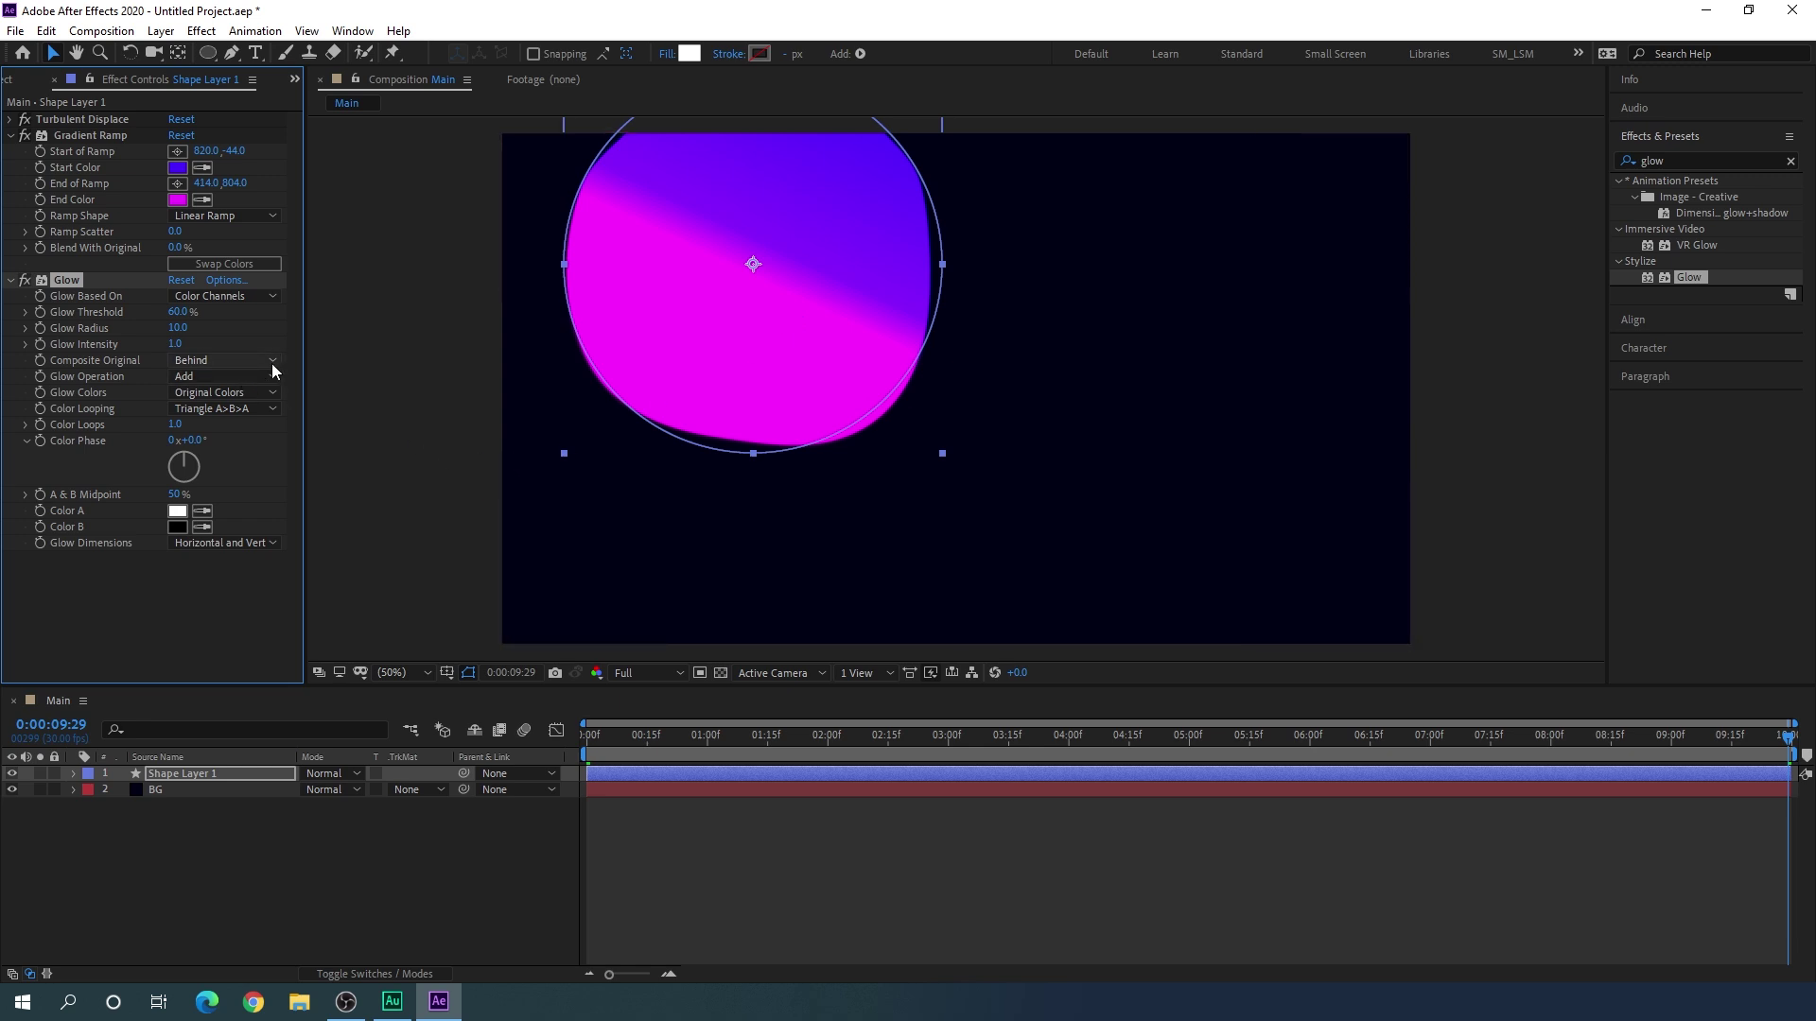
Step: Set the Glow radius to 500 and the Glow intensity to 0.5
left_click(175, 328)
type("500")
key("Return")
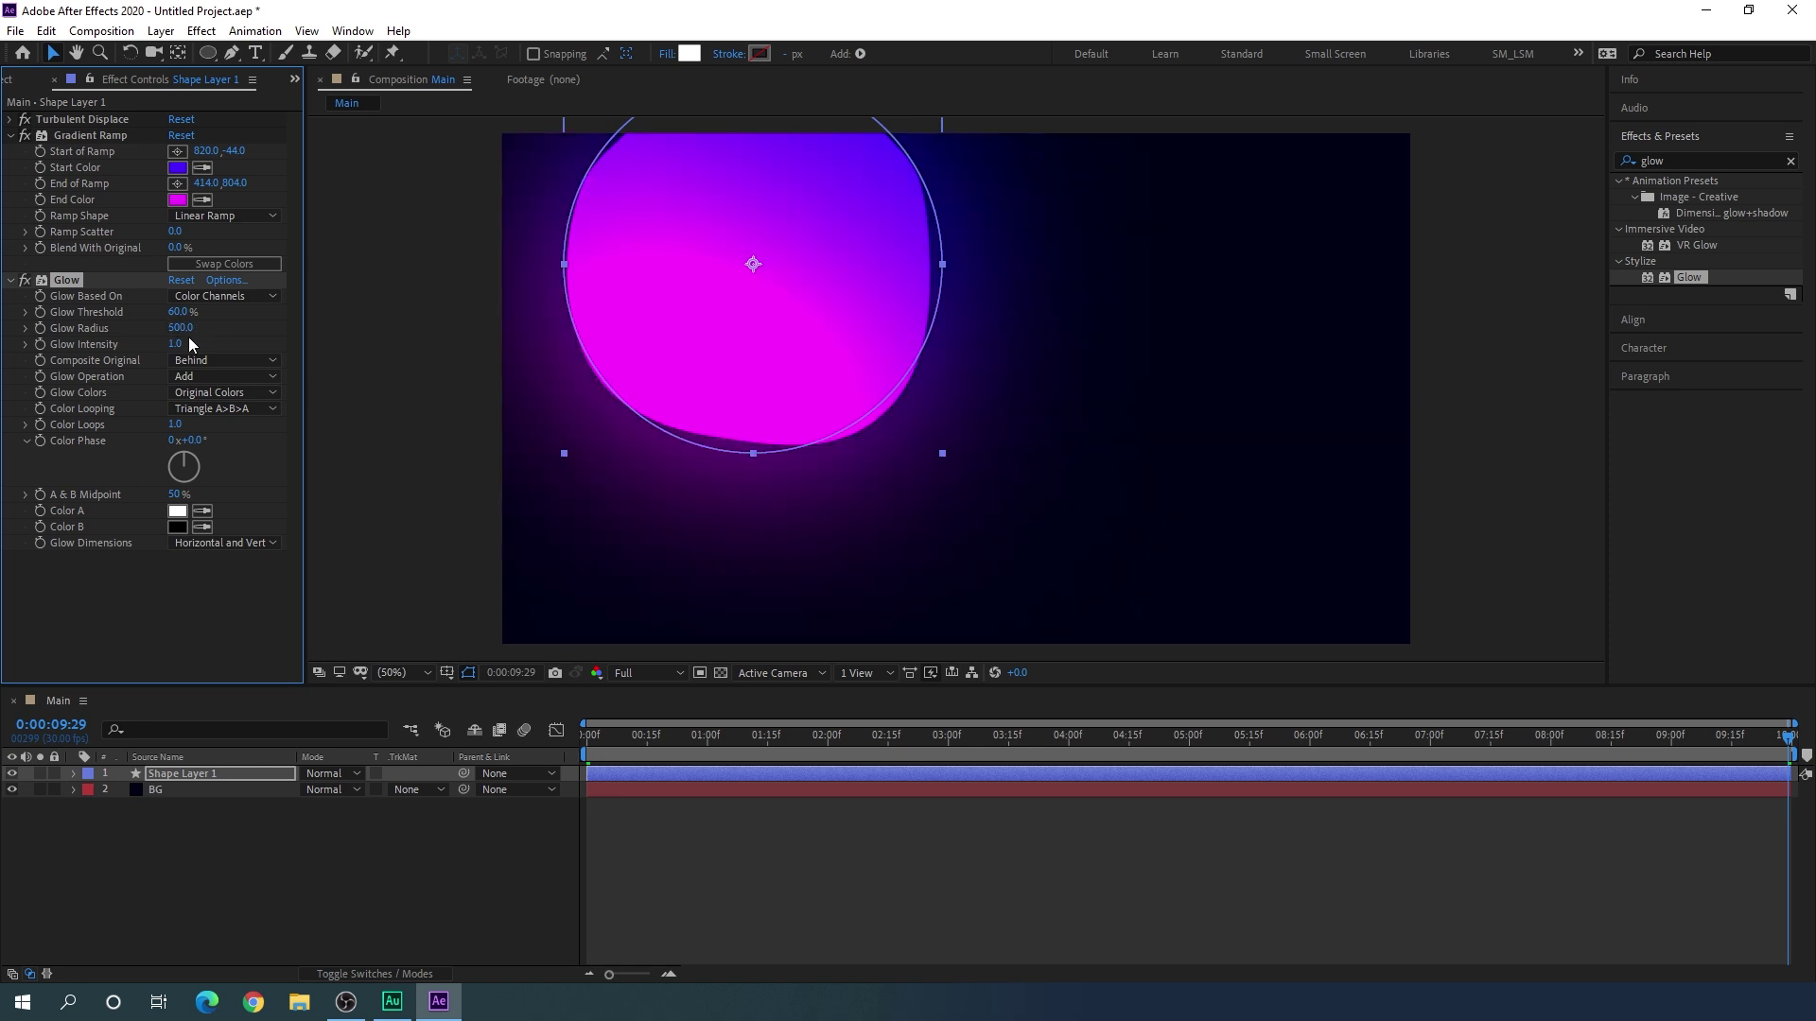
left_click(176, 344)
type("0.5")
key("Return")
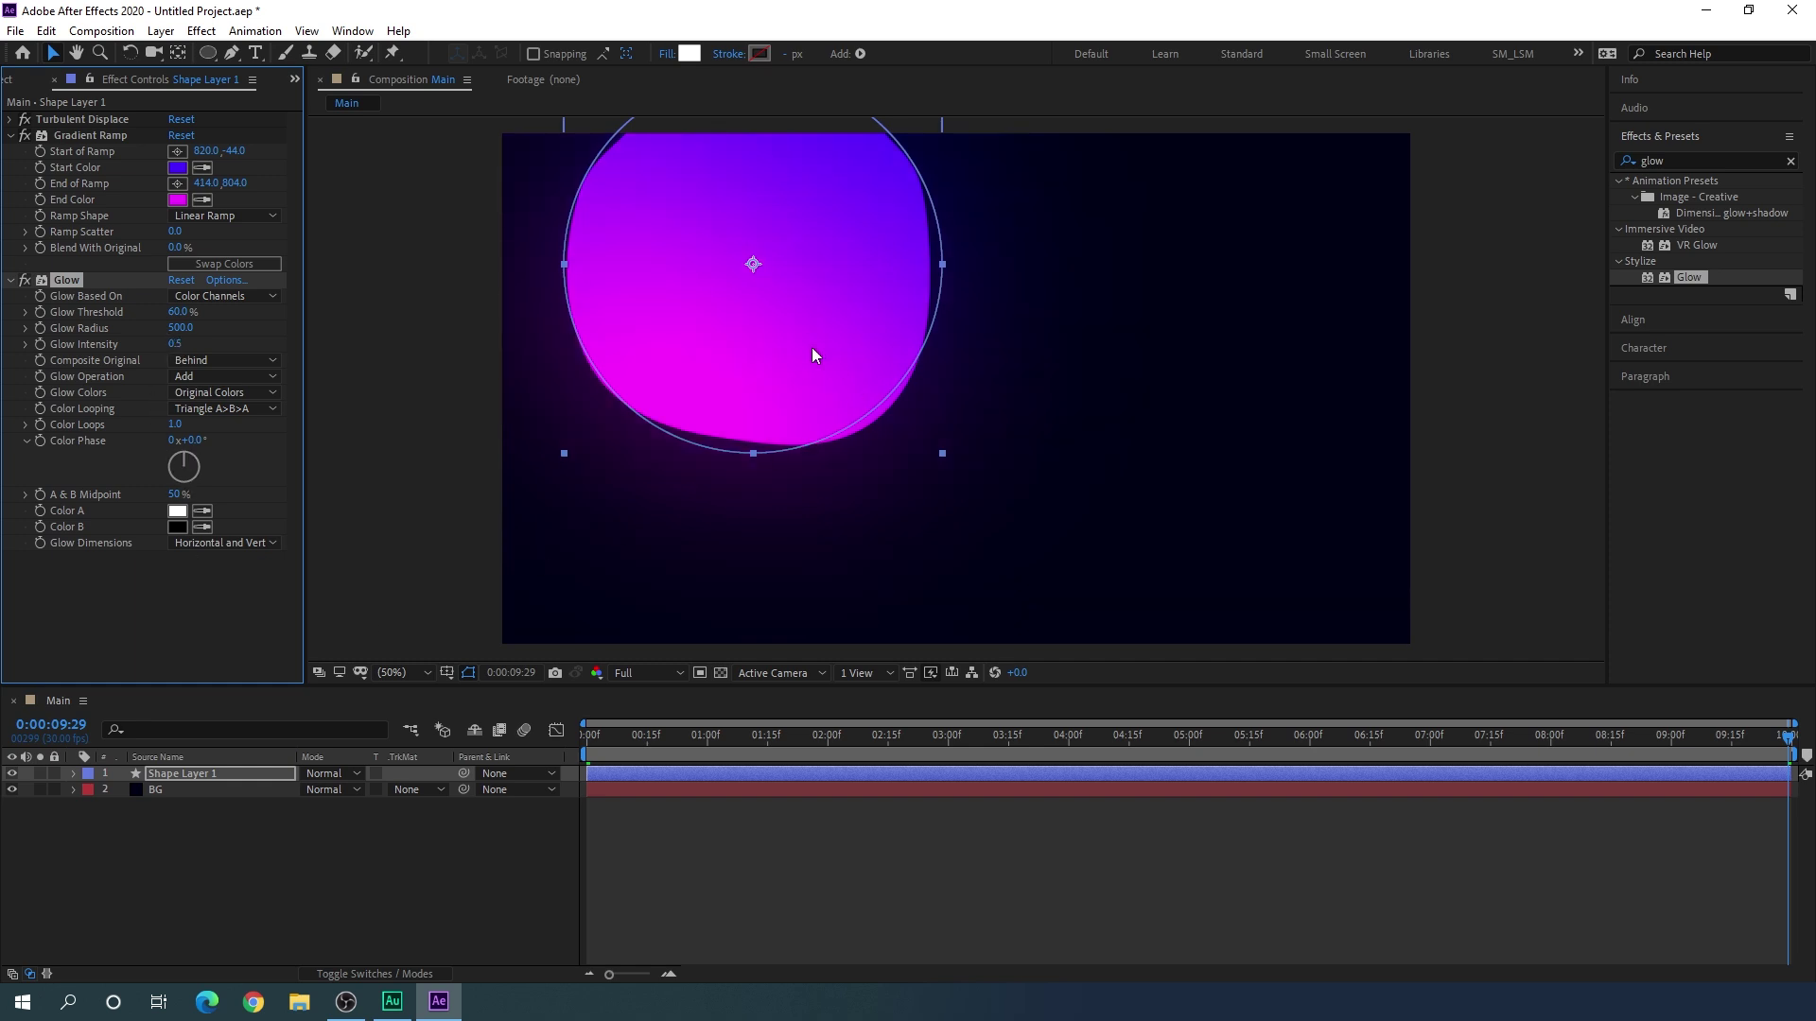
Step: Duplicate the circle's shape layer and move the copy to the lower right of the composition
left_click(206, 771)
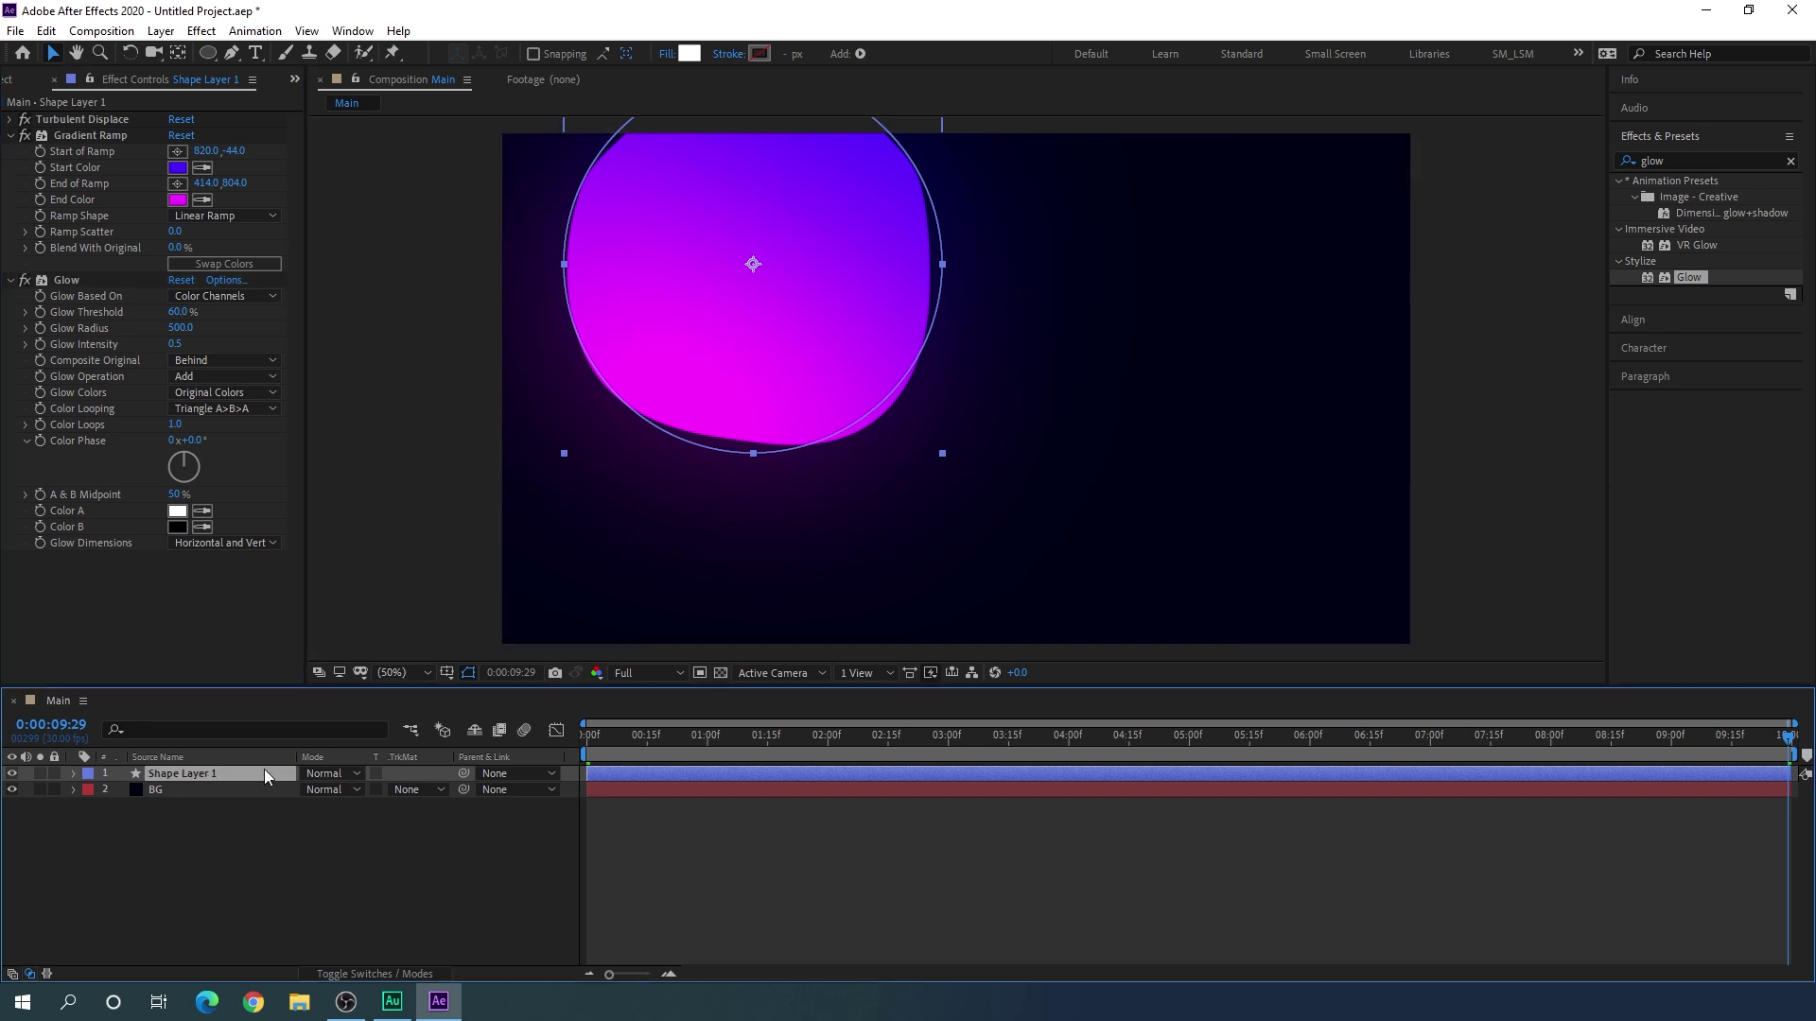
key("ctrl+d")
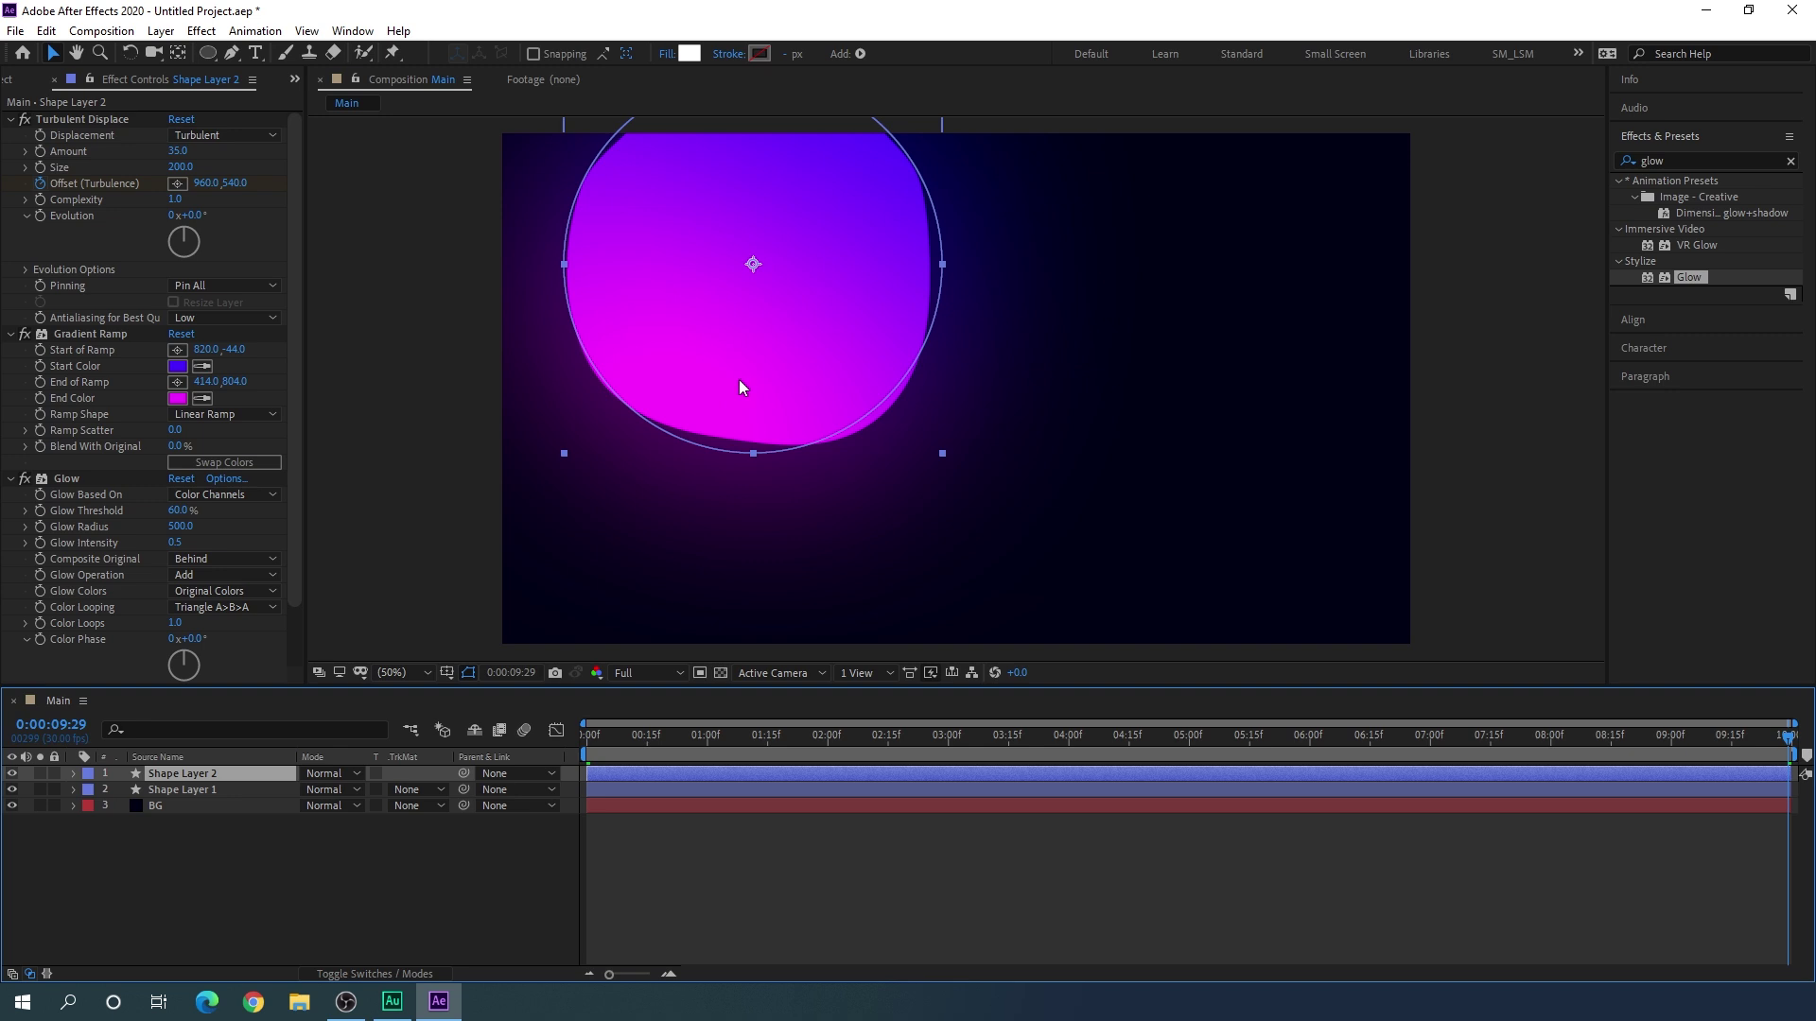
left_click_drag(772, 335, 1174, 594)
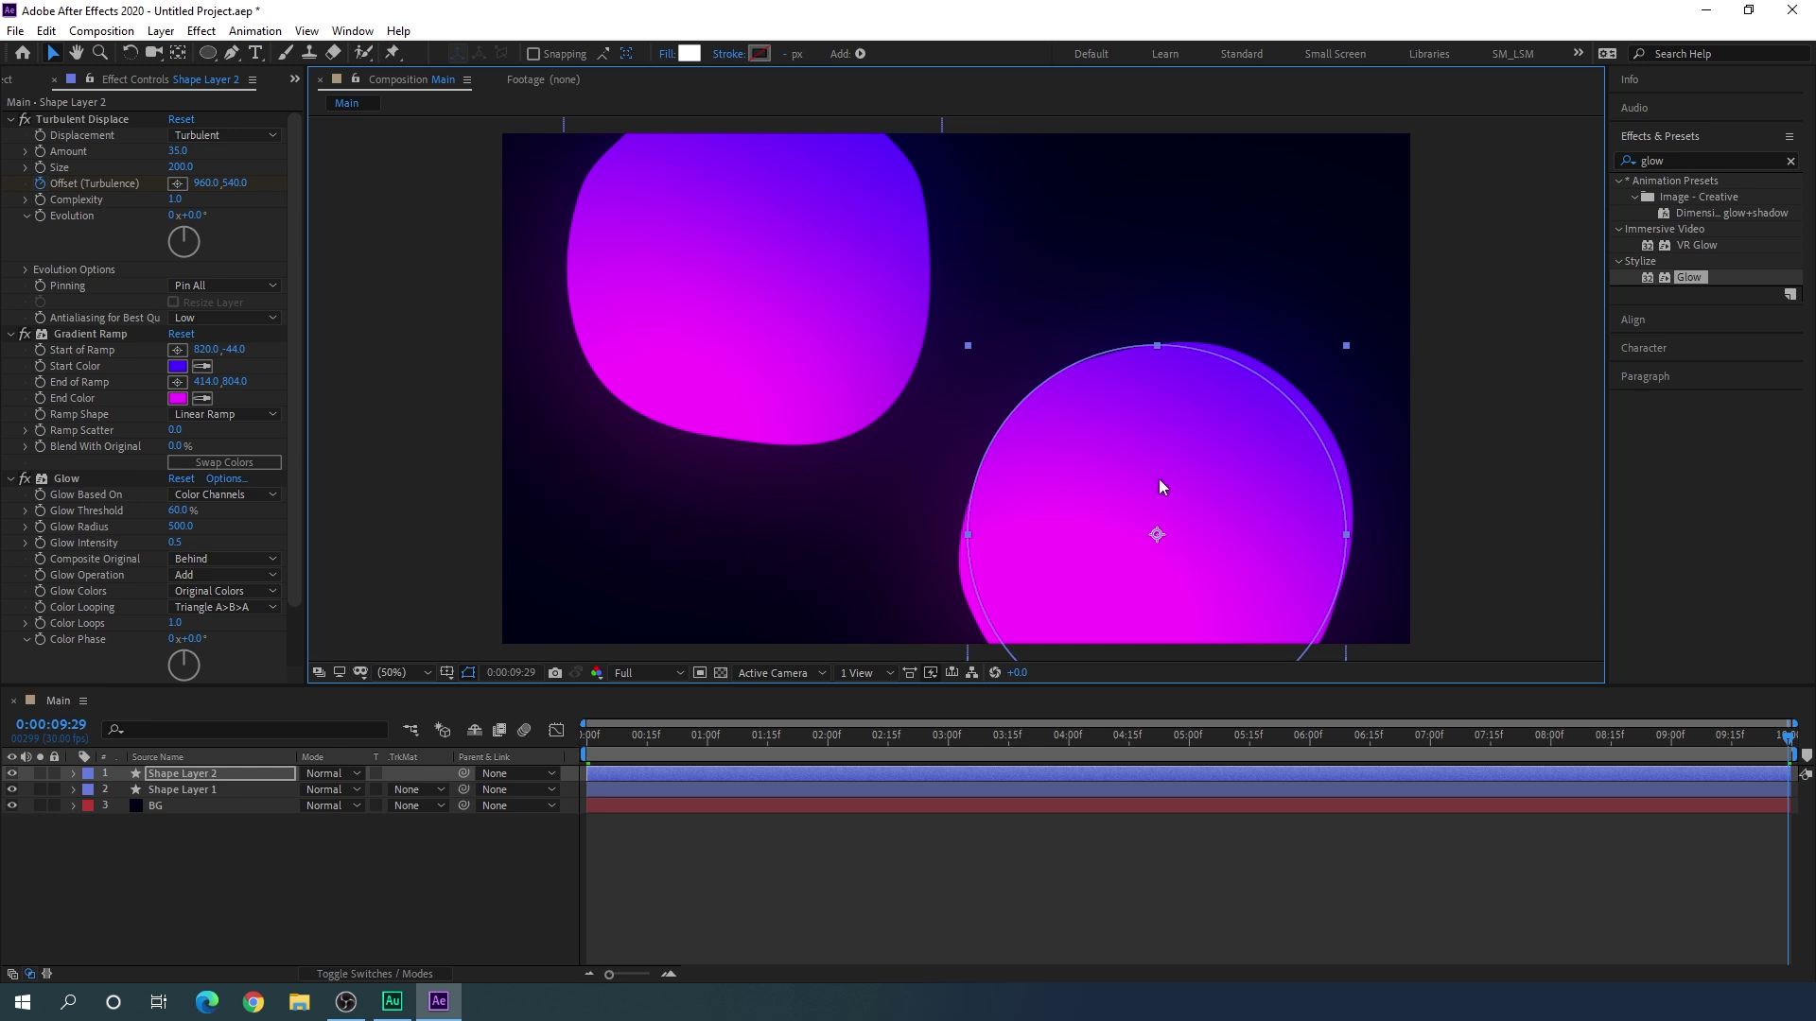
Step: Change the duplicated circle's Gradient Ramp to a yellow start colour and a pink FF0084 end colour
left_click(90, 335)
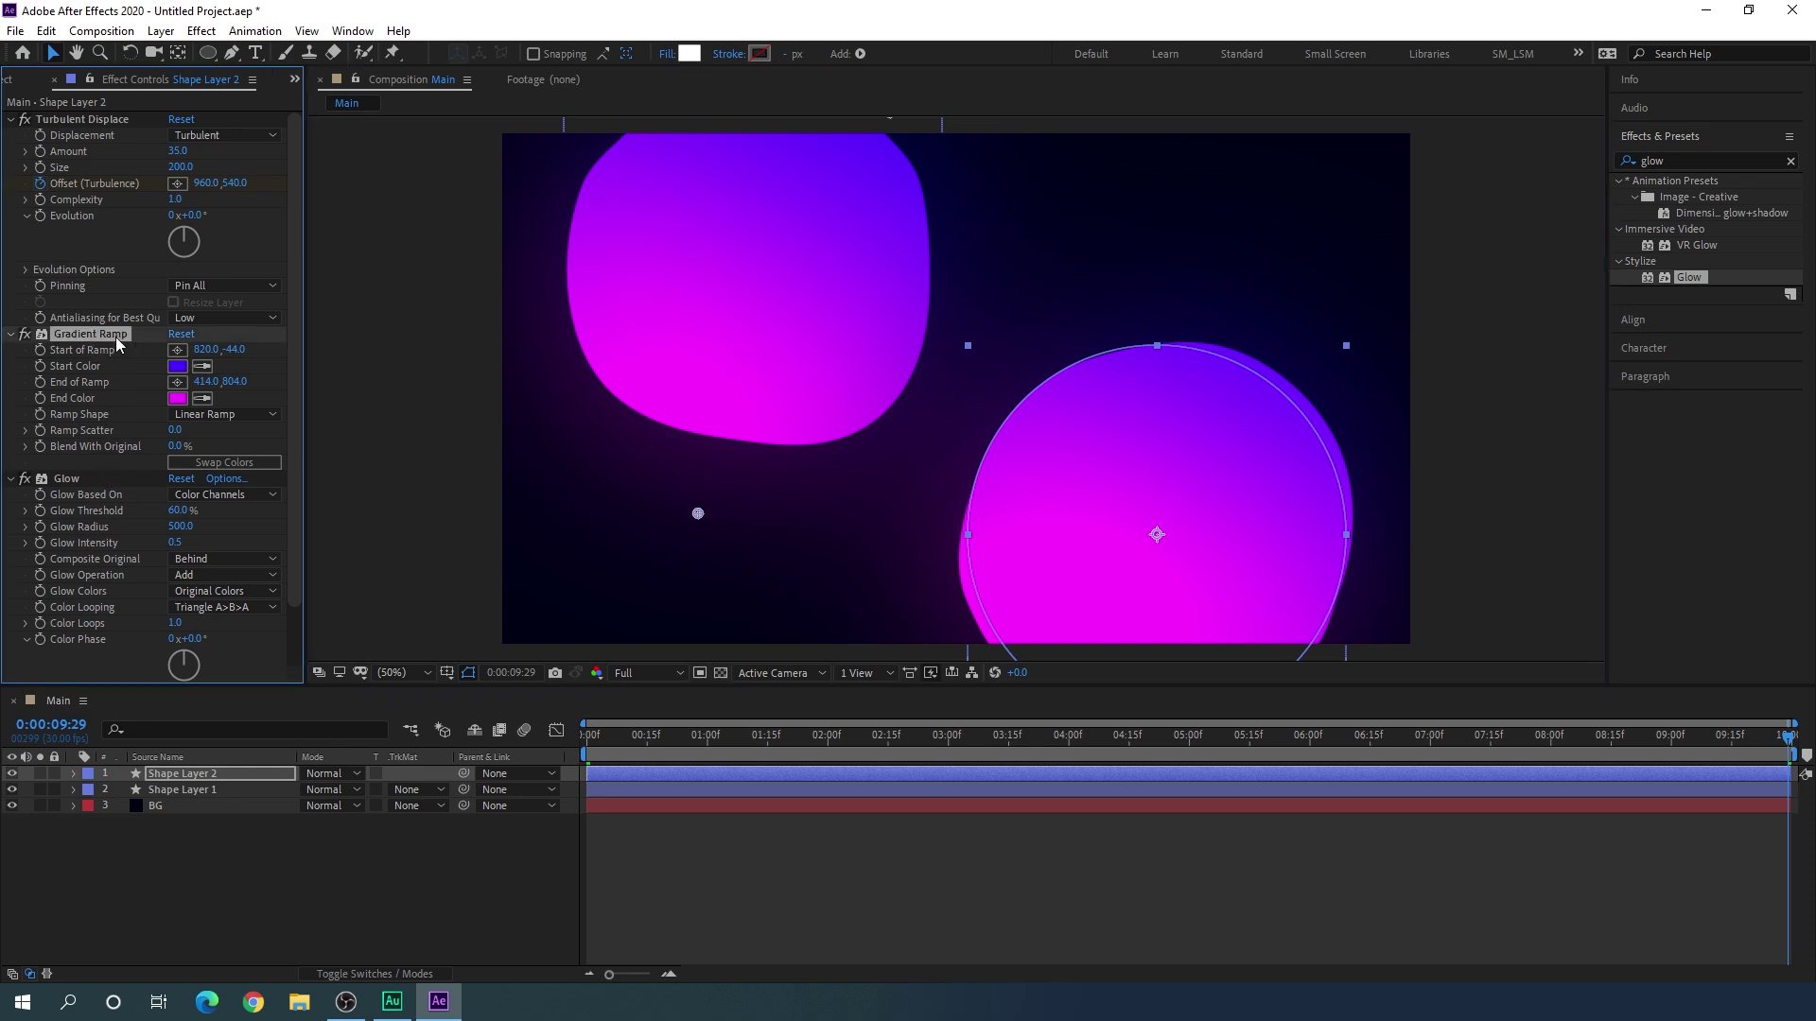
left_click(11, 480)
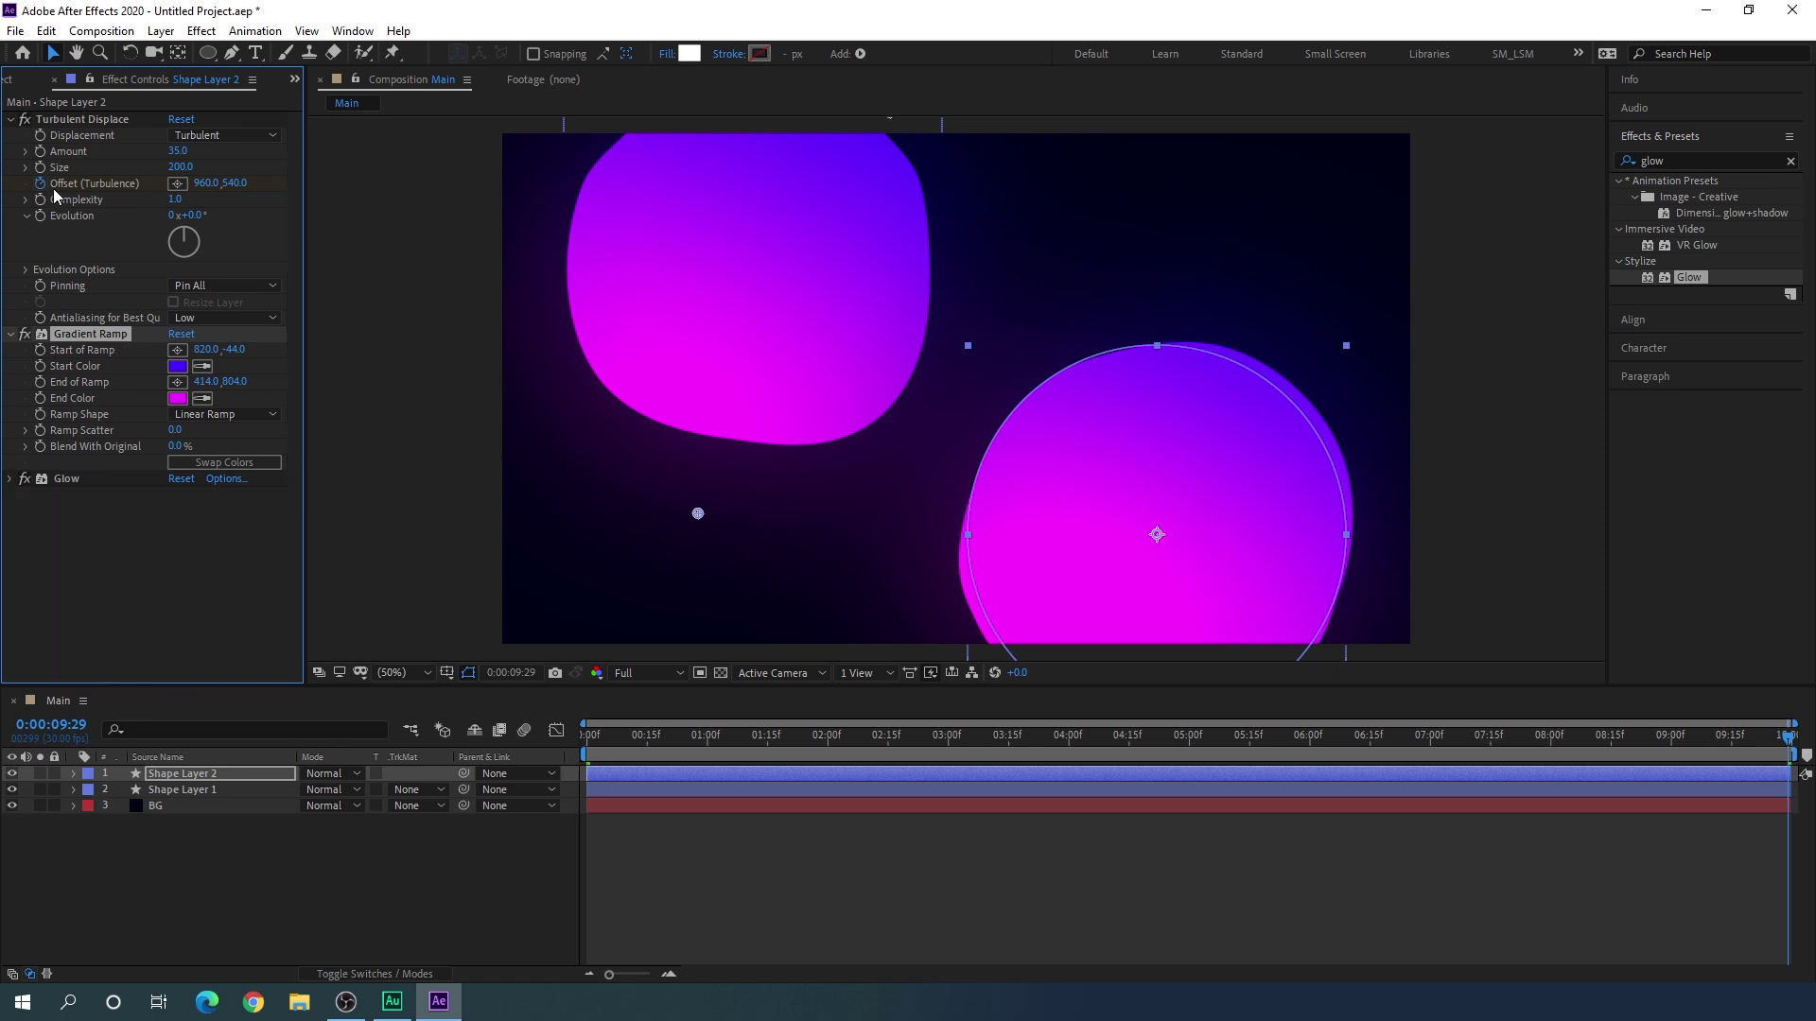
left_click(11, 120)
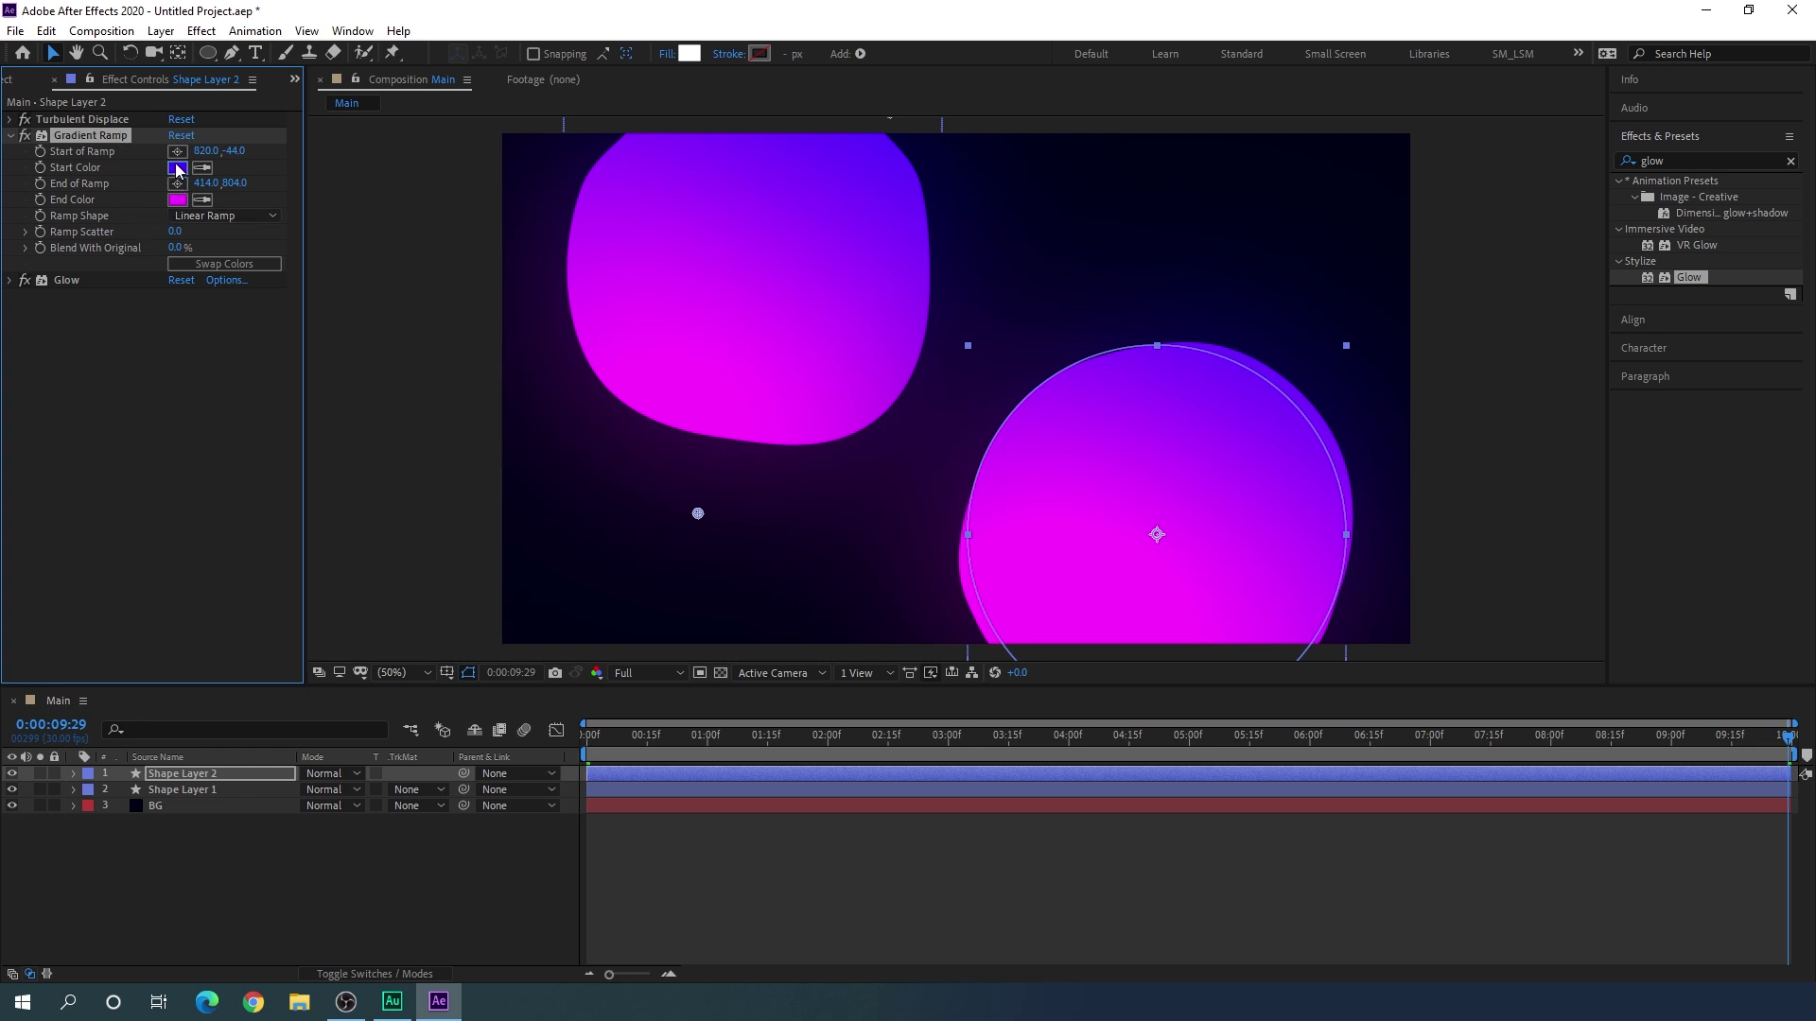
left_click(177, 168)
left_click(1359, 557)
left_click(1510, 363)
left_click(177, 199)
left_click_drag(1357, 370, 1366, 377)
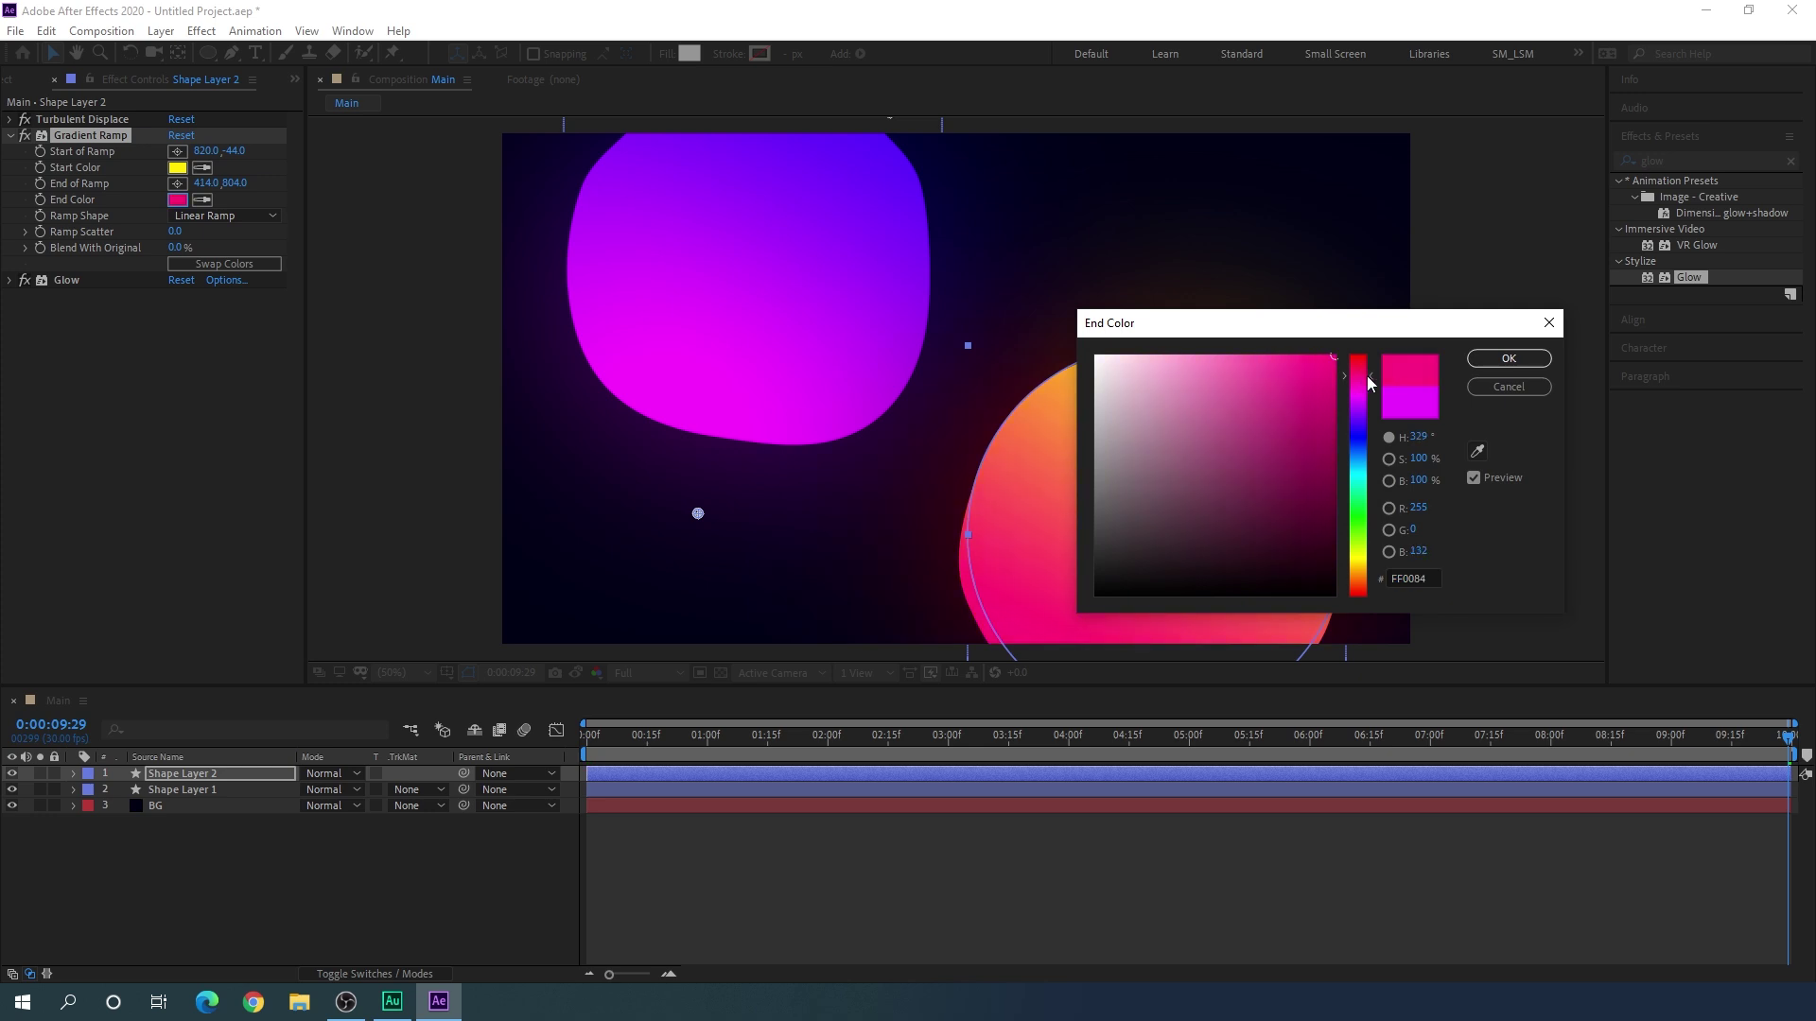
left_click(1504, 360)
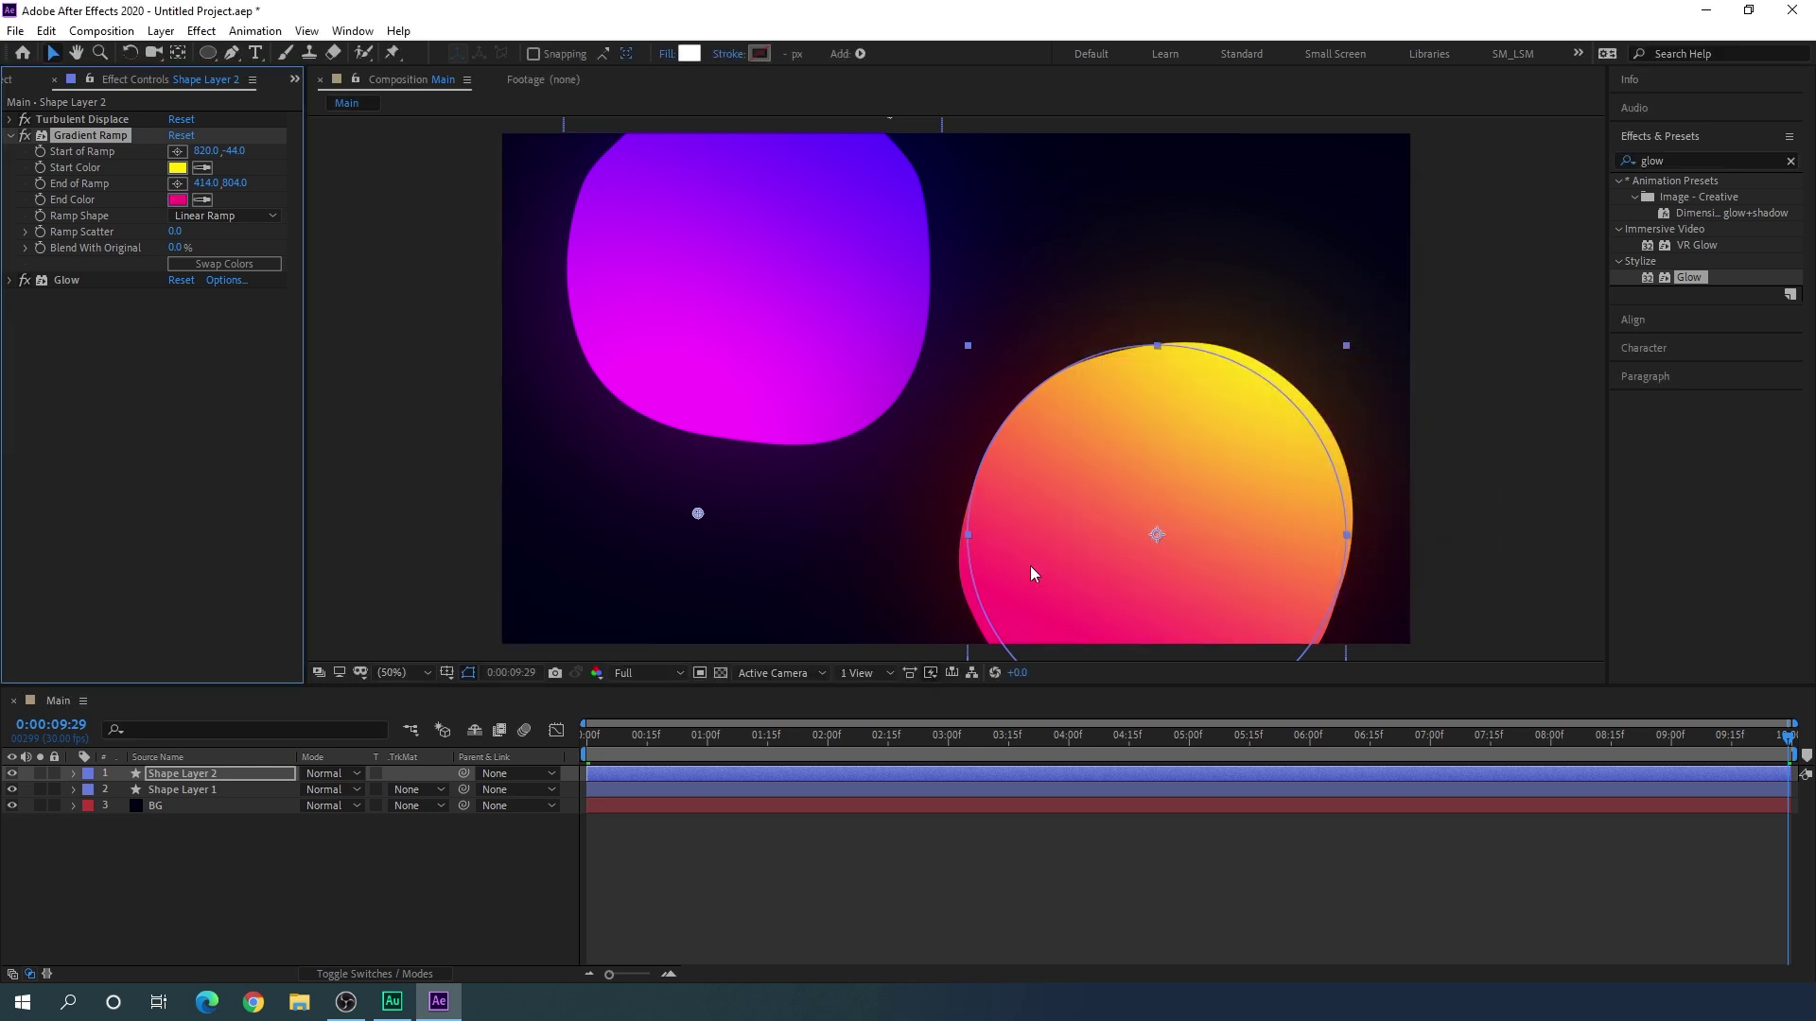
Step: Reposition the duplicated circle's gradient, with the ramp's start at about 1072, 136 and its end at about 1408, 1156
left_click(203, 773)
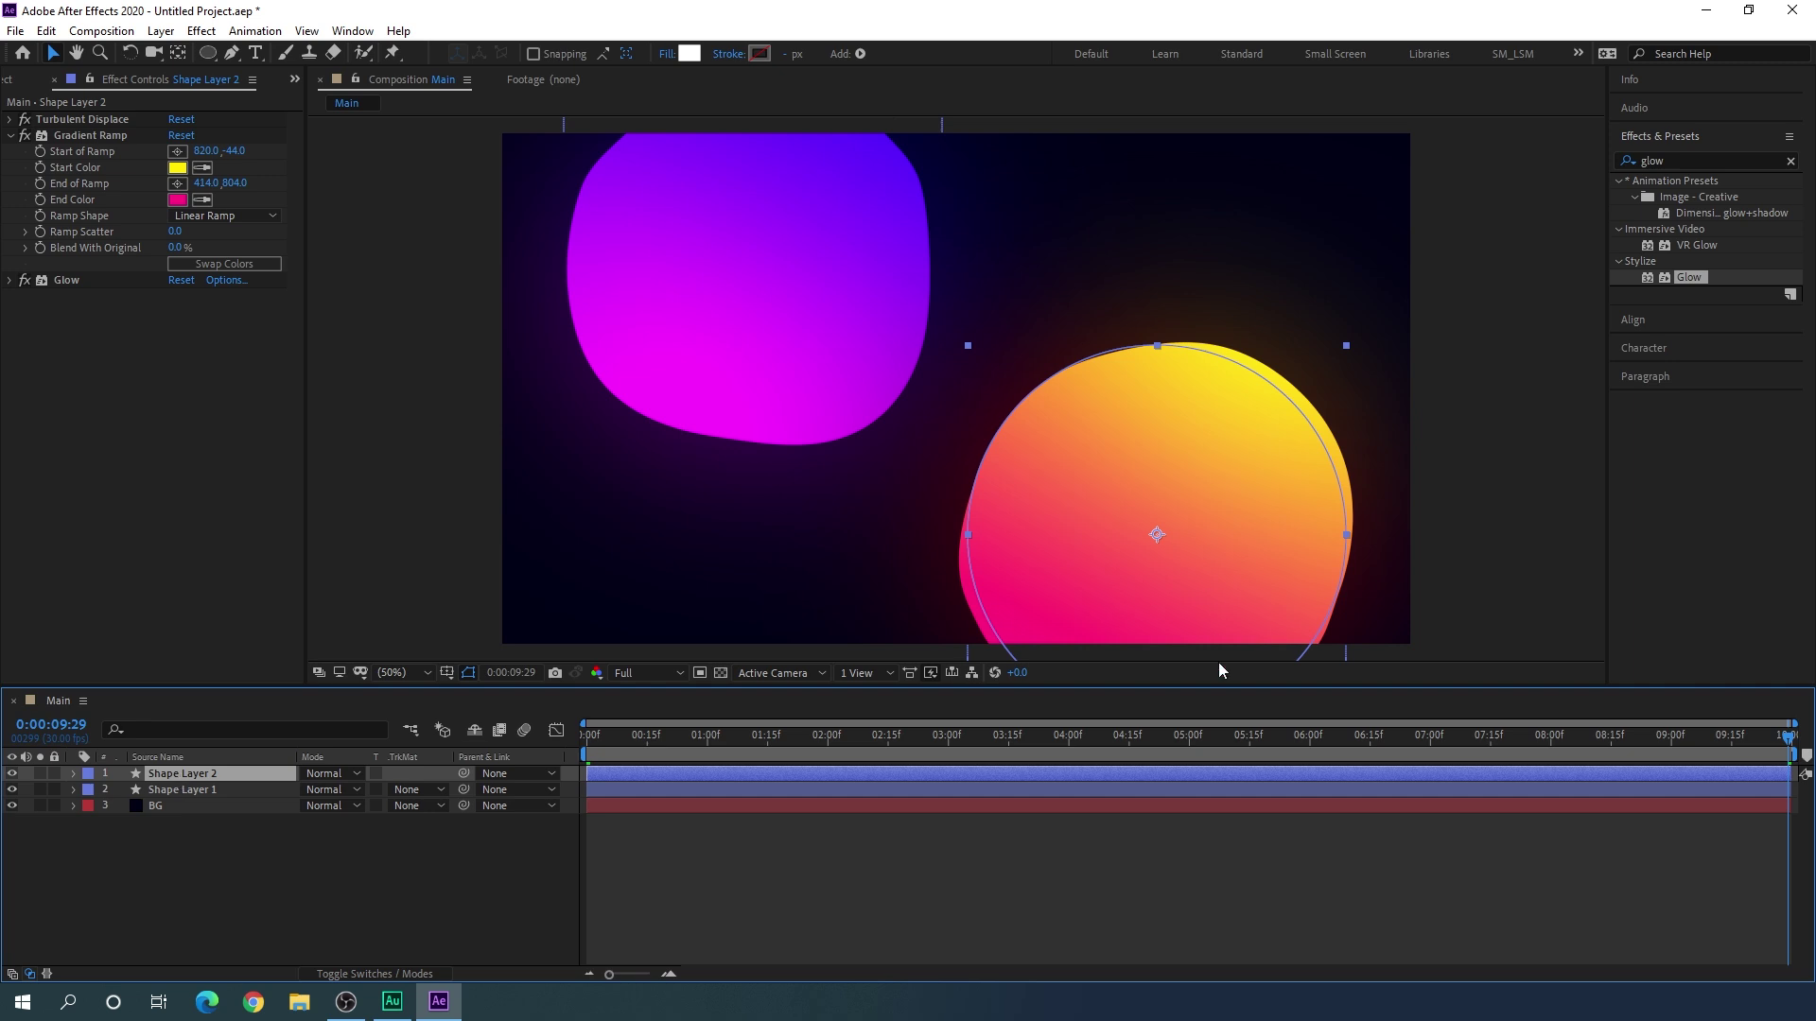
left_click(98, 134)
left_click_drag(1246, 491, 1240, 422)
key("v")
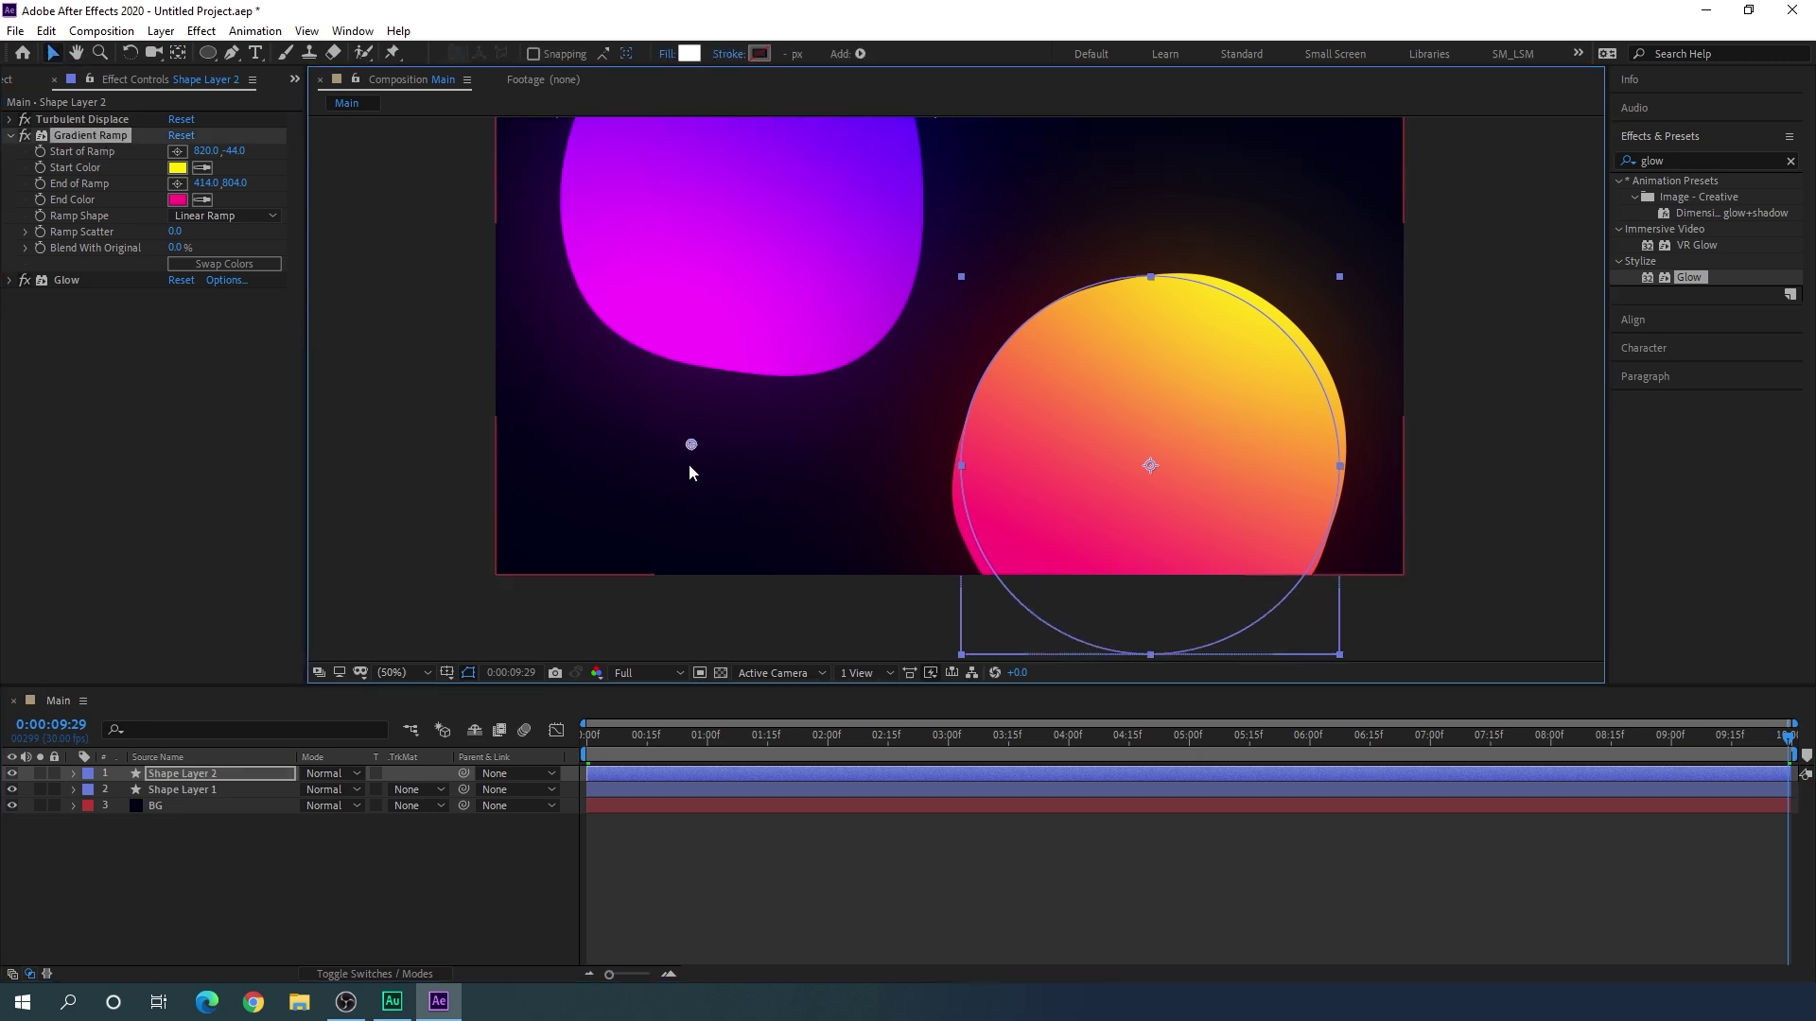
left_click_drag(692, 443, 1013, 616)
left_click_drag(1268, 365, 1275, 497)
left_click_drag(889, 173, 995, 177)
left_click_drag(974, 590, 1120, 584)
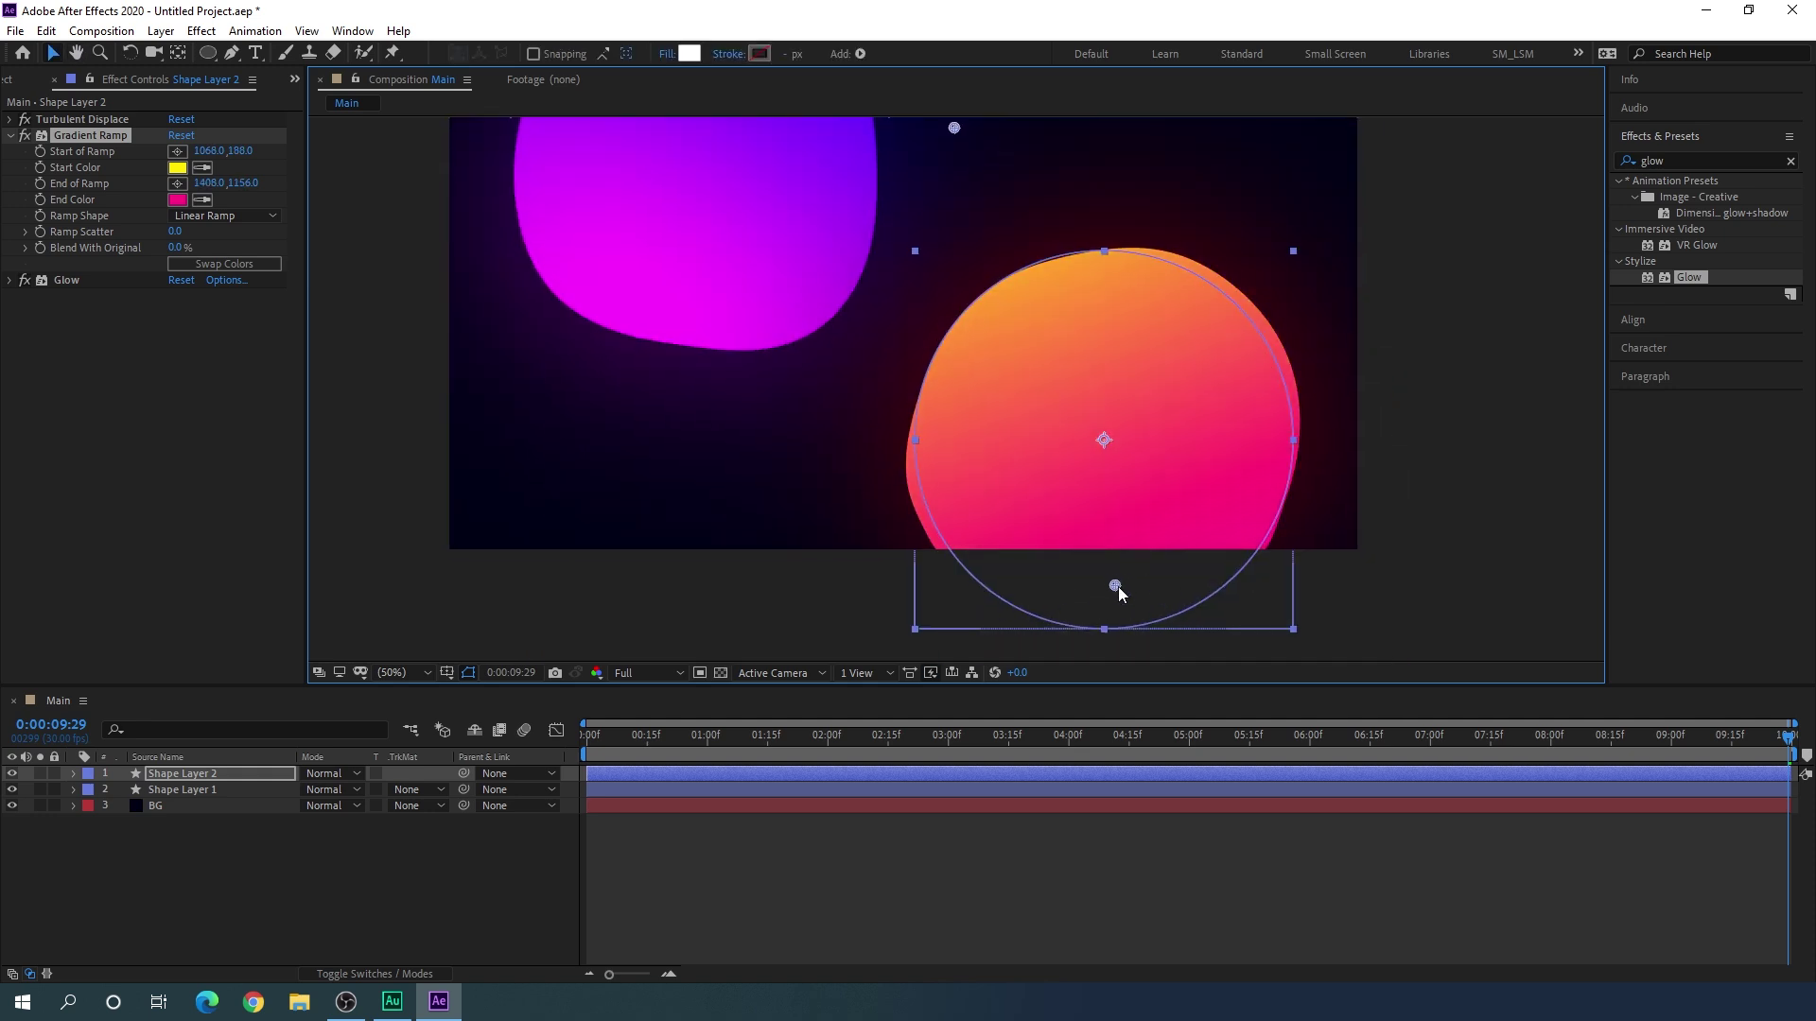
left_click_drag(954, 128, 994, 180)
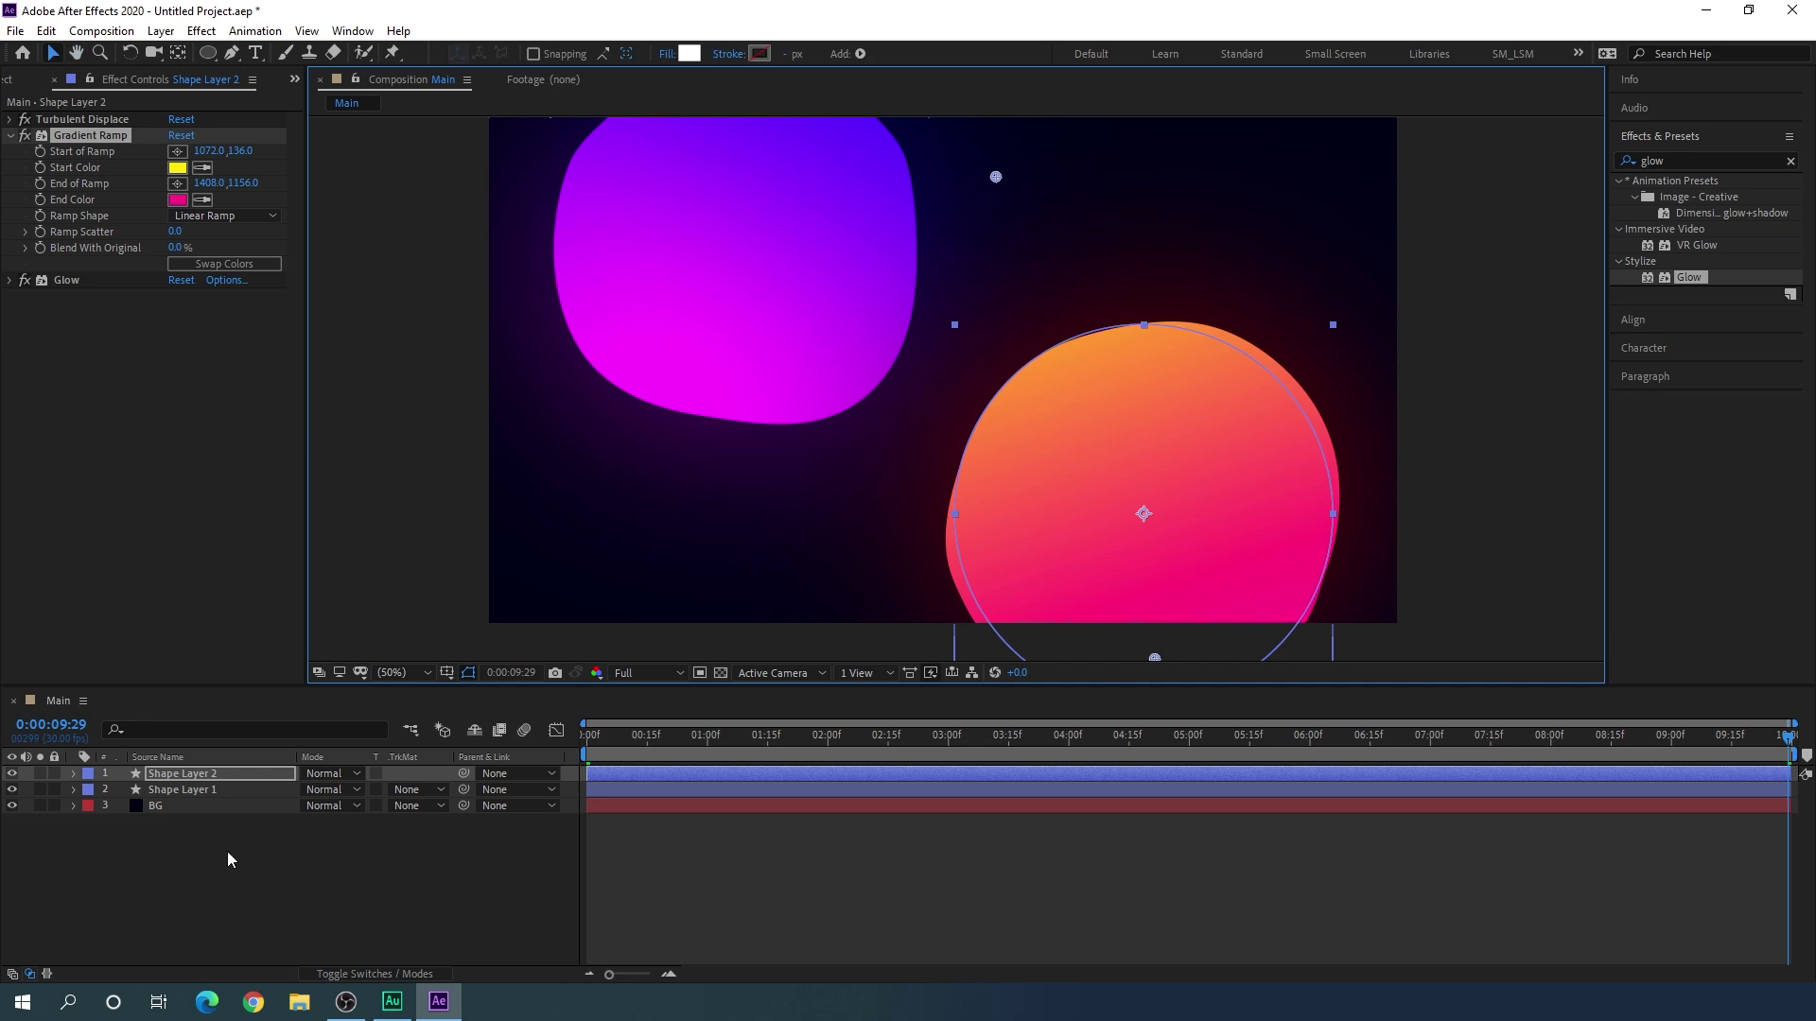
Step: Duplicate the yellow-pink circle's layer and set the copy's ellipse path size to 500 by 500
left_click(210, 775)
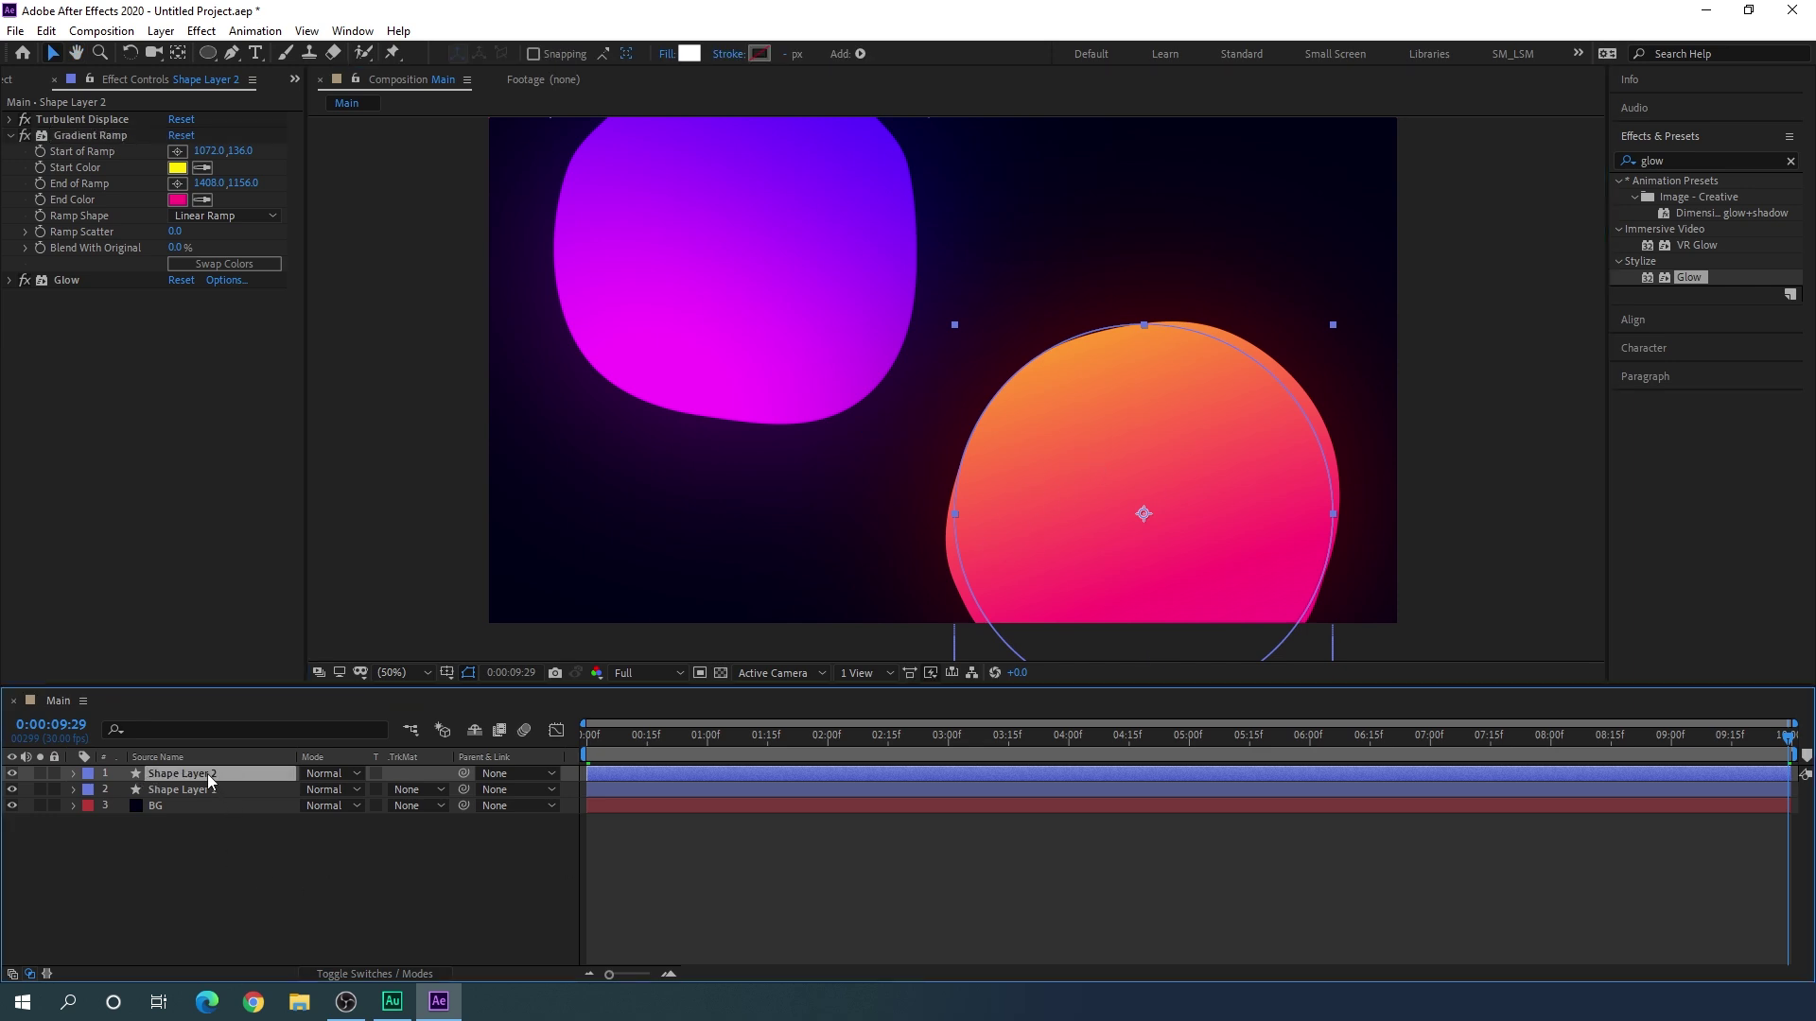
key("ctrl+d")
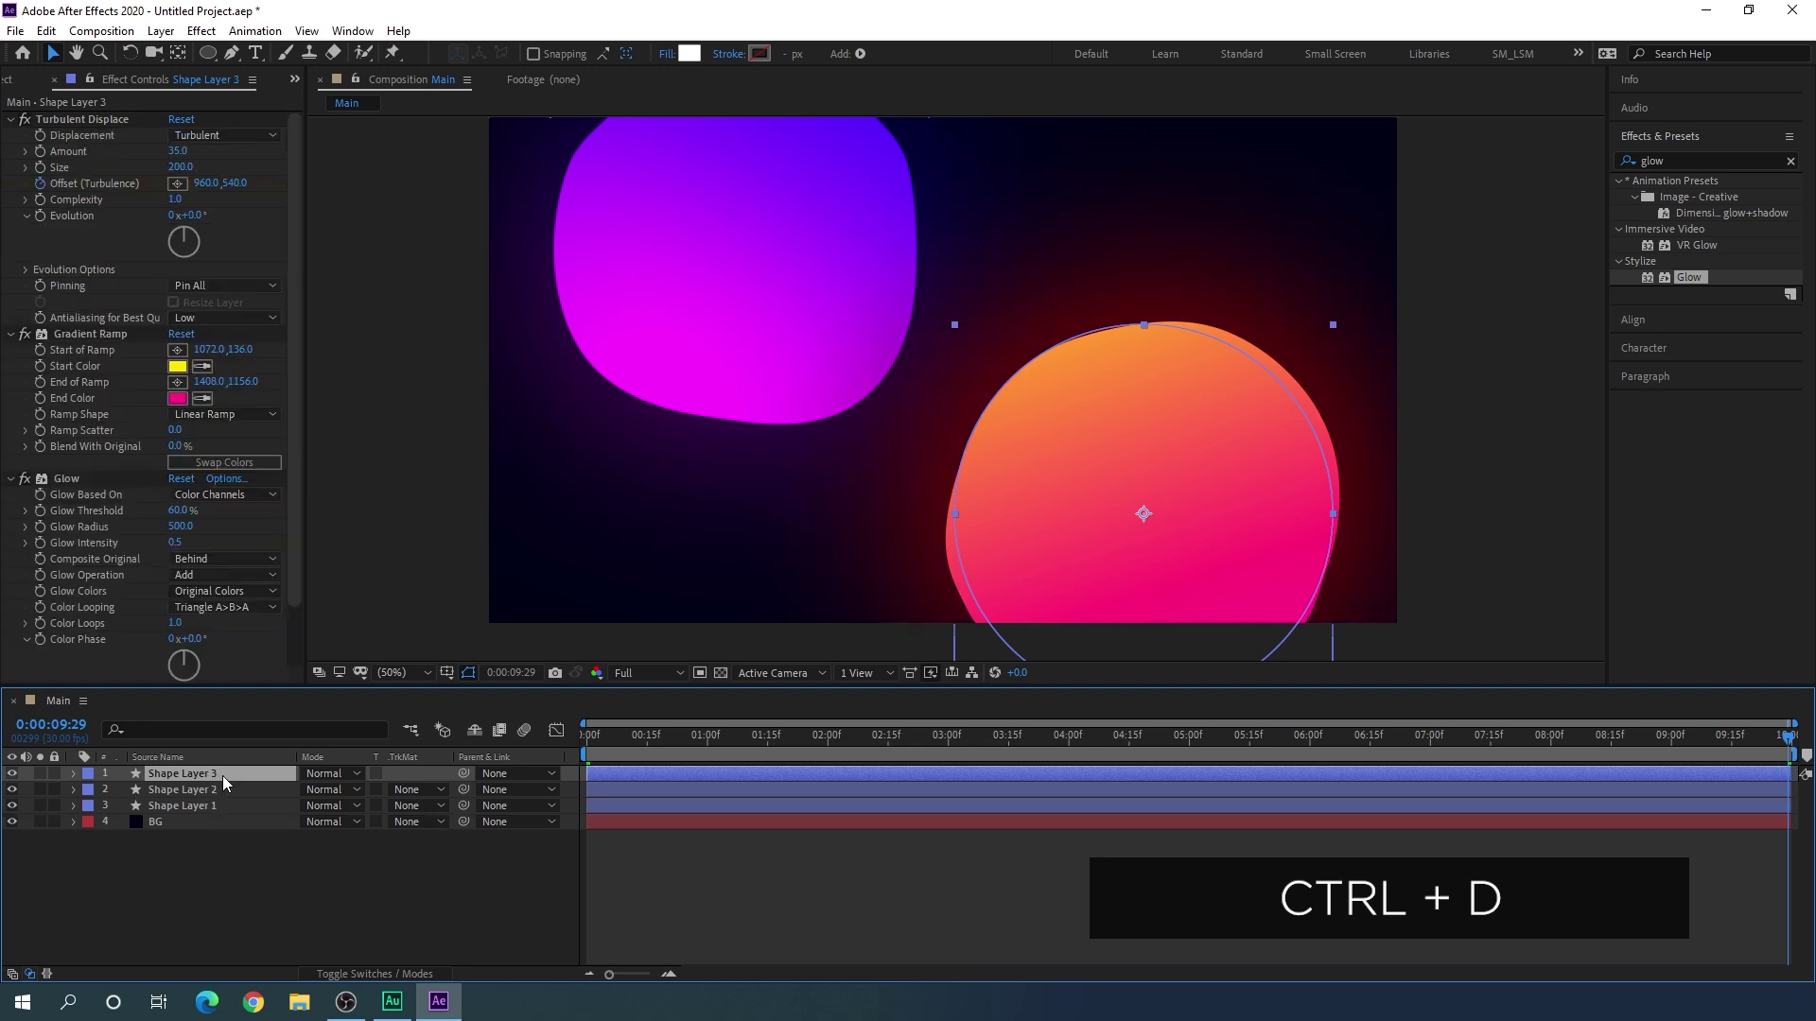
left_click(74, 774)
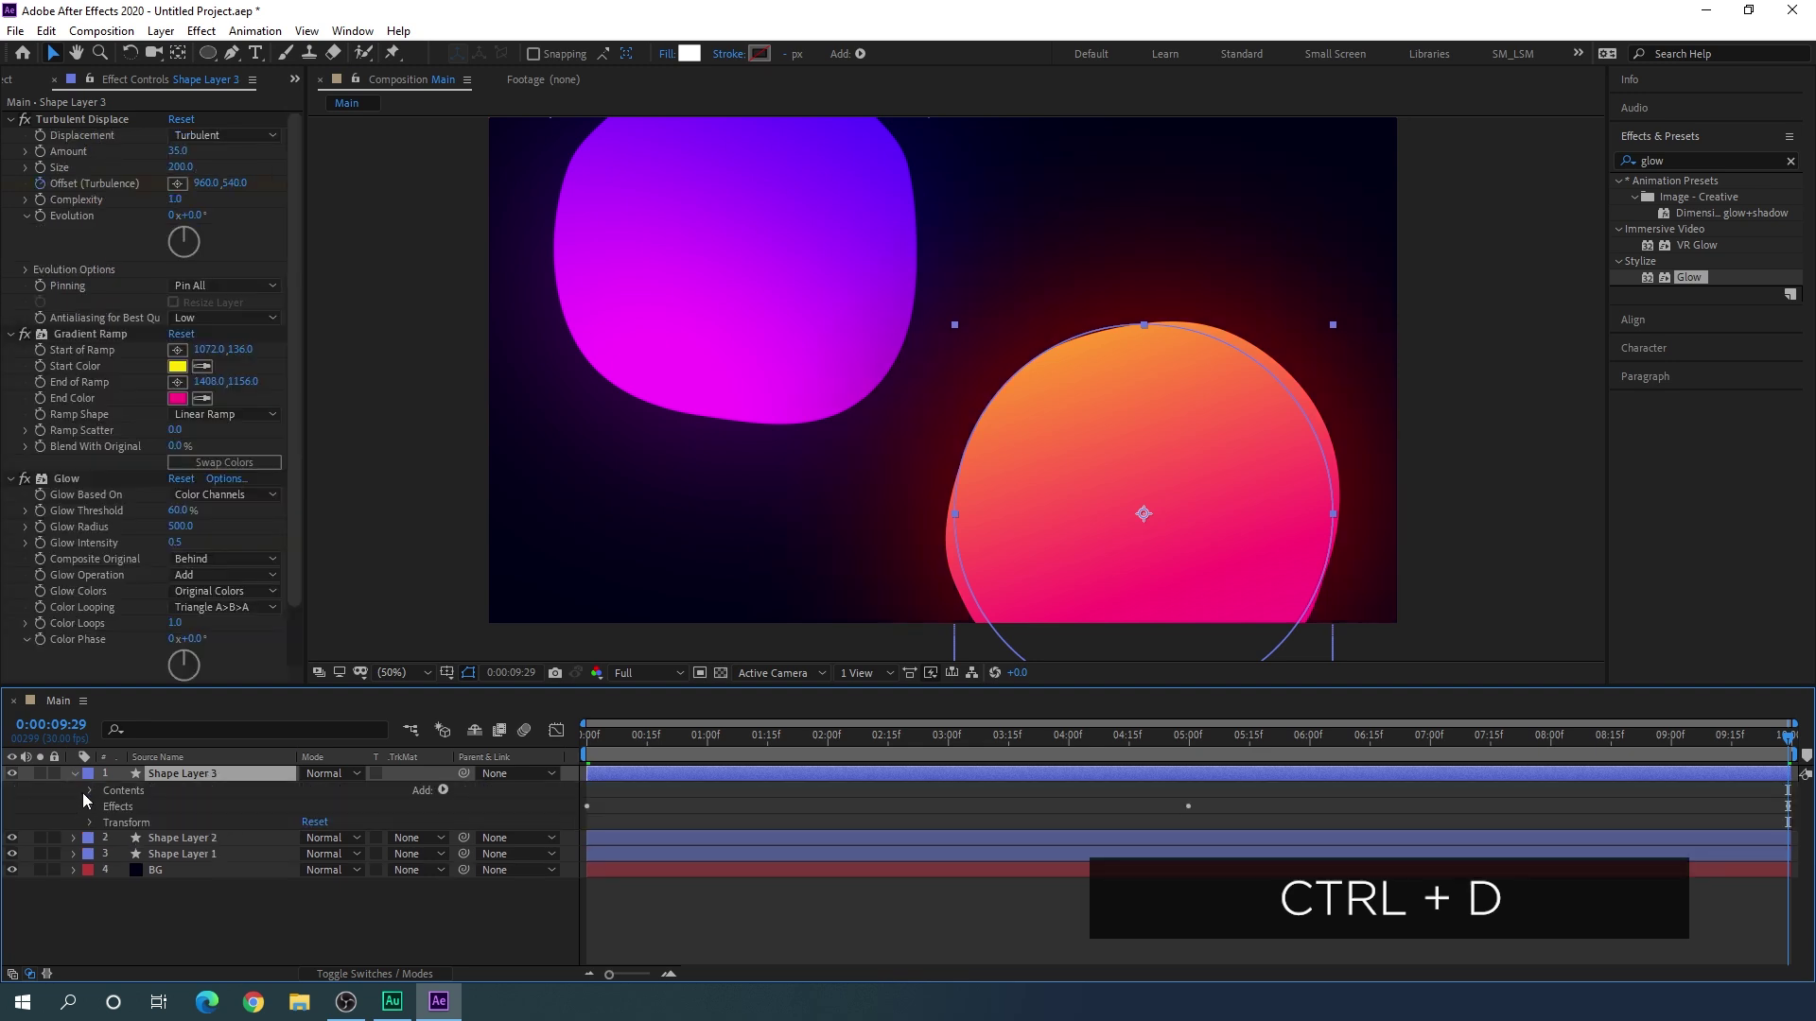
left_click(91, 792)
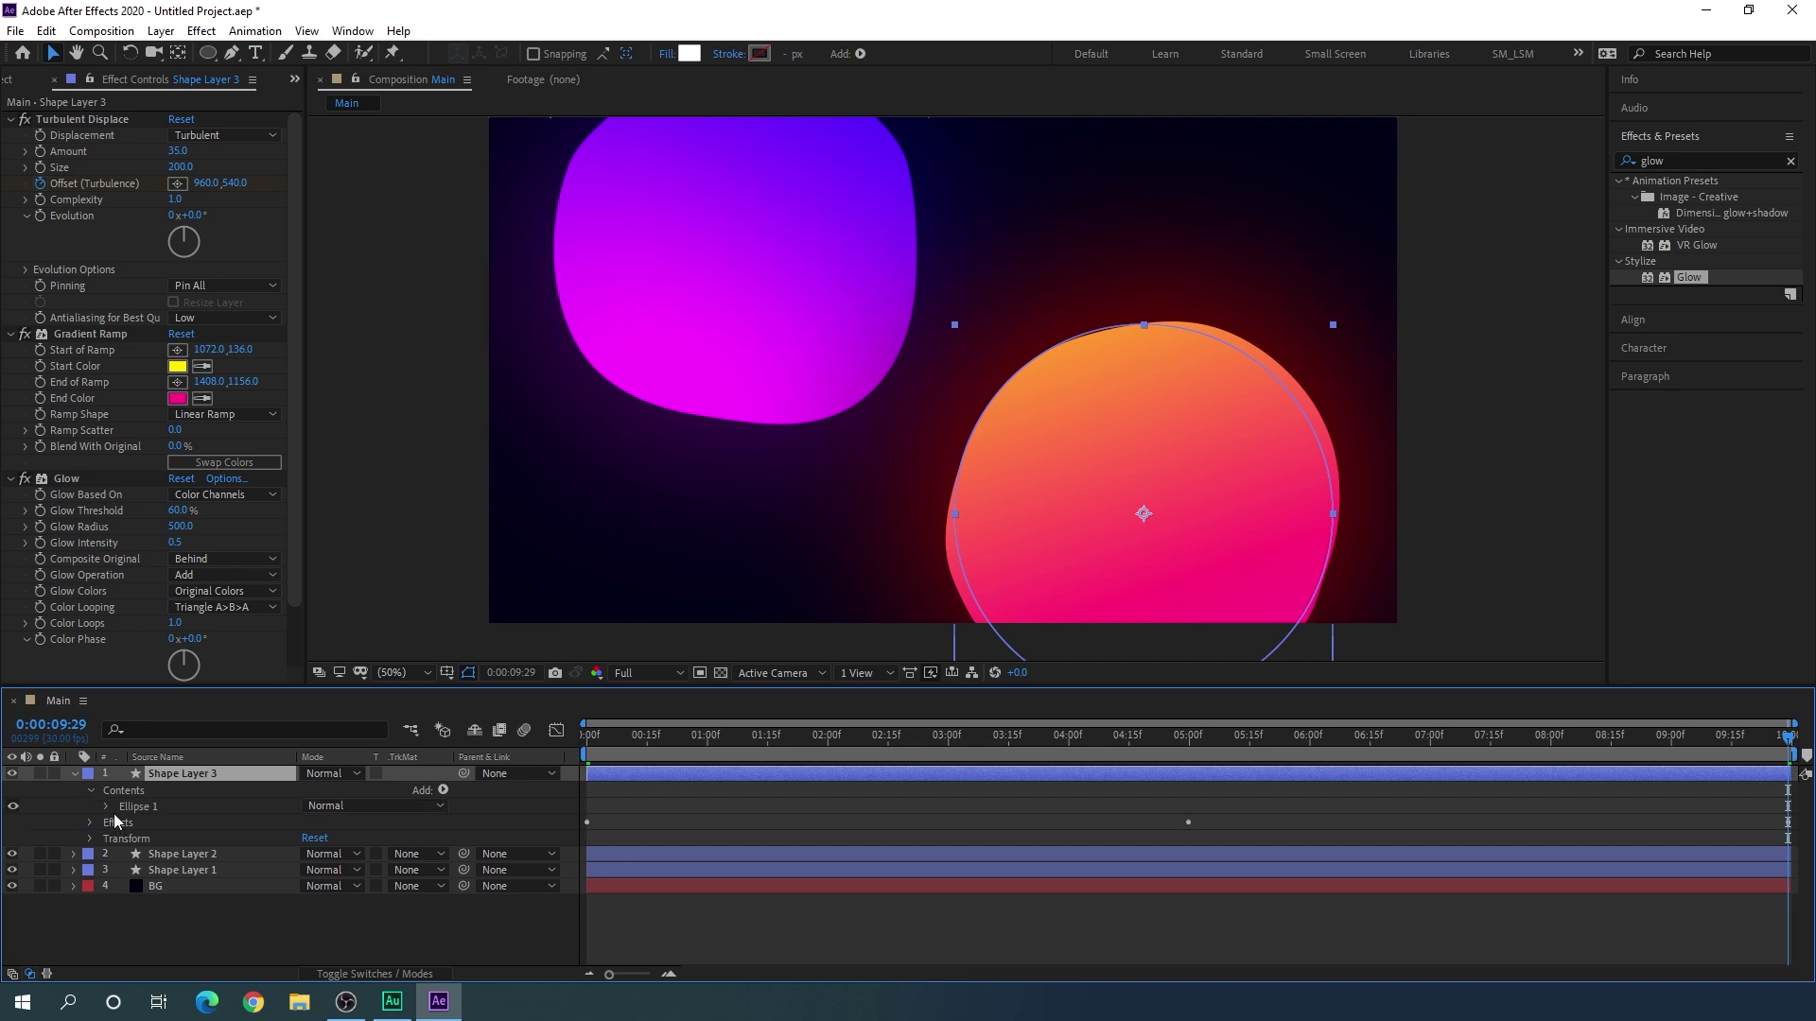
left_click(106, 807)
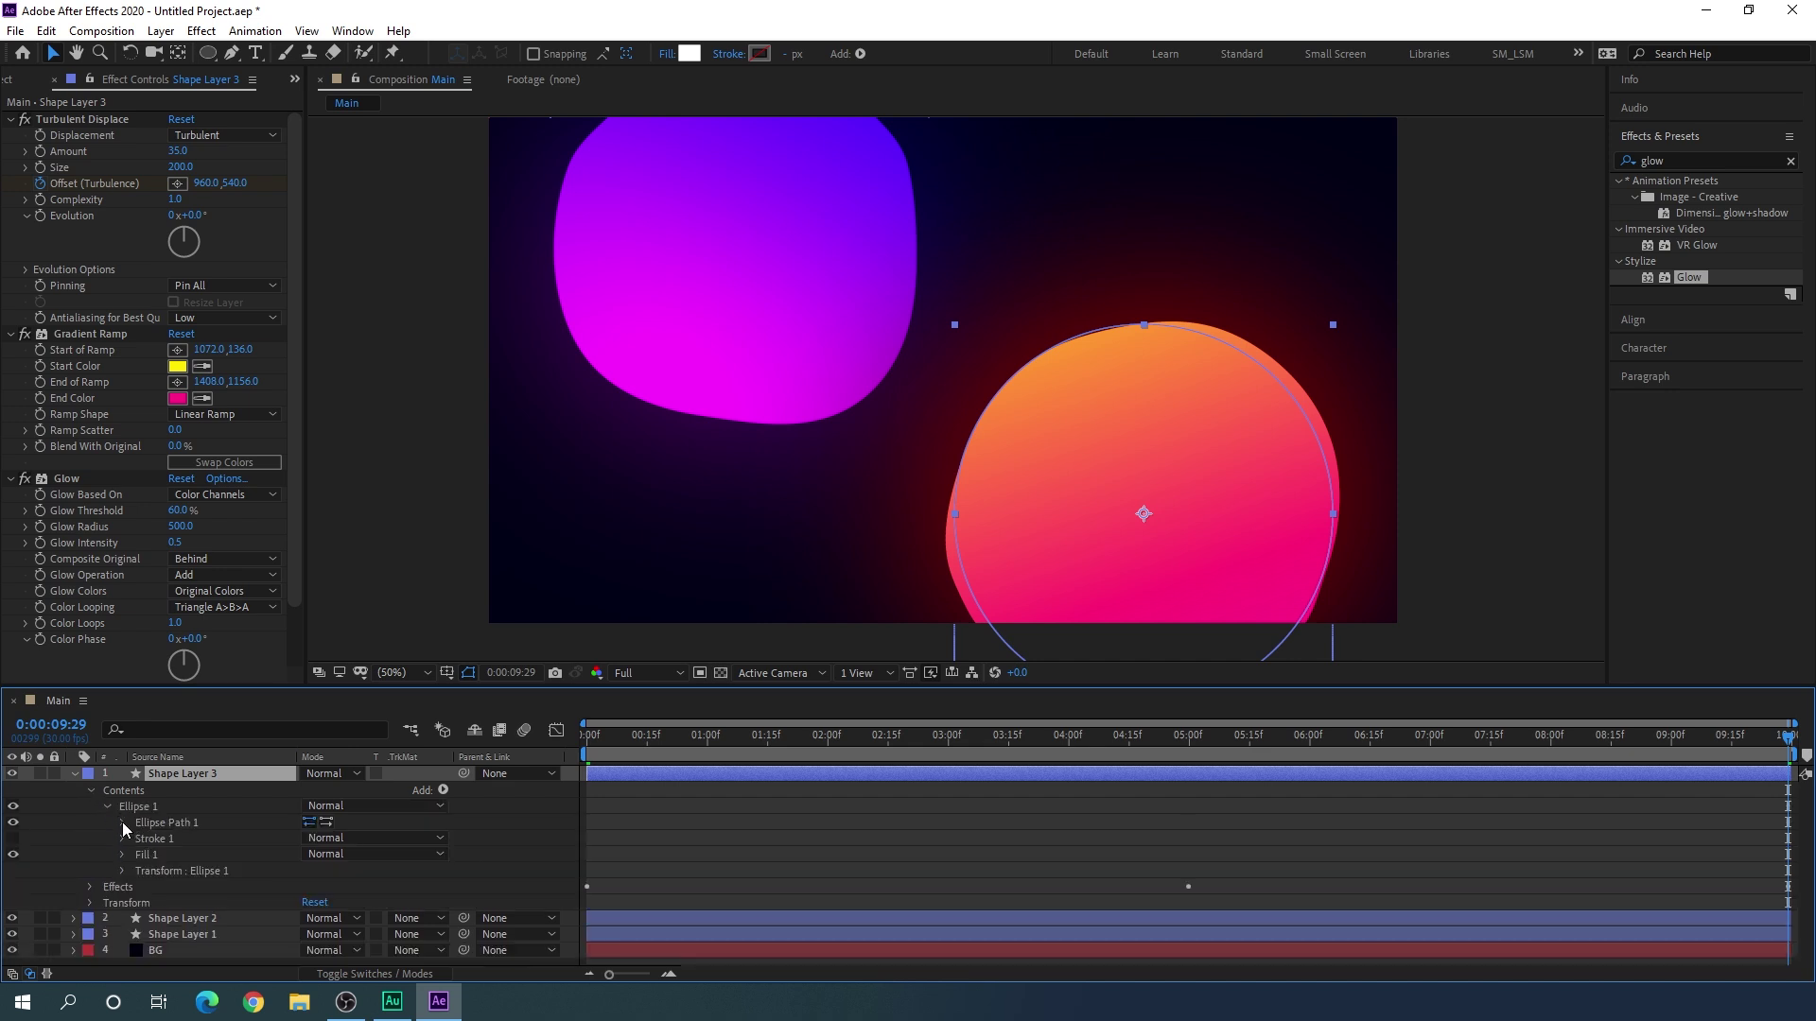
left_click(122, 822)
left_click(359, 837)
type("5")
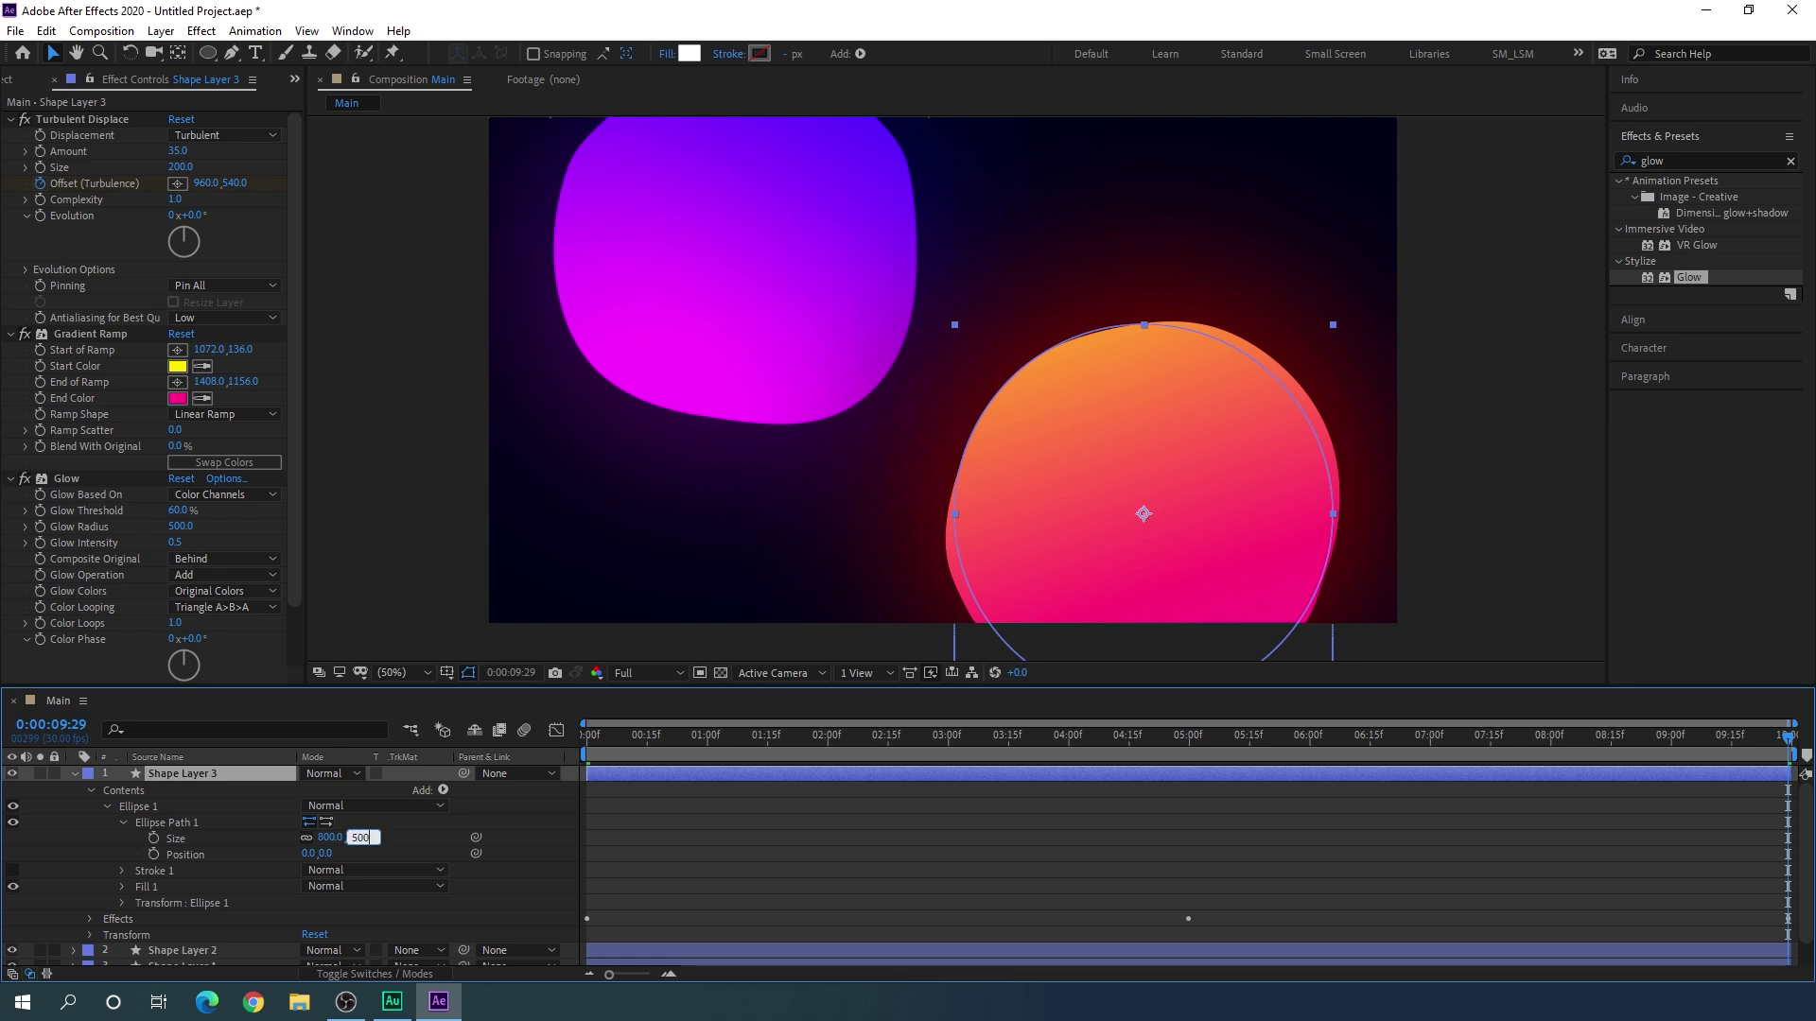
type("00")
key("Return")
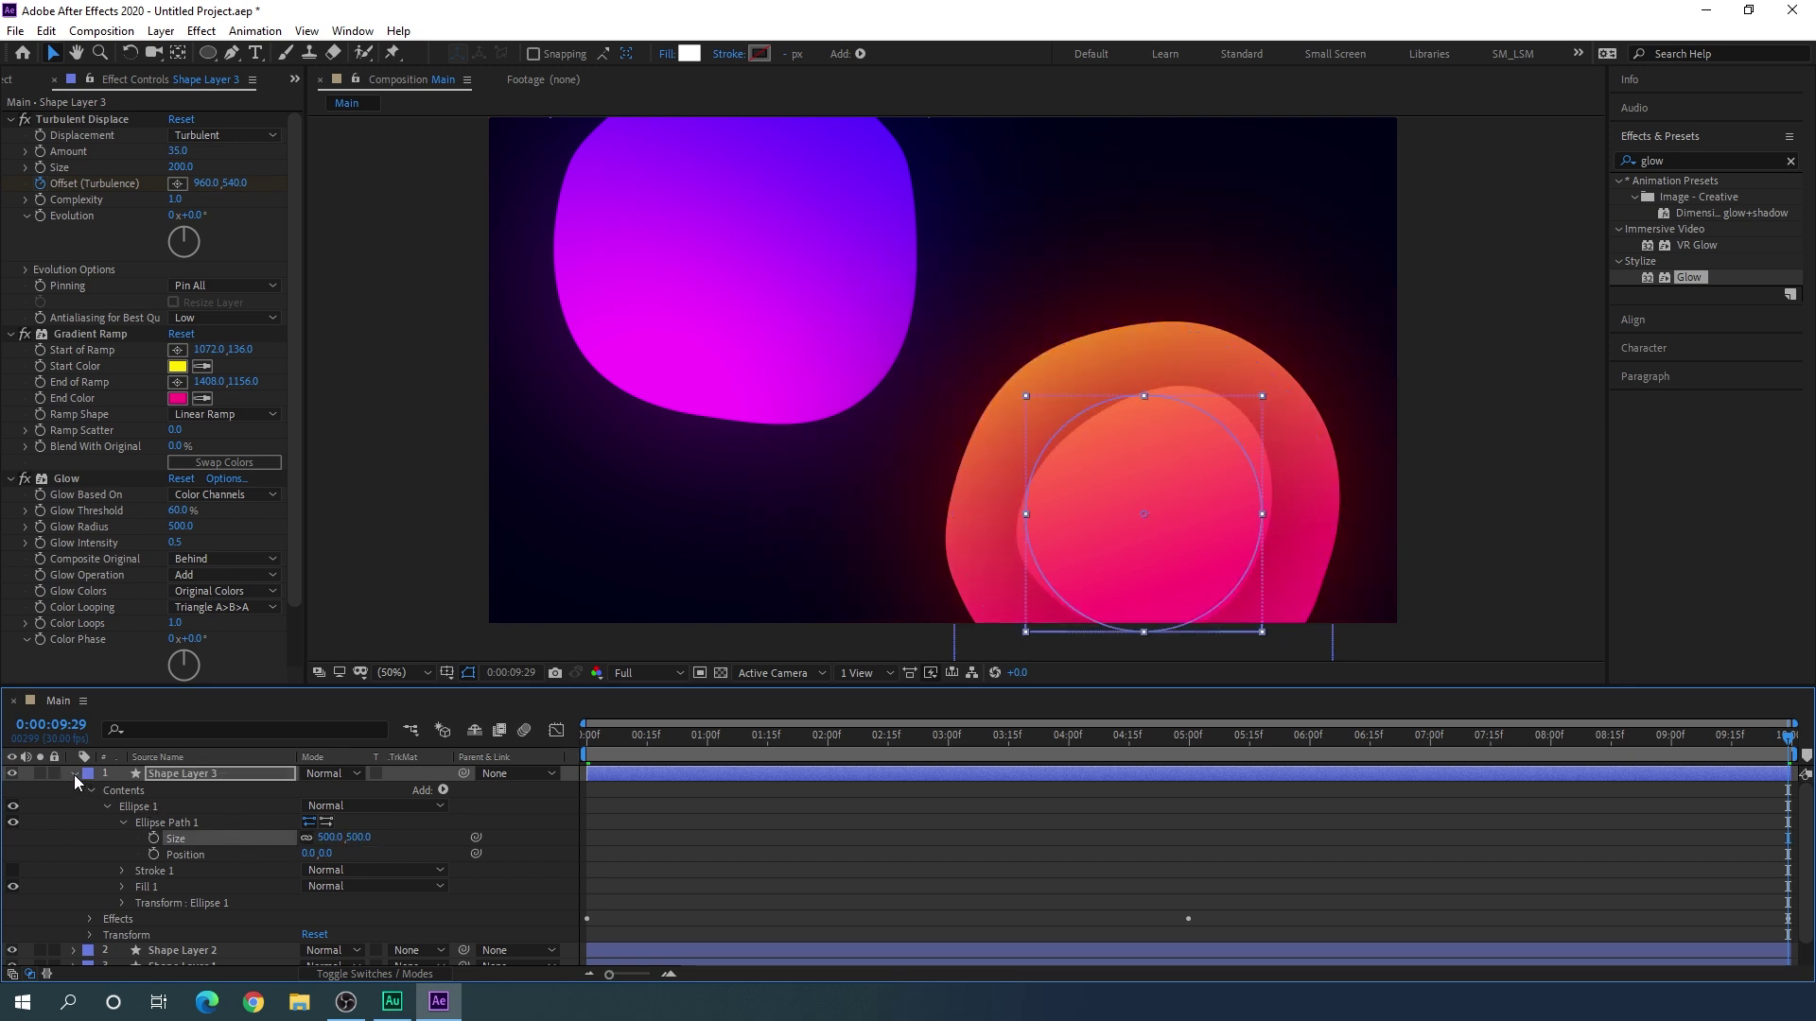
Step: Move the 500 by 500 circle copy to the lower left of the composition
left_click(74, 775)
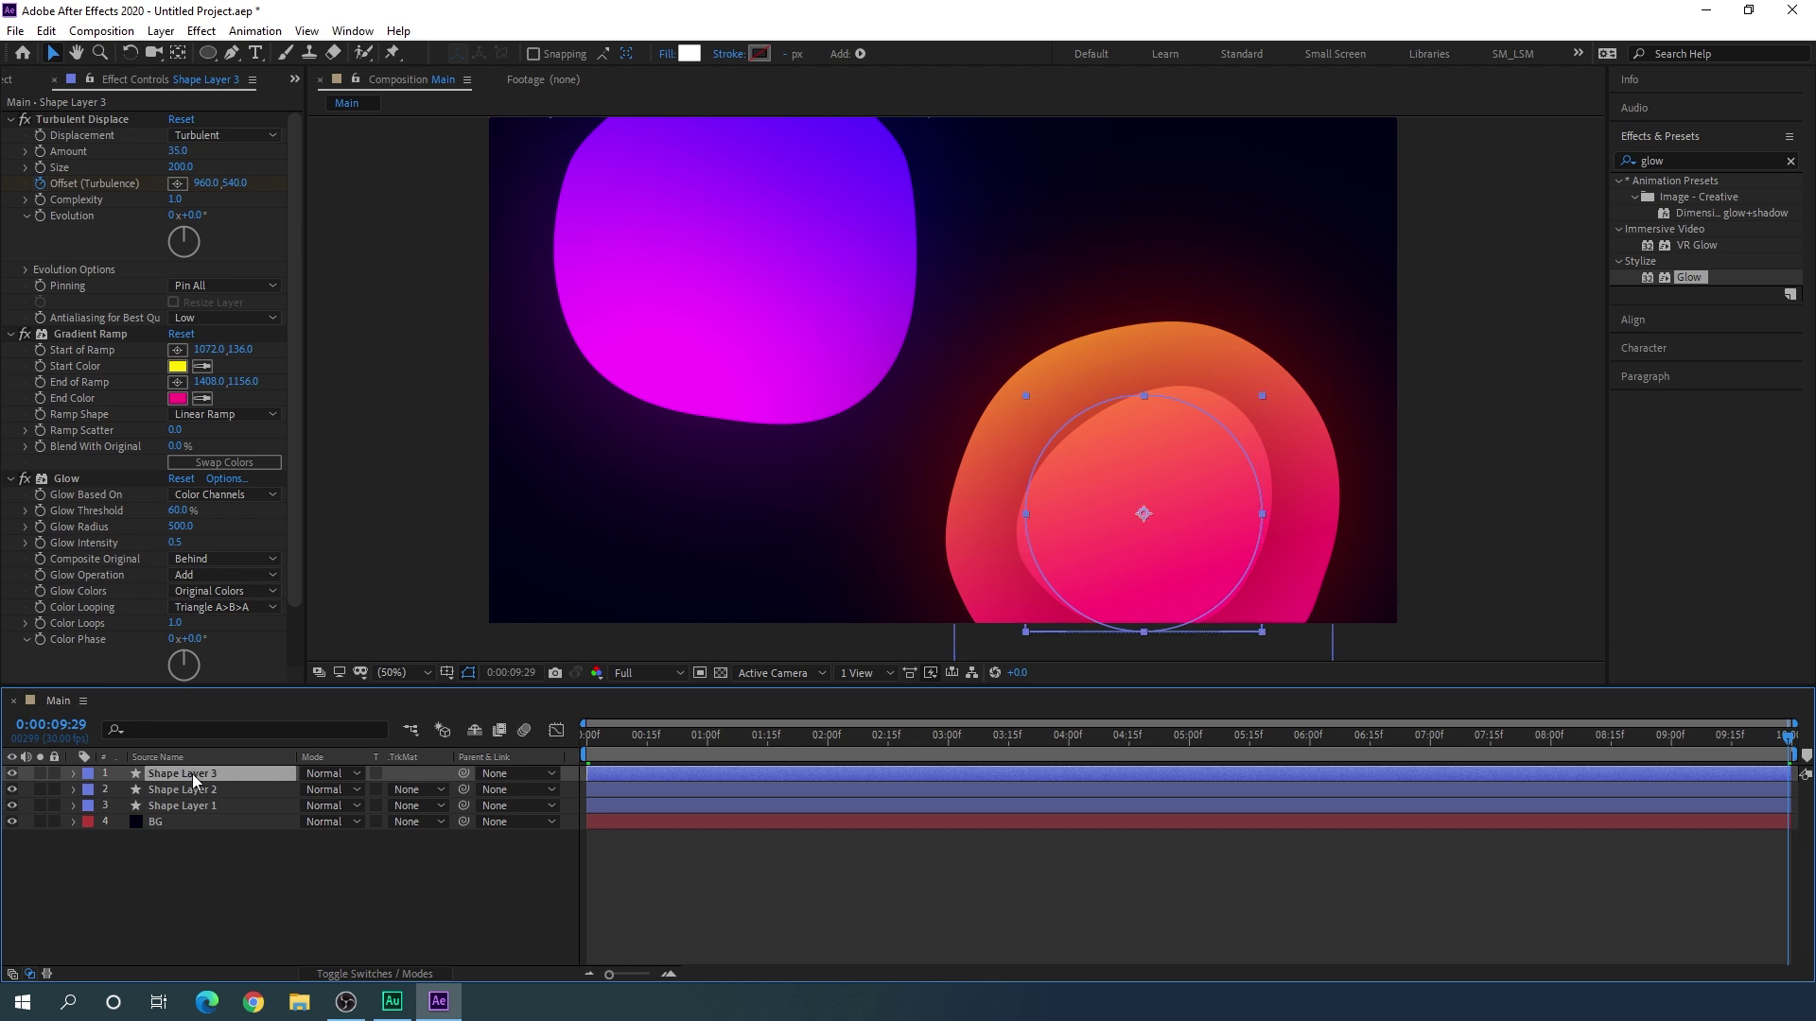
left_click_drag(1232, 532, 750, 592)
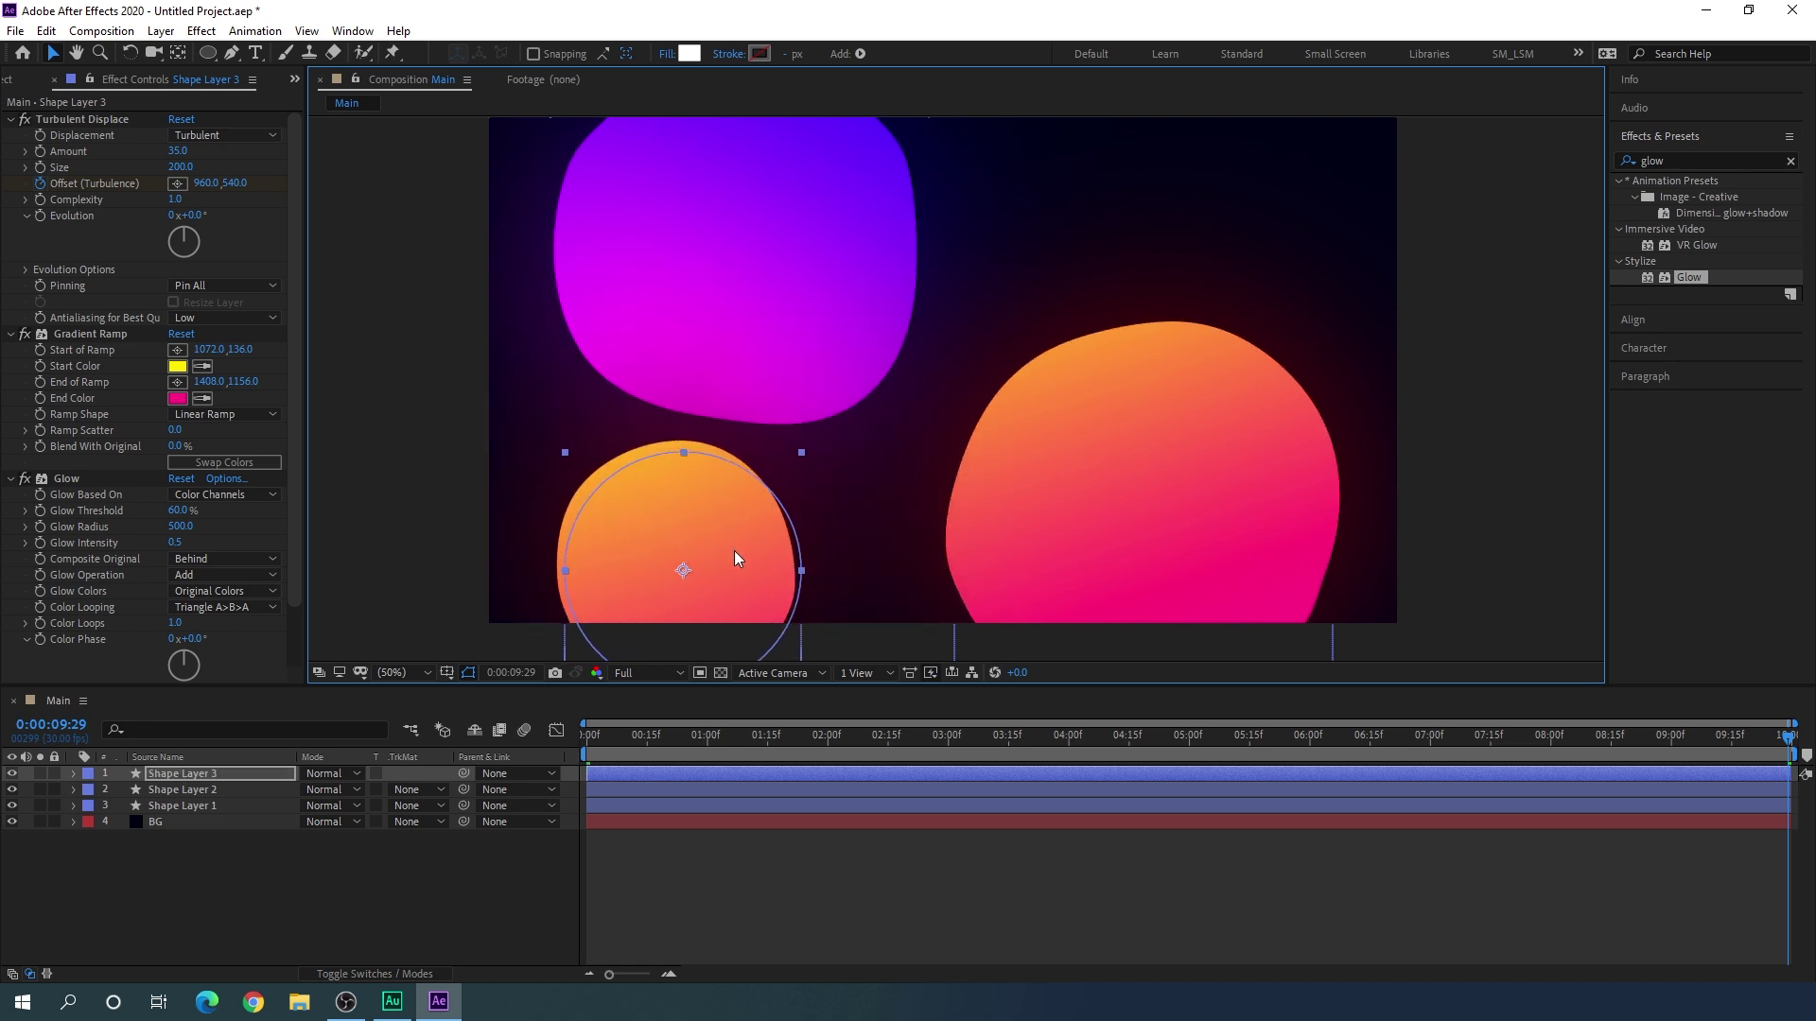
left_click(275, 775)
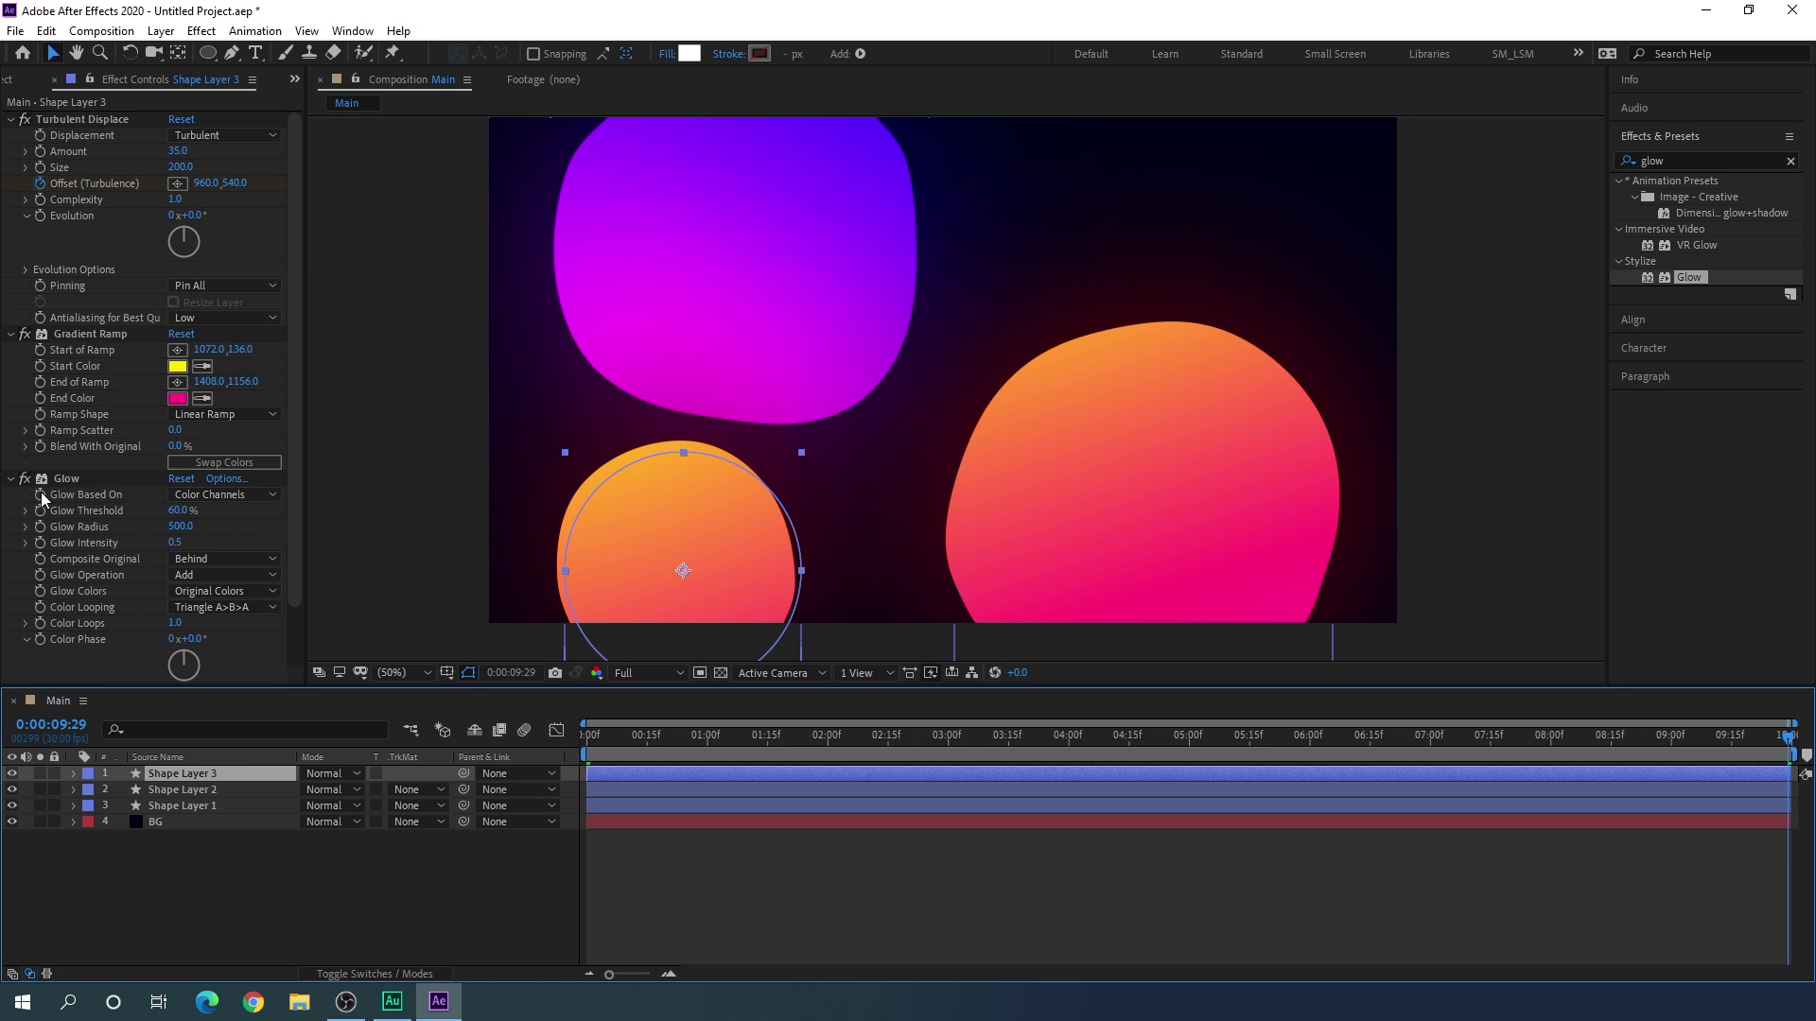
Step: Change the lower-left circle's Gradient Ramp to a cyan start colour and a blue 0000FF end colour
left_click(11, 478)
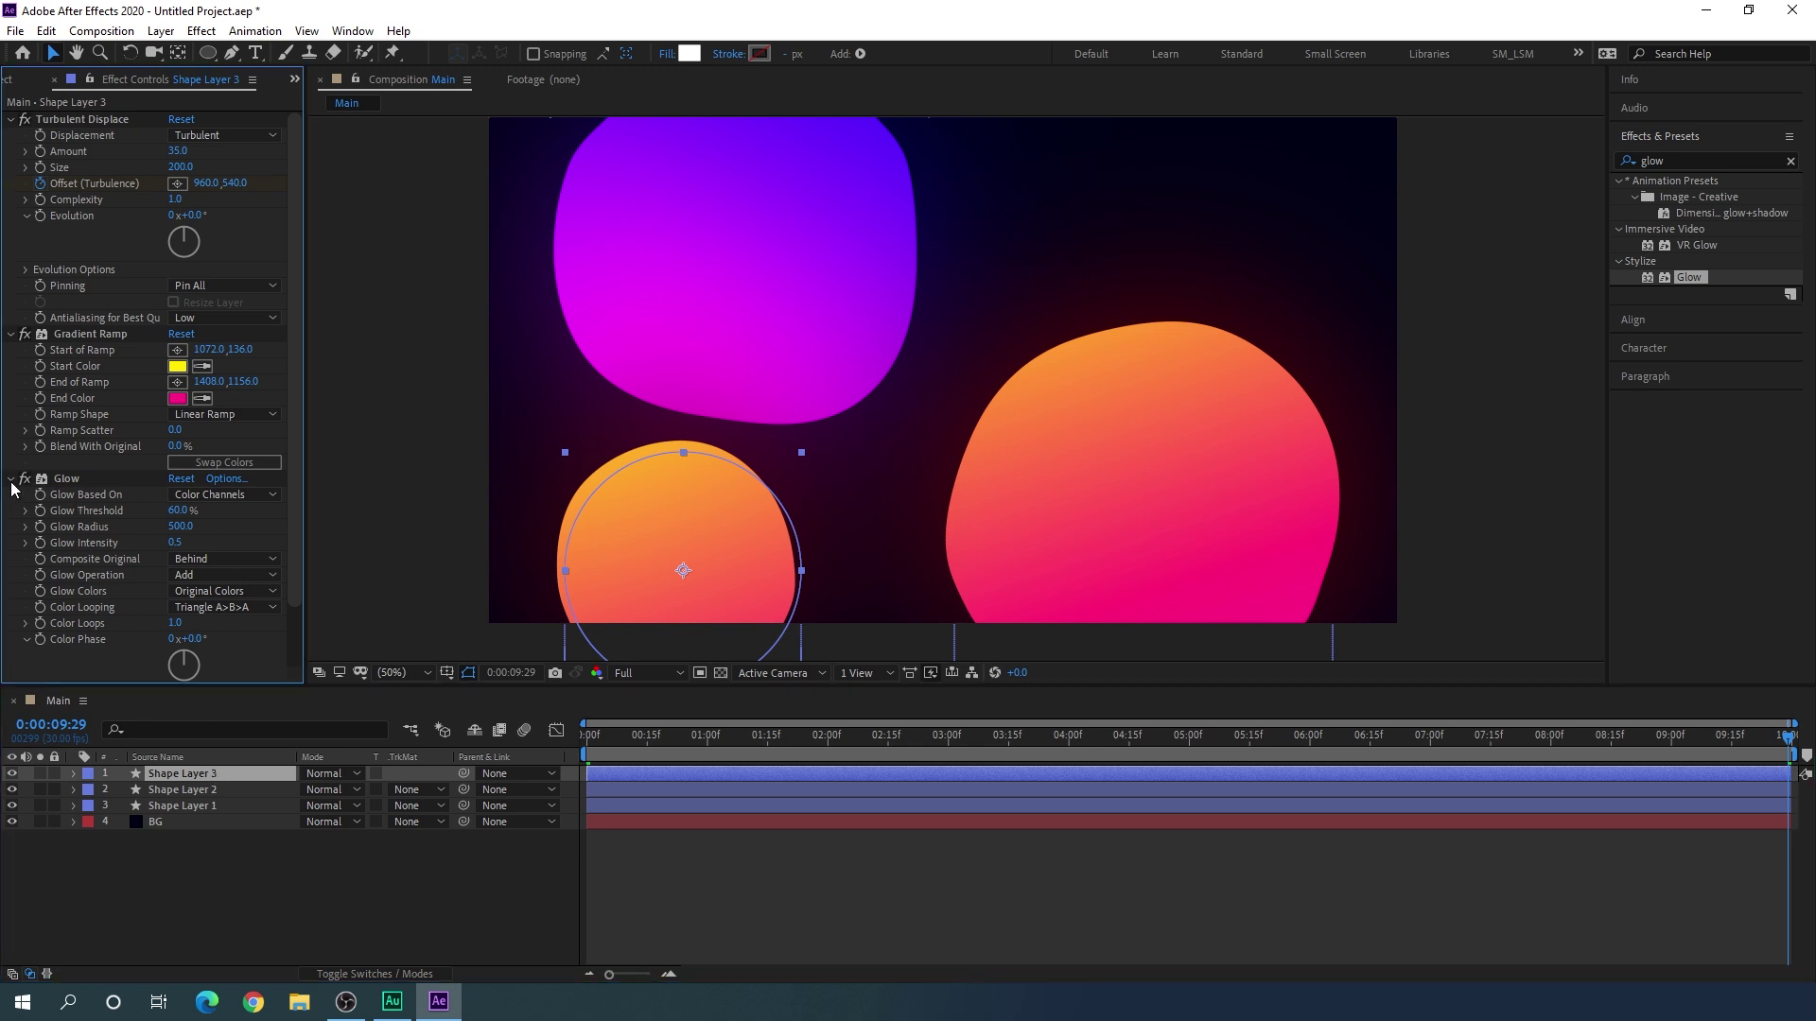
left_click(11, 120)
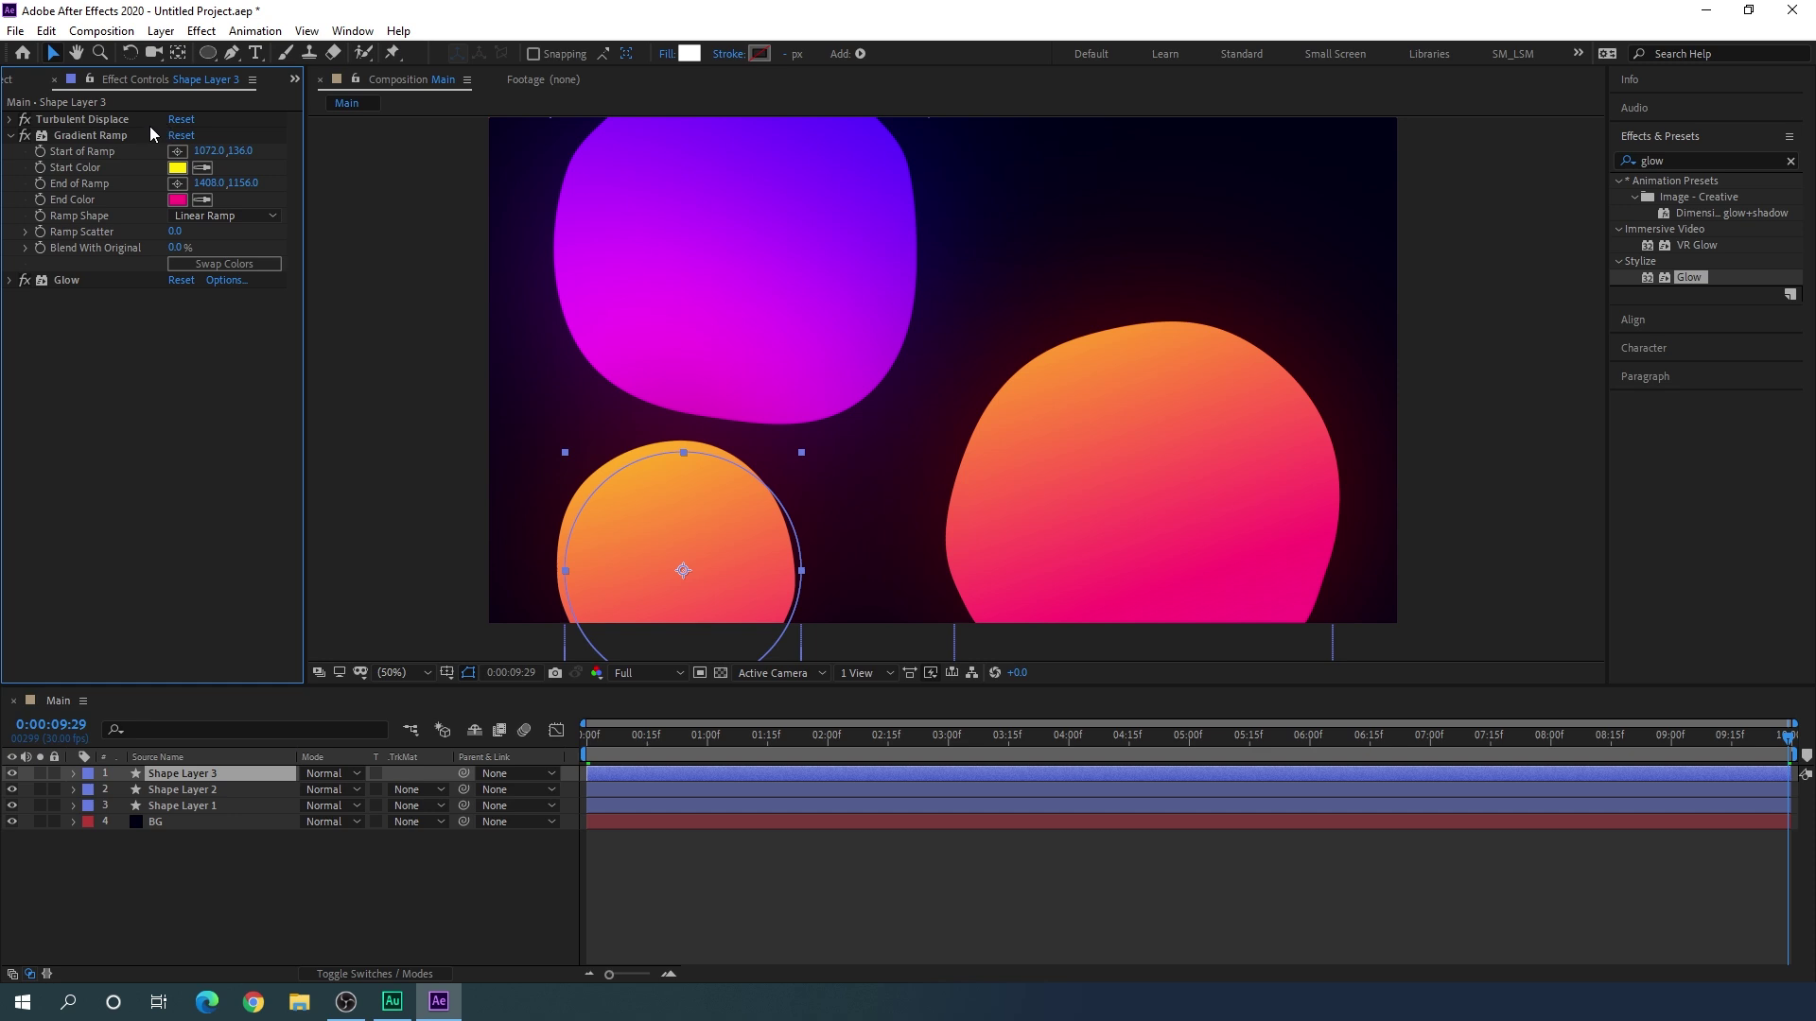
left_click(87, 137)
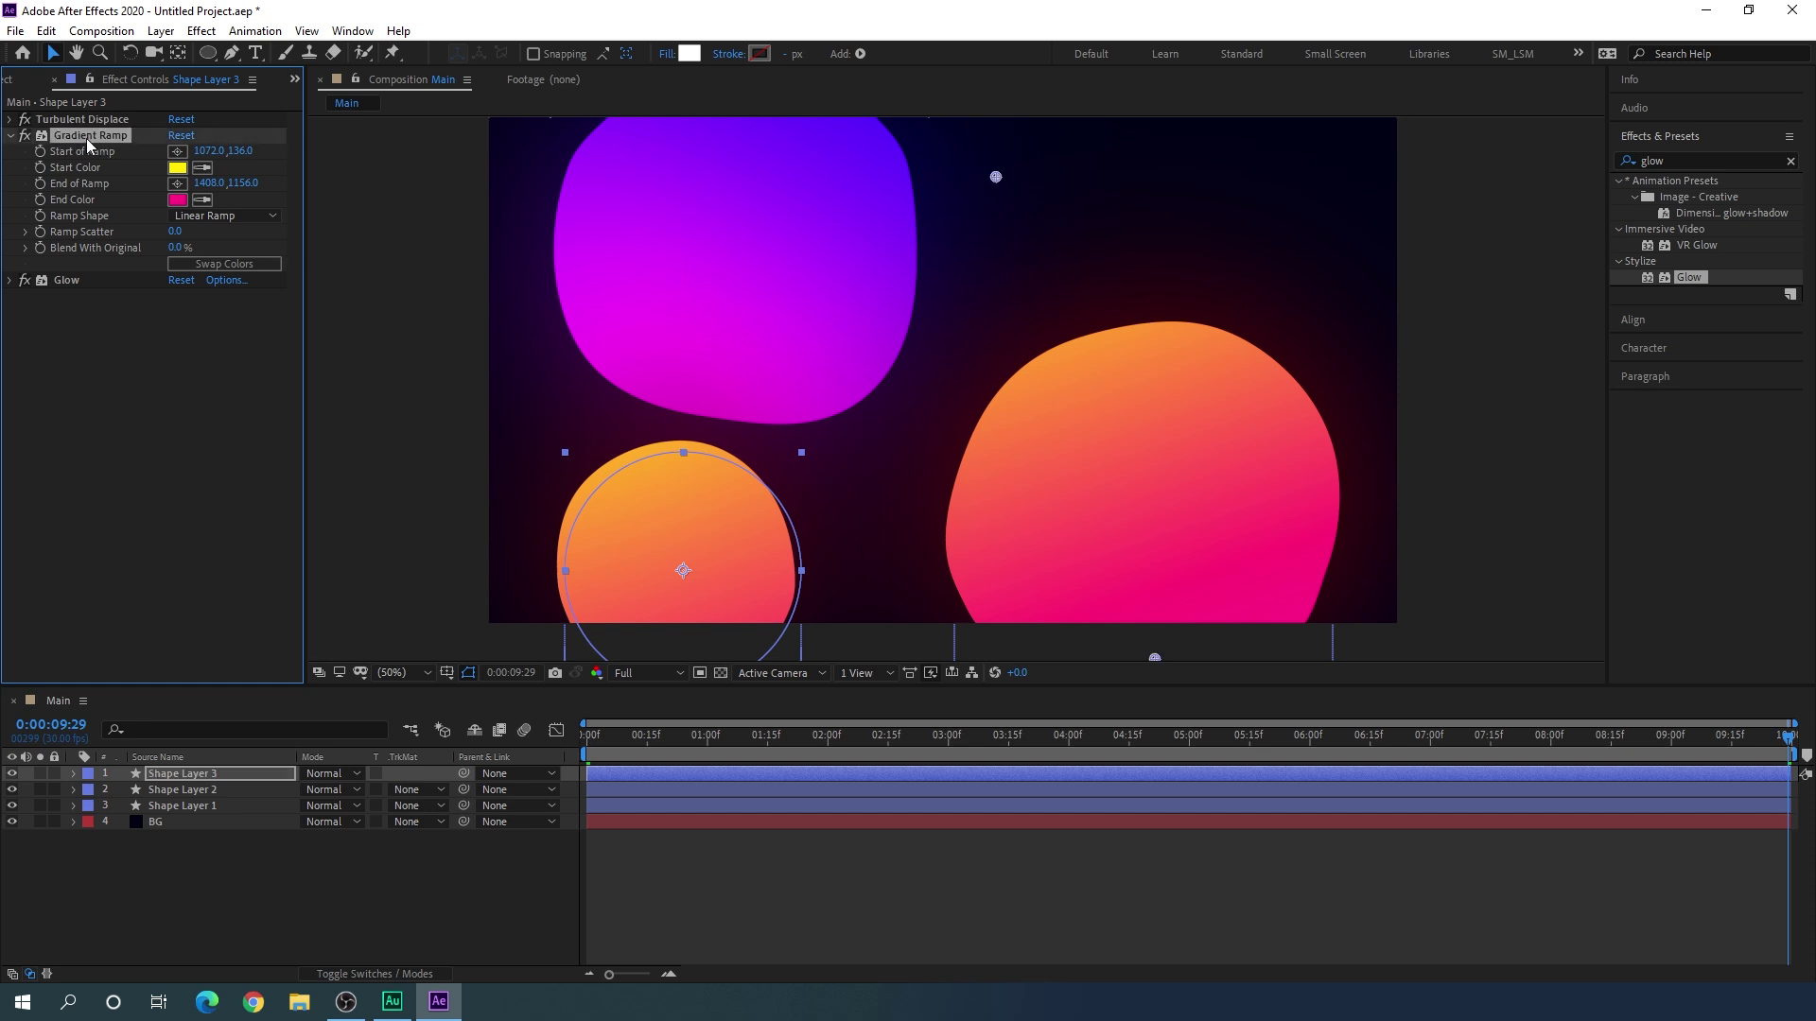
left_click(177, 168)
left_click_drag(1358, 567, 1358, 439)
left_click(1509, 358)
left_click(177, 200)
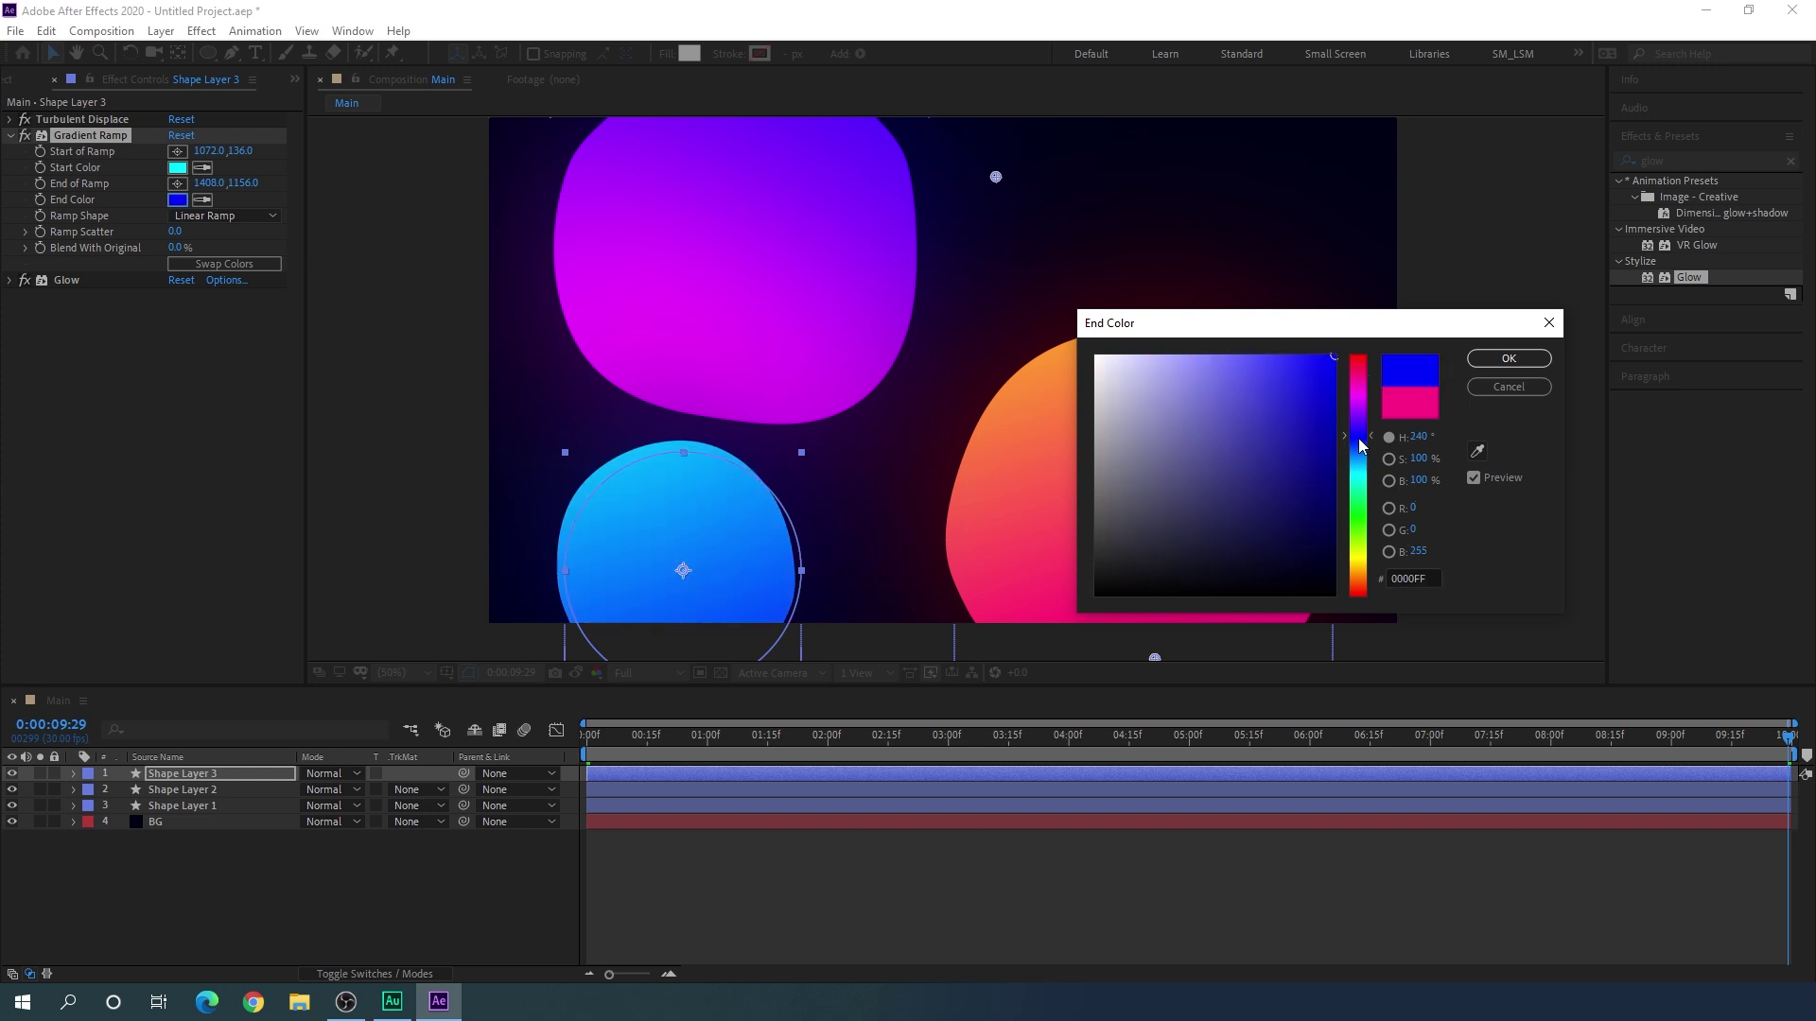
left_click(1508, 358)
Step: Reposition the lower-left circle's gradient, with the ramp's start at about 782, 518 and its end at about 542, 1386
left_click_drag(922, 535, 929, 515)
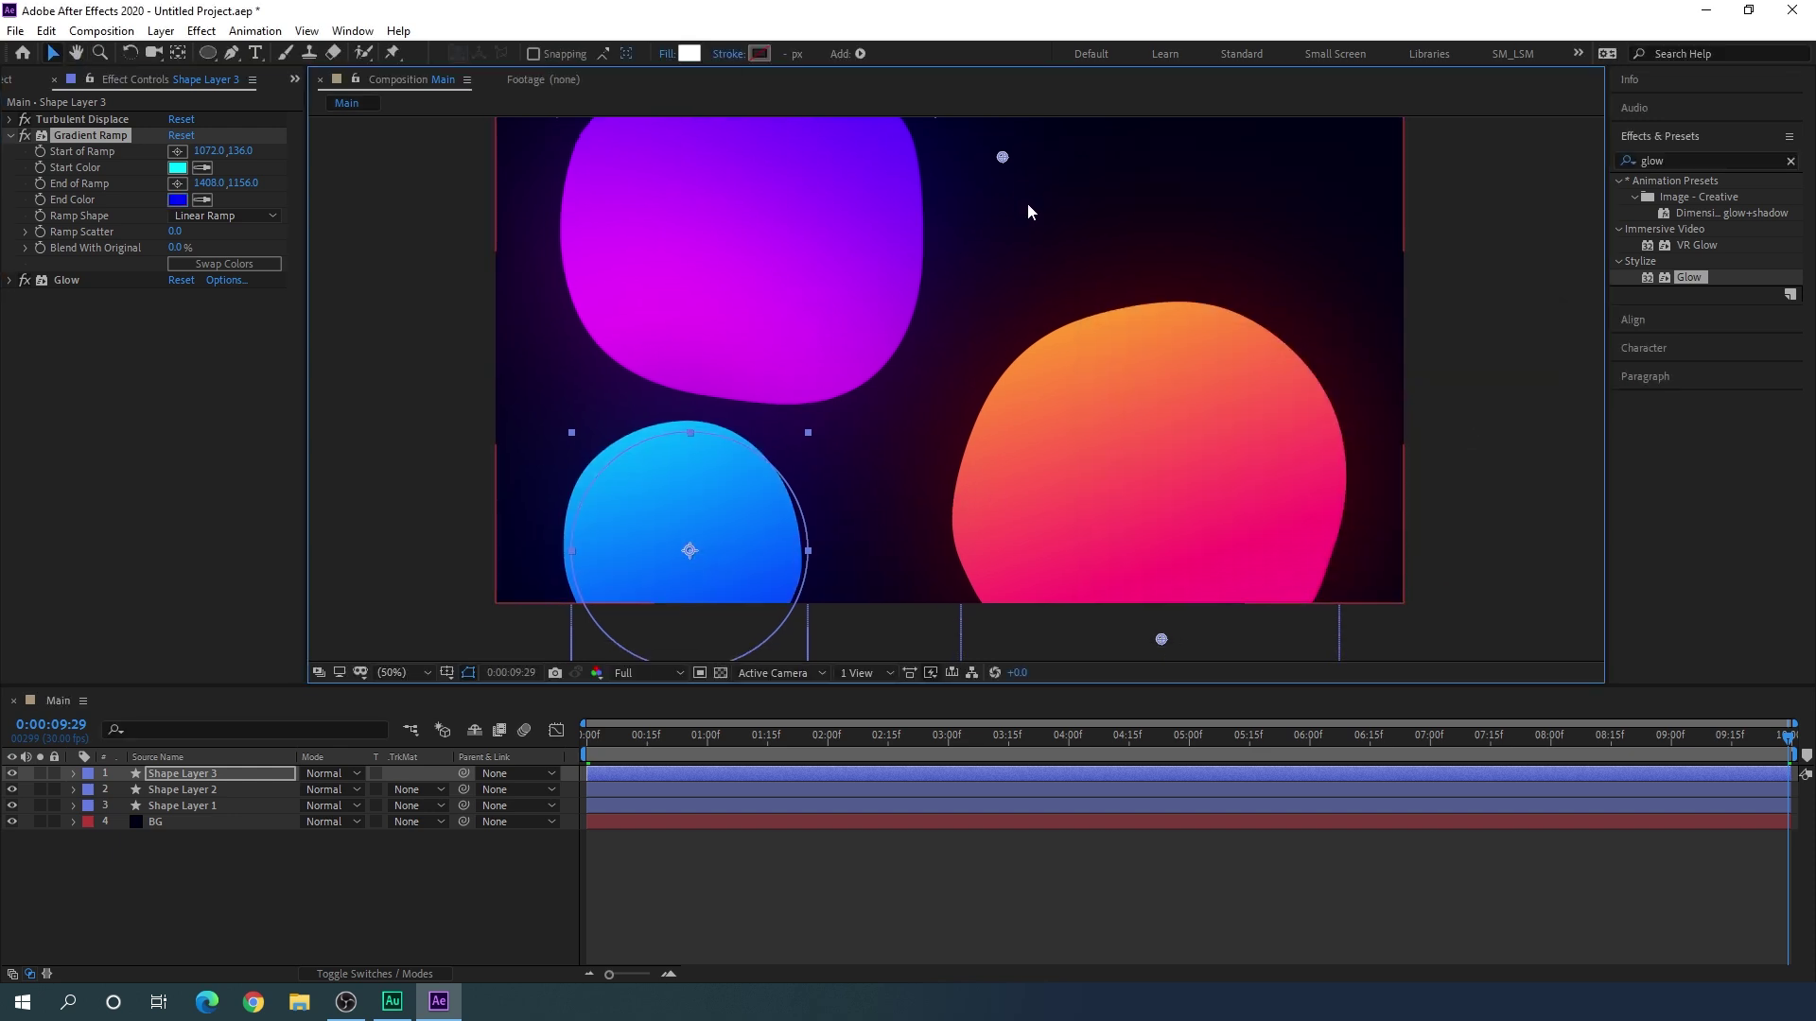
mouse_move(1000, 157)
left_mouse_down()
mouse_move(932, 229)
mouse_move(964, 190)
mouse_move(908, 204)
mouse_move(1005, 178)
mouse_move(982, 183)
left_mouse_up()
left_click_drag(1161, 647, 681, 519)
scroll(681, 519, "up", 3)
left_click_drag(1009, 183, 803, 320)
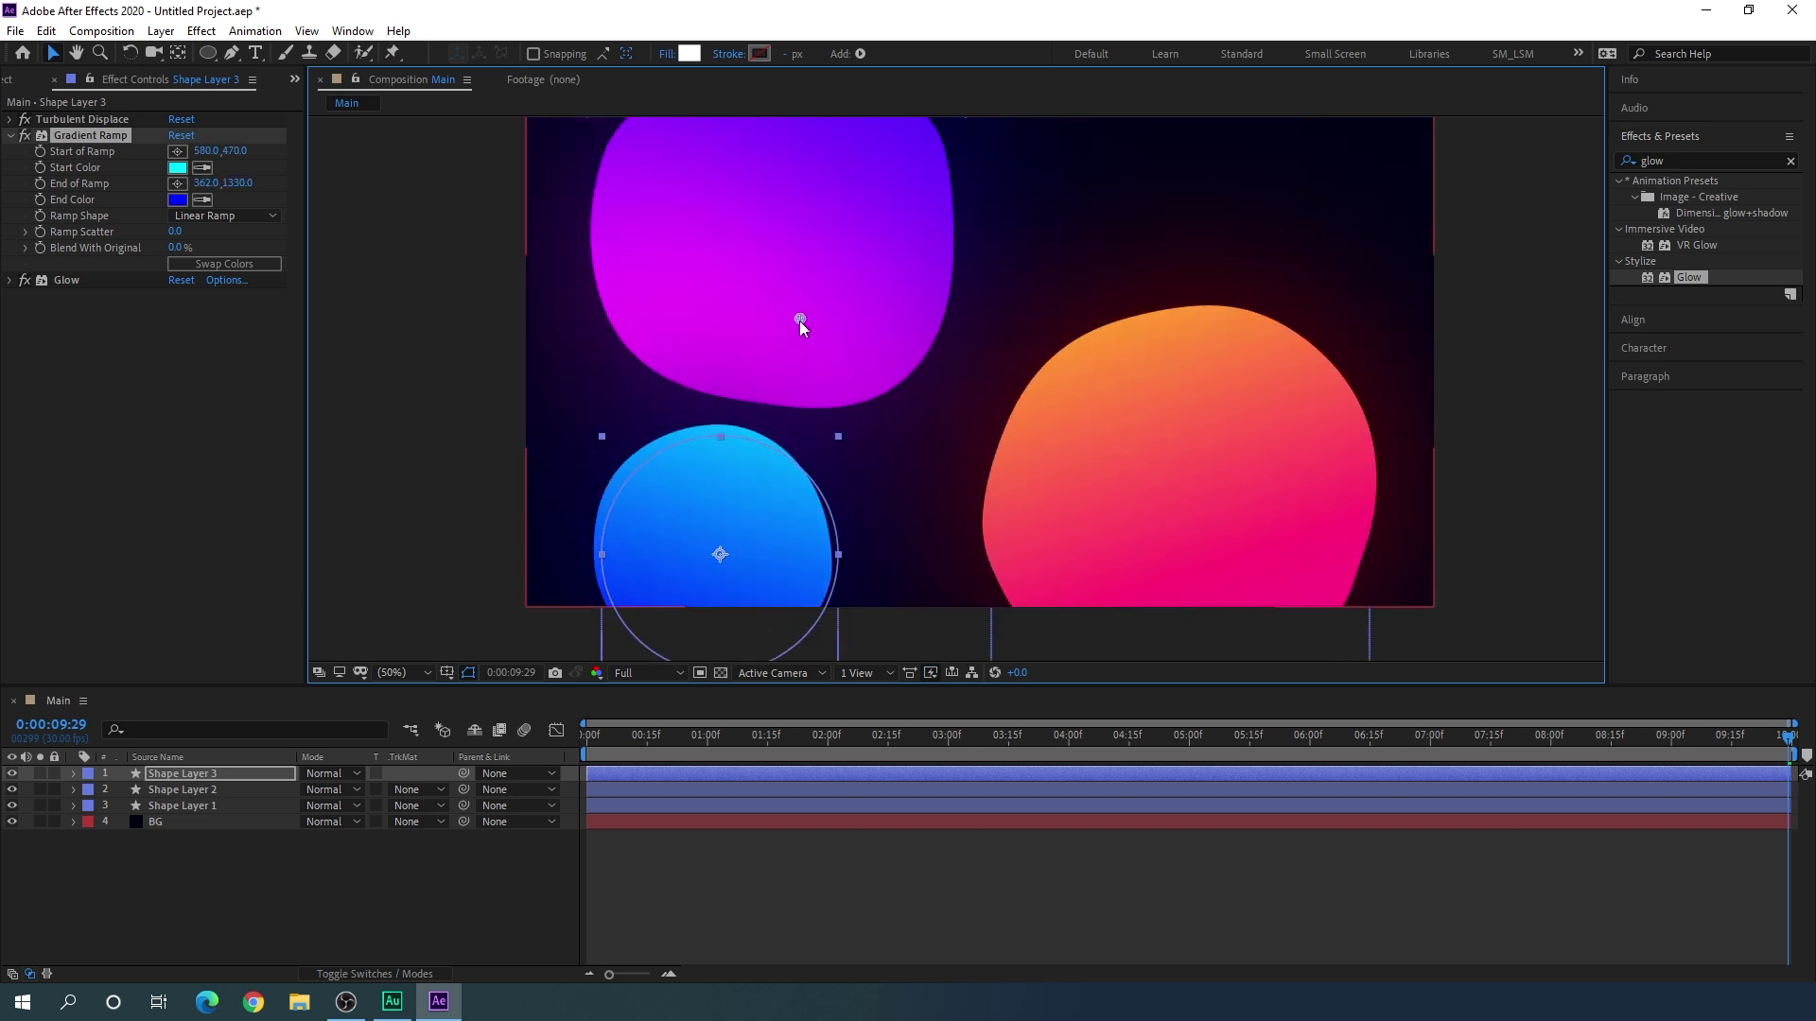
scroll(697, 621, "down", 3)
left_click_drag(700, 609, 839, 617)
scroll(839, 617, "up", 3)
left_click_drag(813, 275, 908, 288)
scroll(863, 599, "down", 3)
left_click_drag(864, 599, 808, 609)
scroll(809, 609, "up", 3)
left_click_drag(939, 231, 939, 238)
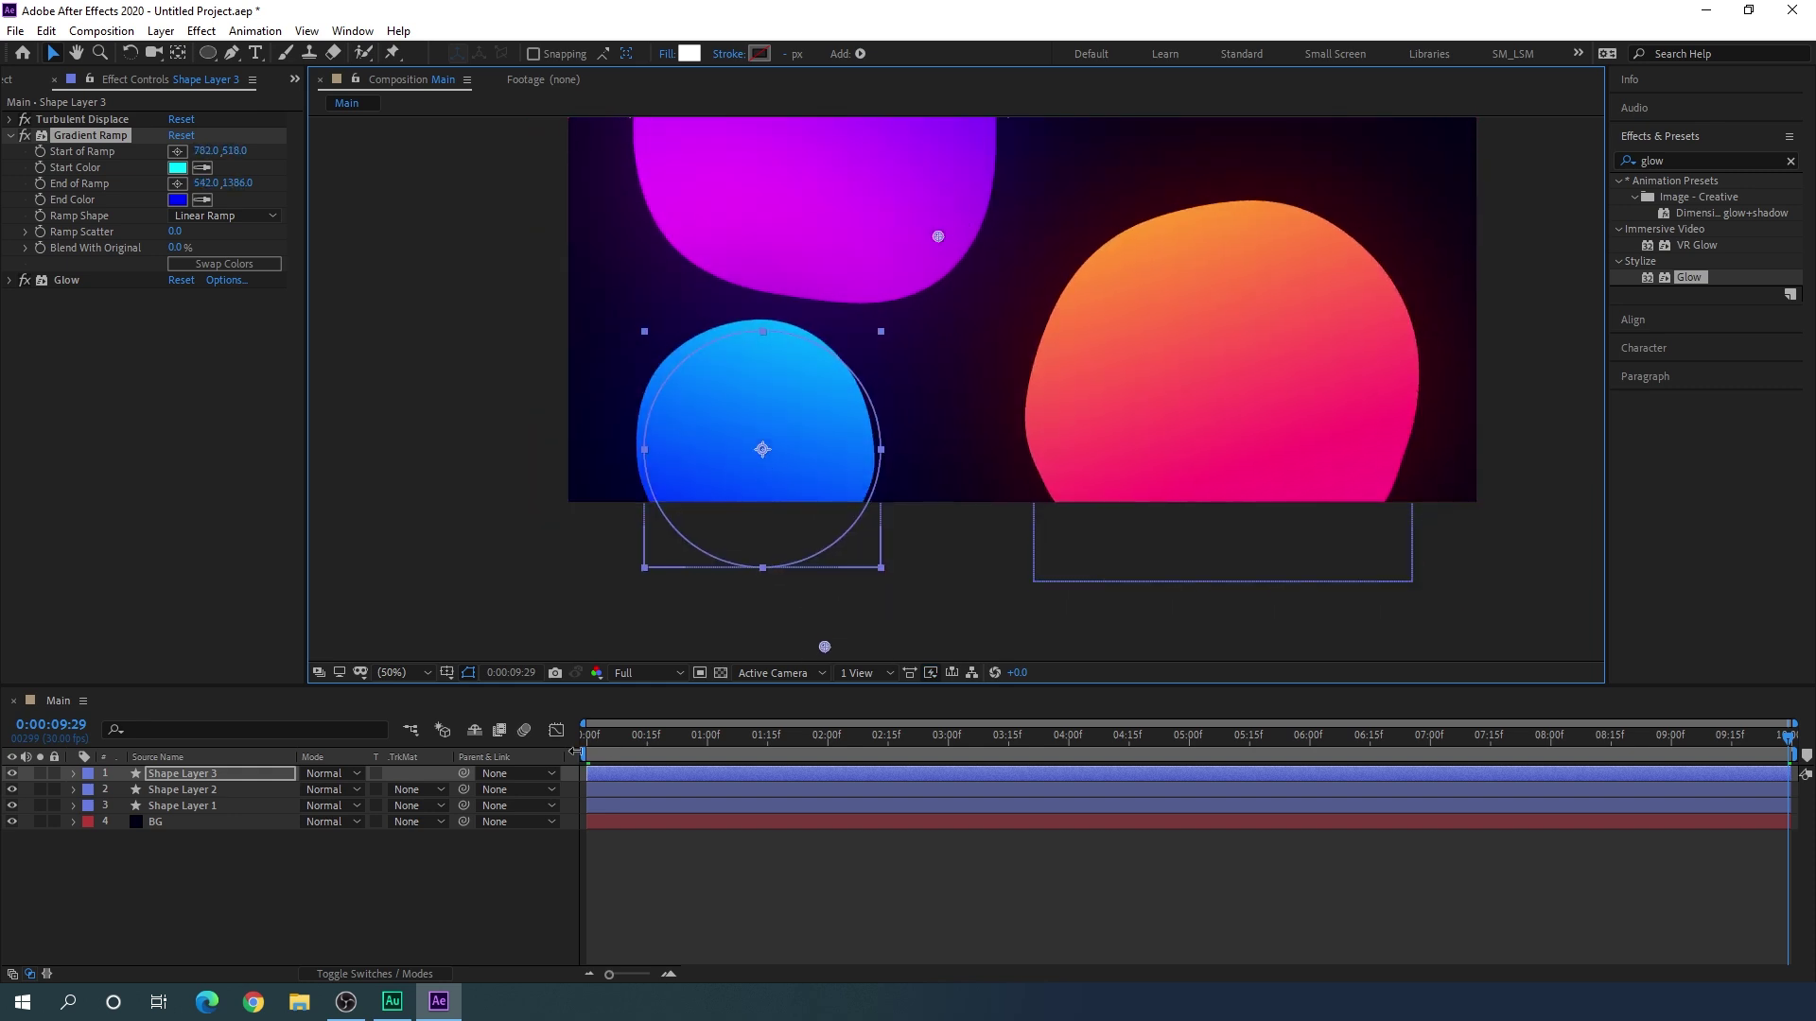
left_click(1040, 898)
left_click_drag(1080, 280, 1037, 367)
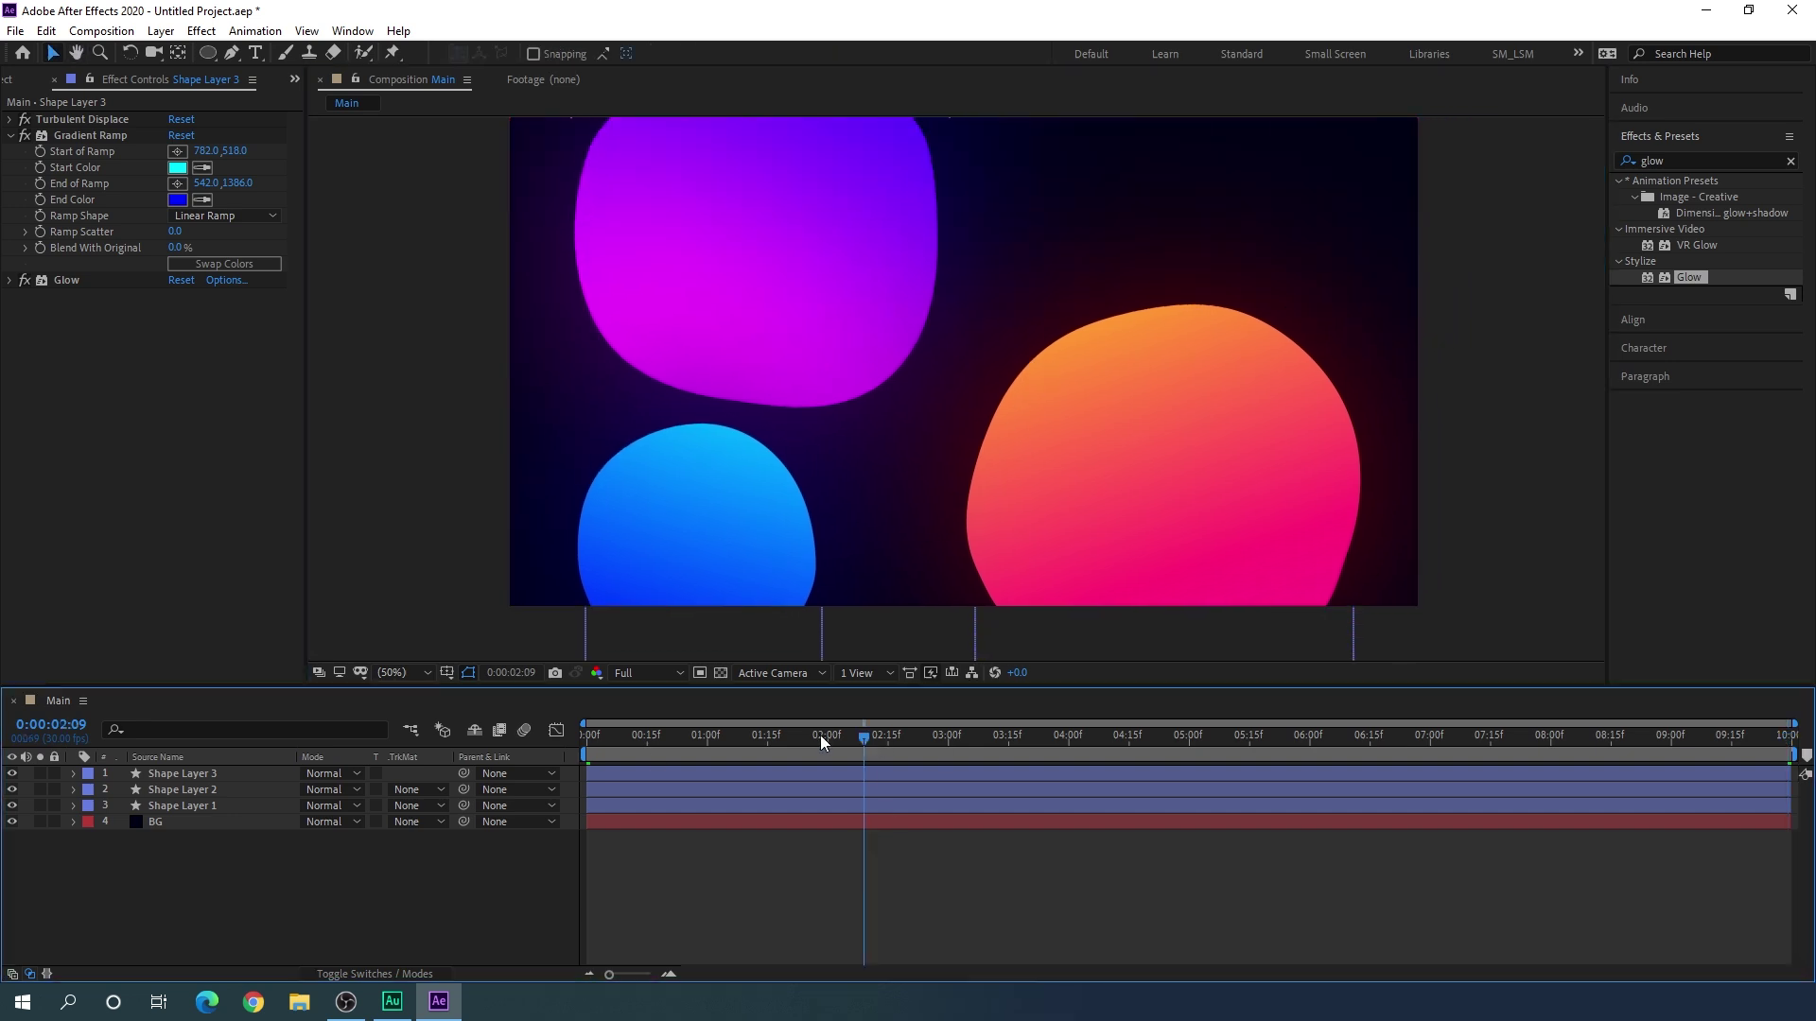
Step: Scrub to 0:00:07:13 and draw a white rounded rectangle about 1424 by 736 across the middle of the composition as a new shape layer
left_click(1160, 737)
left_click_drag(1188, 751, 1480, 813)
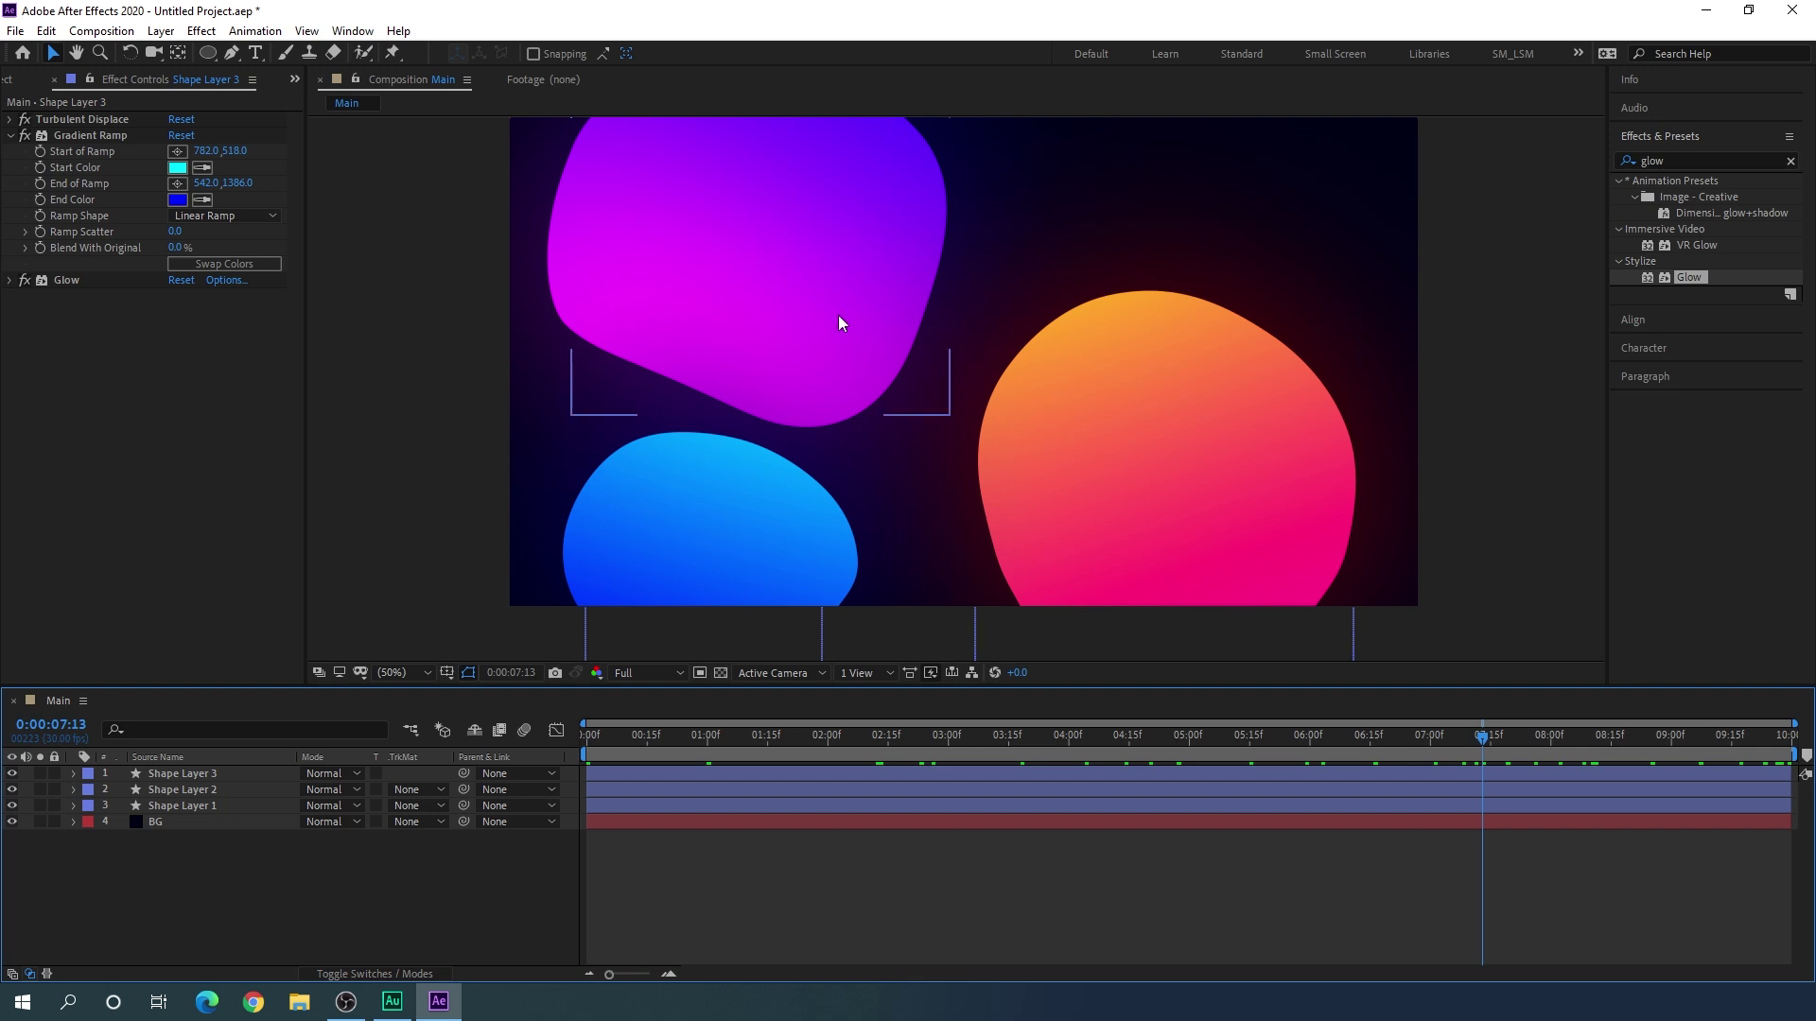
left_click_drag(207, 50, 343, 71)
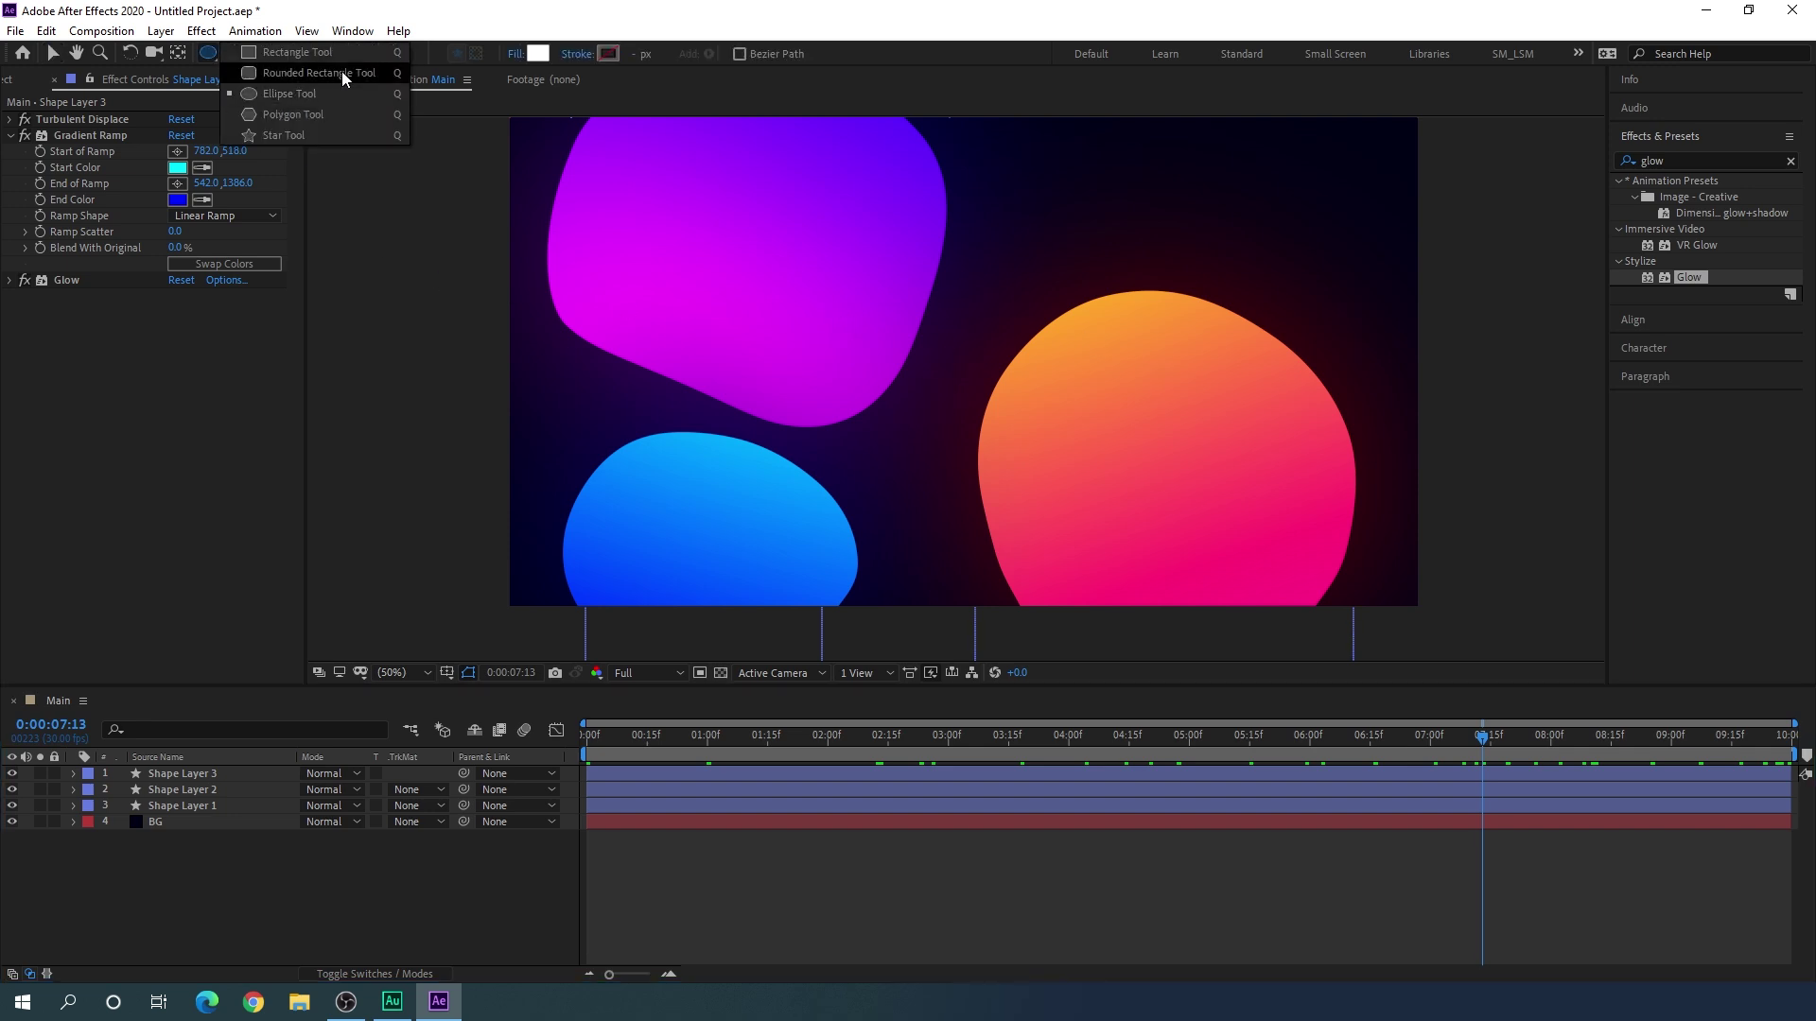
left_click(326, 74)
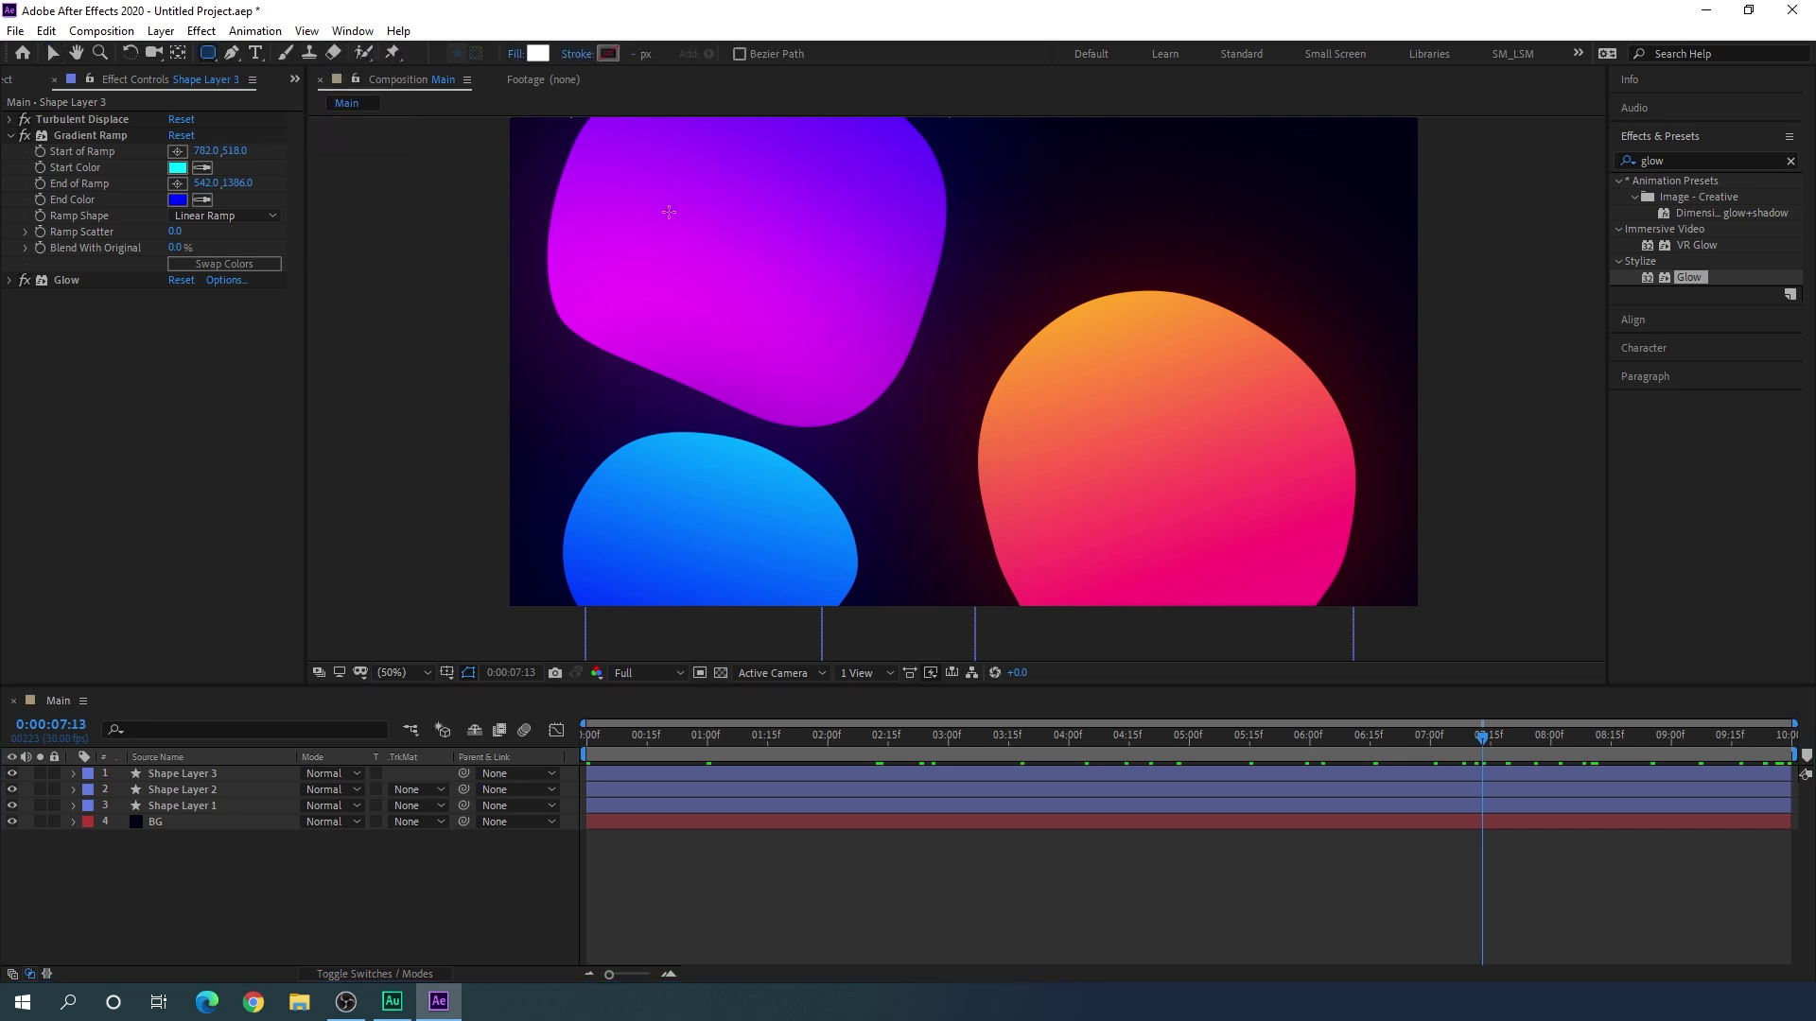
left_click(640, 195)
left_click_drag(640, 195, 1314, 542)
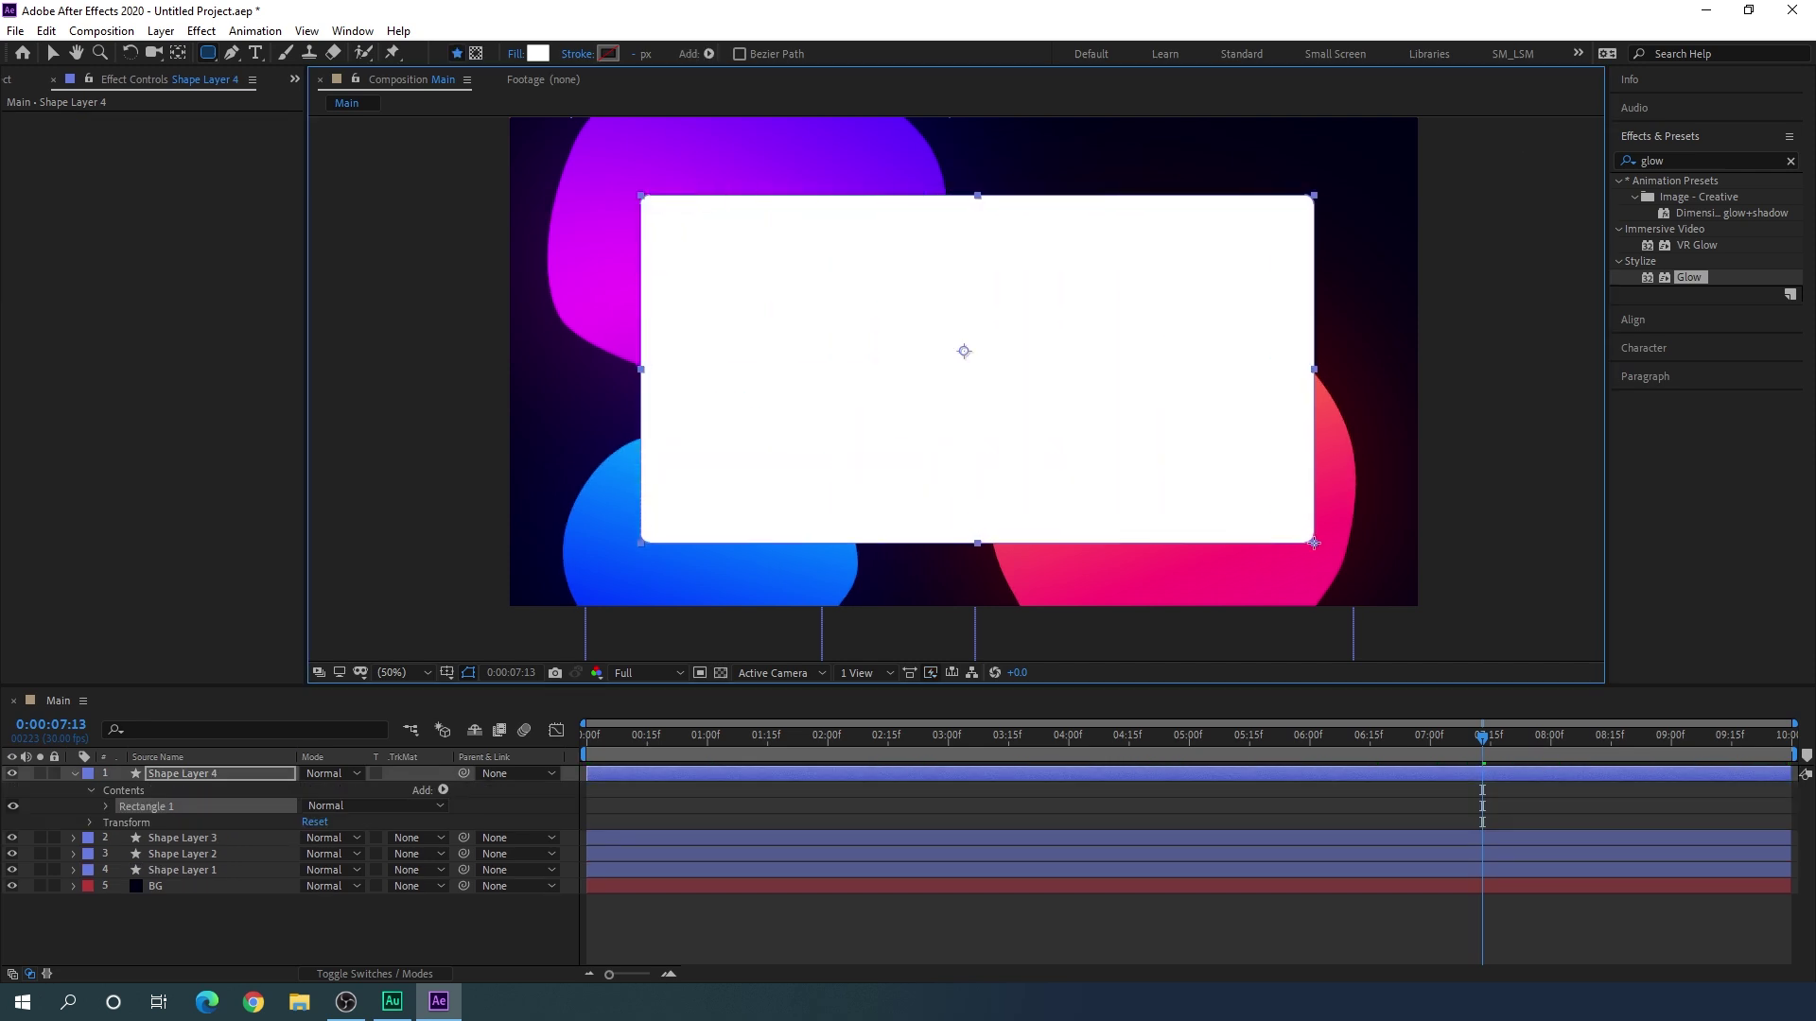
Step: Set the rectangle path's size to 1450 by 750
left_click(105, 806)
left_click(121, 823)
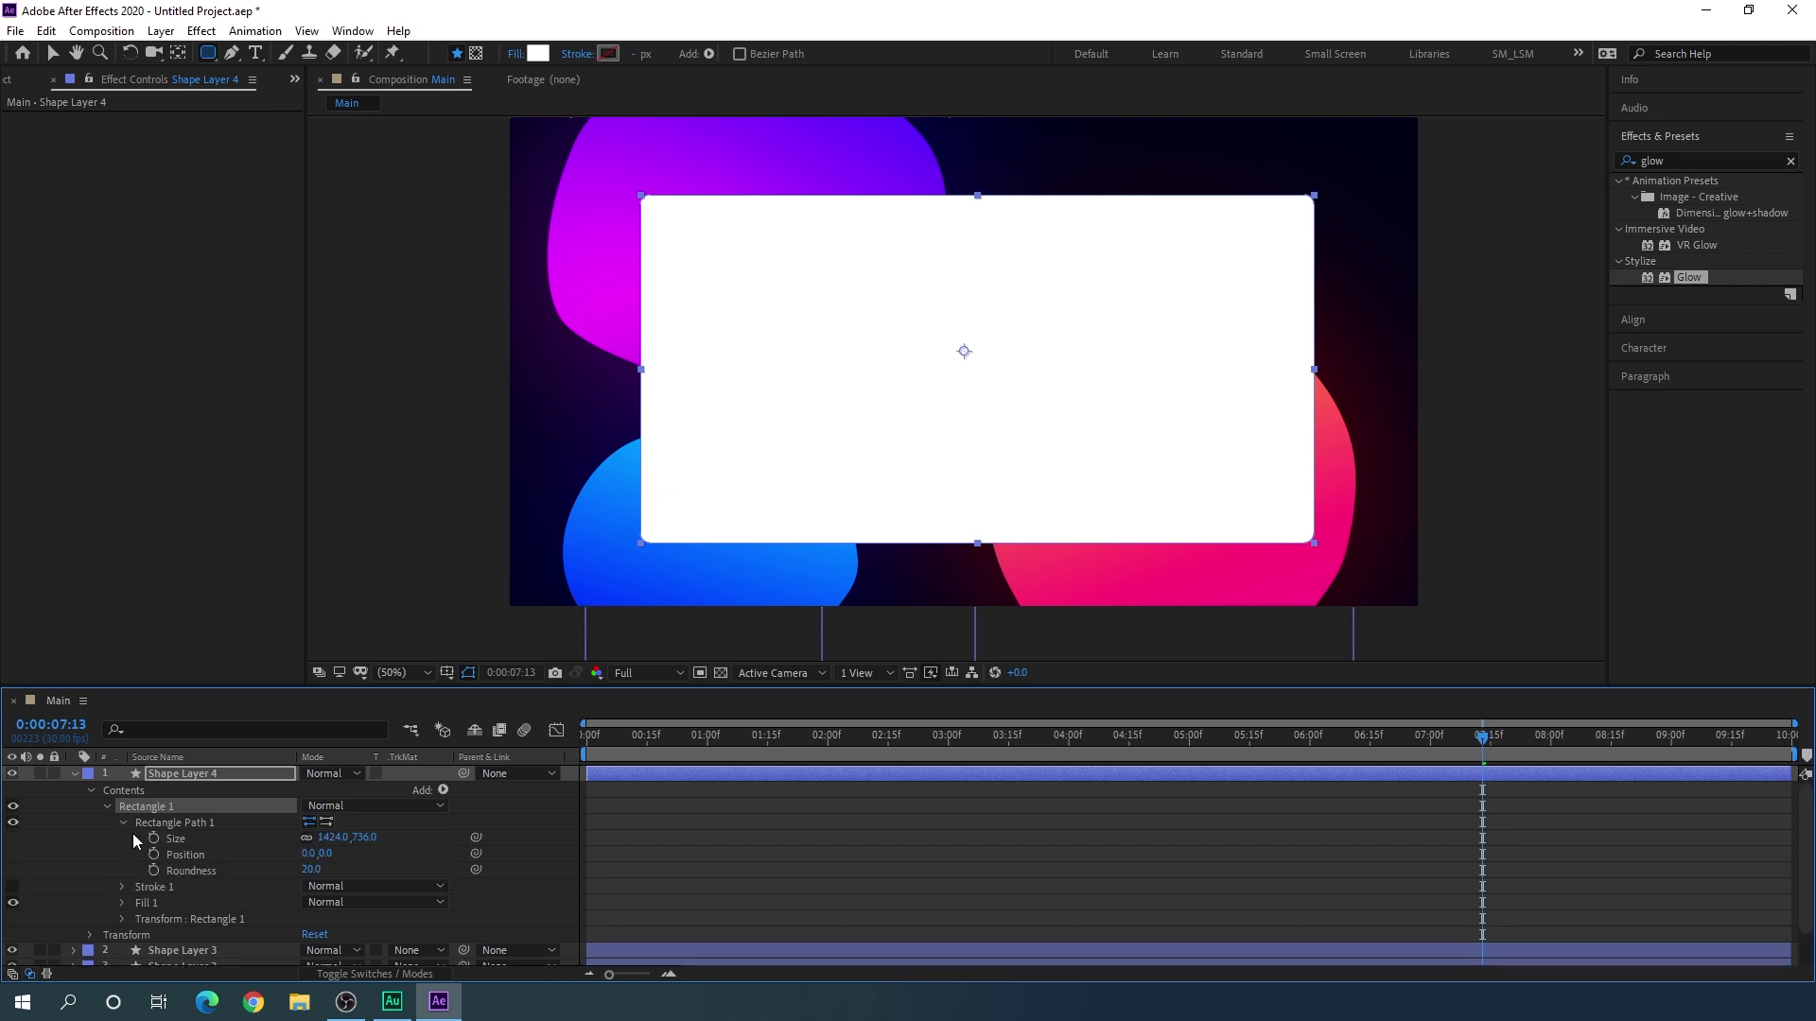
left_click(331, 837)
type("1450")
key("Return")
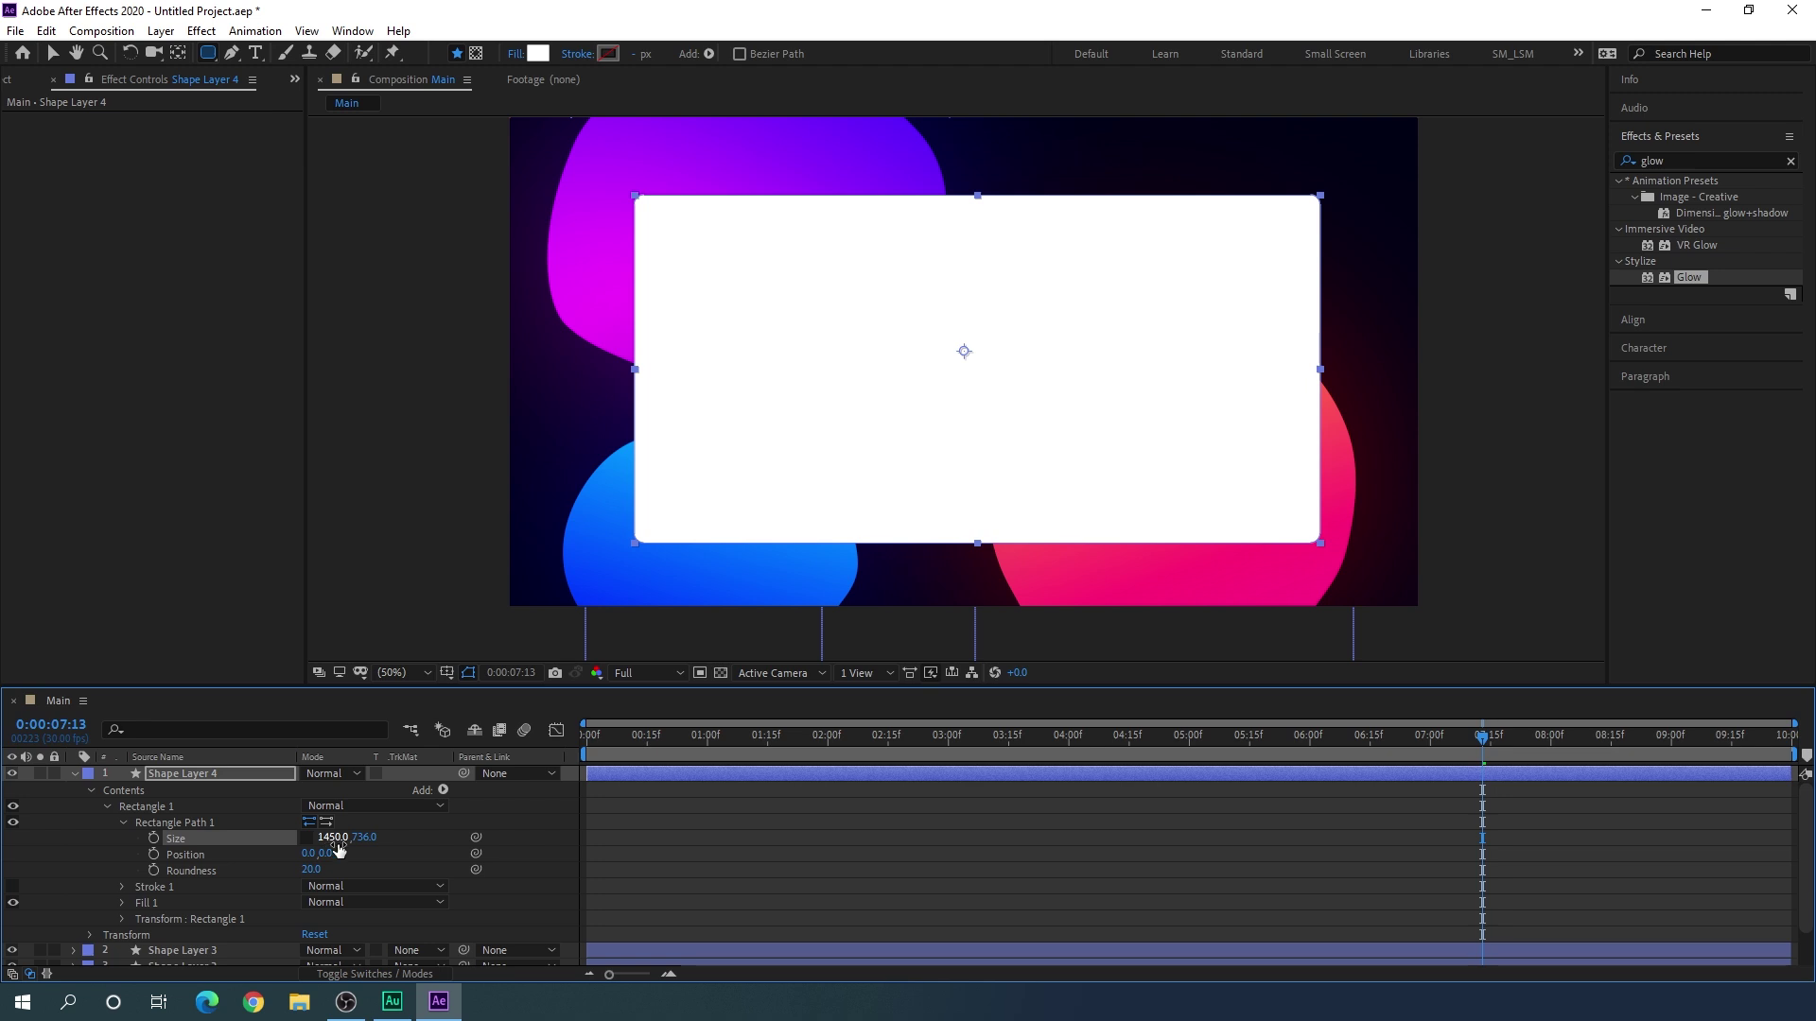
left_click(363, 837)
type("50")
key("Return")
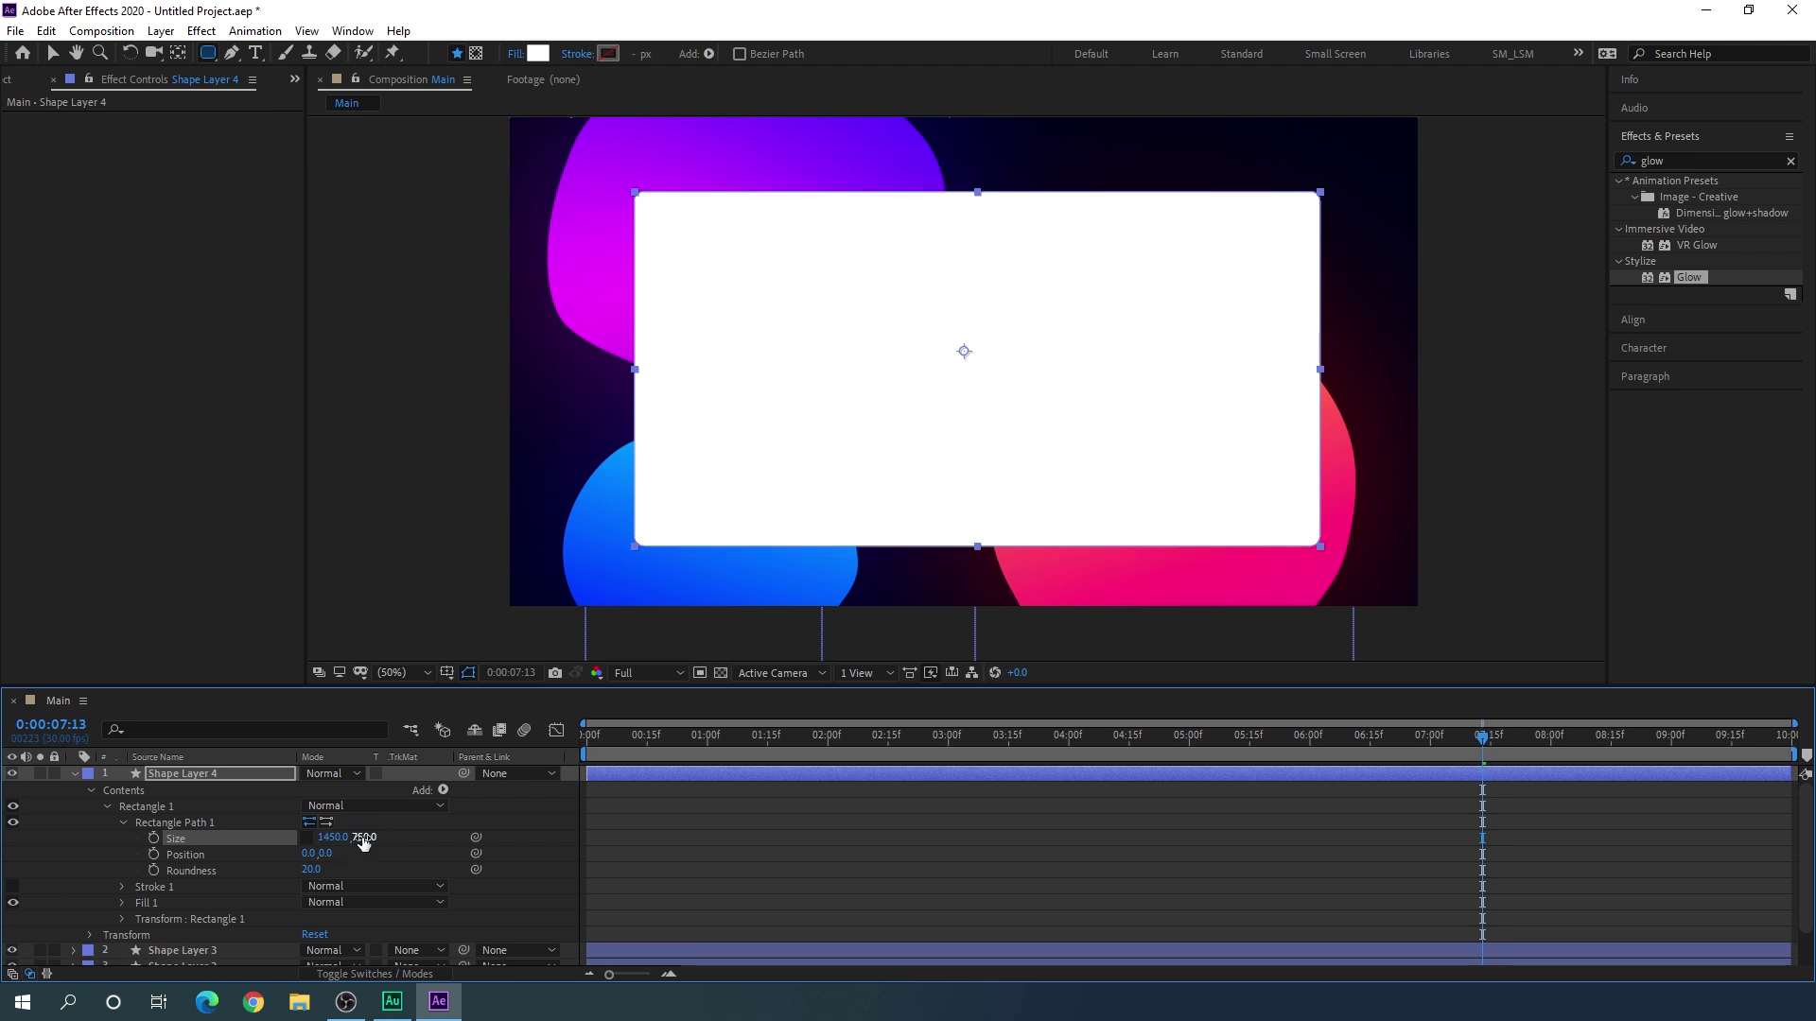
Step: Increase the rectangle path's roundness to give it strongly rounded corners
left_click(311, 869)
type("1")
key("Return")
left_click(74, 774)
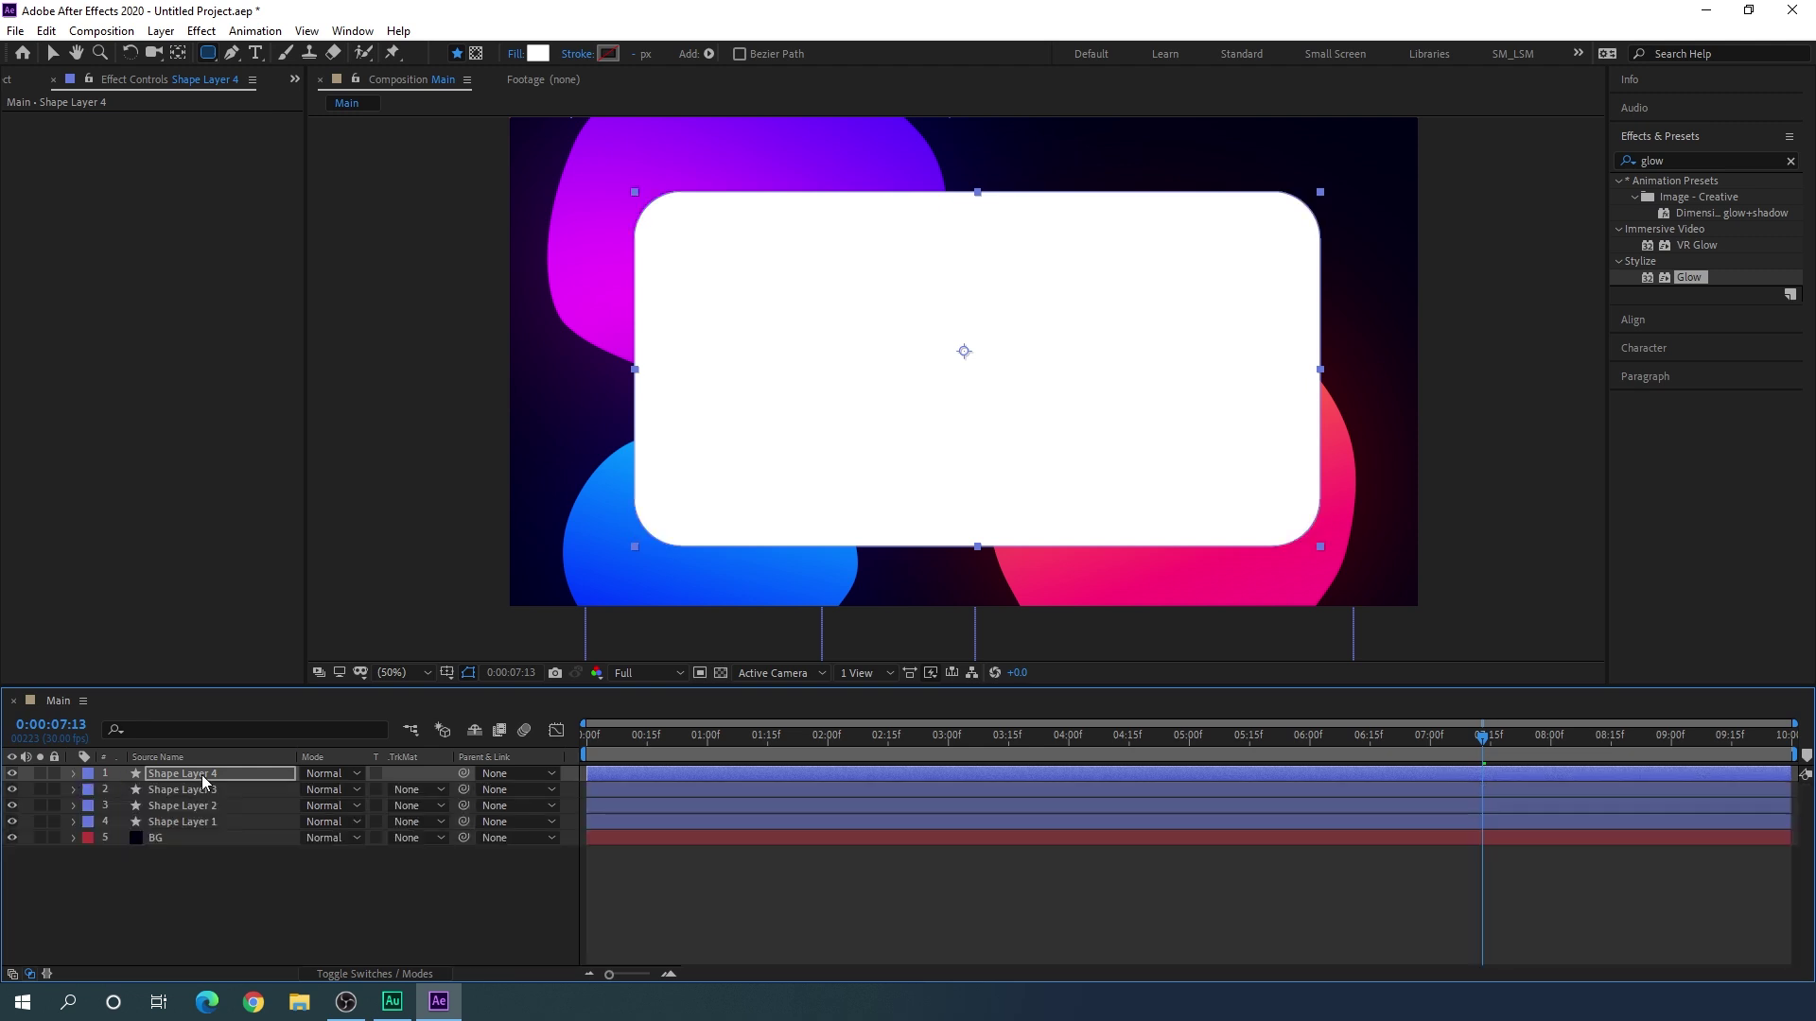
Step: Rename the rounded rectangle's layer as Glass
right_click(235, 774)
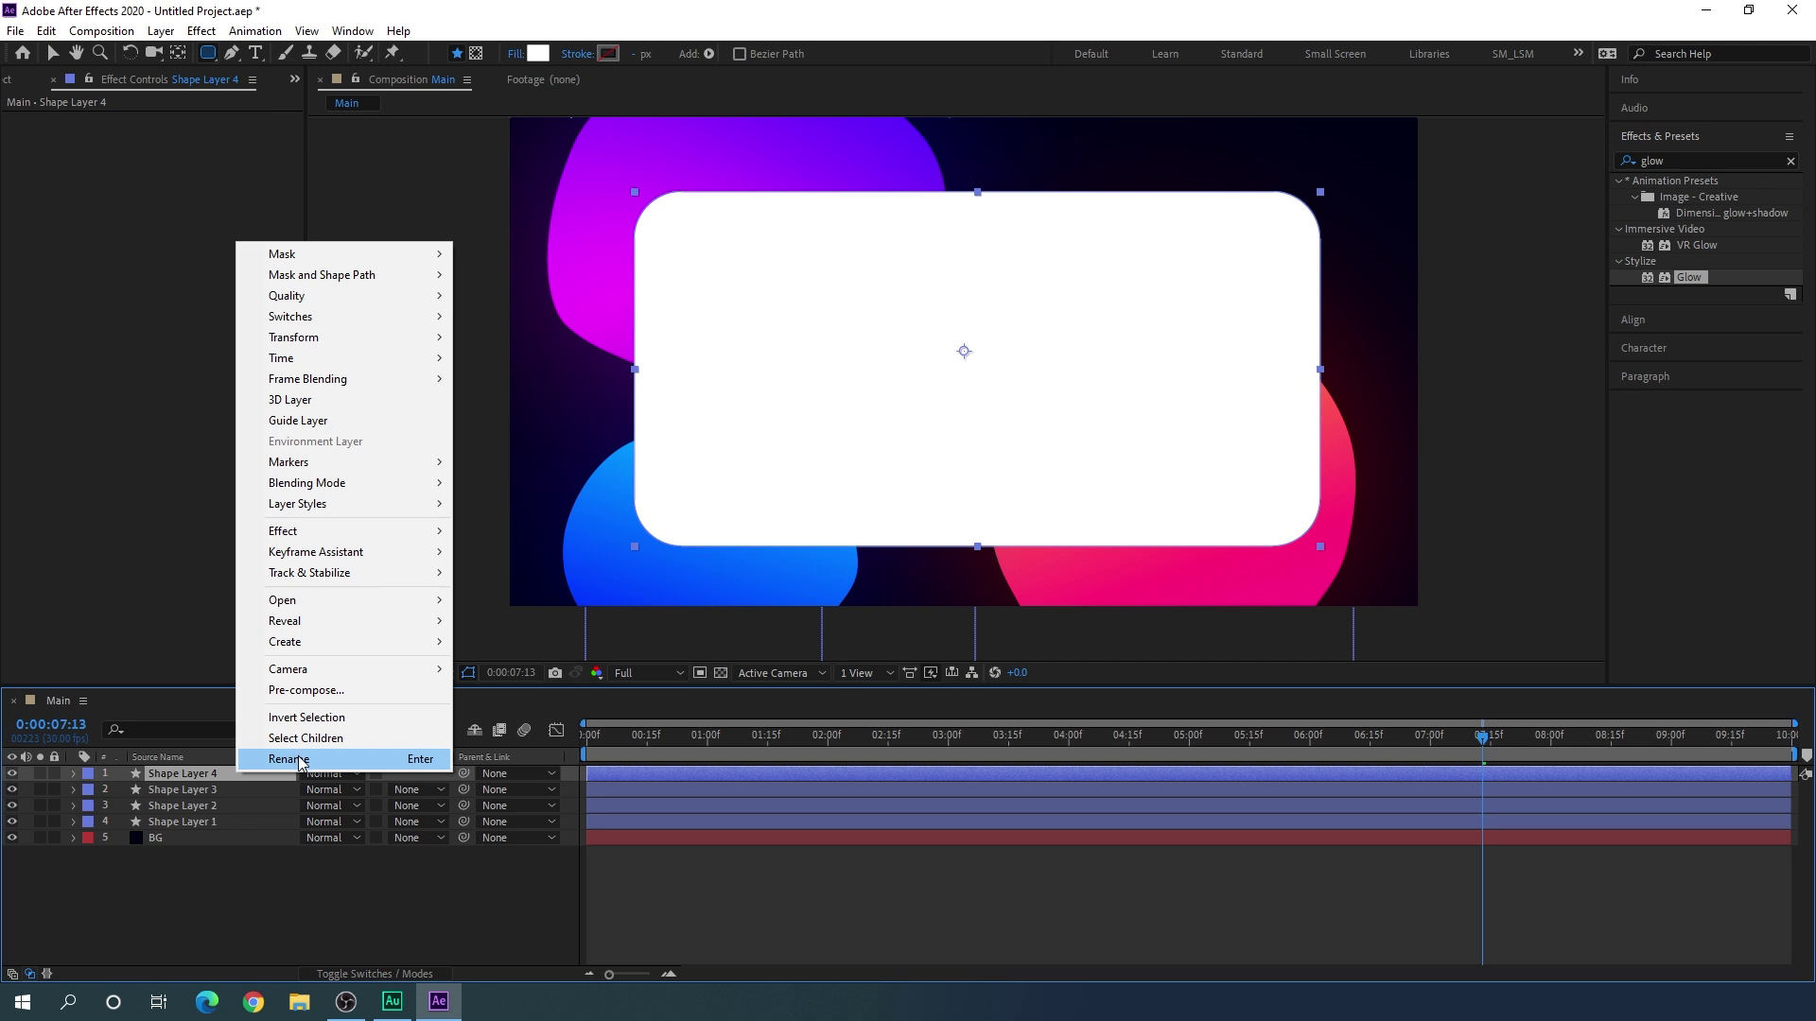
left_click(289, 759)
type("Glas")
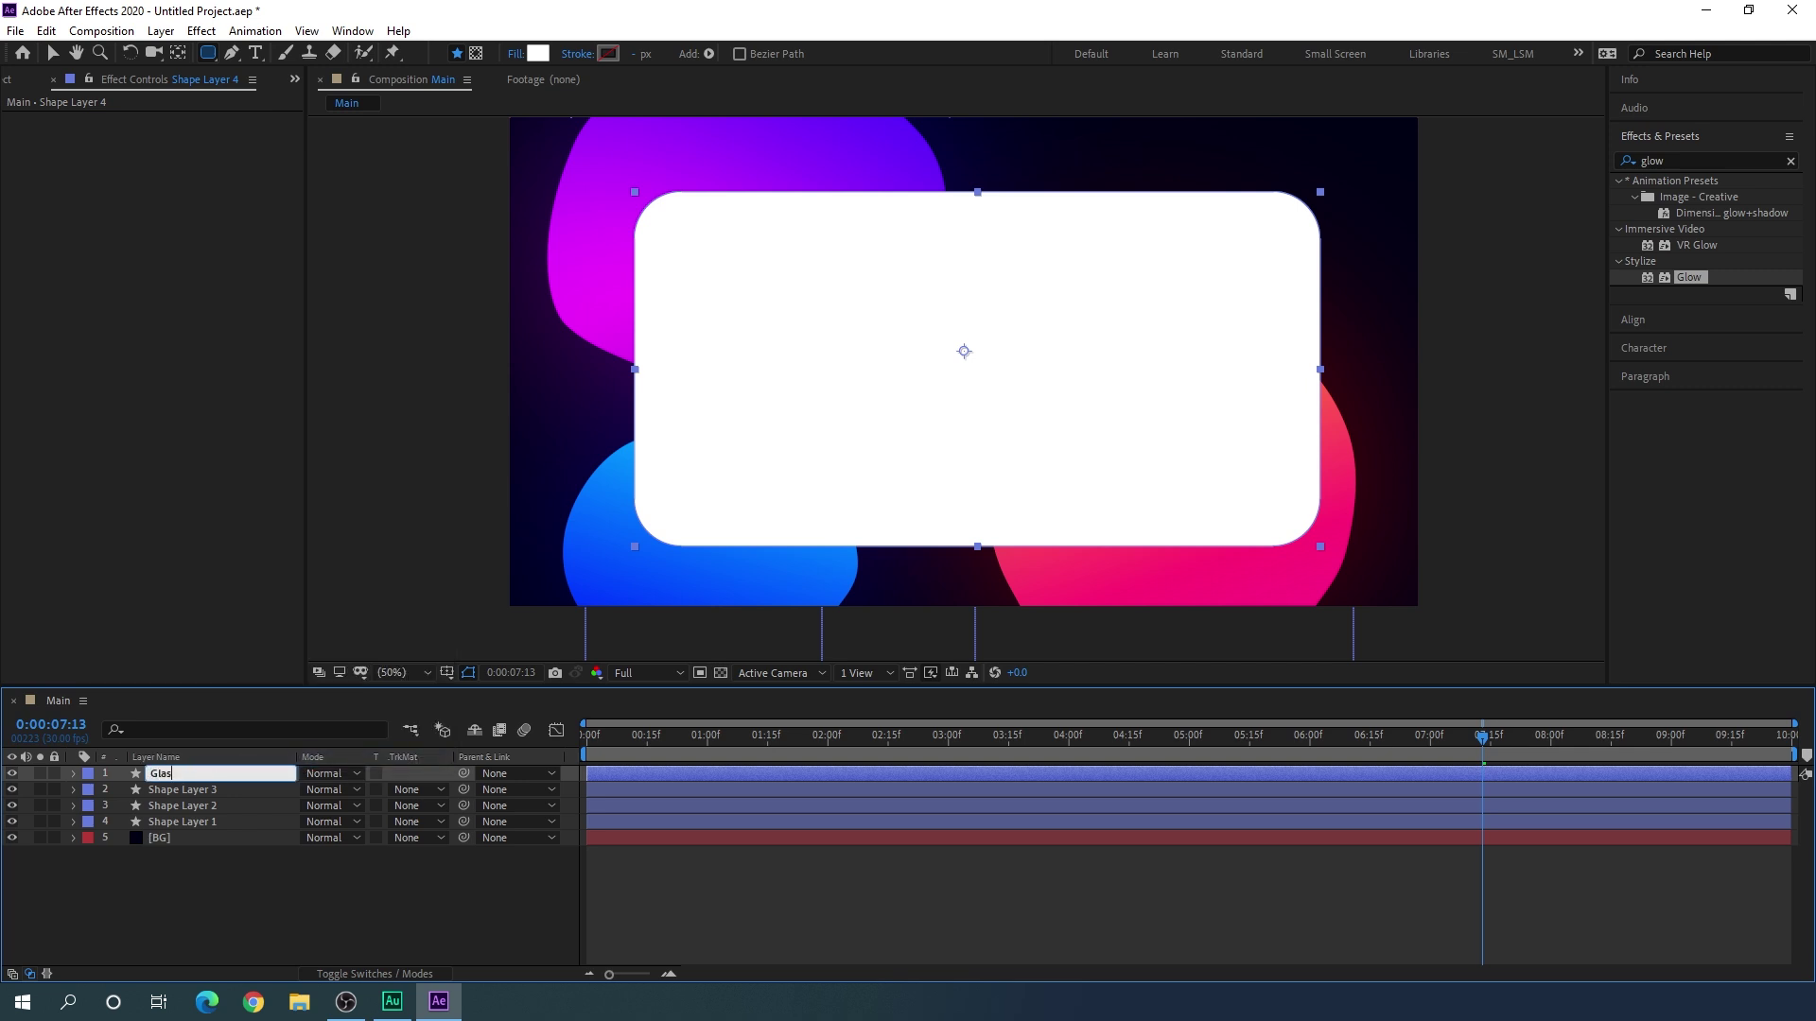
type("s")
key("Return")
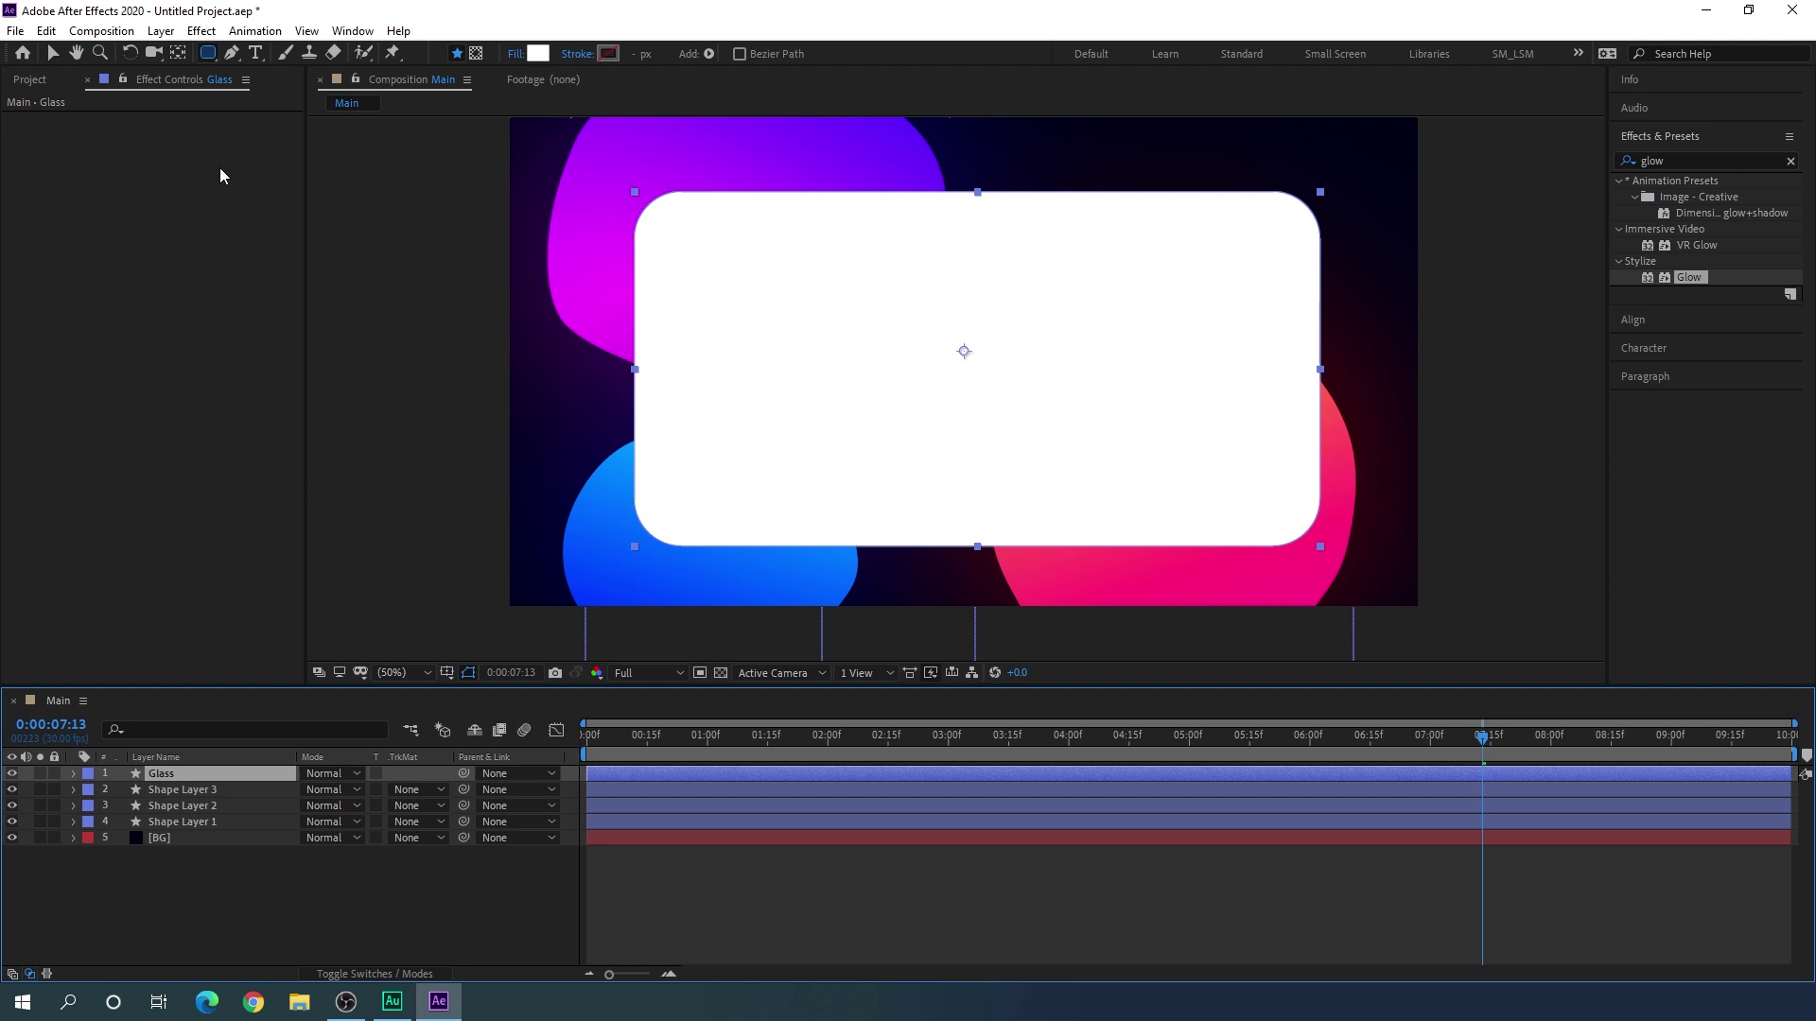
Step: Centre the Glass layer's anchor point on the rectangle and align the layer horizontally and vertically to the centre of the composition
left_click(178, 53)
key("ctrl+alt+Home")
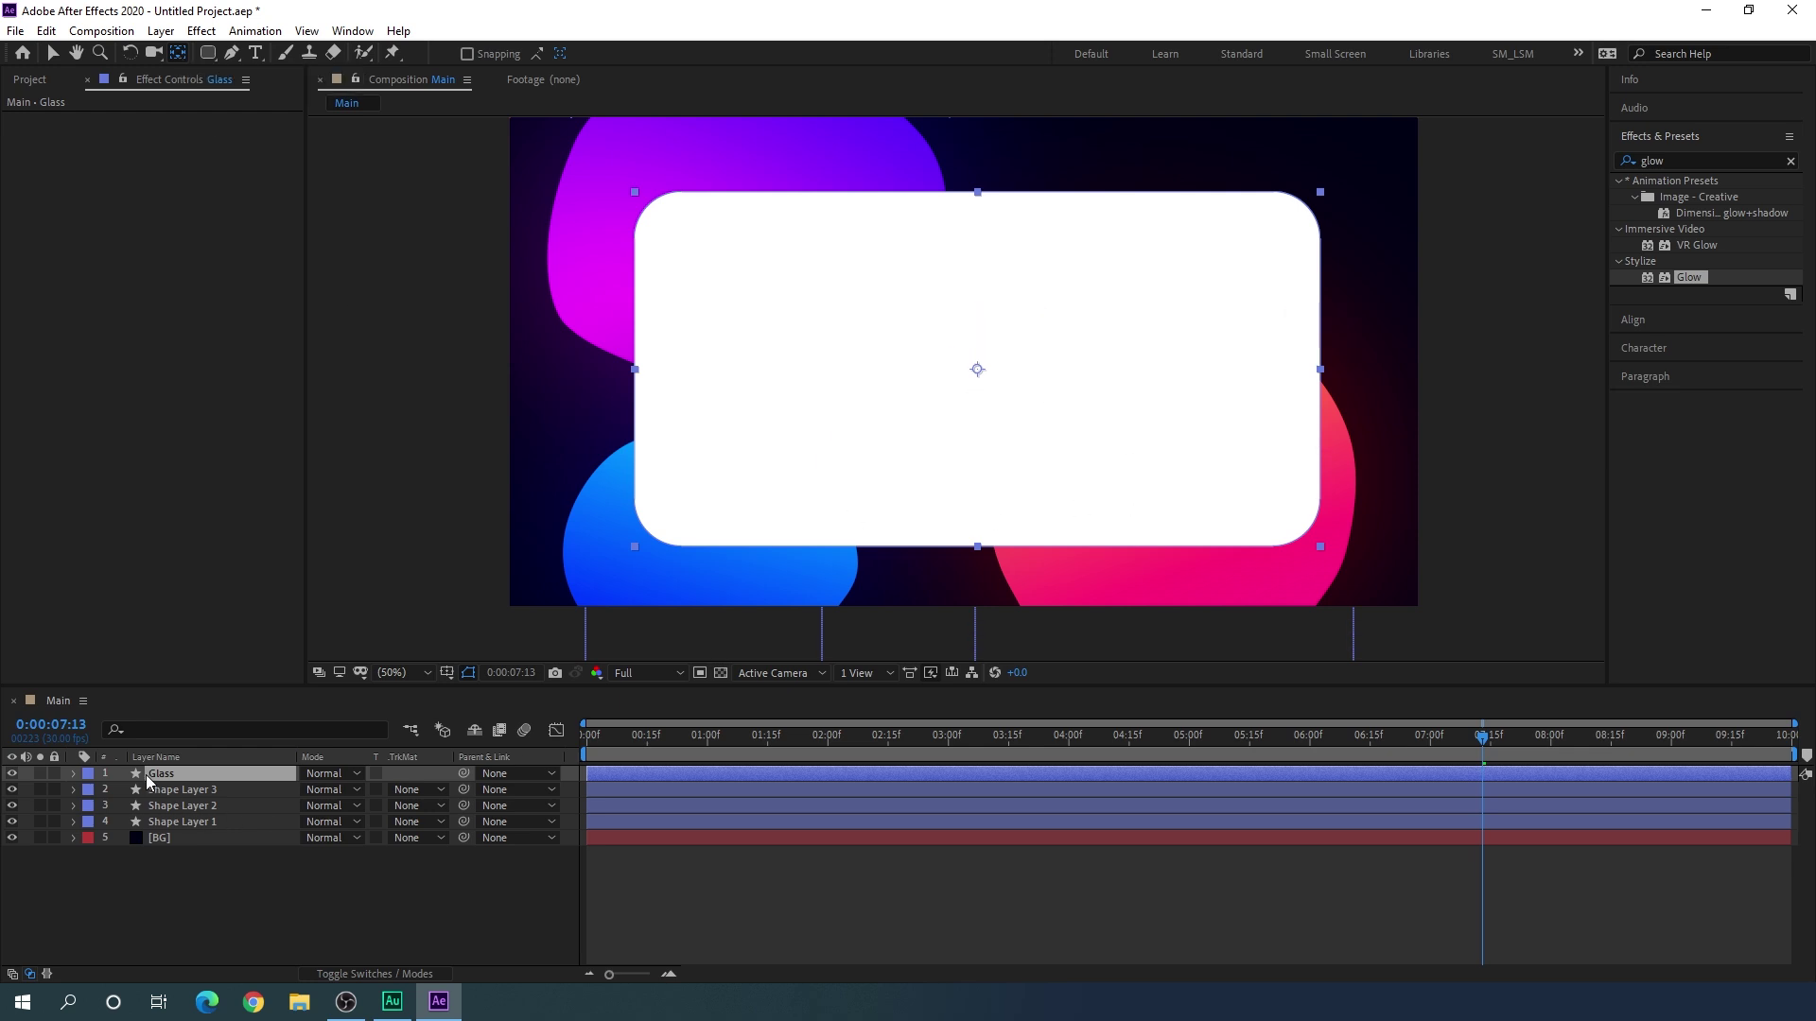
left_click(1657, 320)
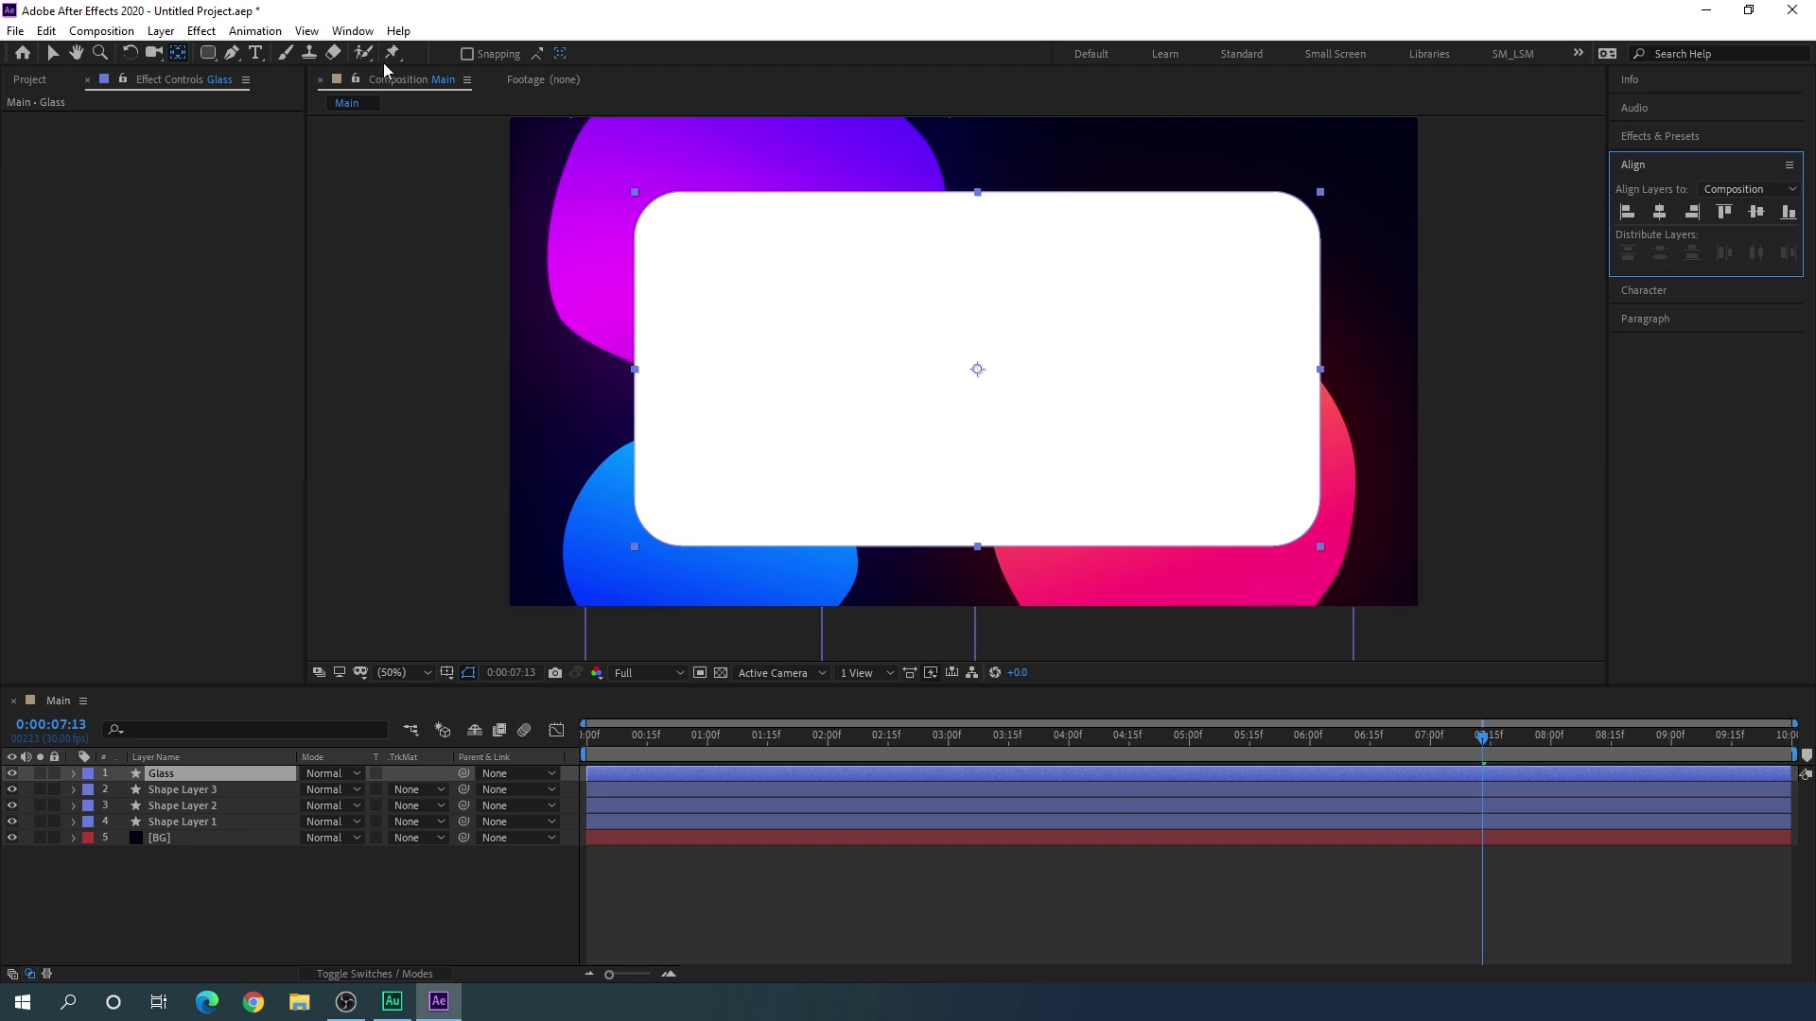
left_click(365, 38)
left_click(1399, 304)
left_click(1658, 211)
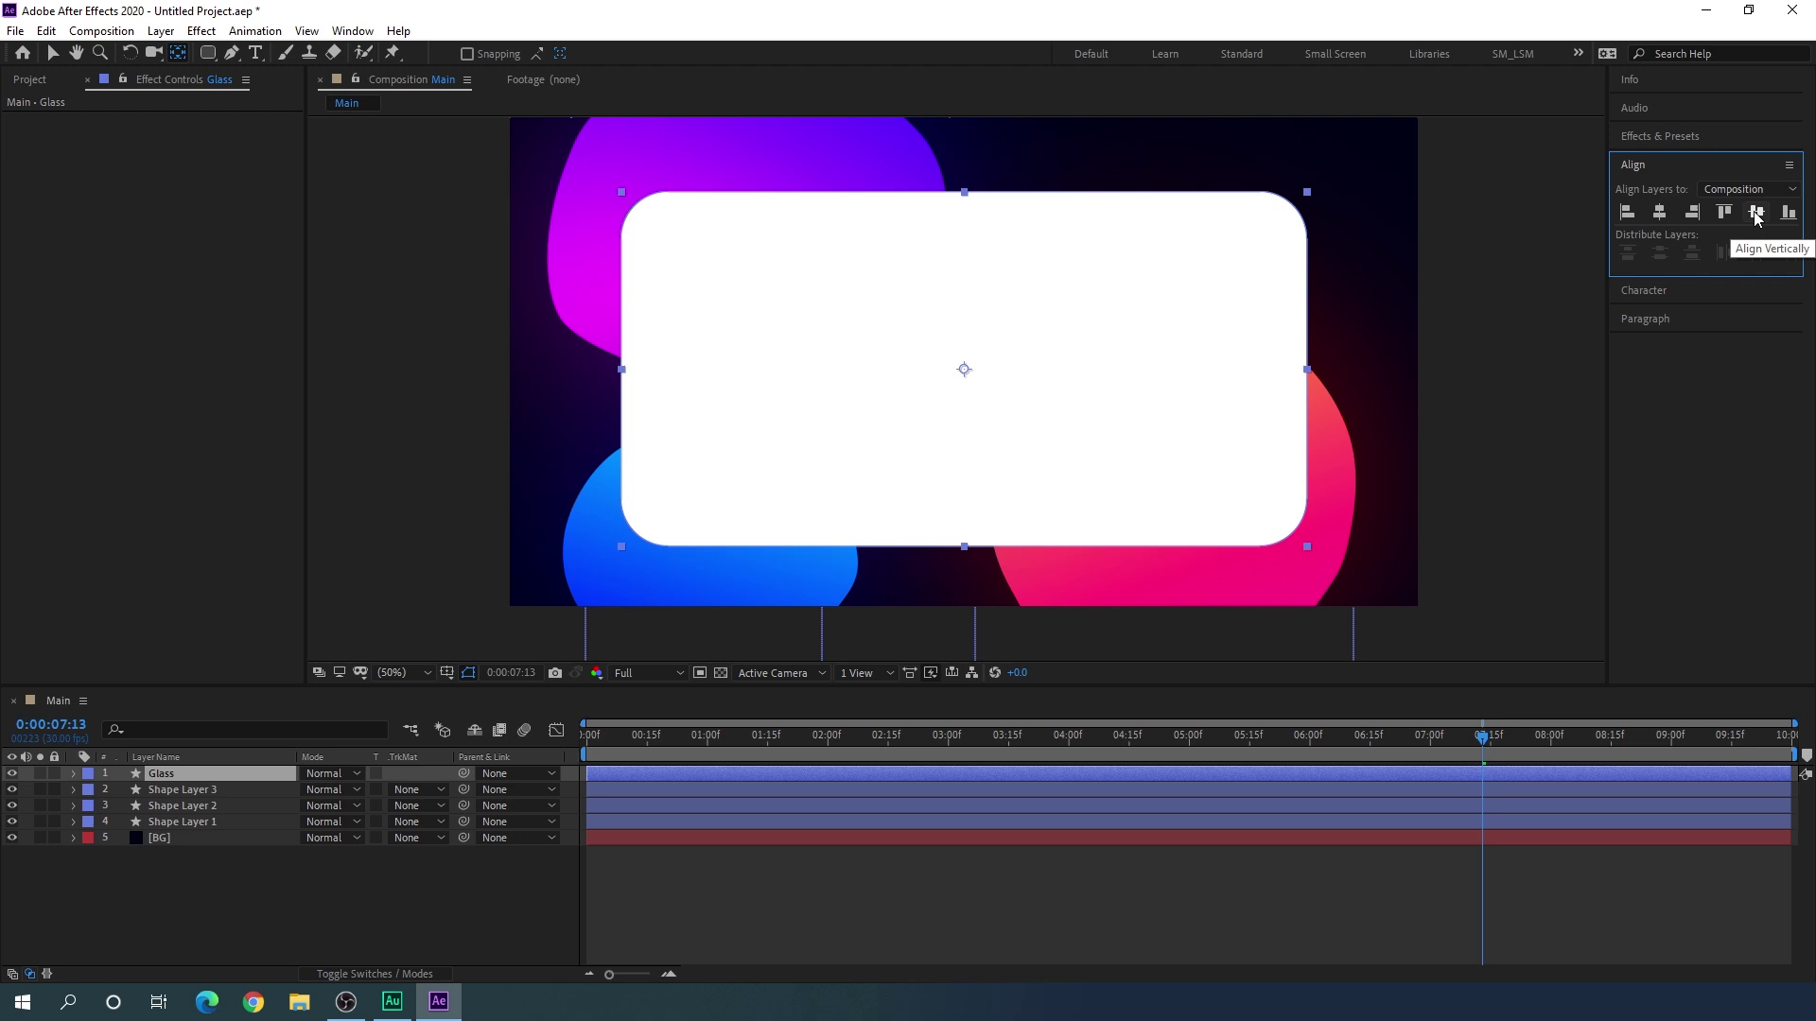
left_click(1757, 212)
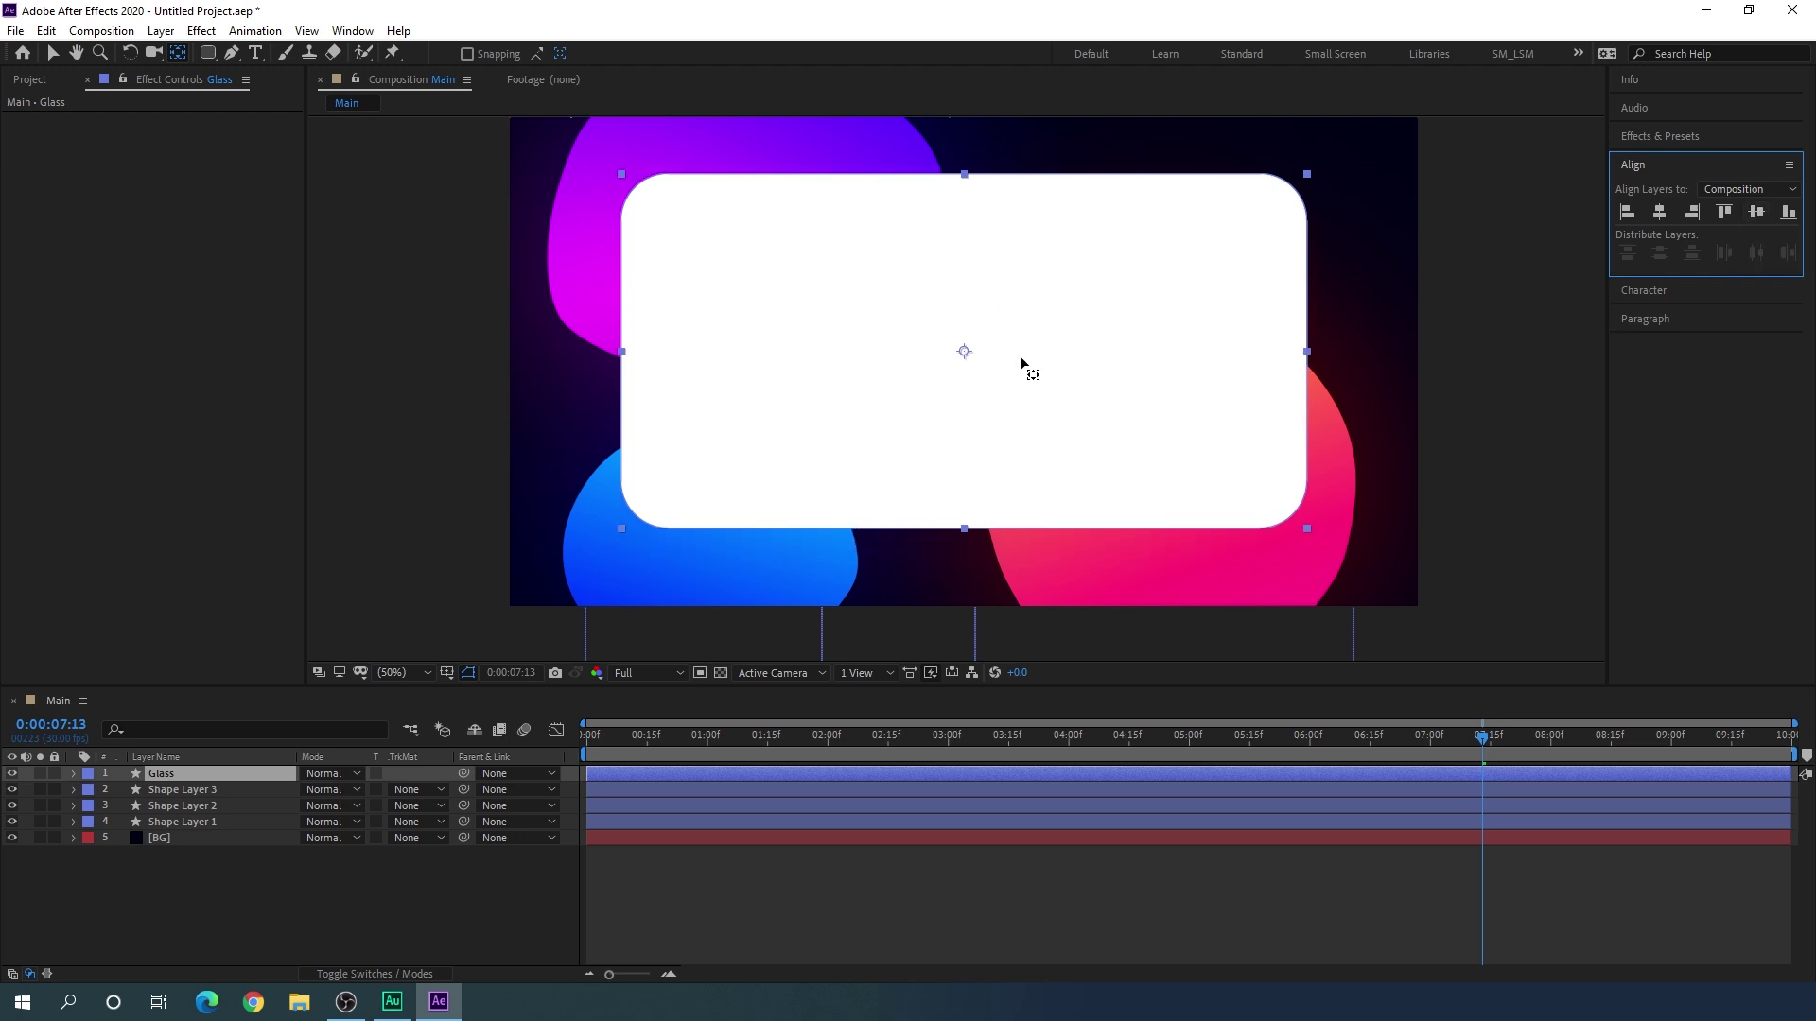
left_click(53, 53)
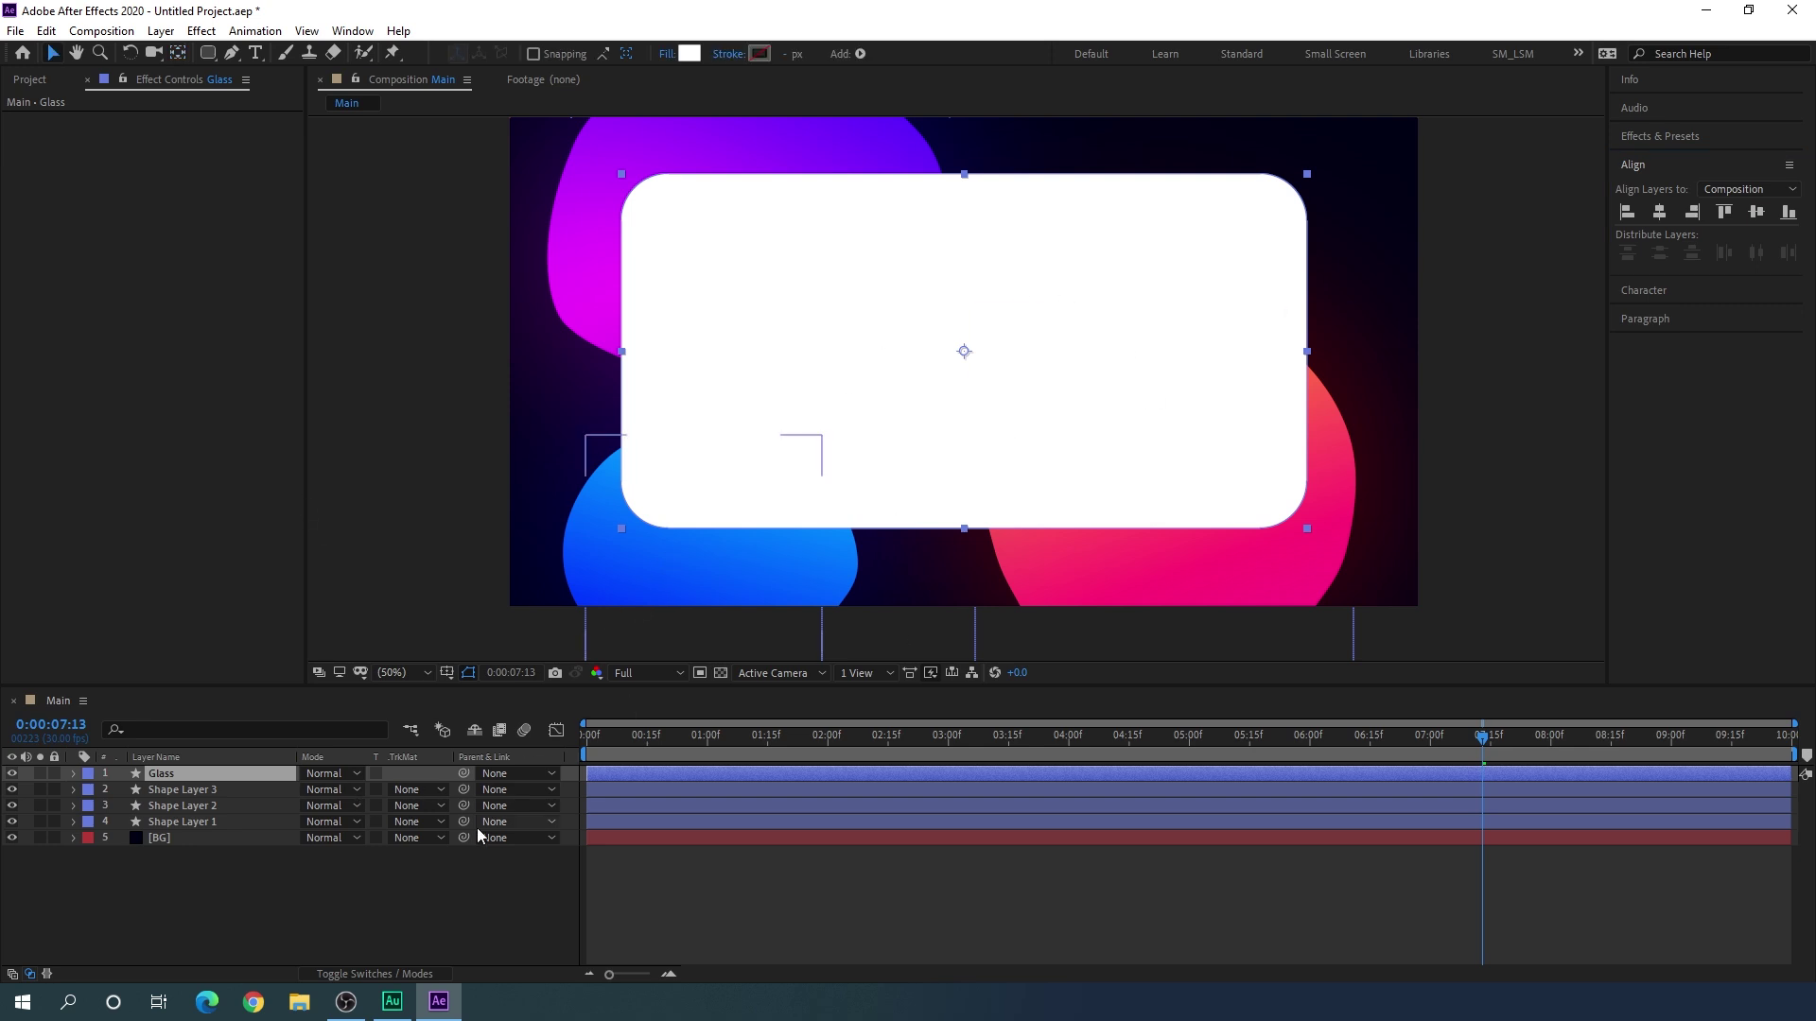
Step: Turn the Glass layer into an adjustment layer and apply the Fast Box Blur effect to it
left_click(344, 974)
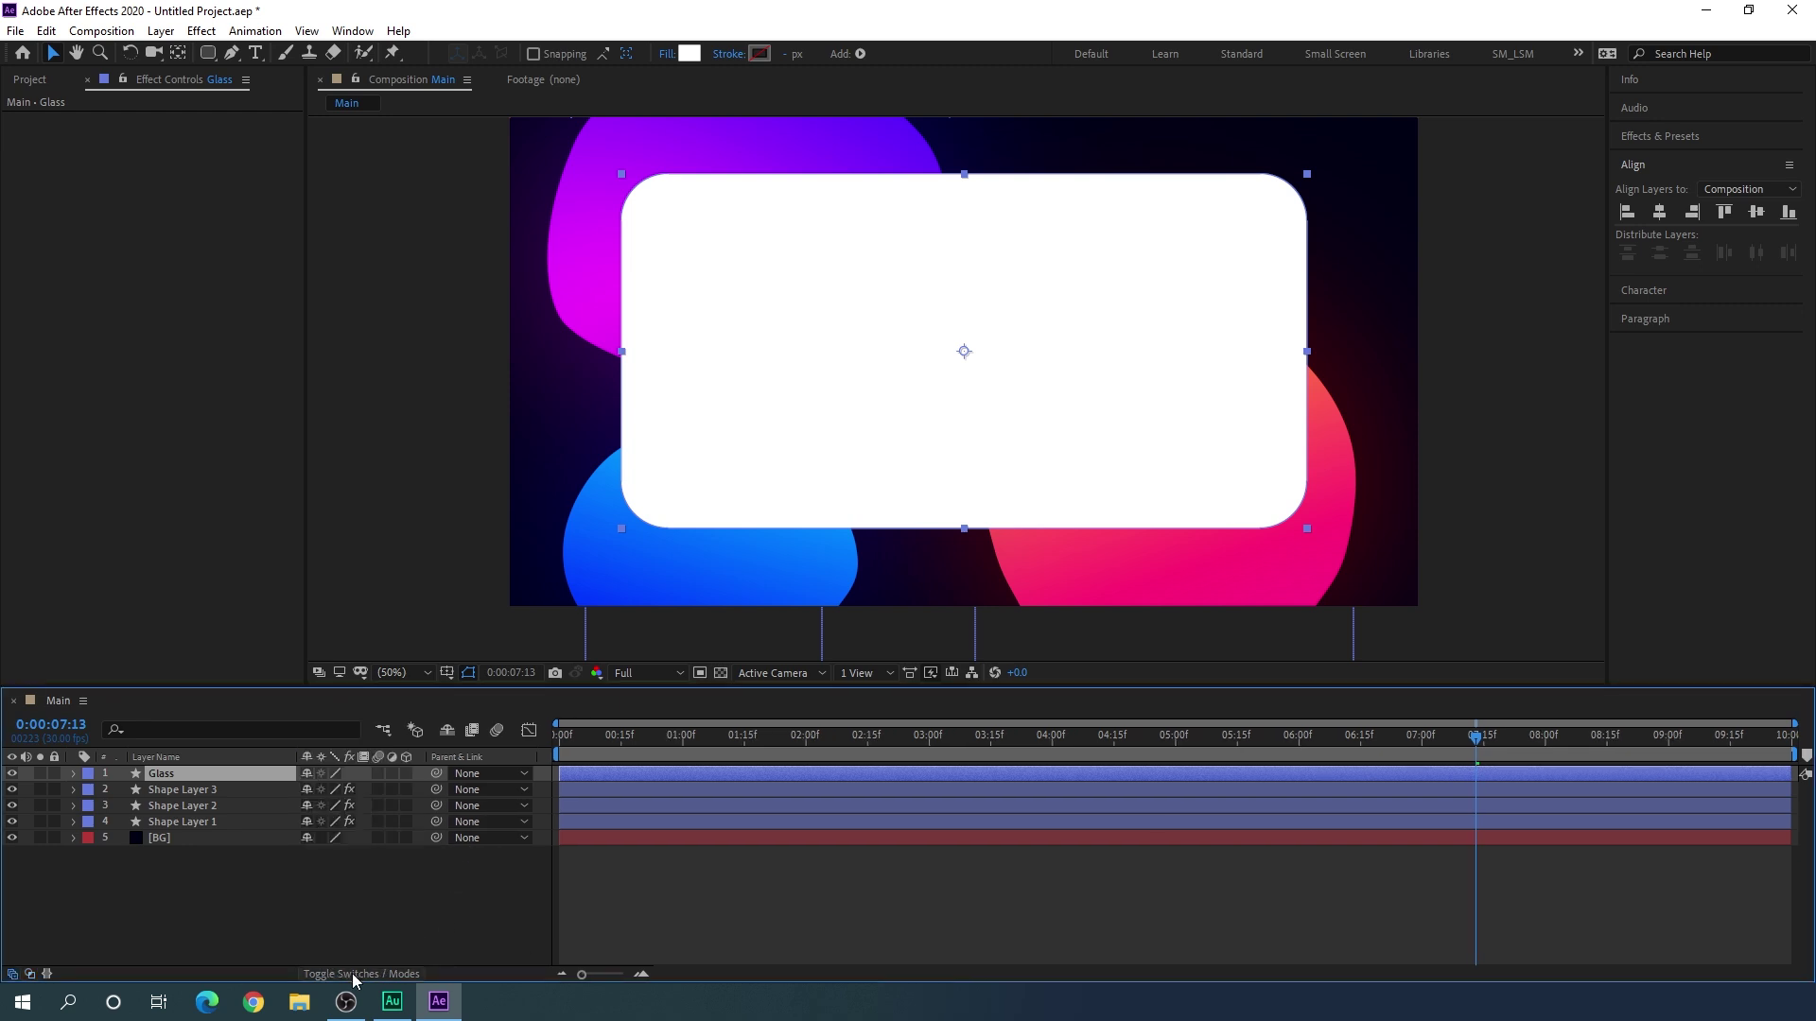
left_click(392, 774)
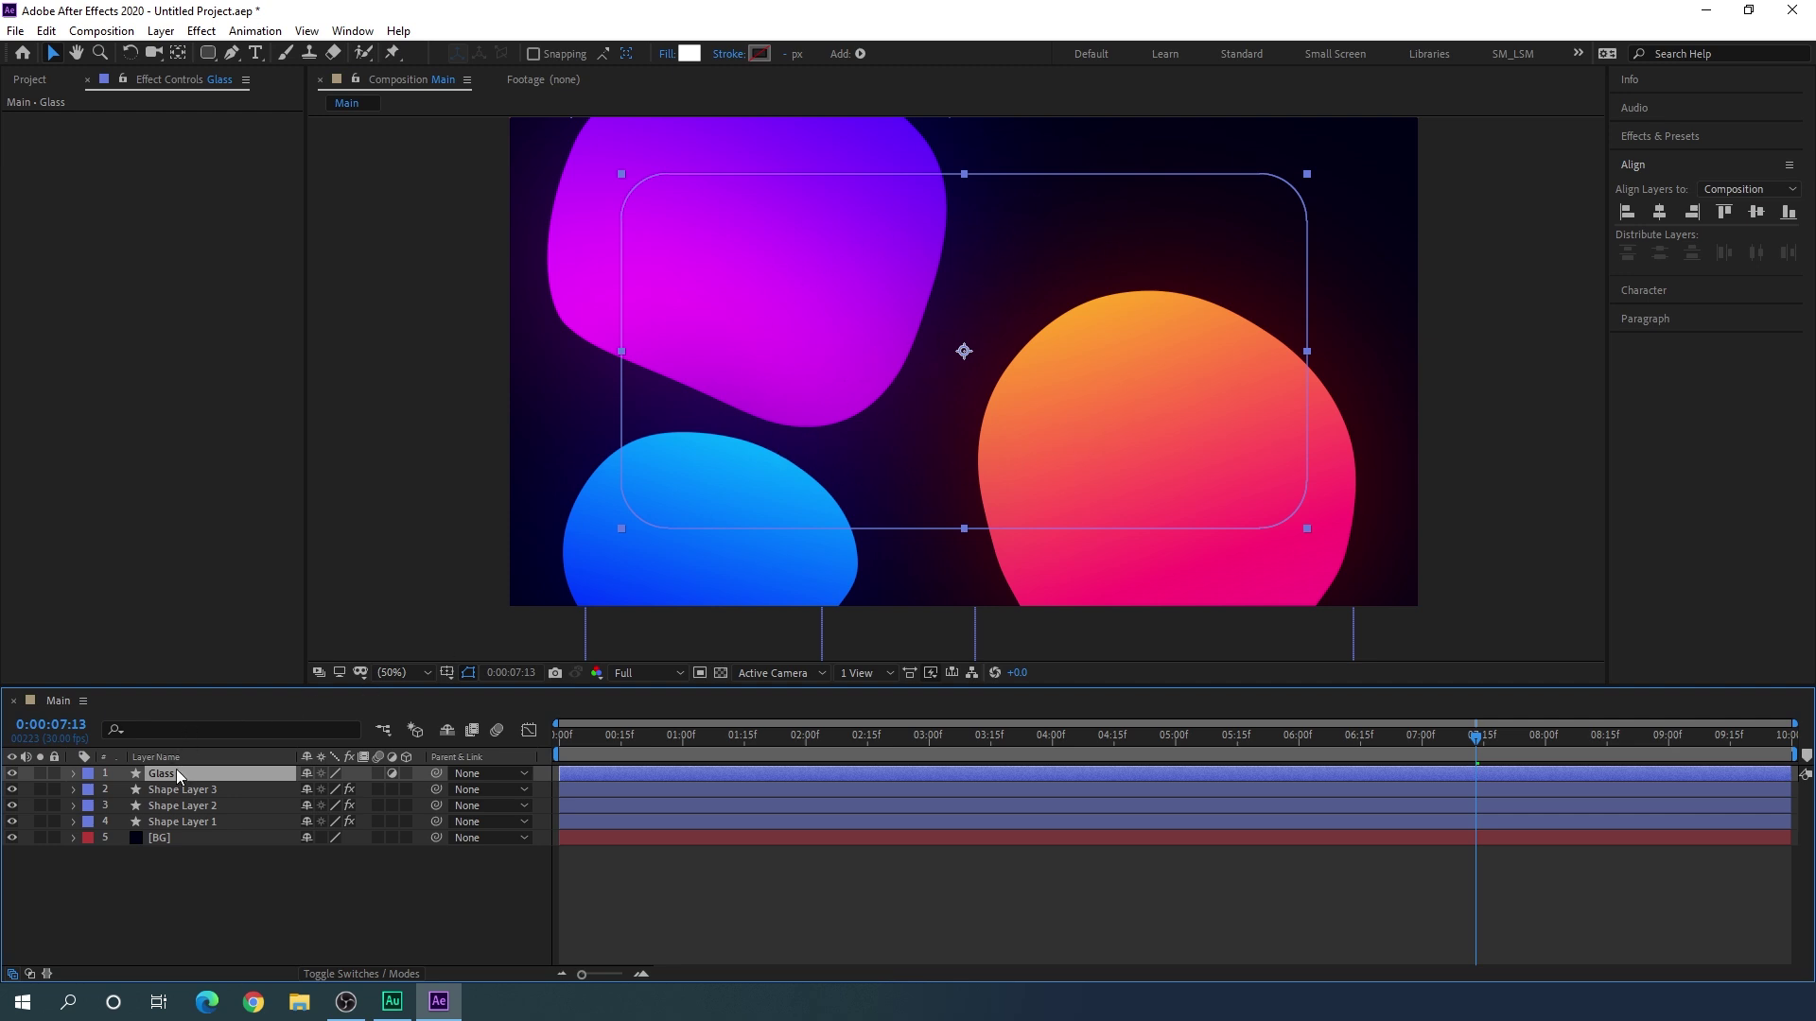
left_click(1657, 135)
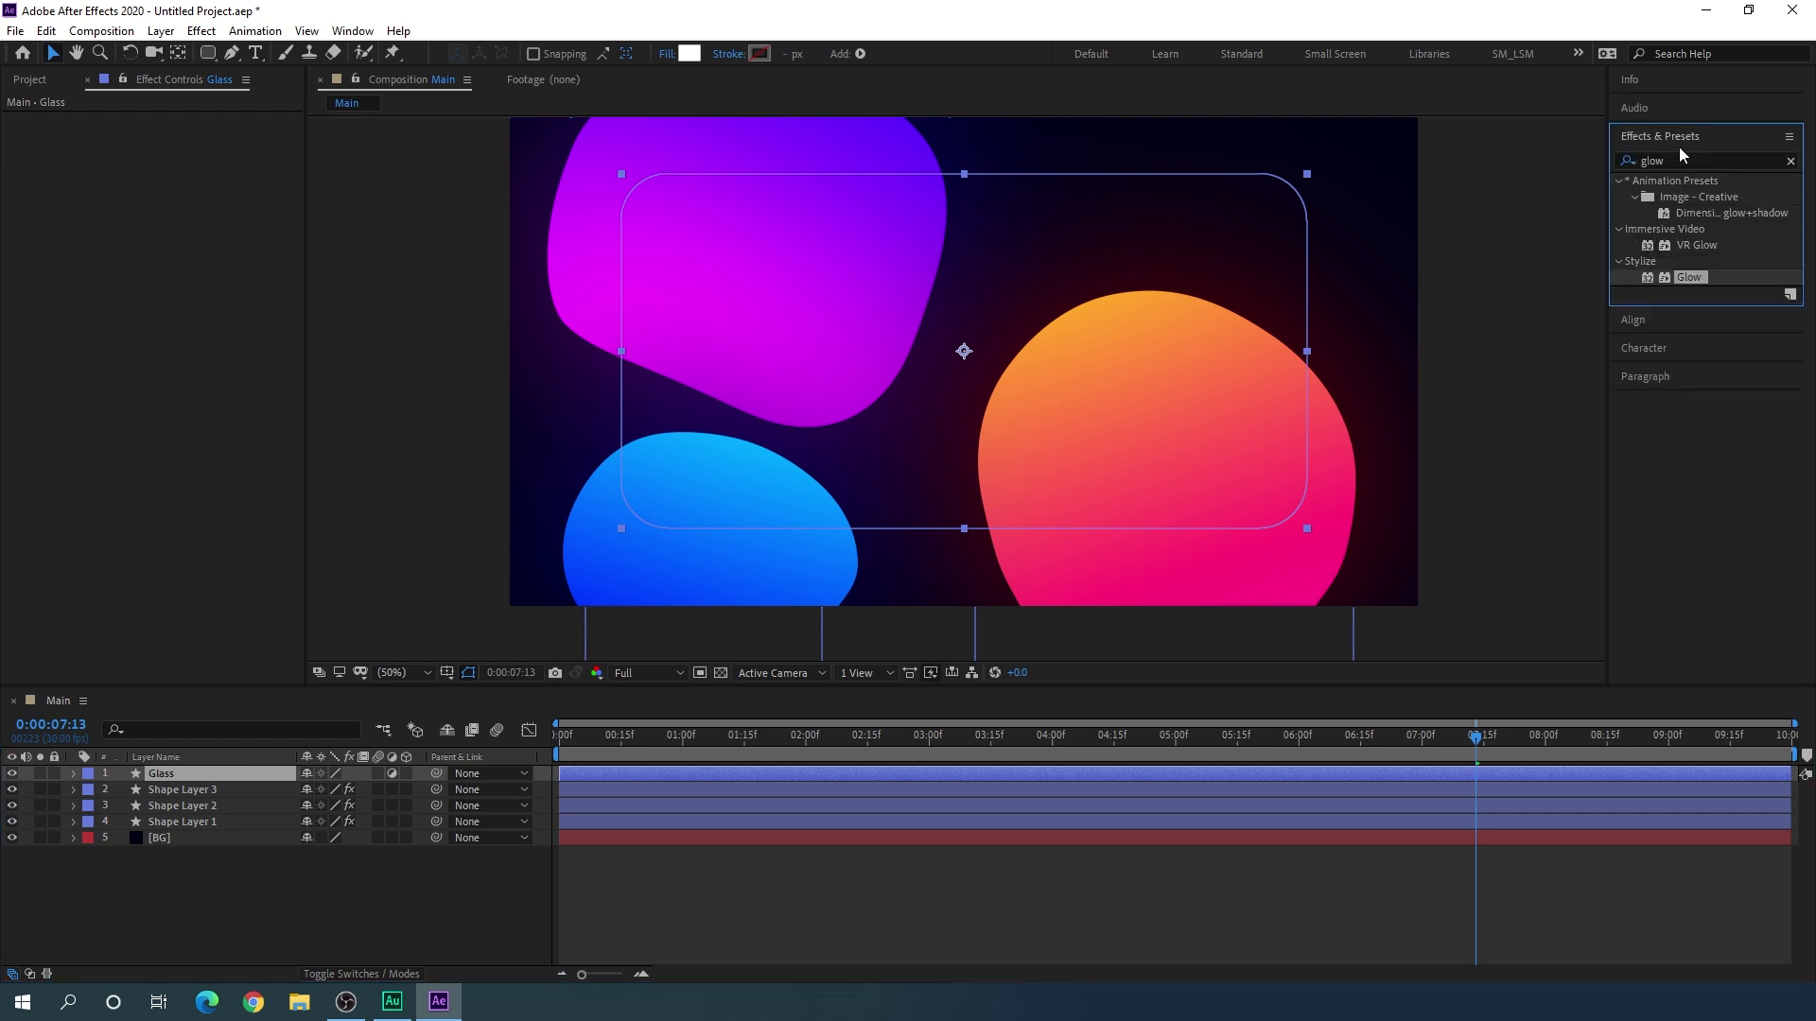
left_click(1790, 160)
type("blur")
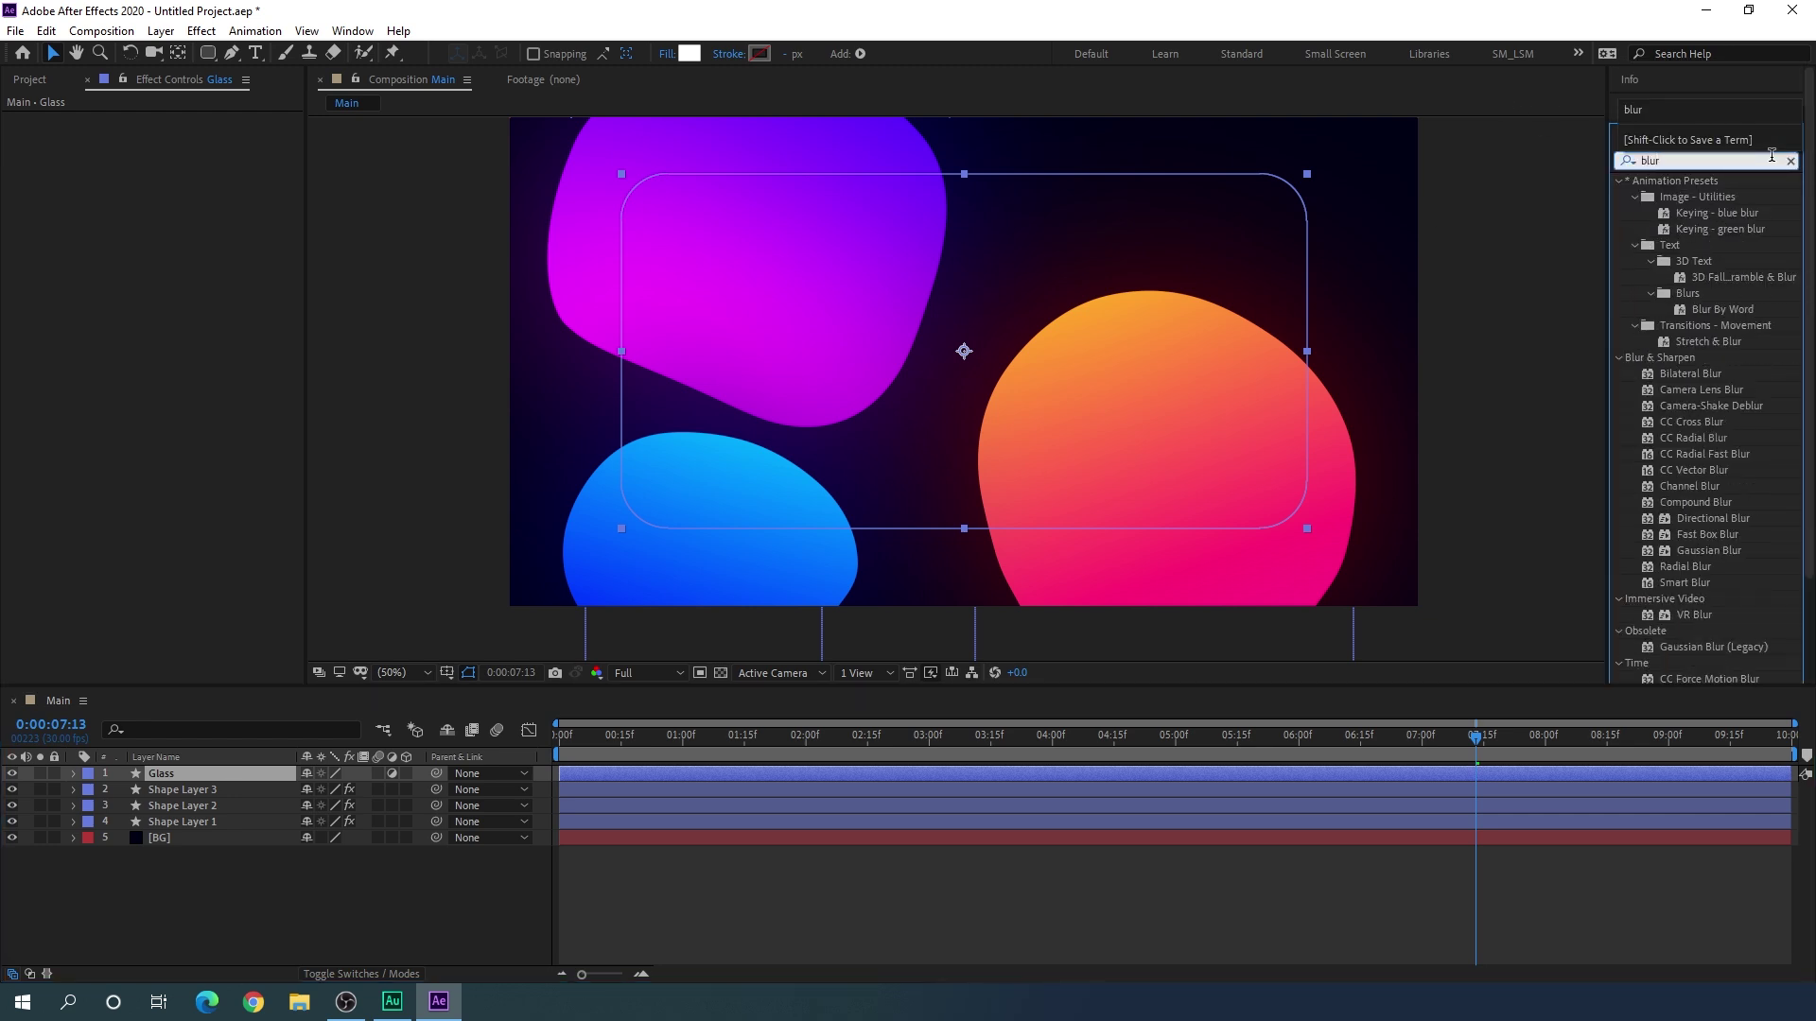
left_click(1707, 535)
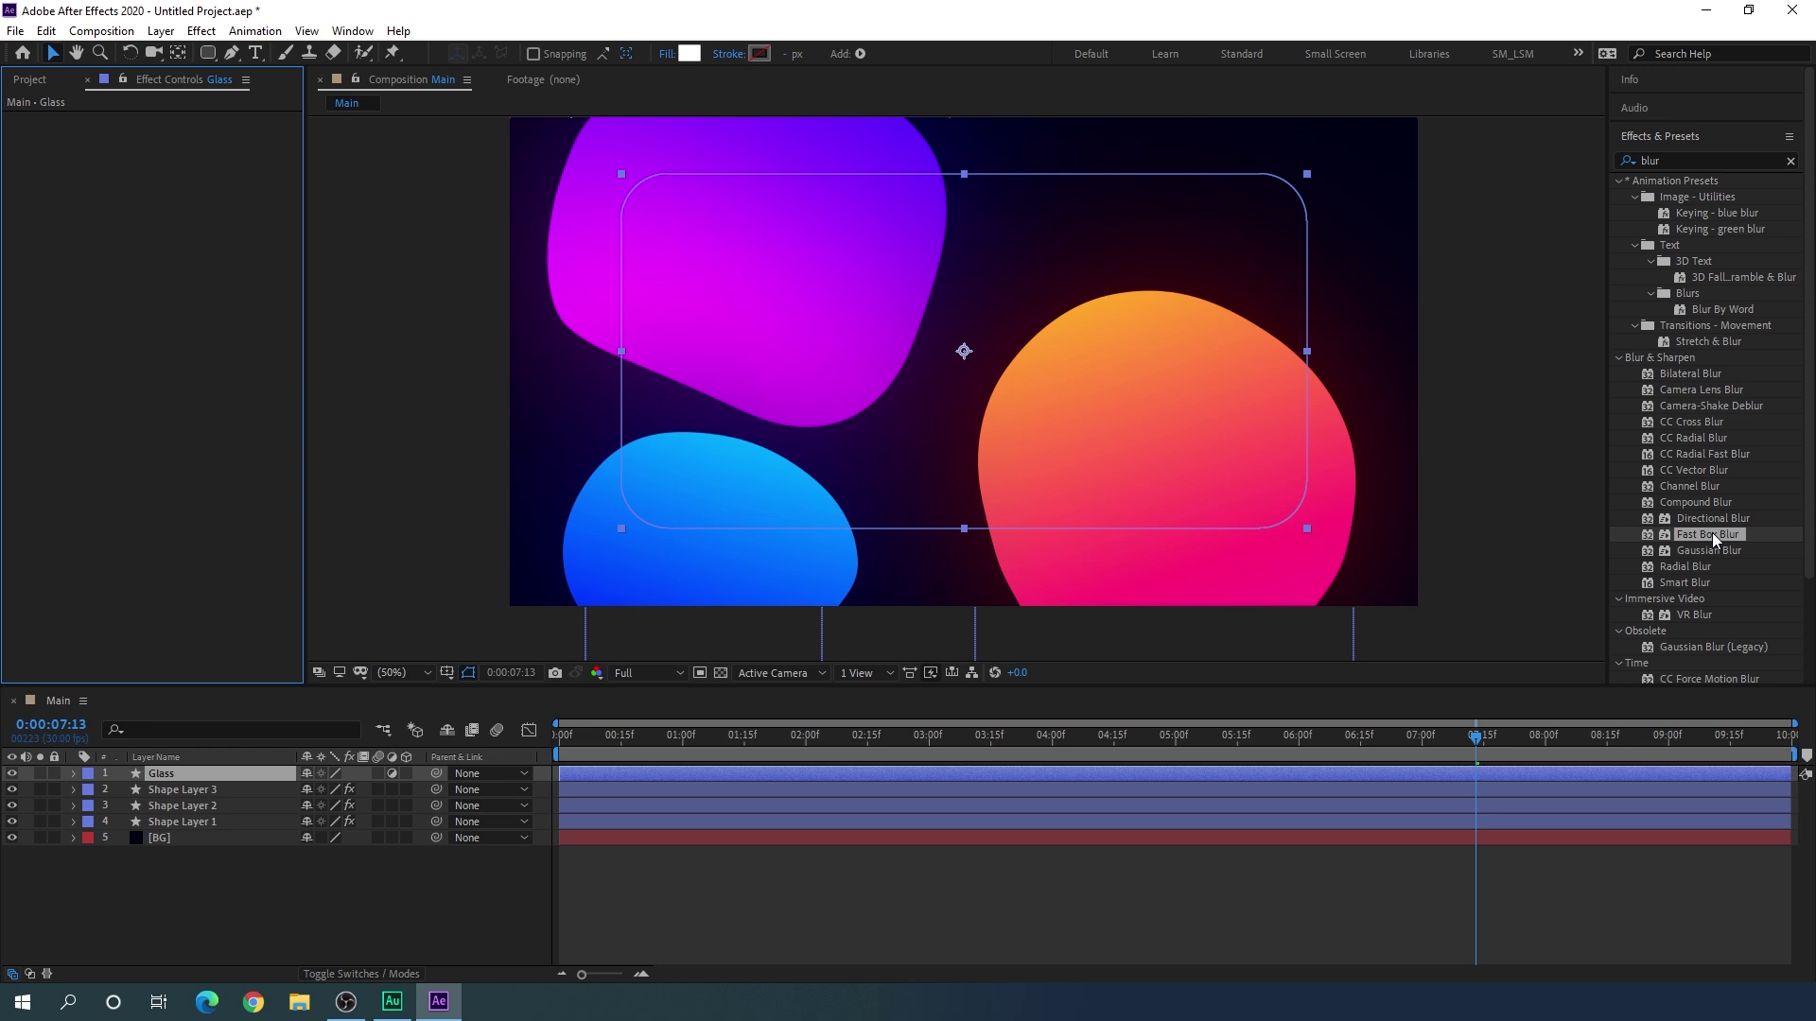
left_click_drag(1713, 537, 210, 777)
left_click(155, 773)
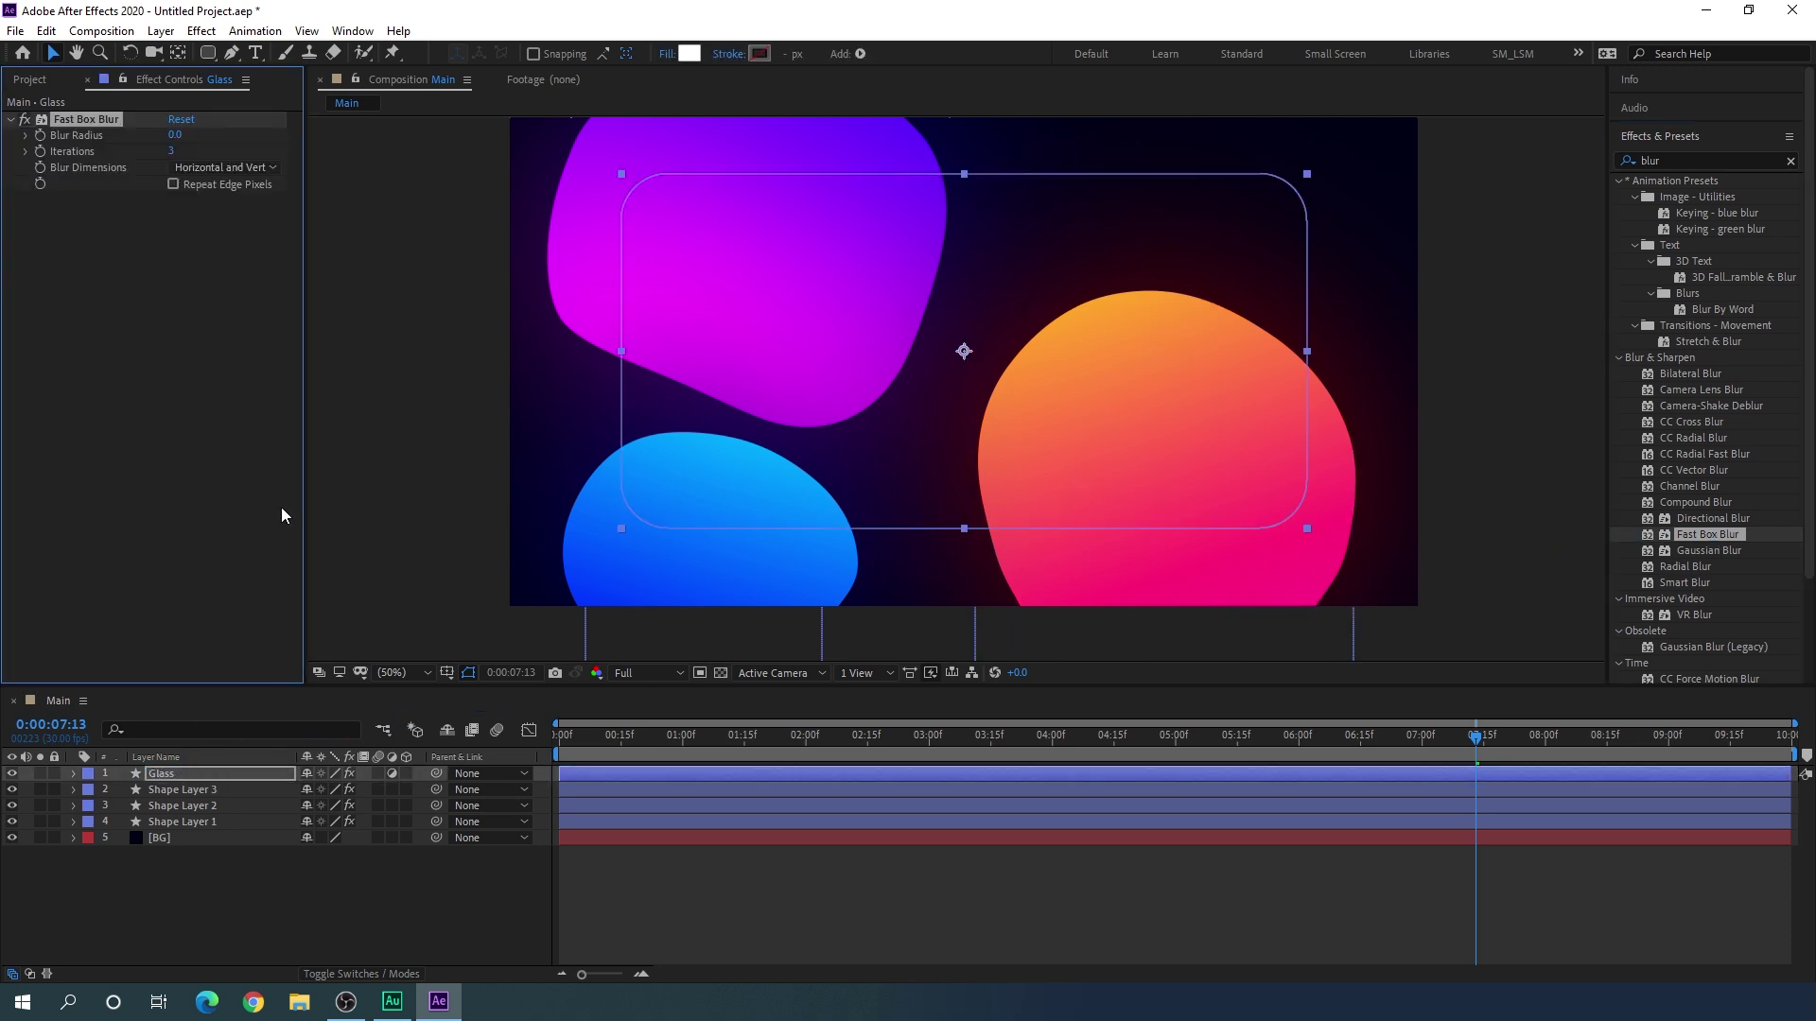
Step: Set the Glass layer's Fast Box Blur radius to 50
left_click_drag(179, 141, 179, 141)
left_click(177, 136)
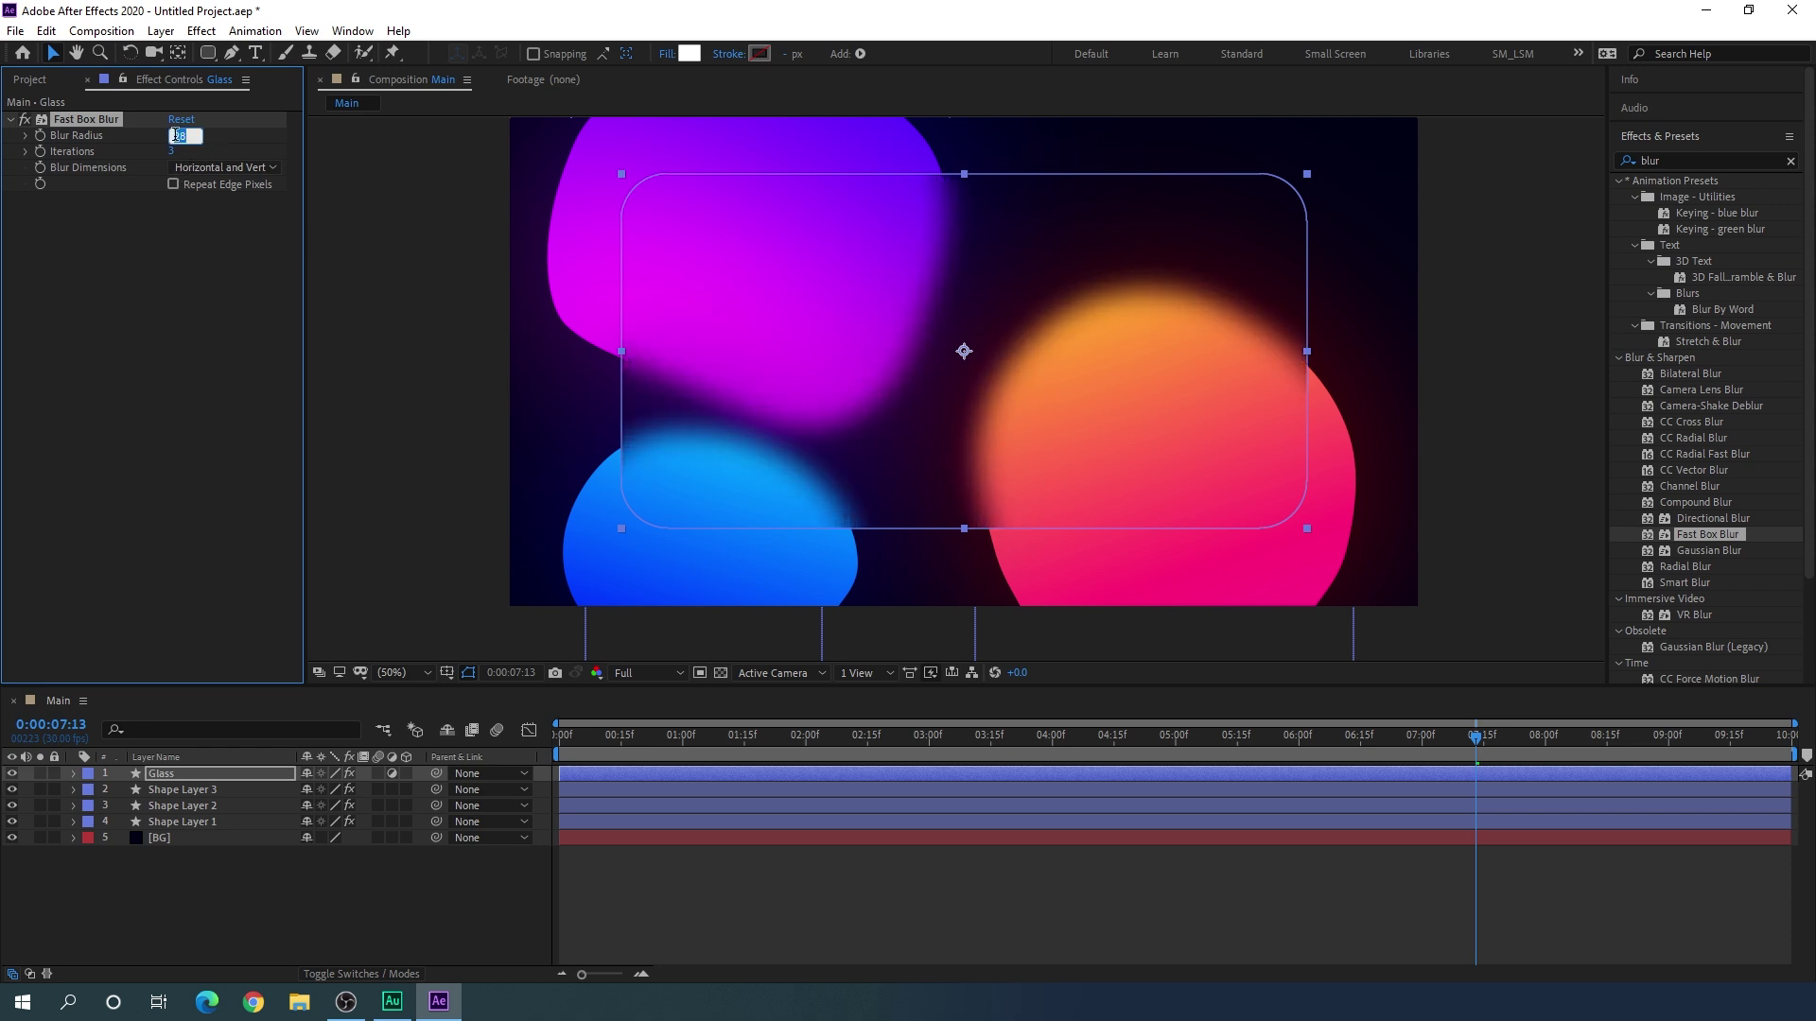
type("50")
key("Return")
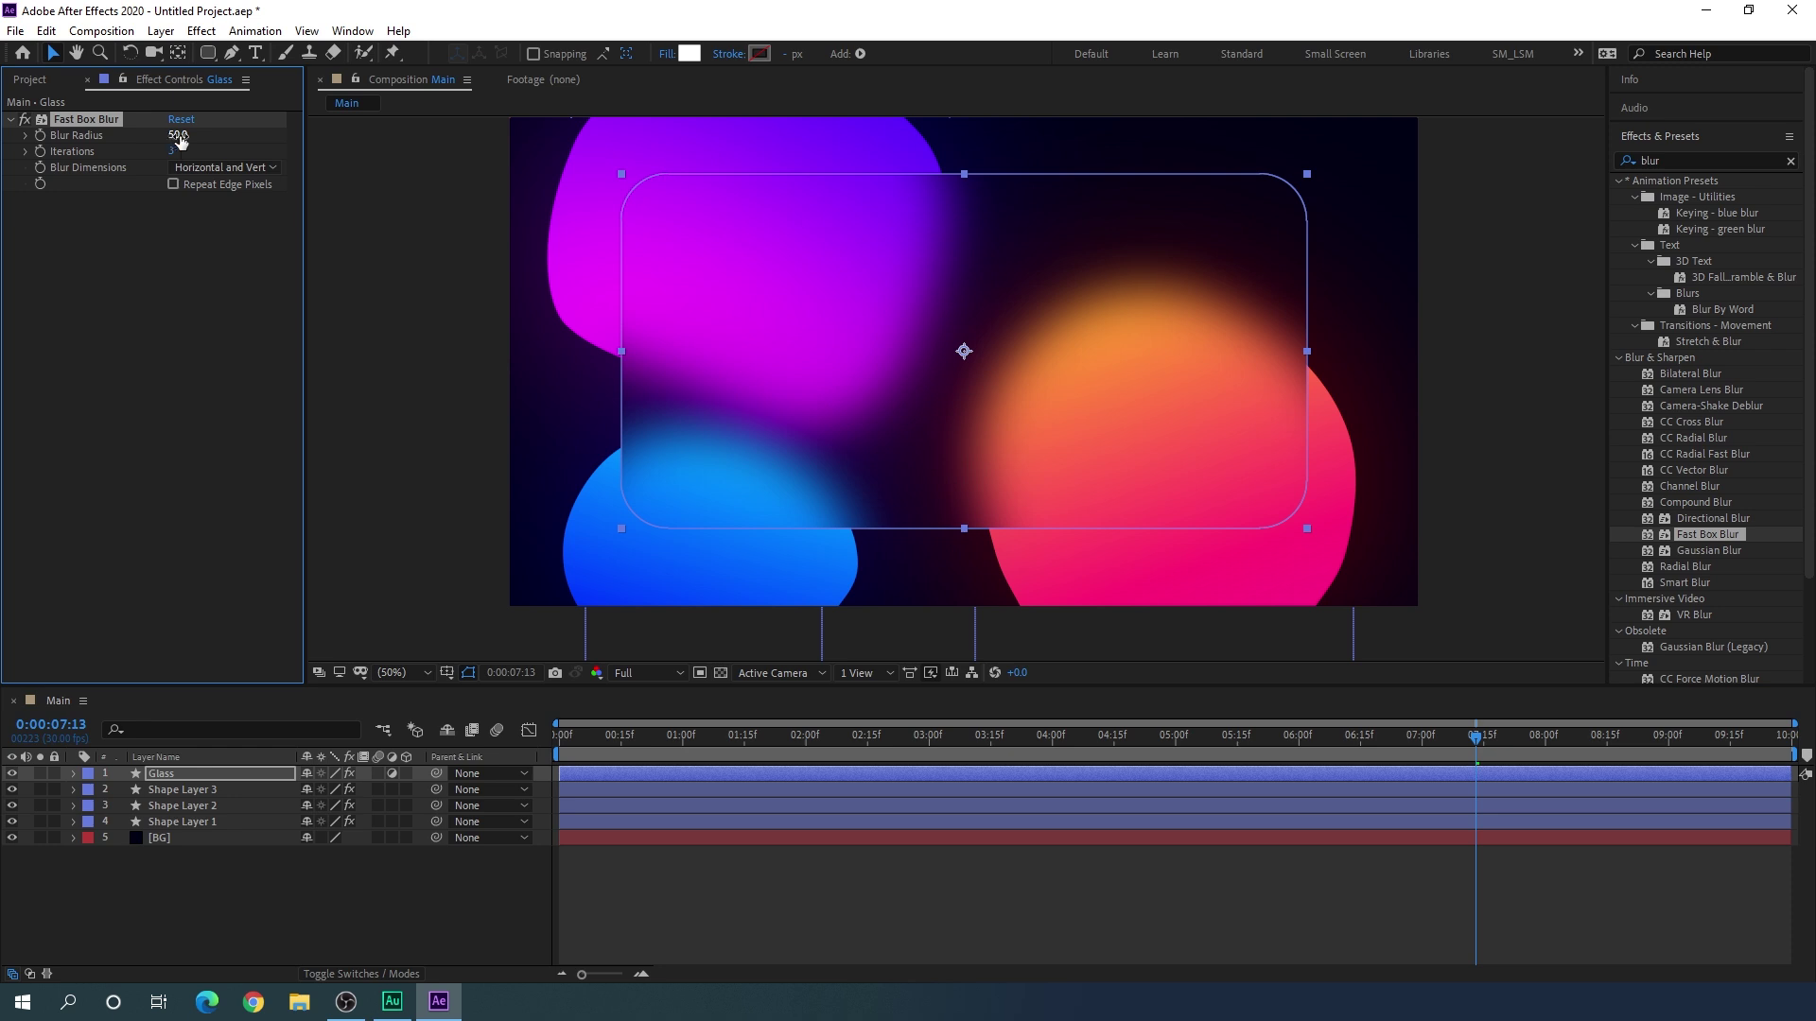
Step: Set the Glass layer's Fast Box Blur iterations to 2 and deselect the layer
left_click(173, 152)
type("2")
key("Return")
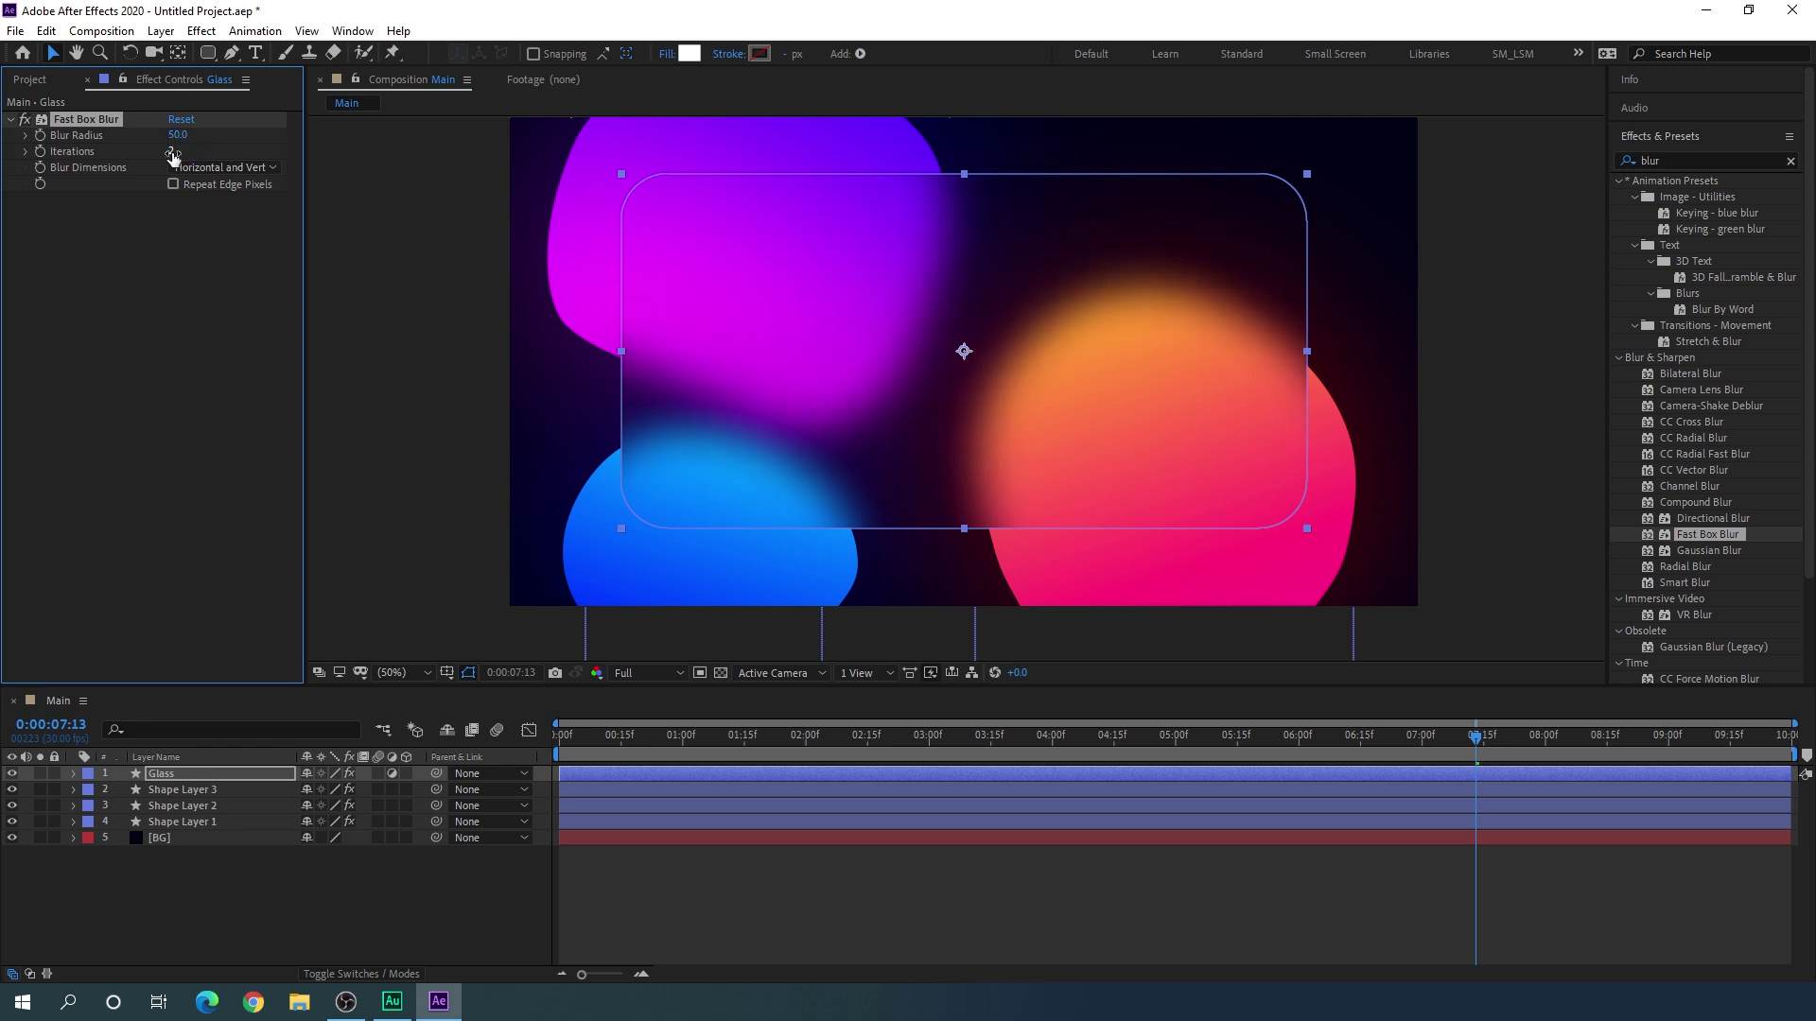
left_click(359, 917)
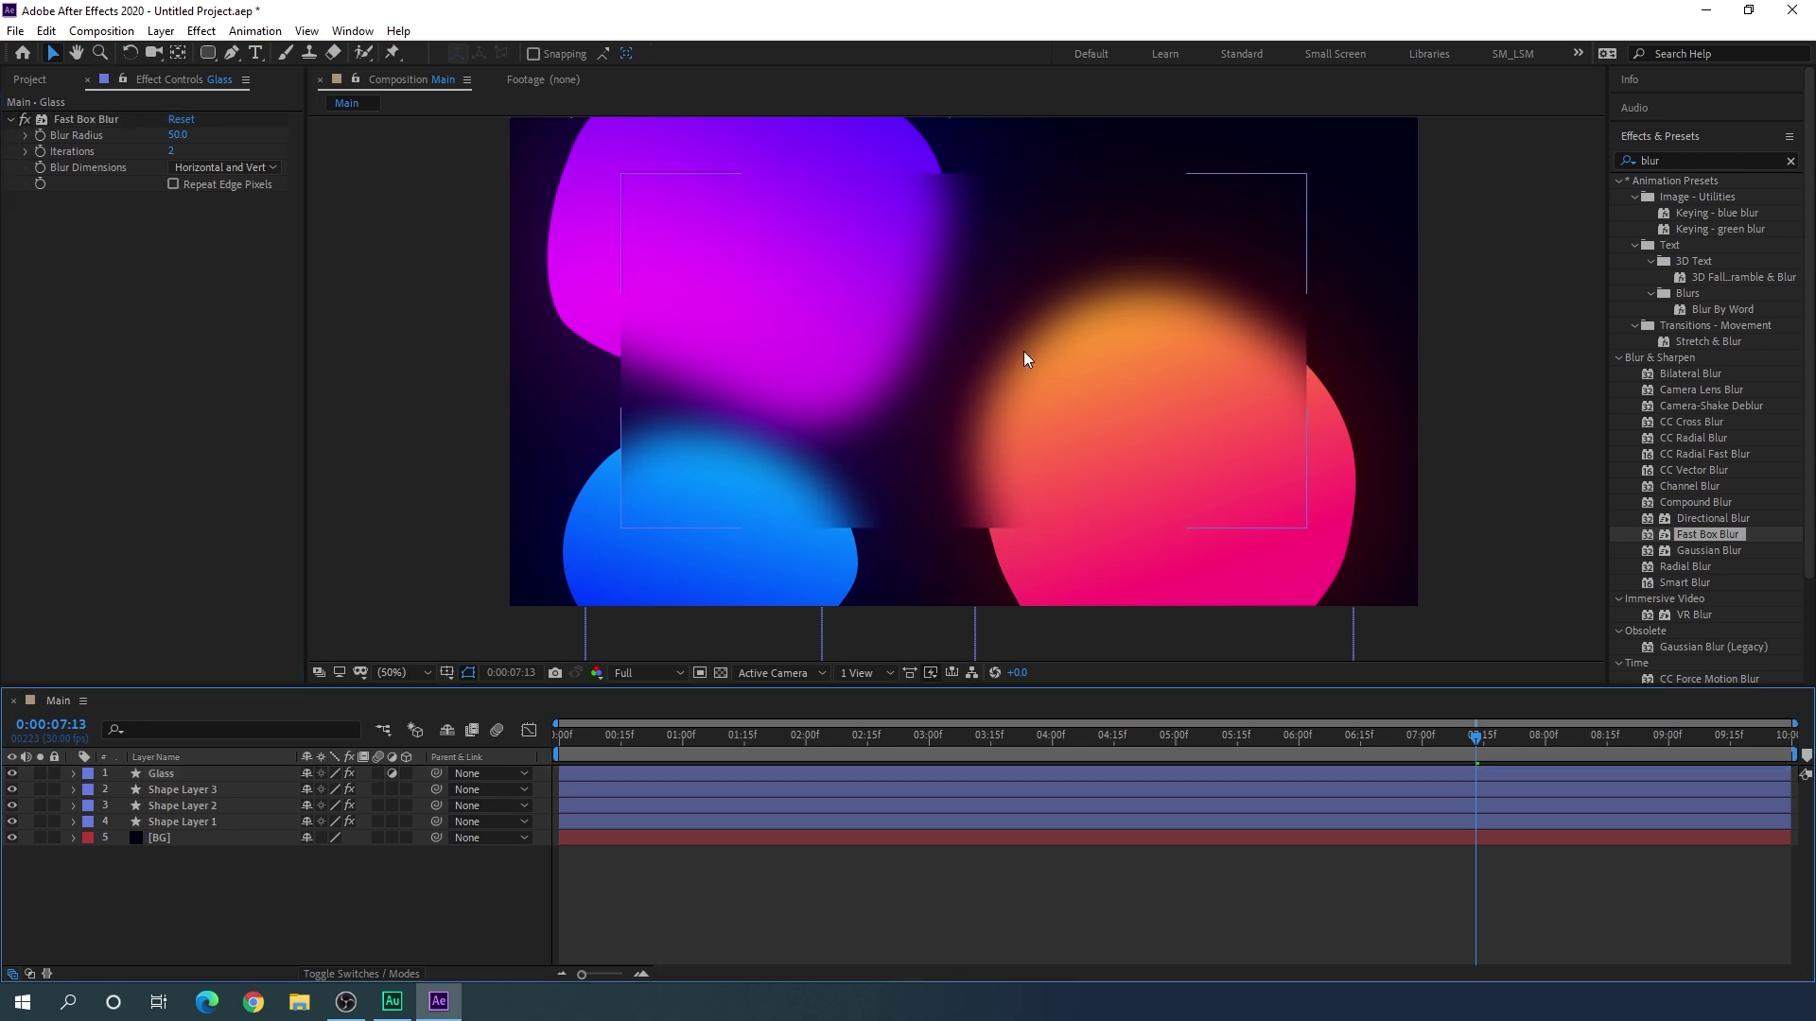
Step: Duplicate the Glass layer and rename the copy as Whitness
left_click(206, 774)
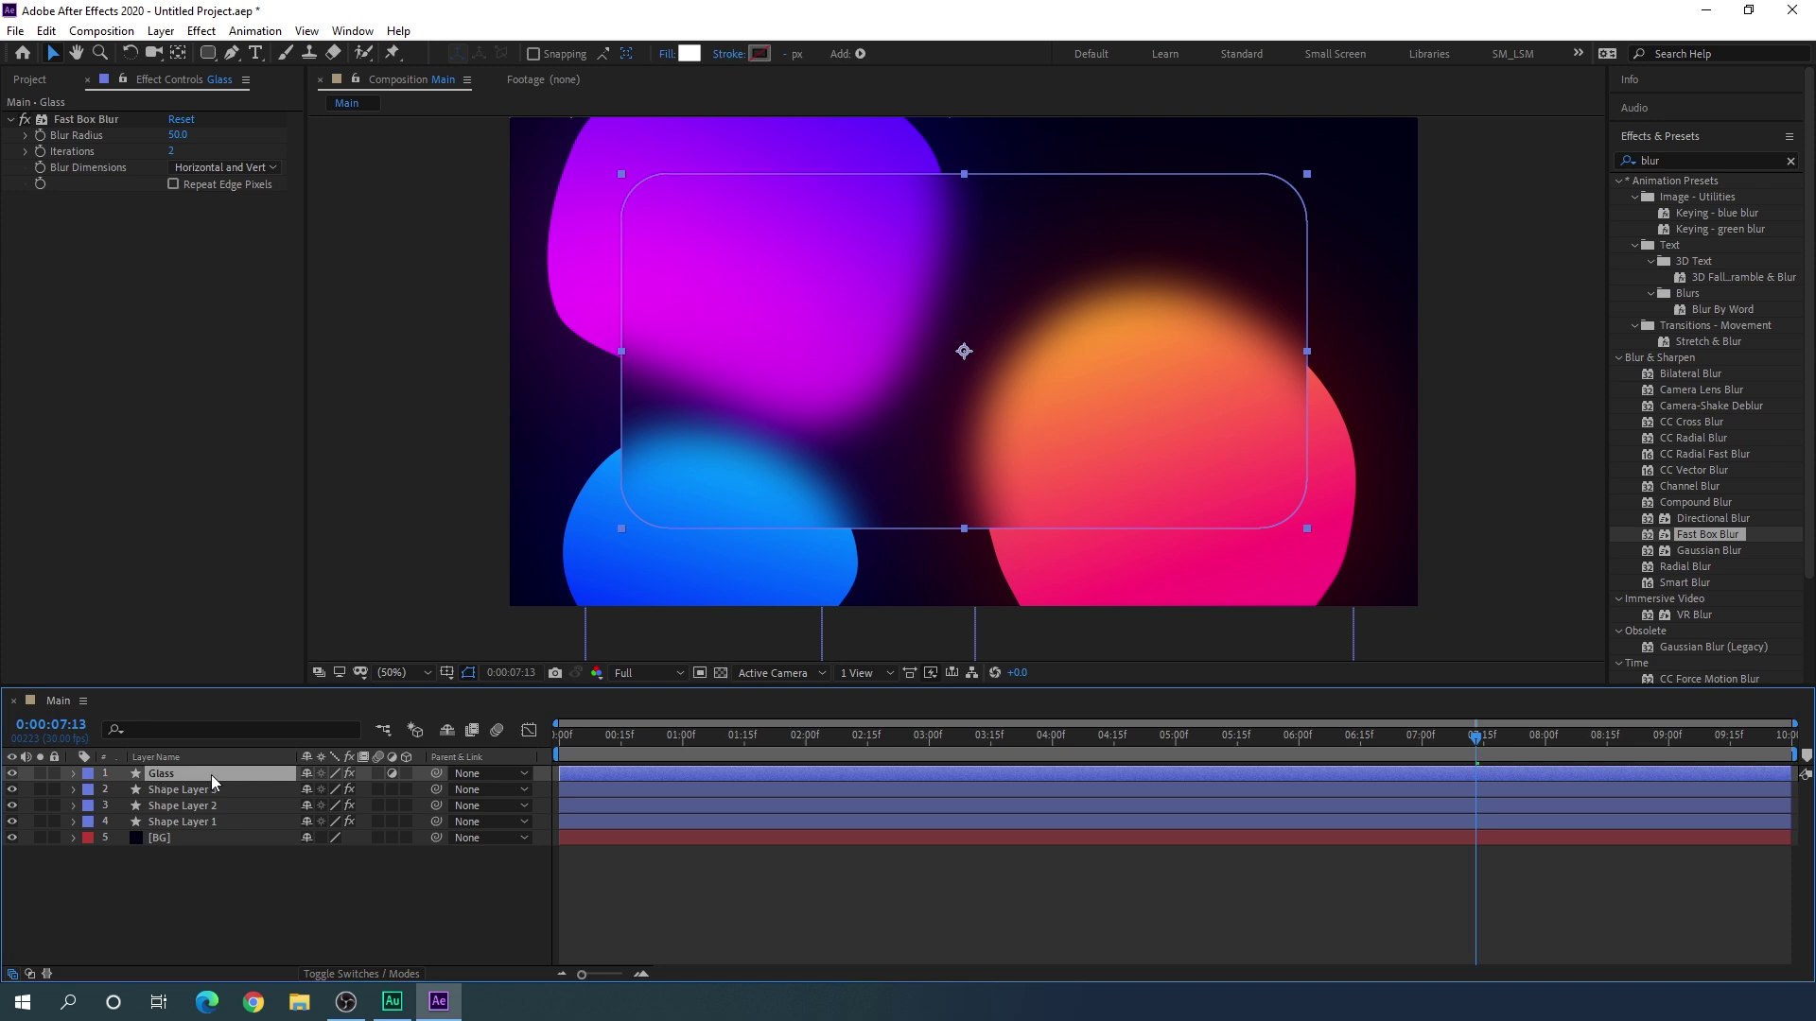
key("ctrl+d")
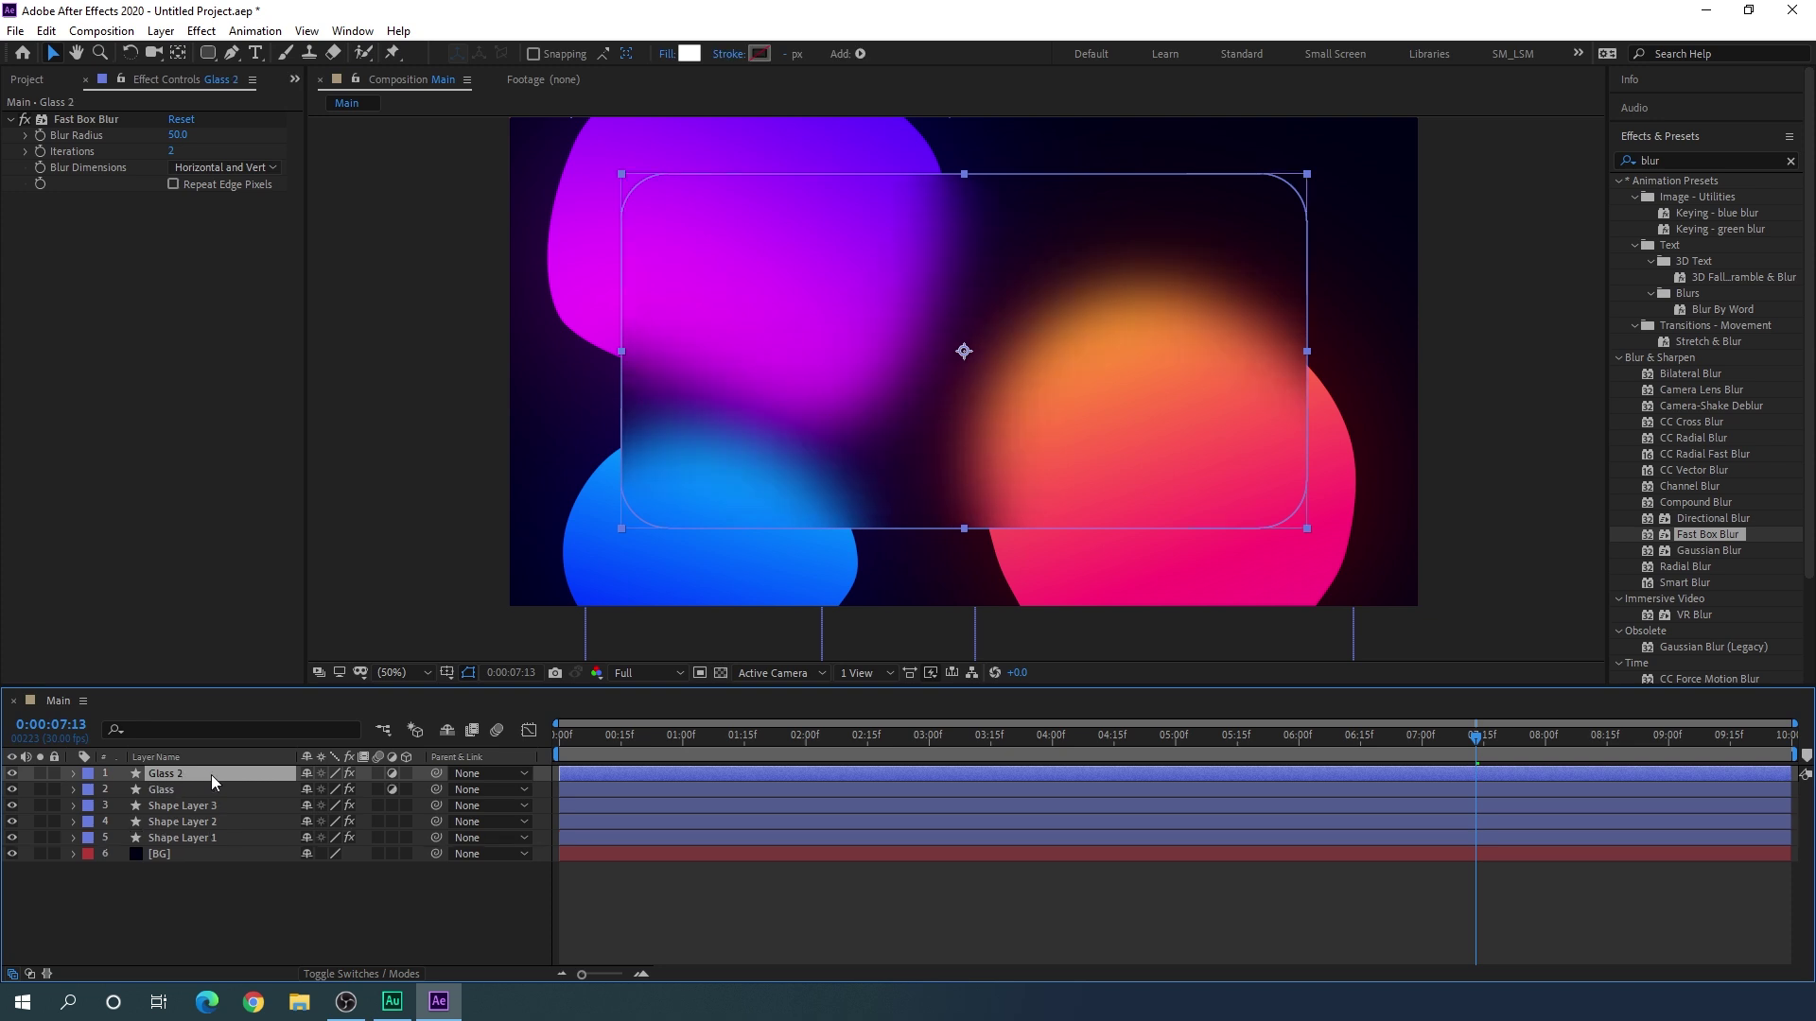
right_click(196, 773)
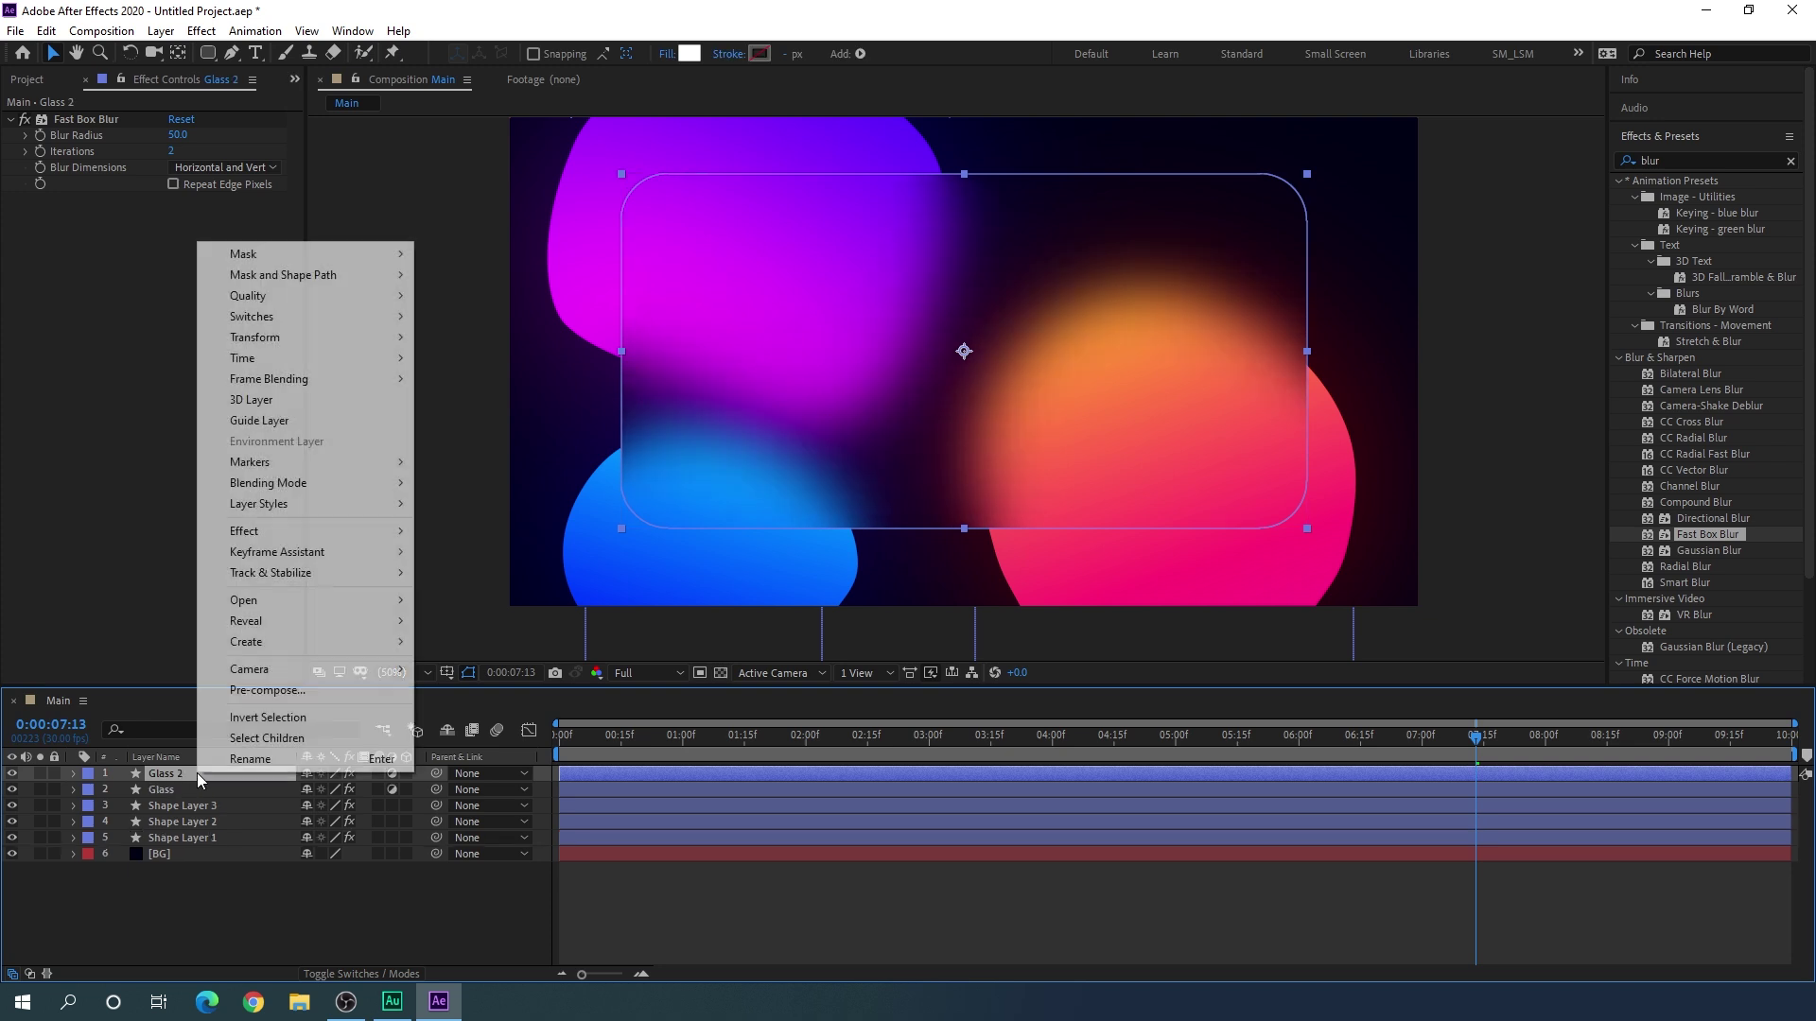
left_click(272, 760)
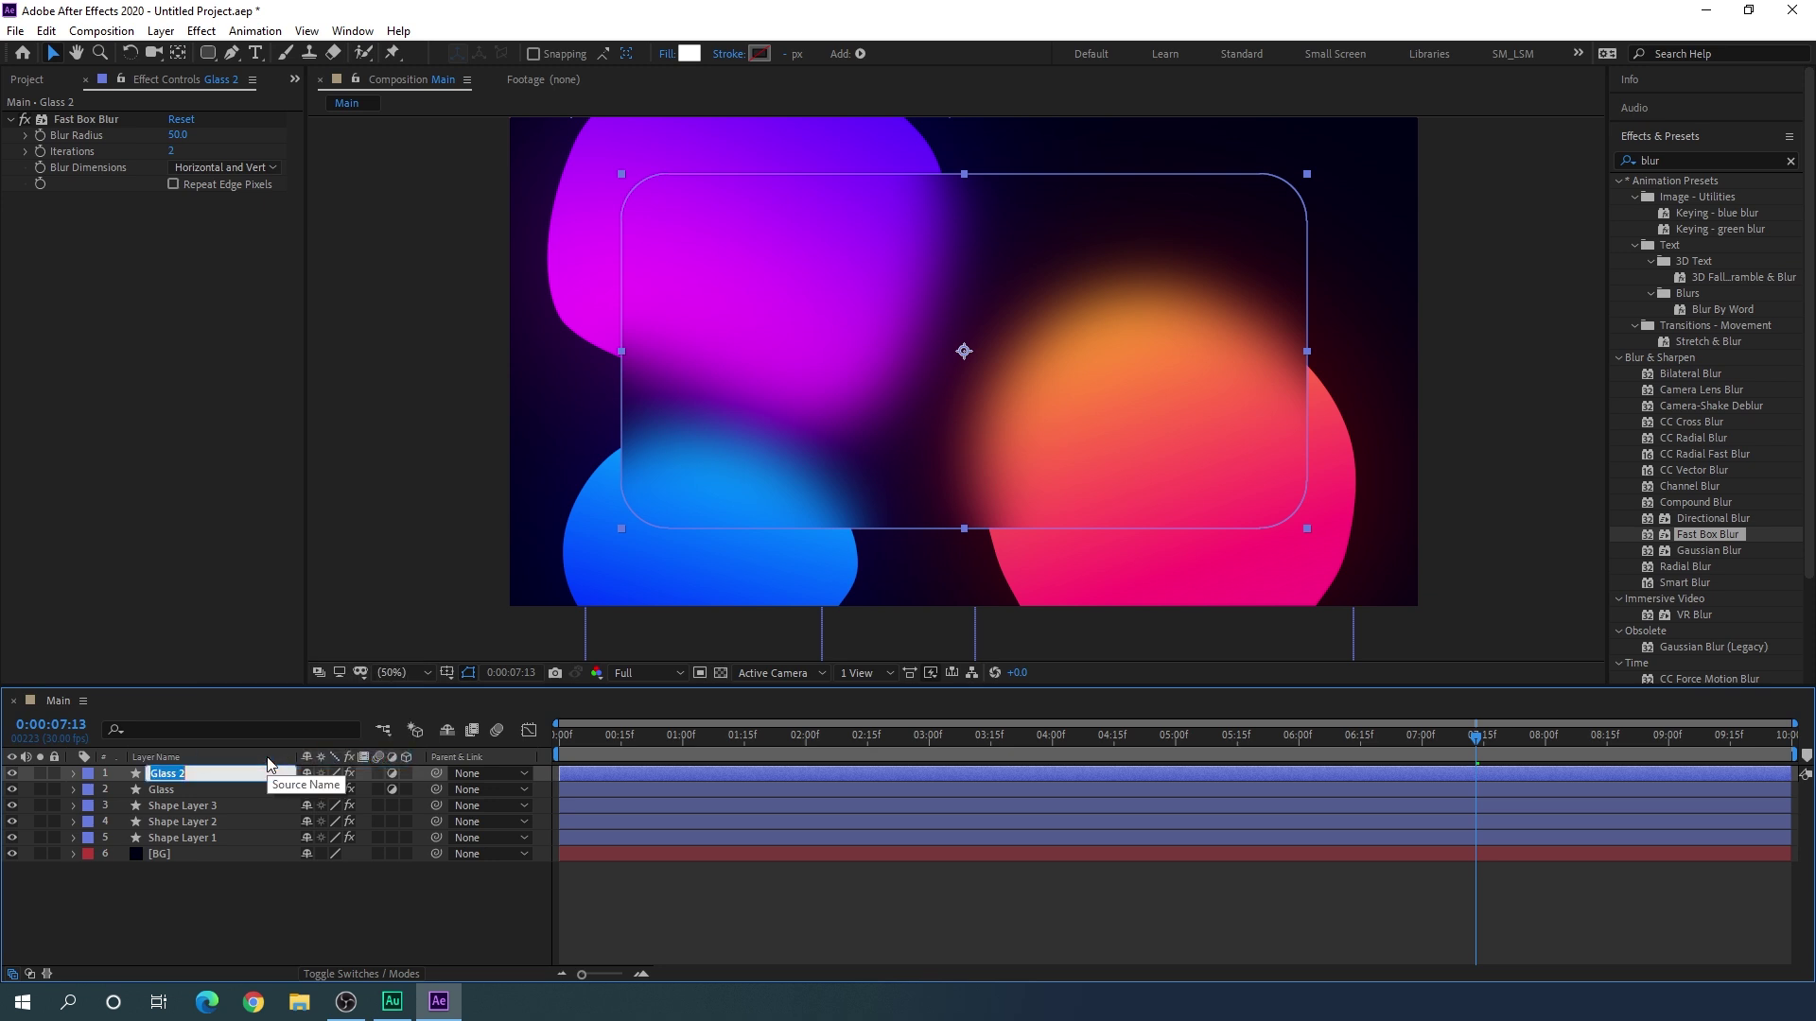
type("Whitness")
key("Return")
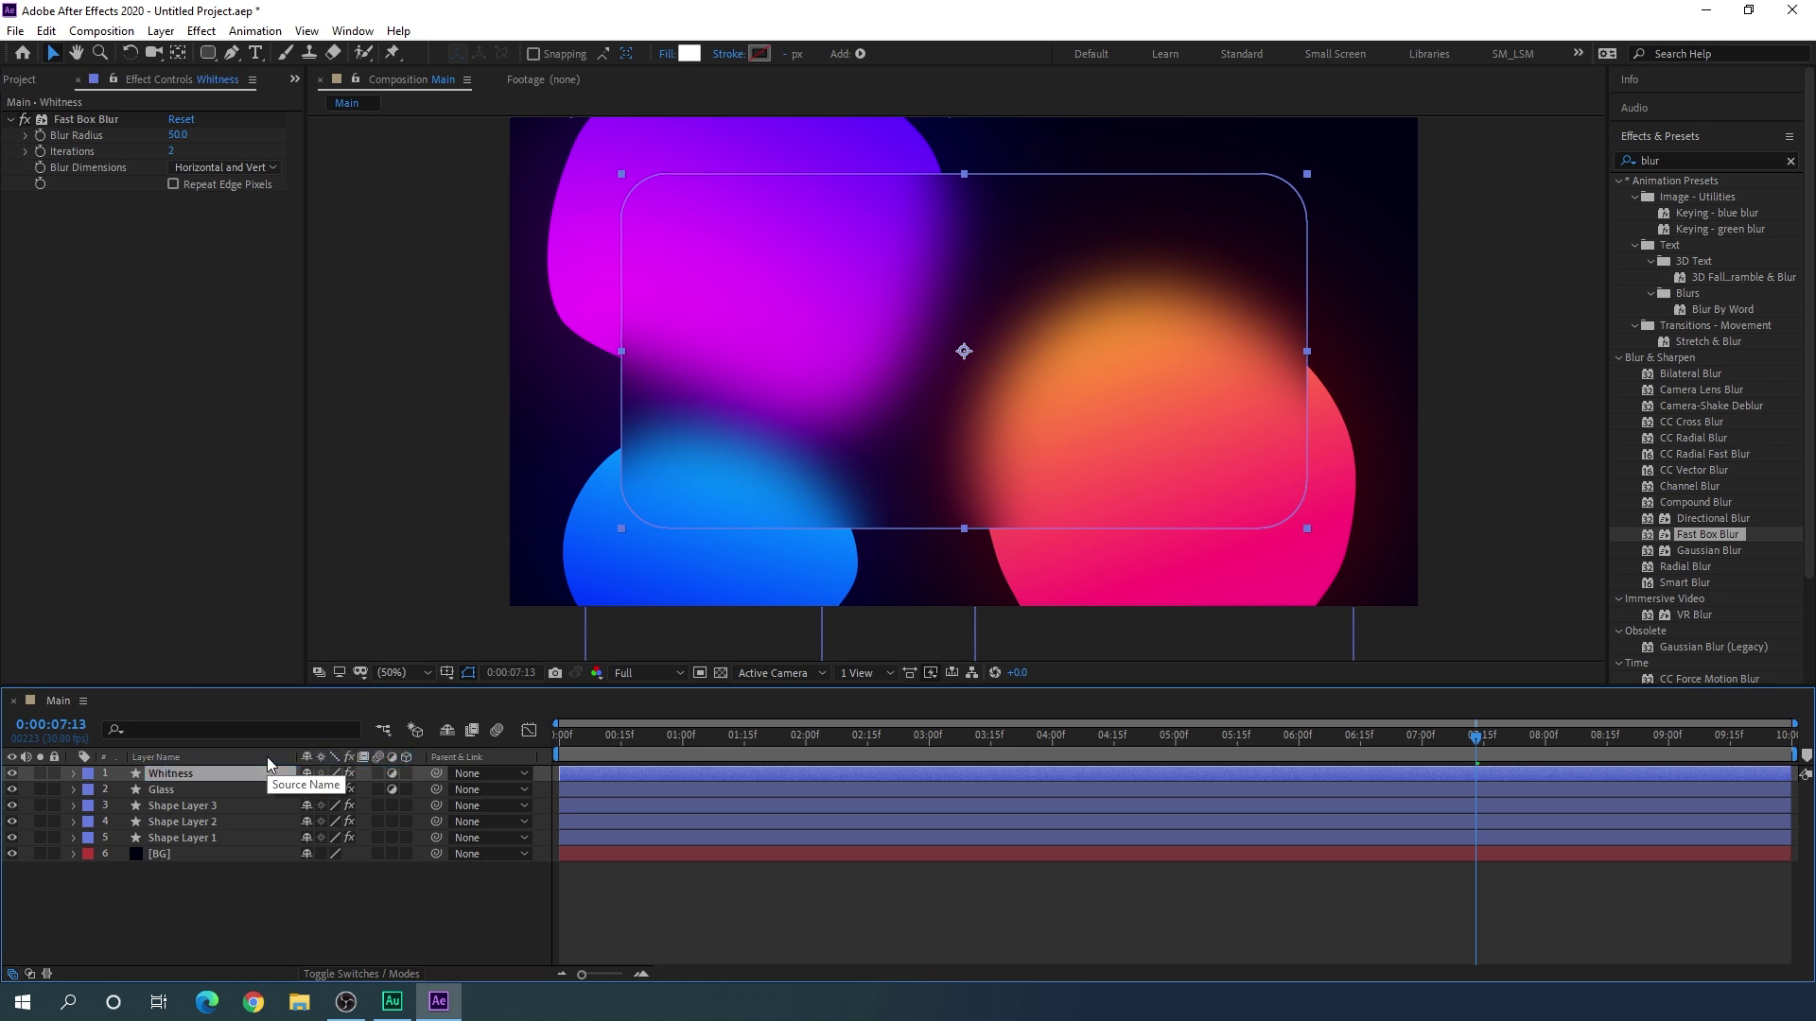
Step: Turn off the adjustment layer setting of the Whitness layer and delete its Fast Box Blur effect
left_click(393, 773)
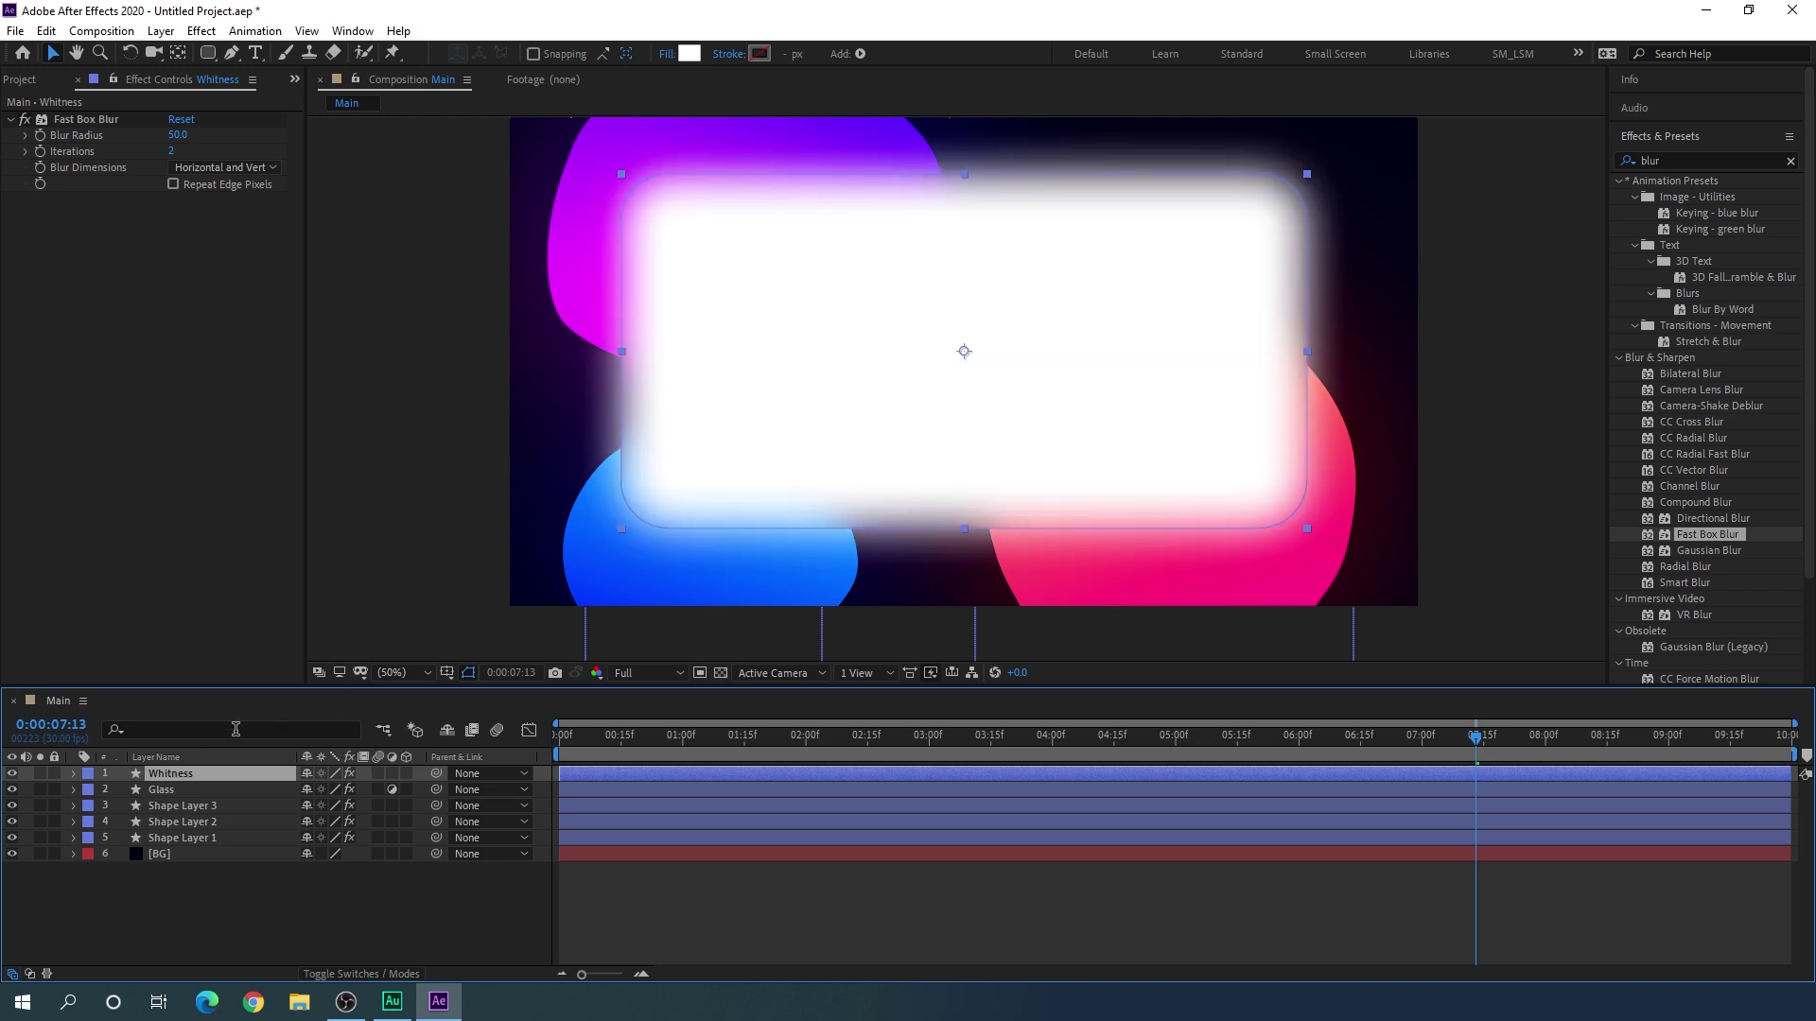
left_click(81, 119)
key("Delete")
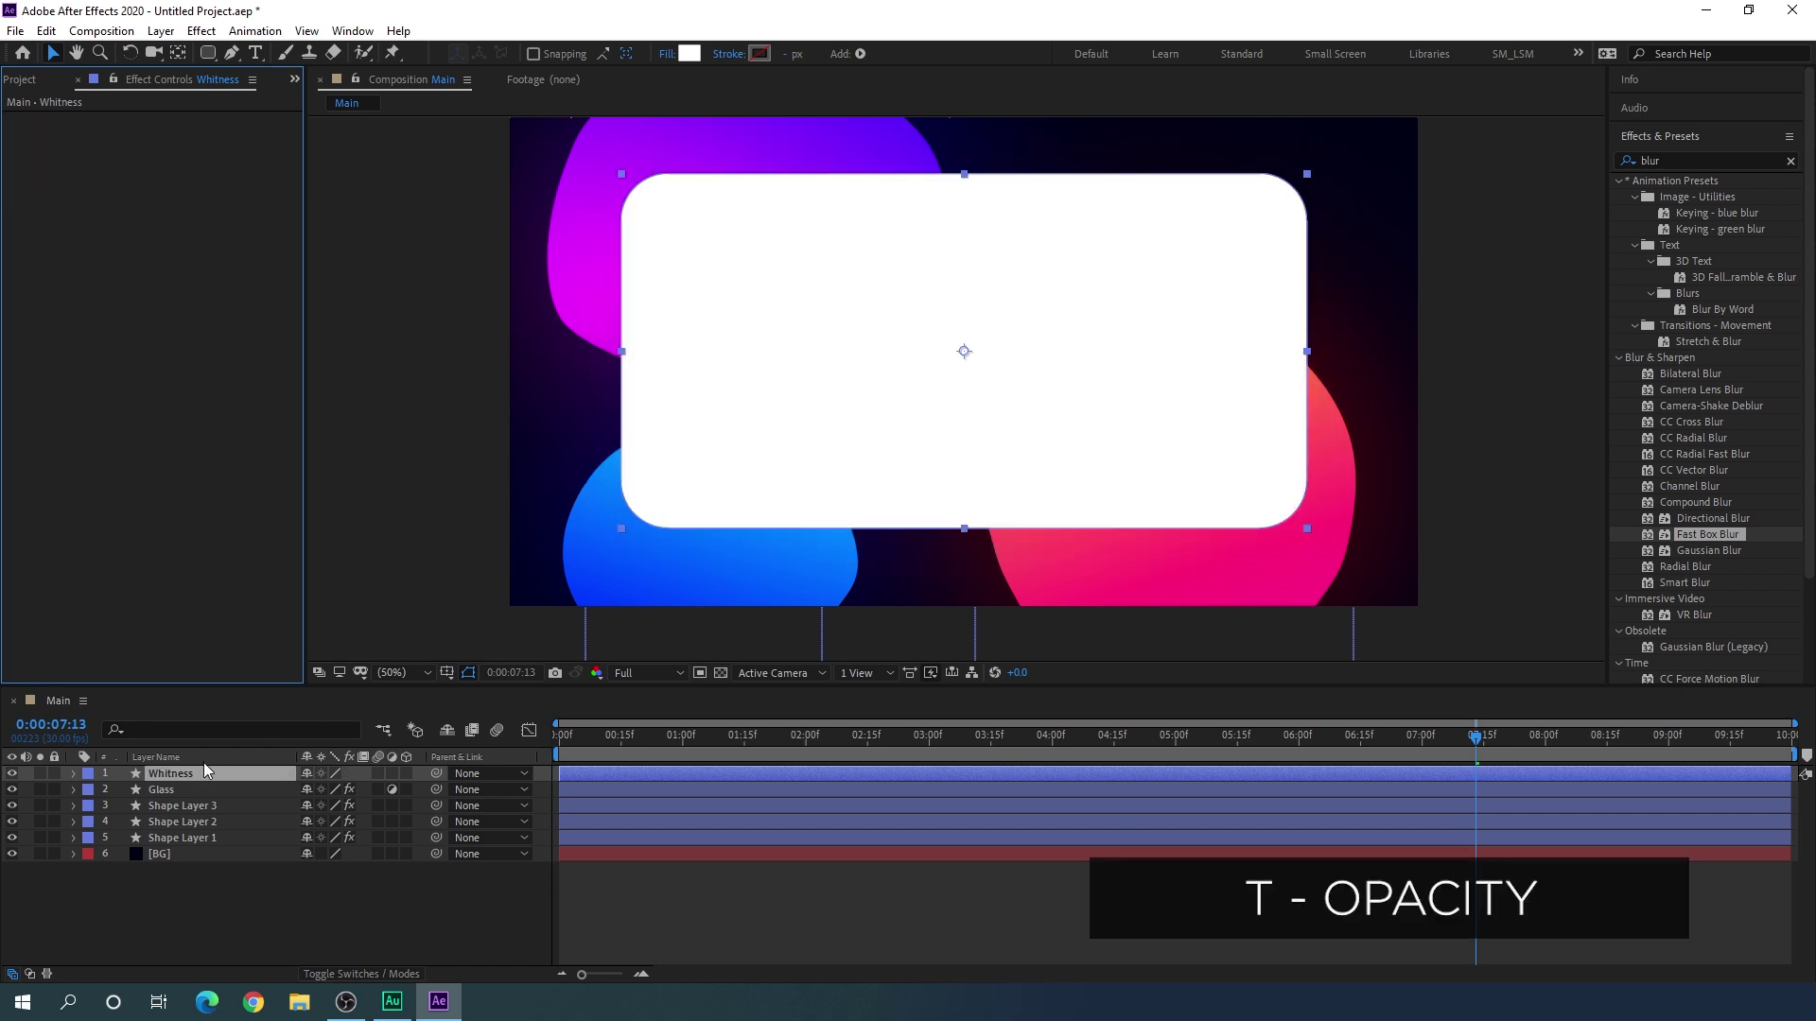
Step: Set the Whitness layer's opacity to 10% and compare the panel with the layer hidden and shown
key("t")
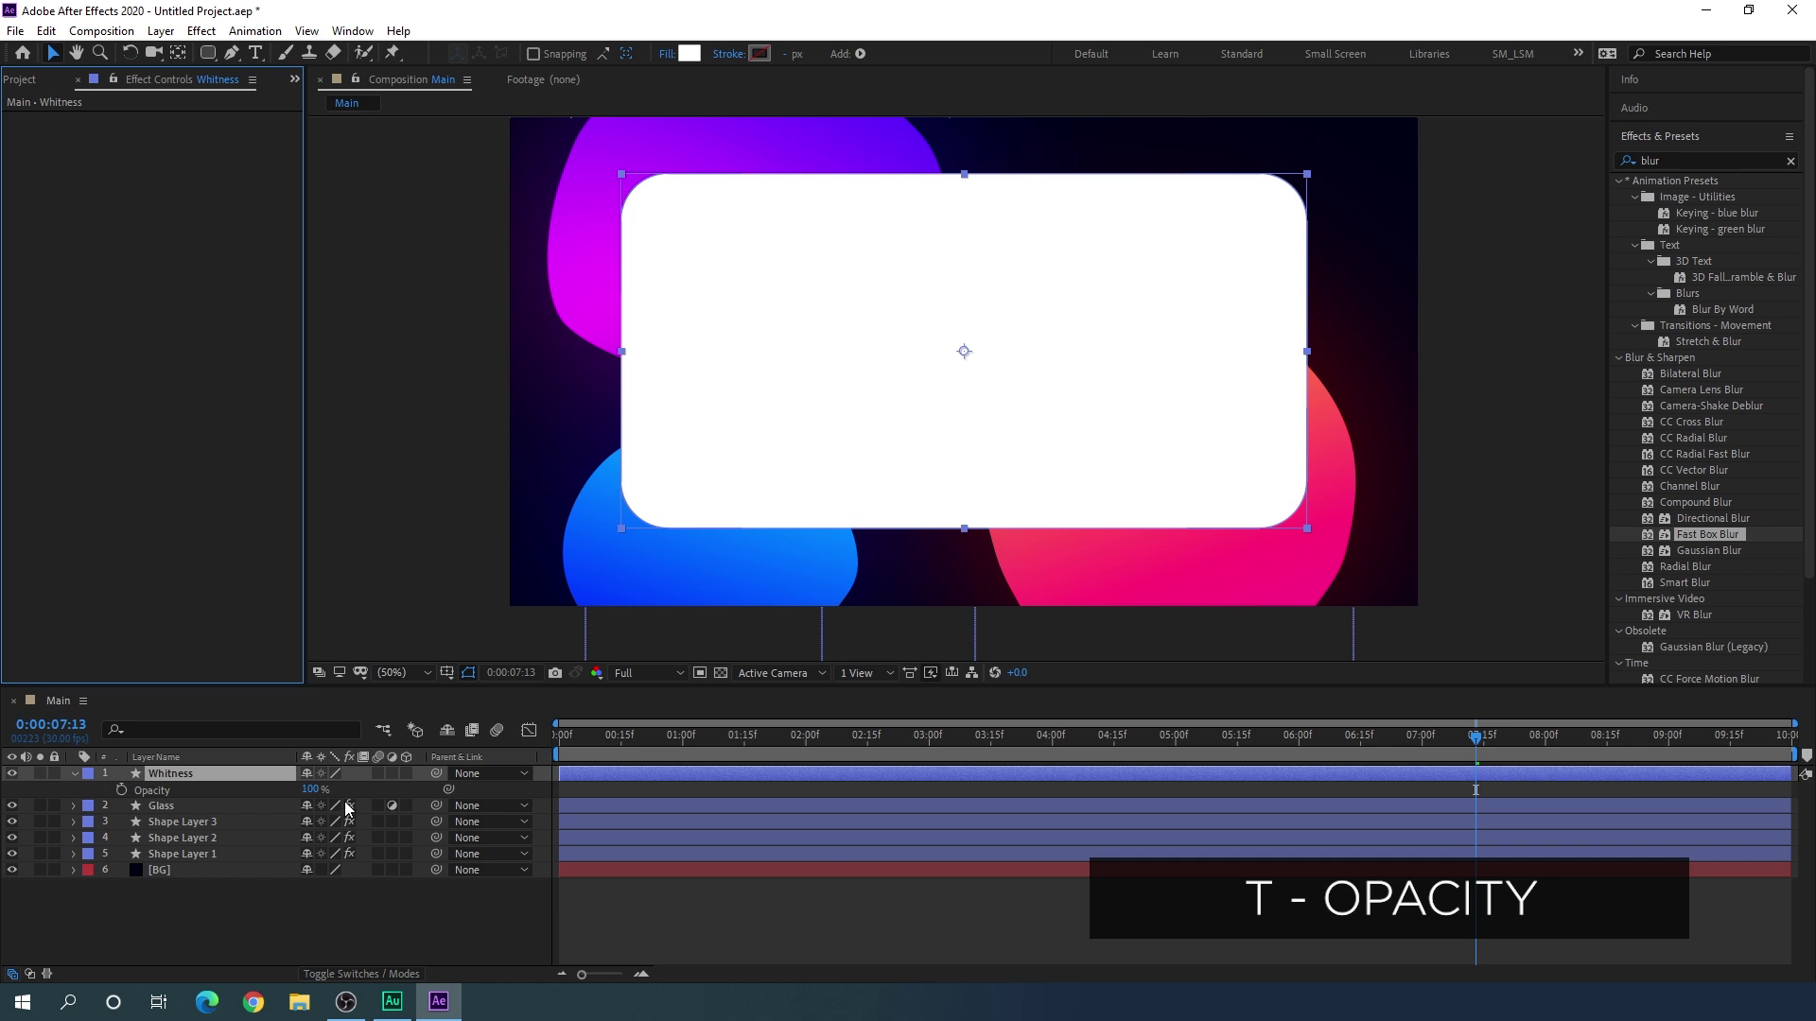
left_click(313, 790)
type("10")
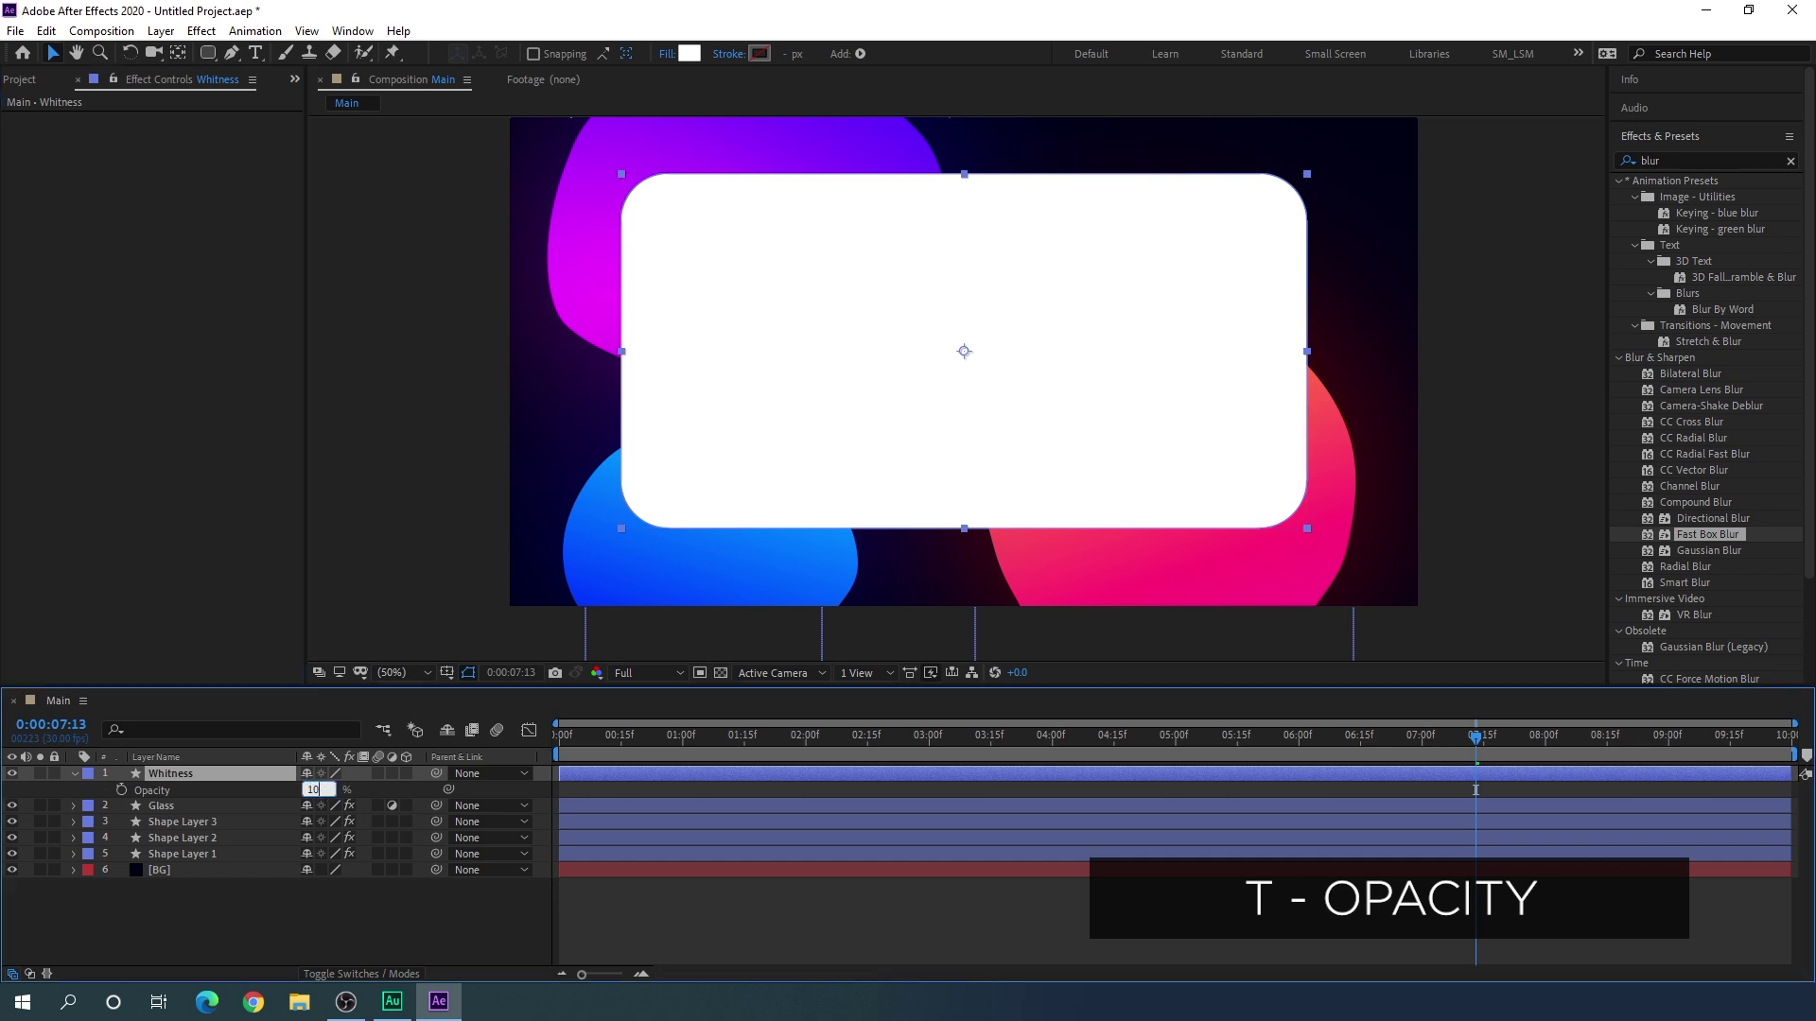
key("Return")
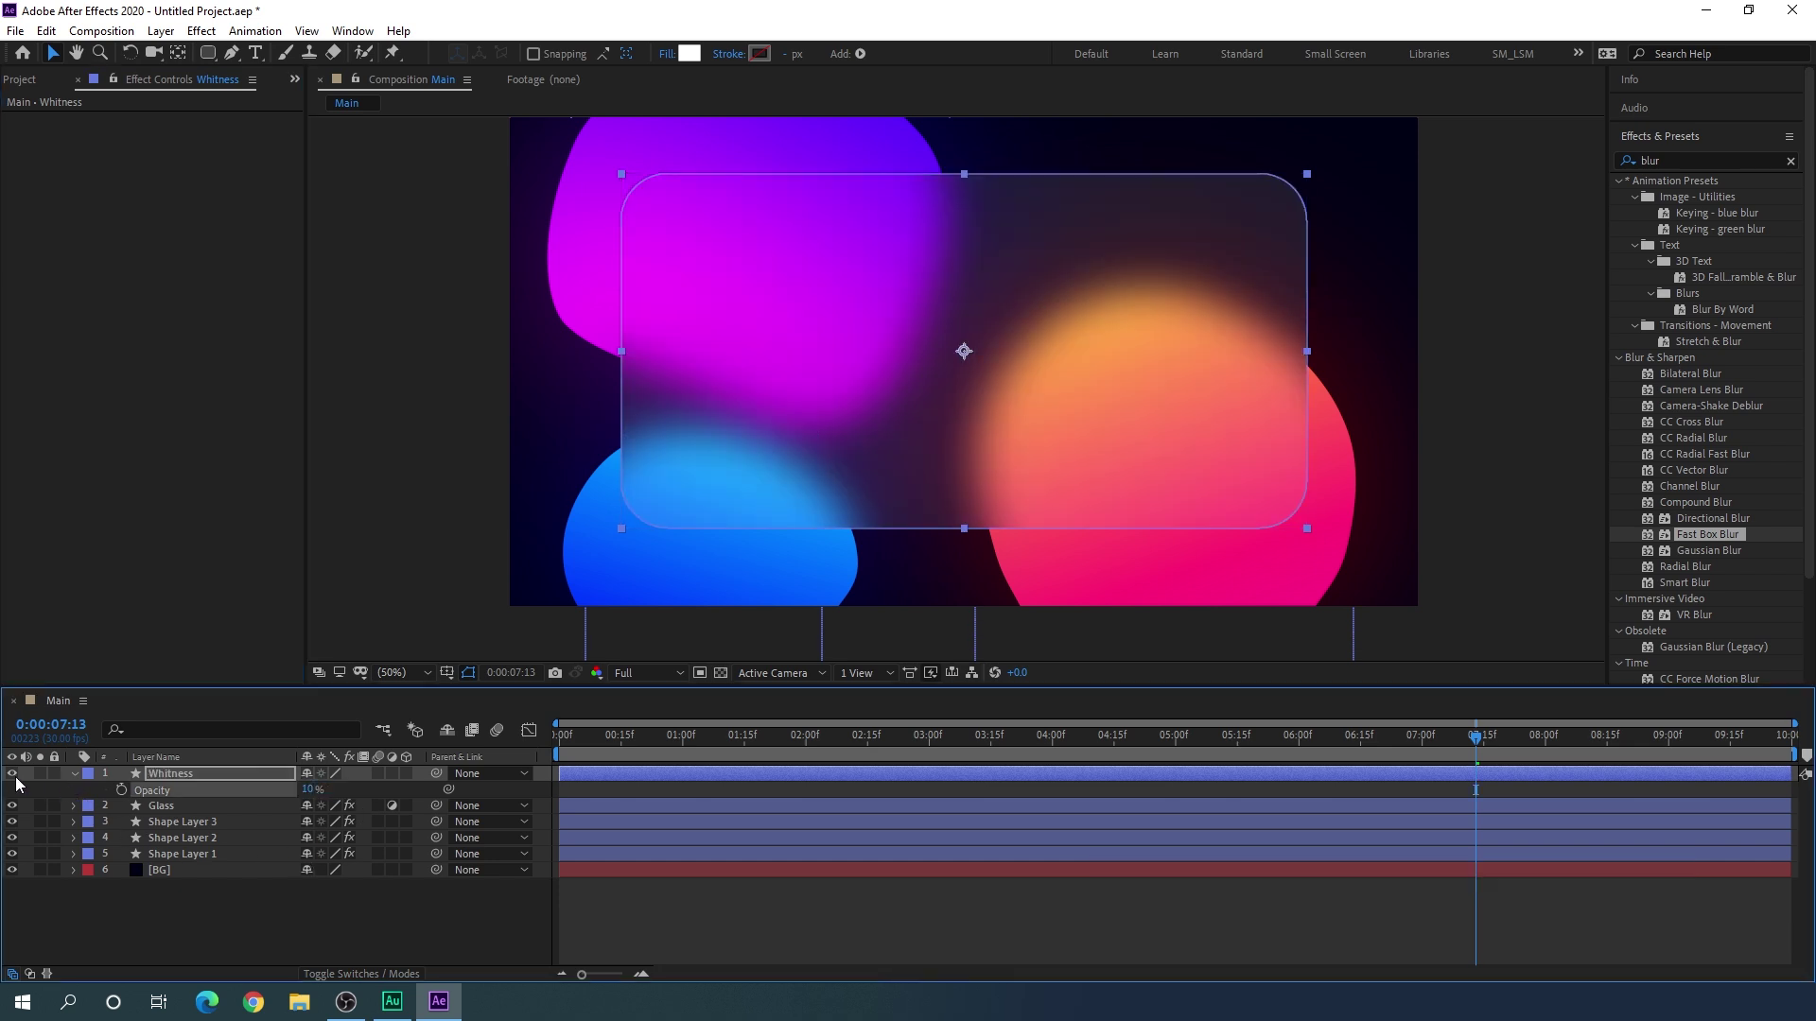
left_click(11, 774)
left_click(12, 774)
left_click(354, 896)
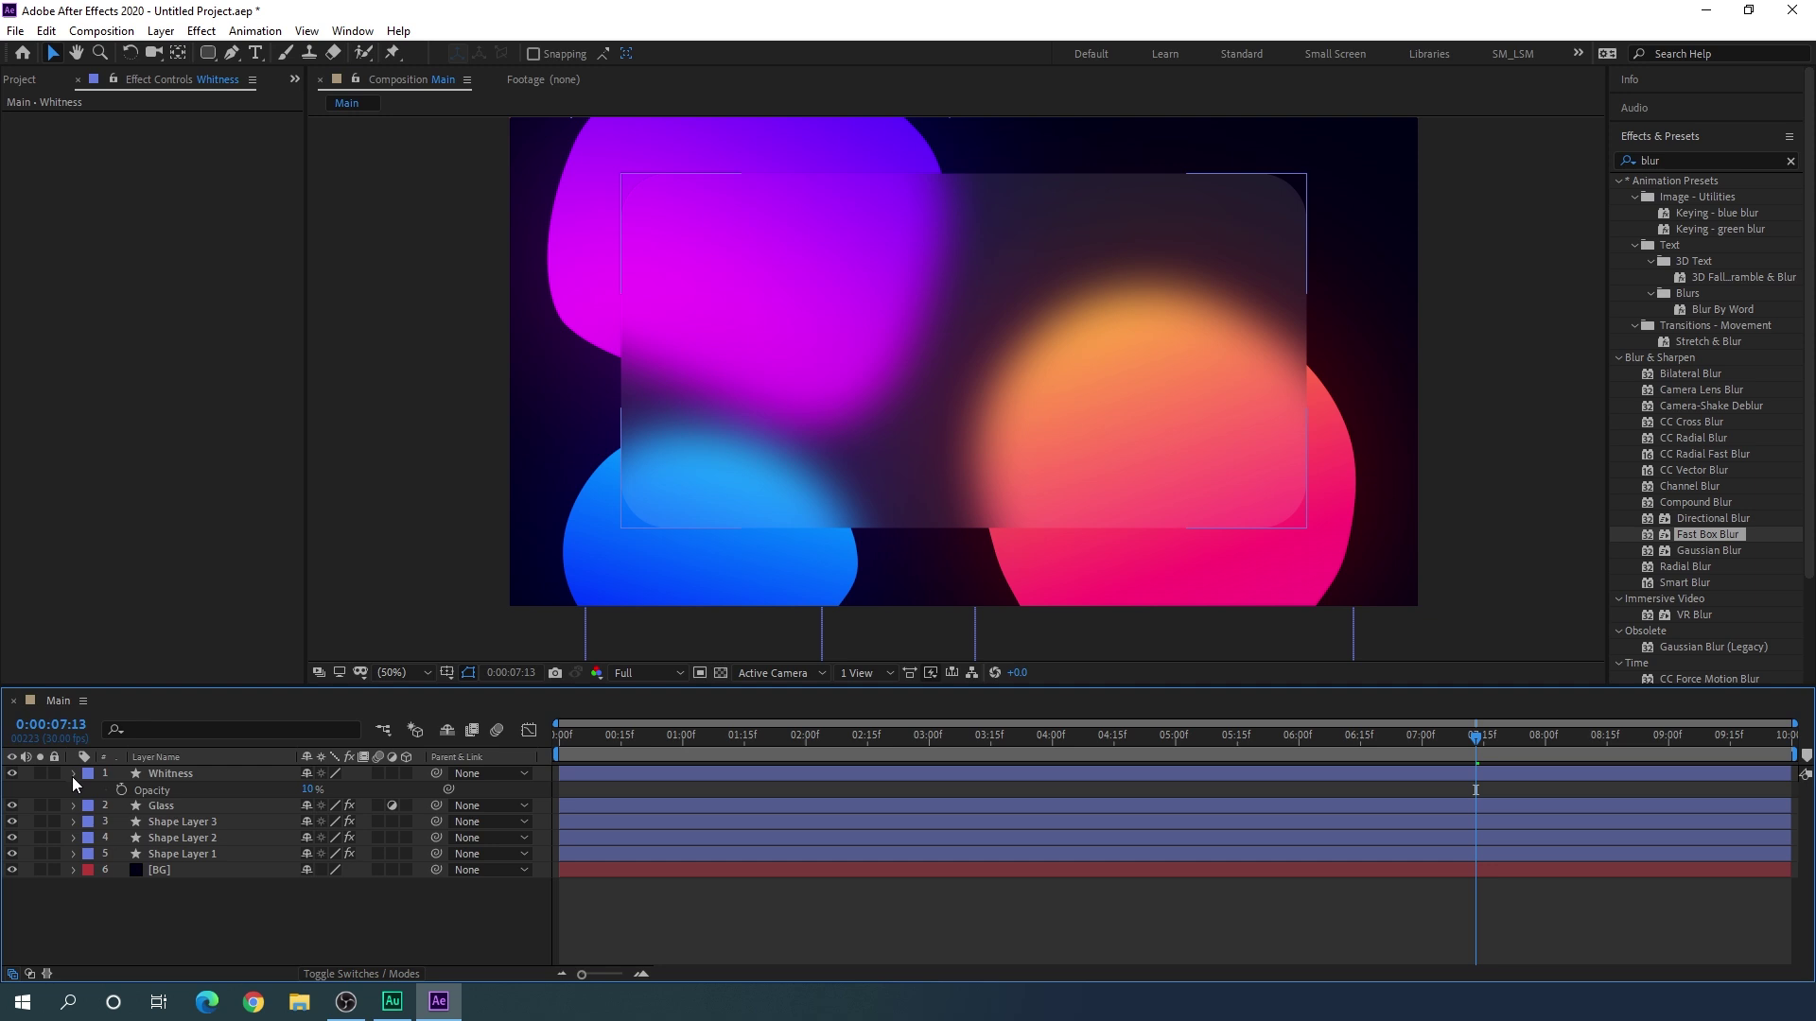
left_click(73, 774)
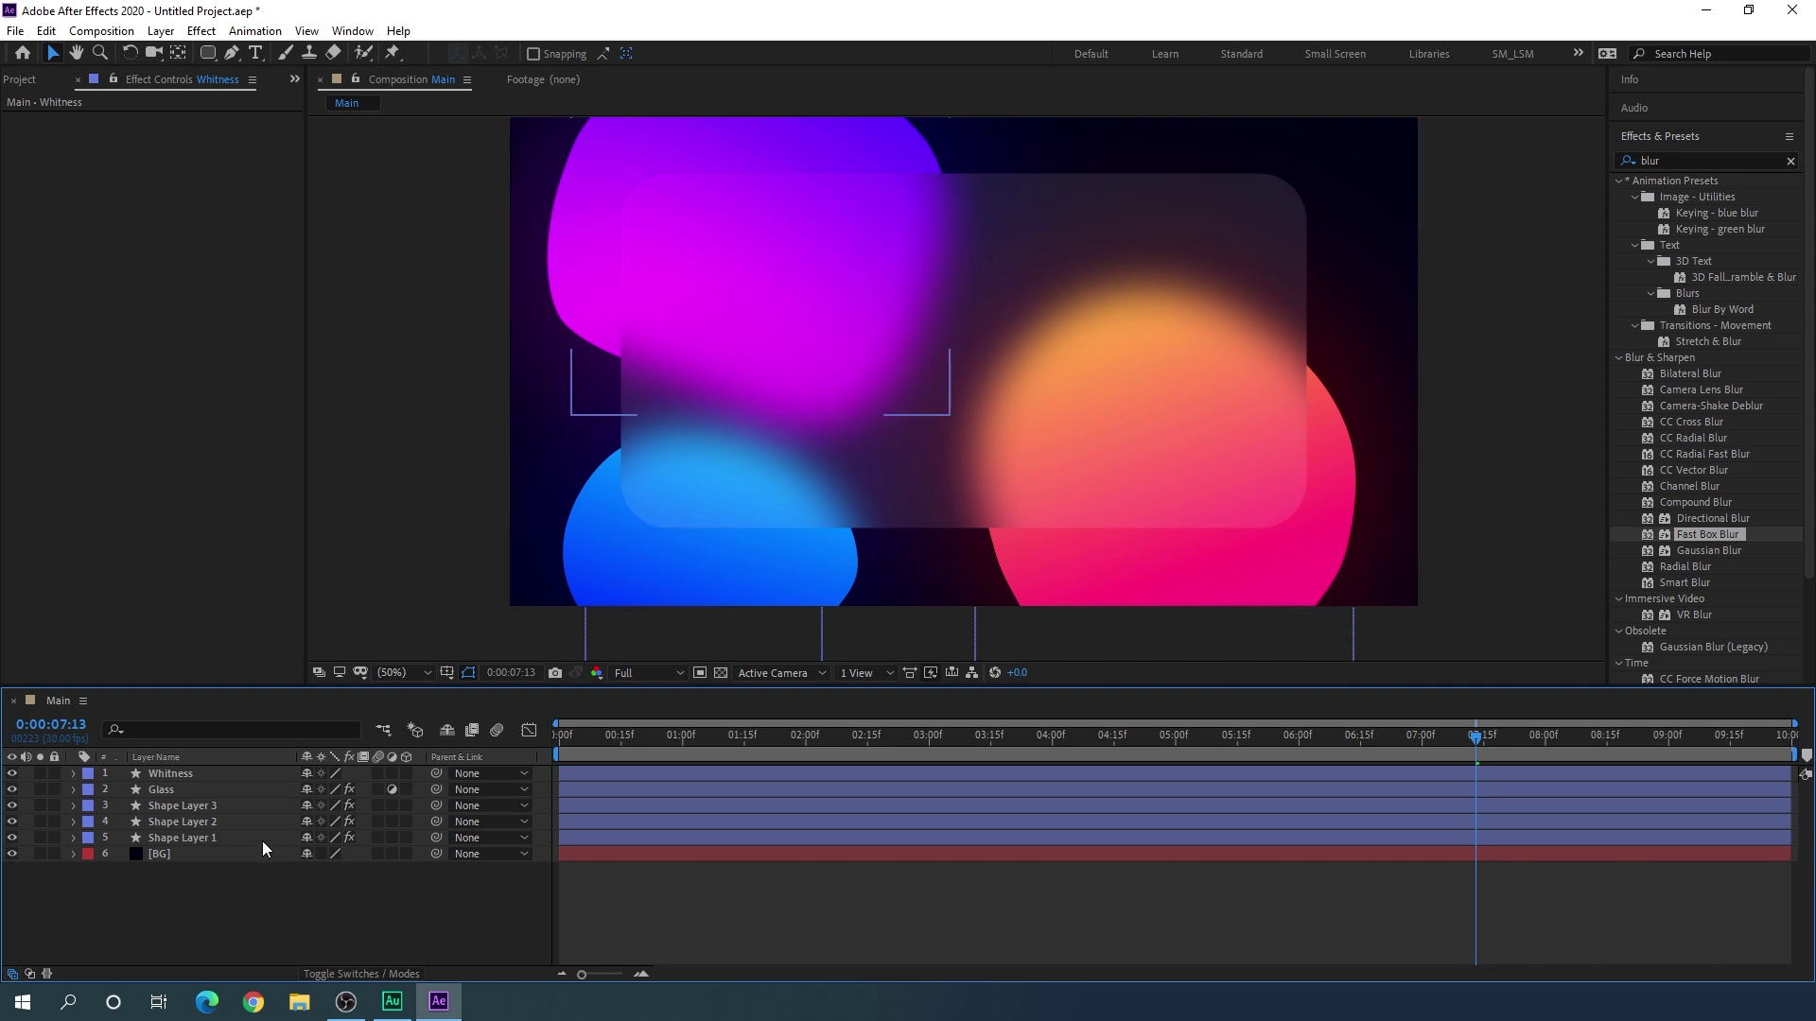
Step: Duplicate the Whitness layer and set the copy's fill to none
left_click(168, 776)
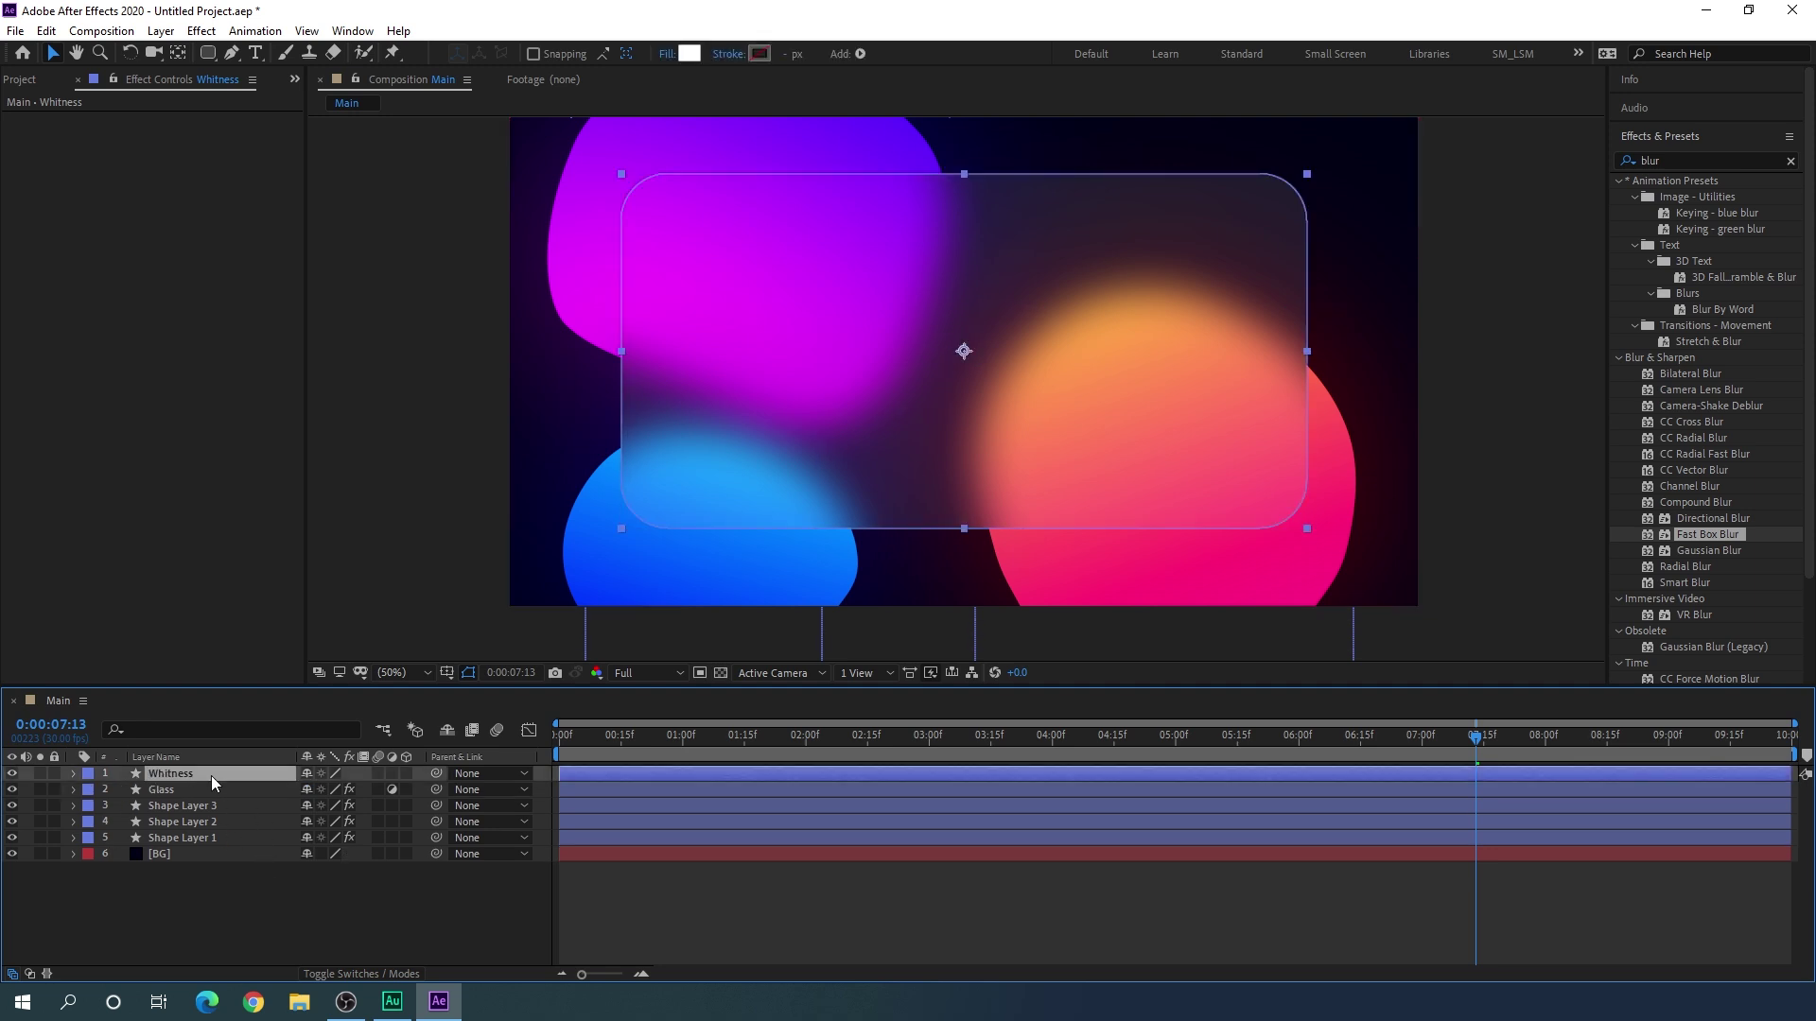
key("ctrl+d")
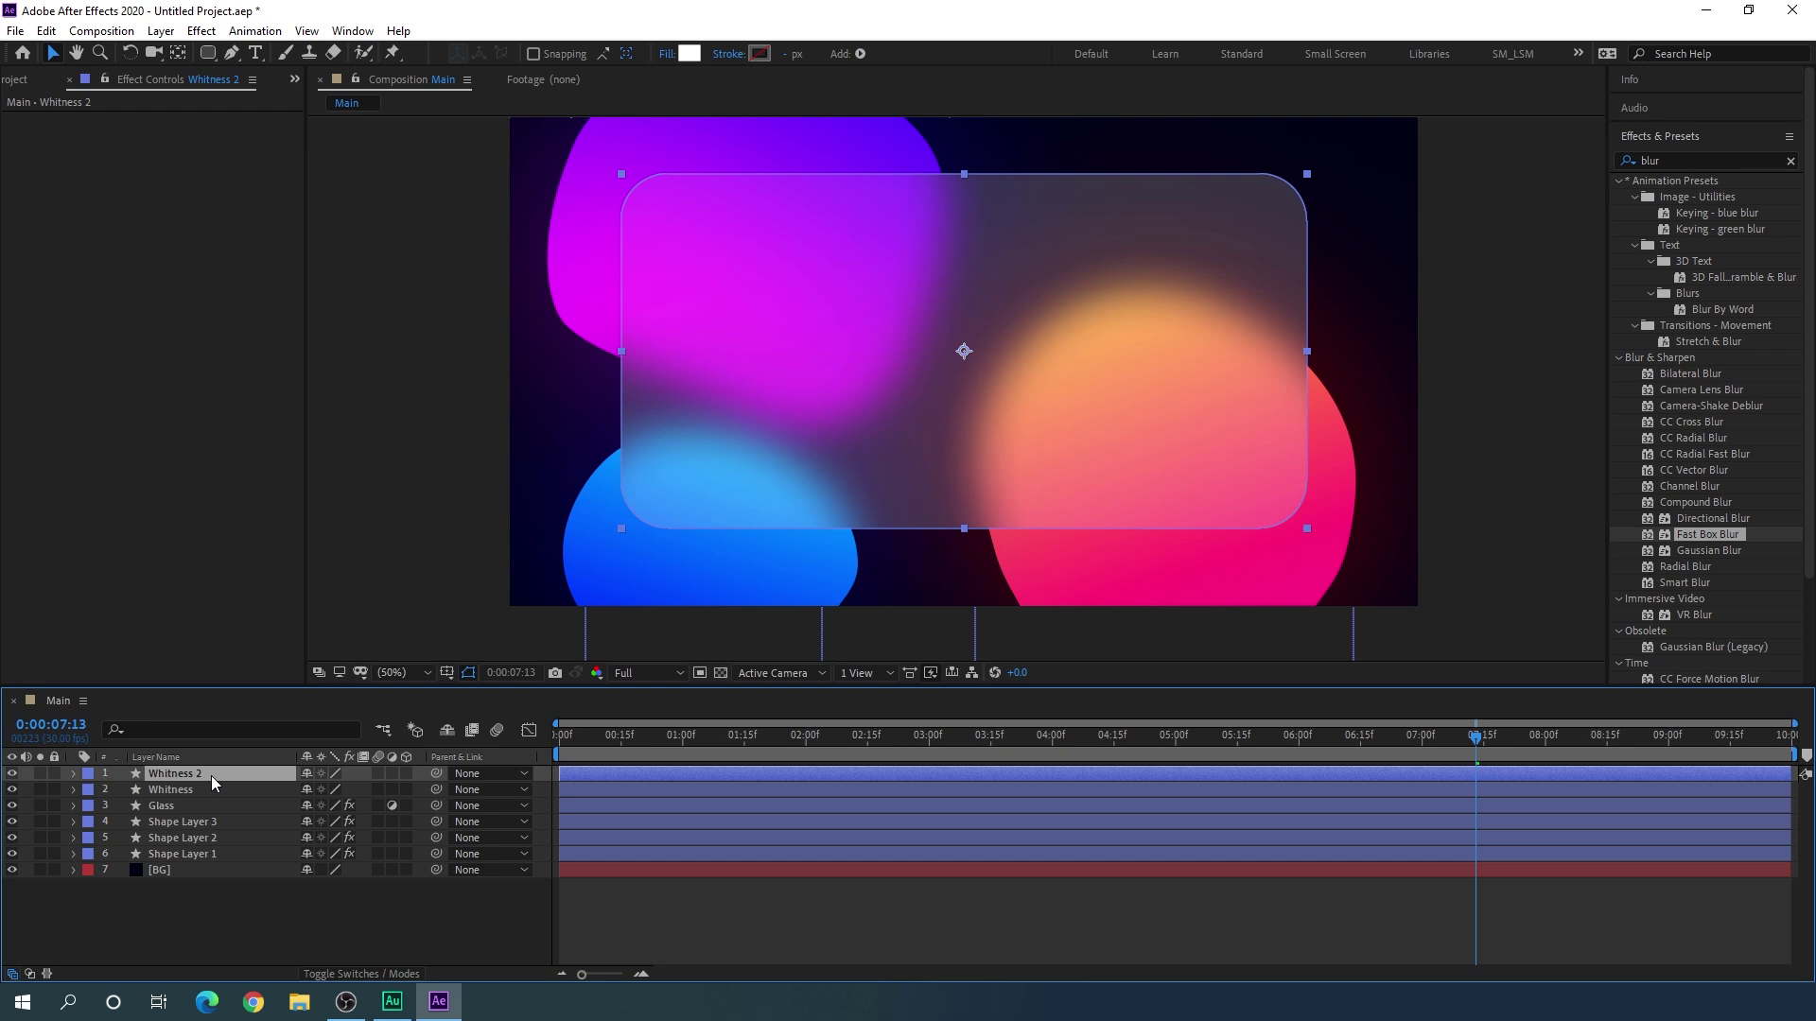
left_click(668, 54)
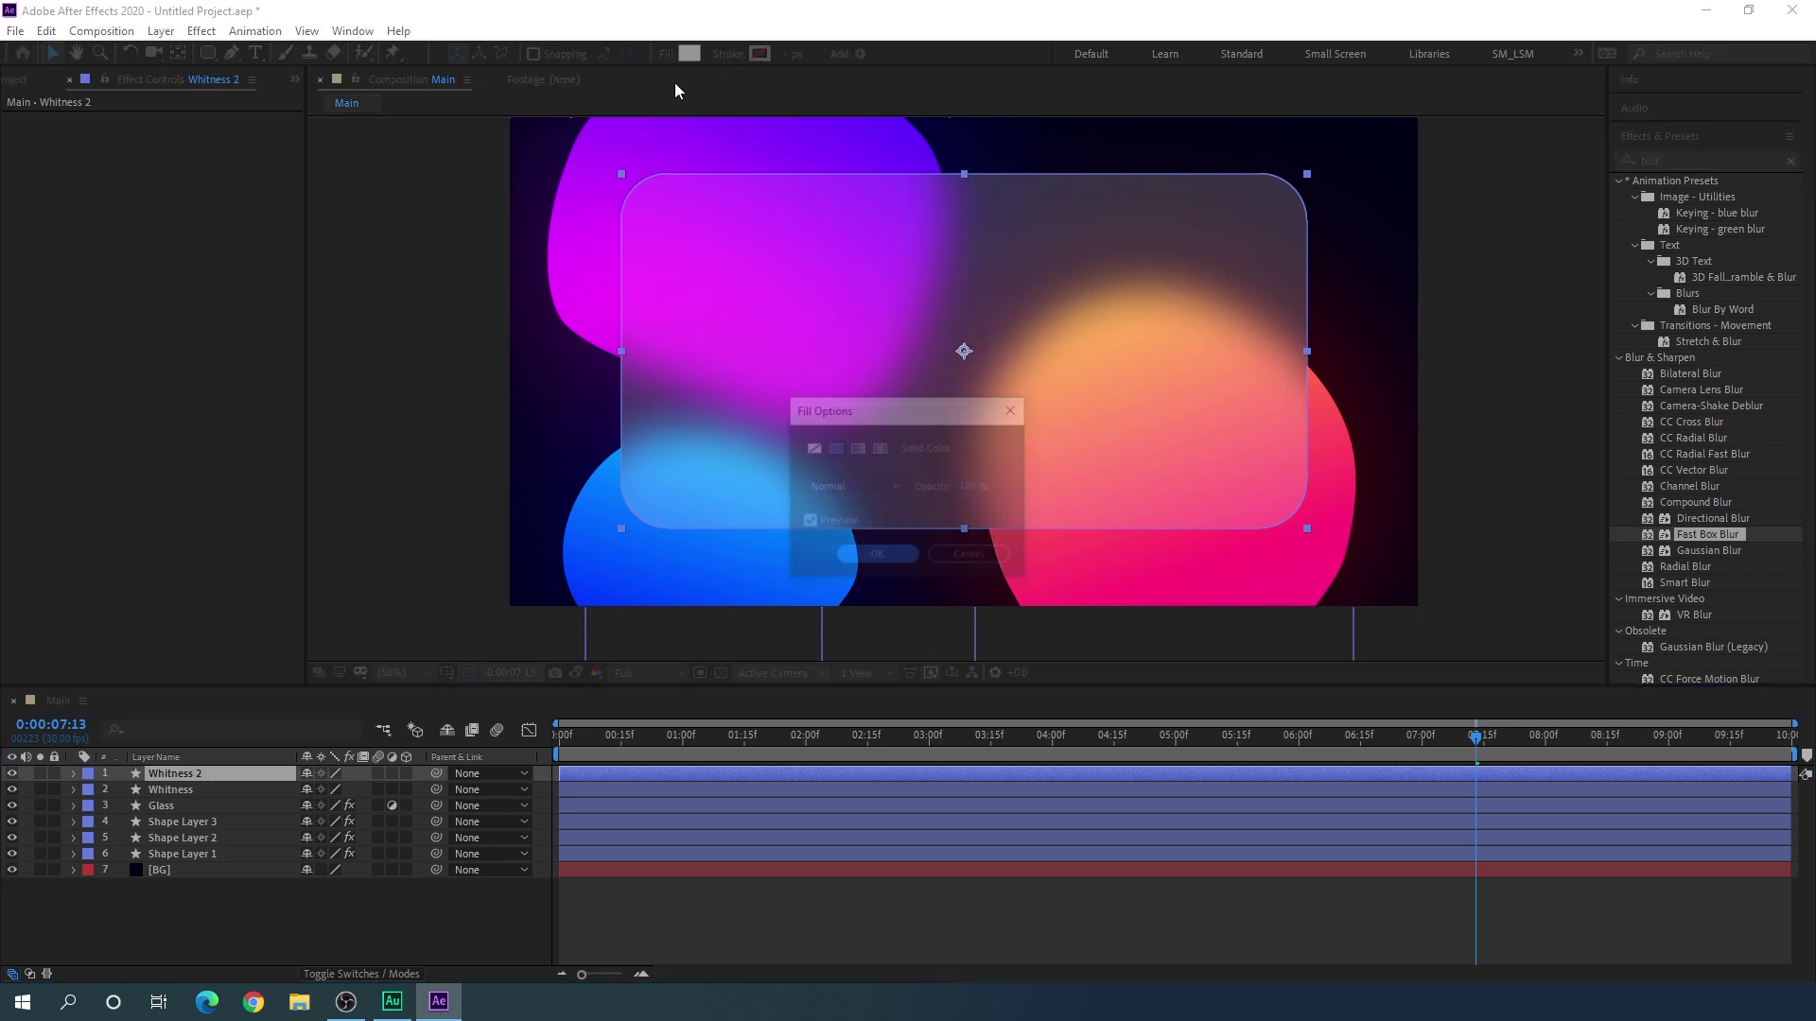
left_click(811, 448)
left_click(859, 558)
Step: Give the duplicated Whitness layer a solid stroke in white, FFFFFF
left_click(726, 54)
left_click(836, 448)
left_click(872, 553)
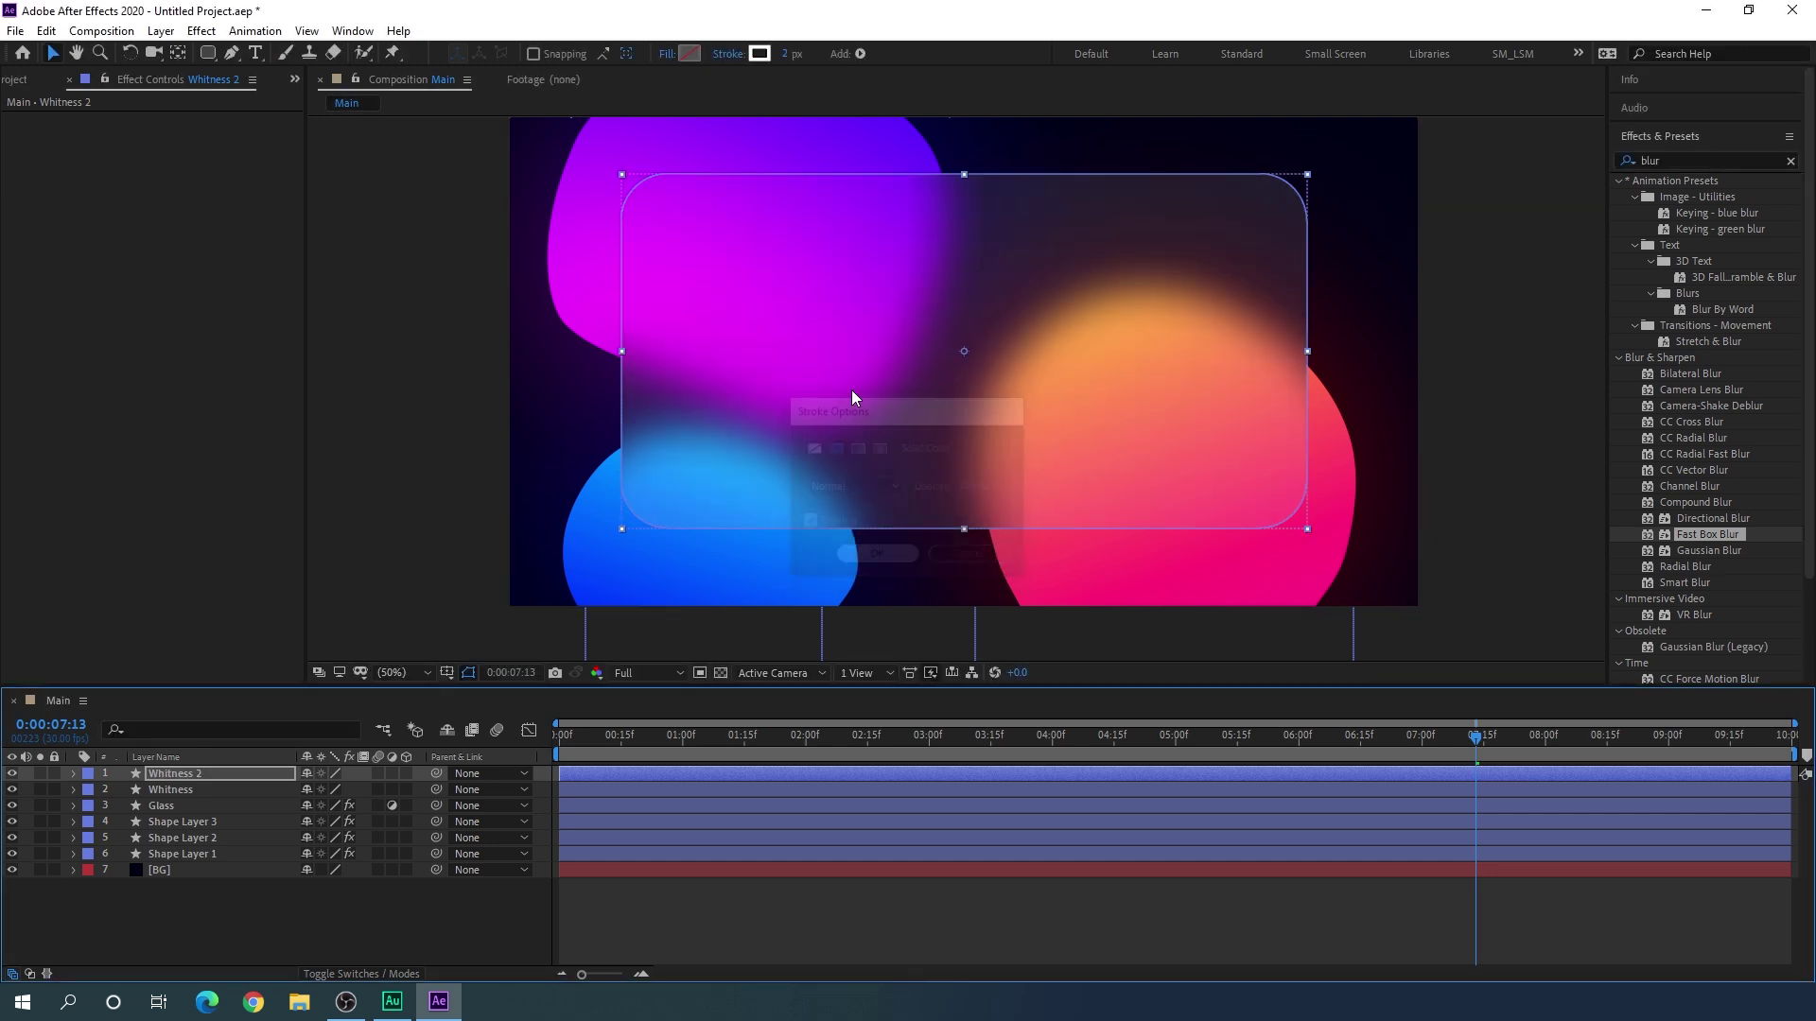
left_click(759, 54)
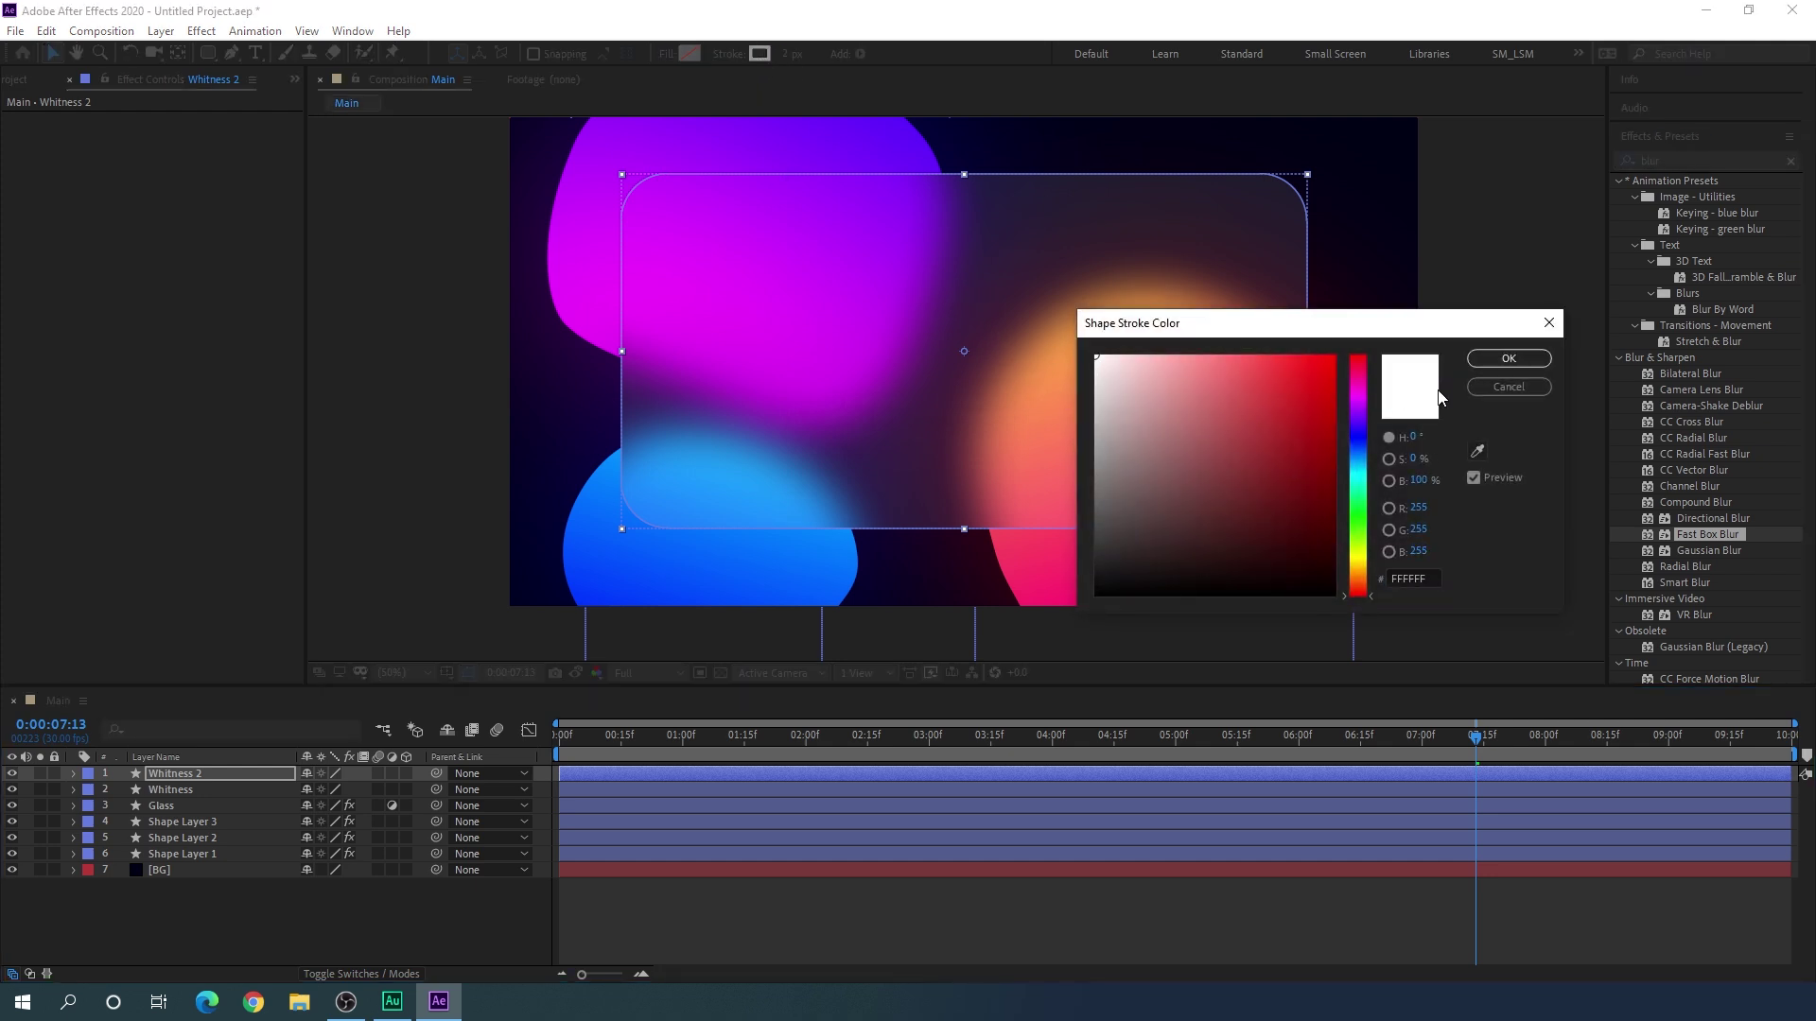
left_click(1477, 360)
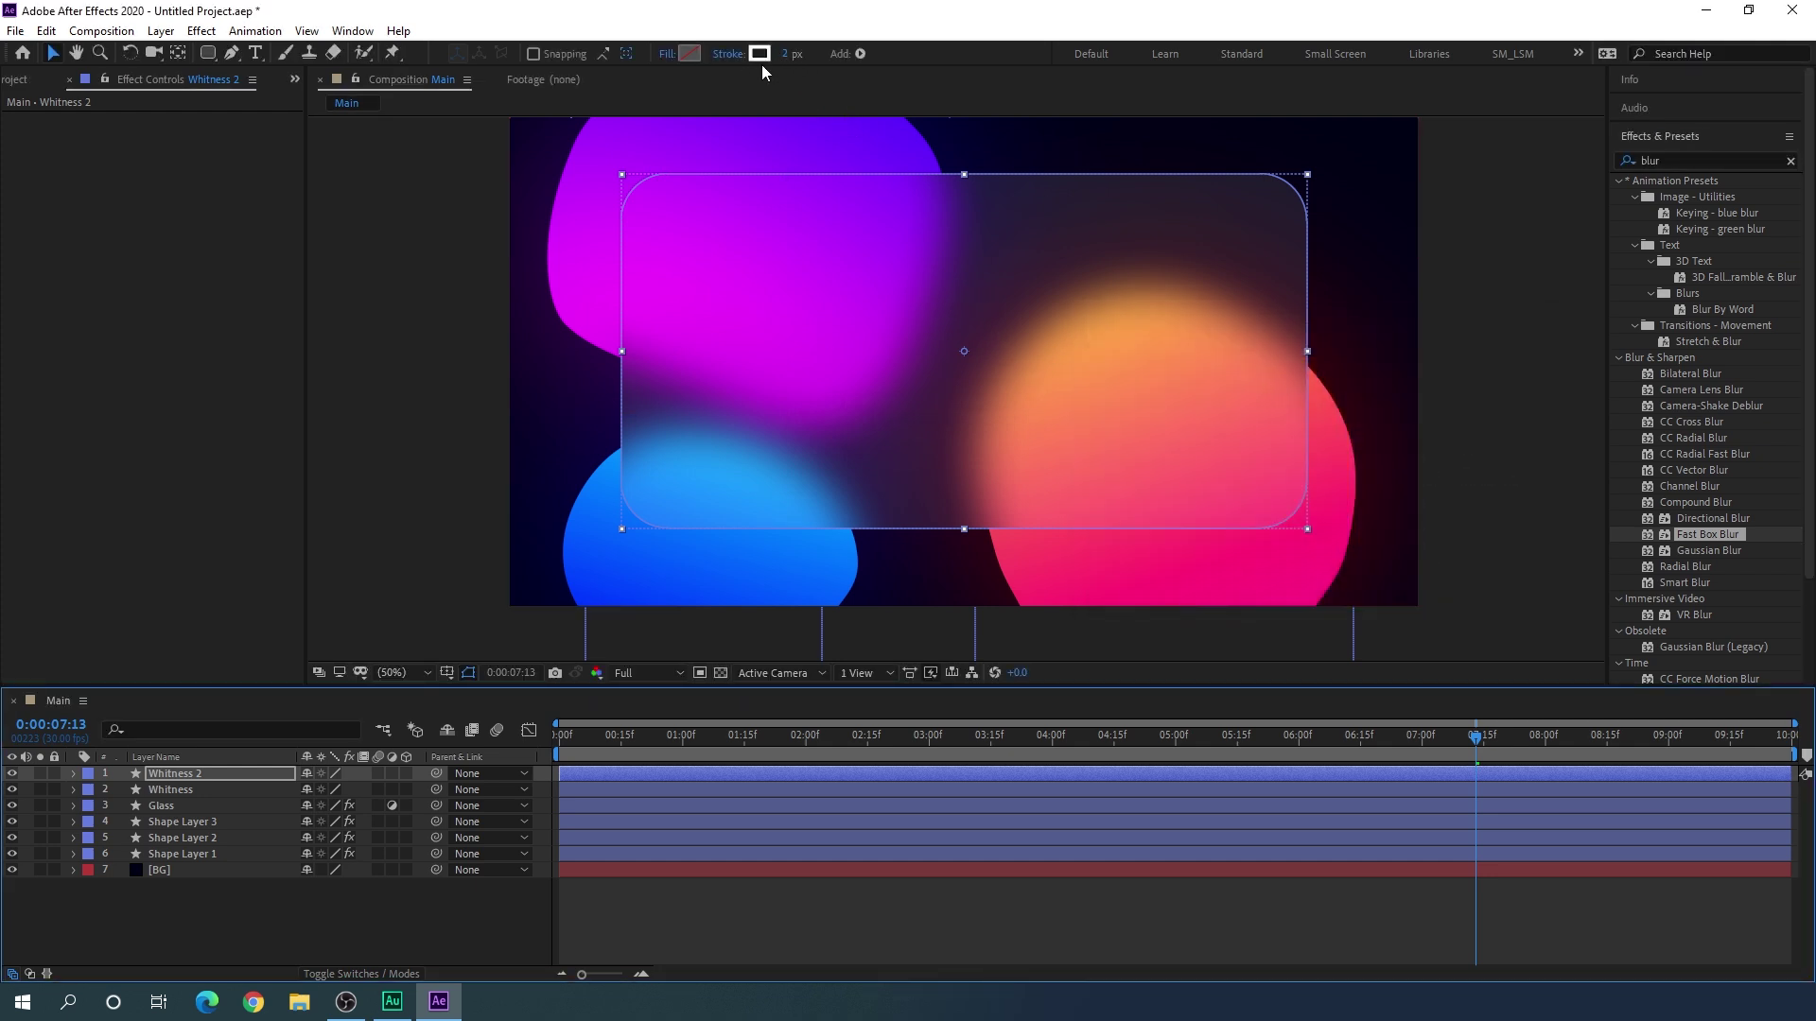
Step: Rename the outlined copy of the Whitness layer as Stroke
left_click(201, 776)
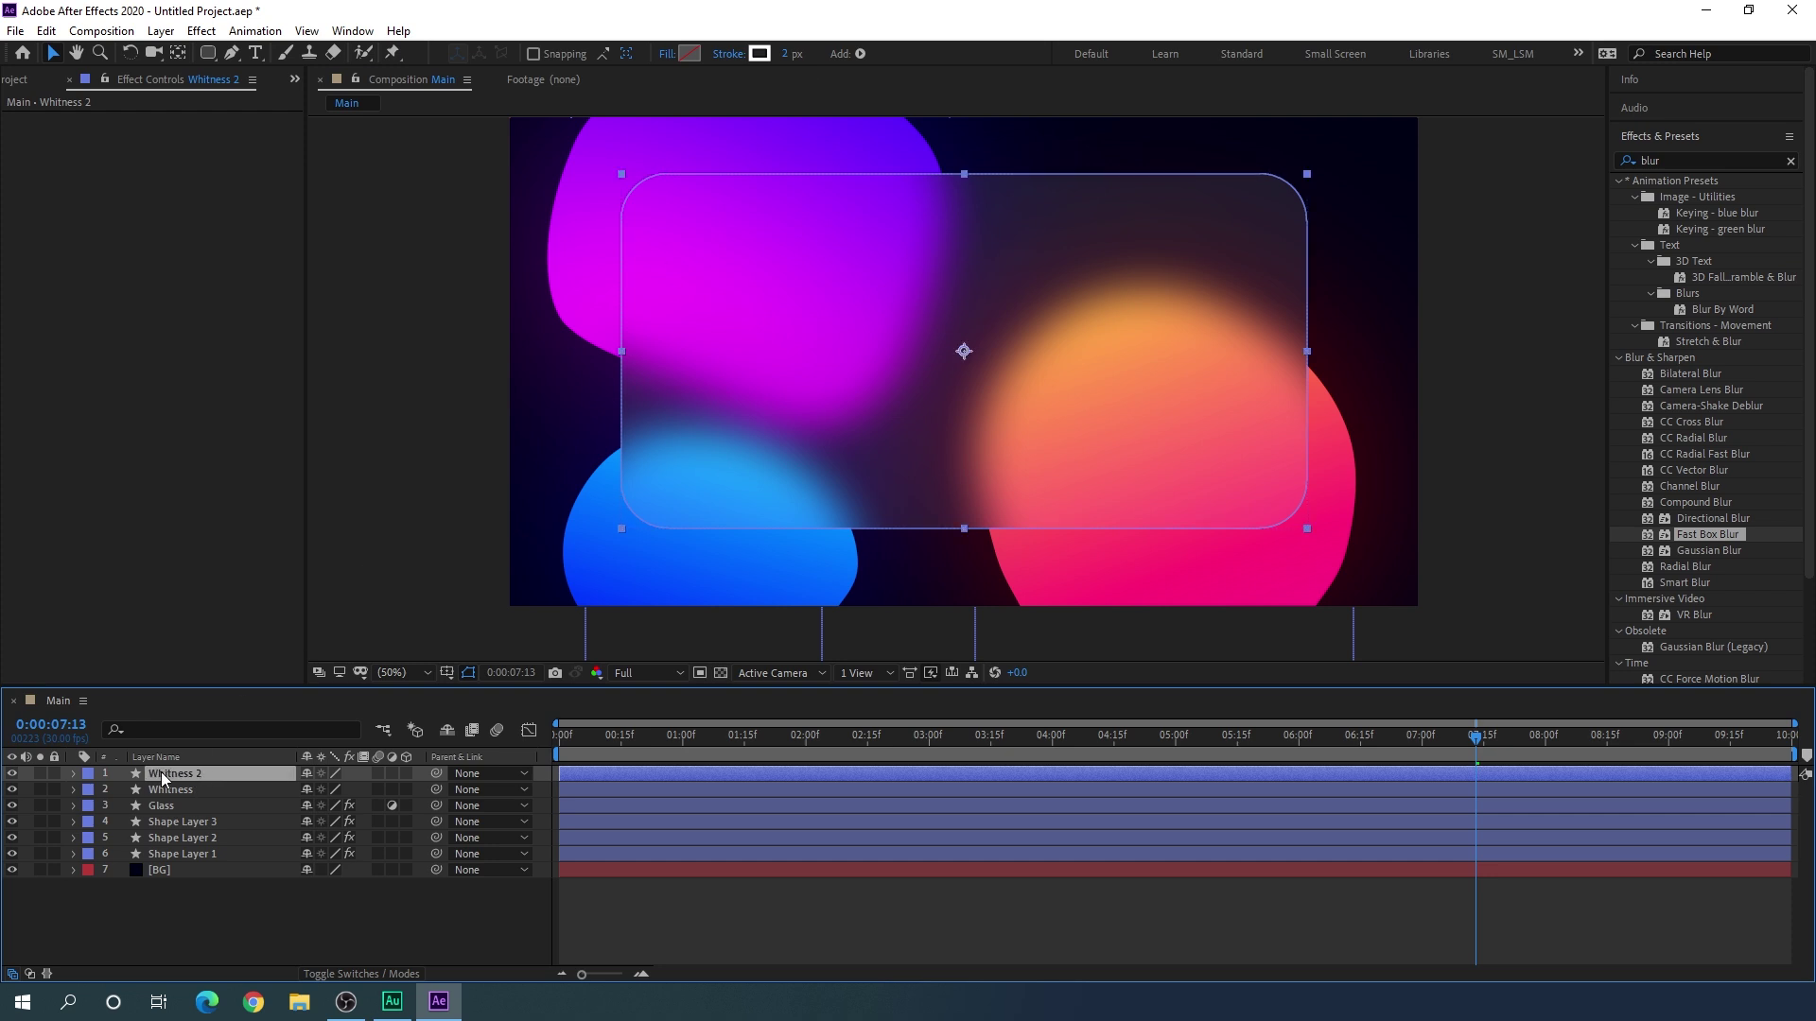
right_click(199, 778)
left_click(272, 764)
key("BackSpace")
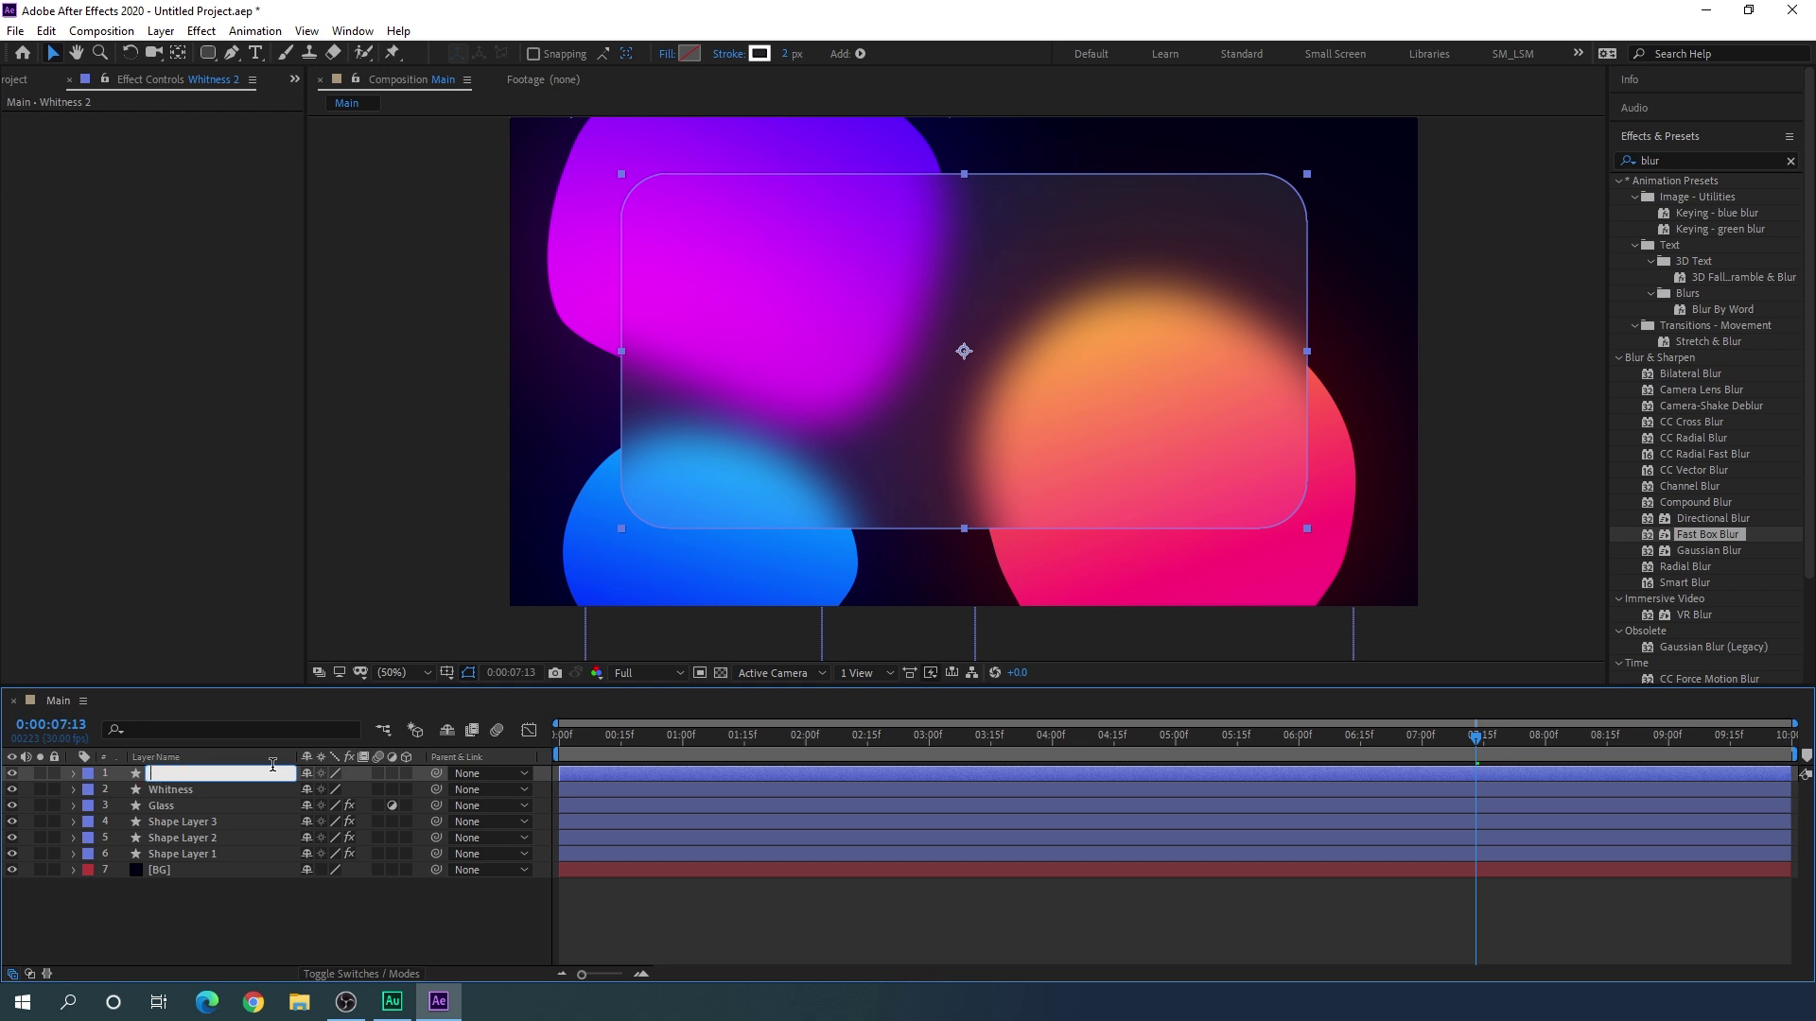
type("Stroke")
key("Return")
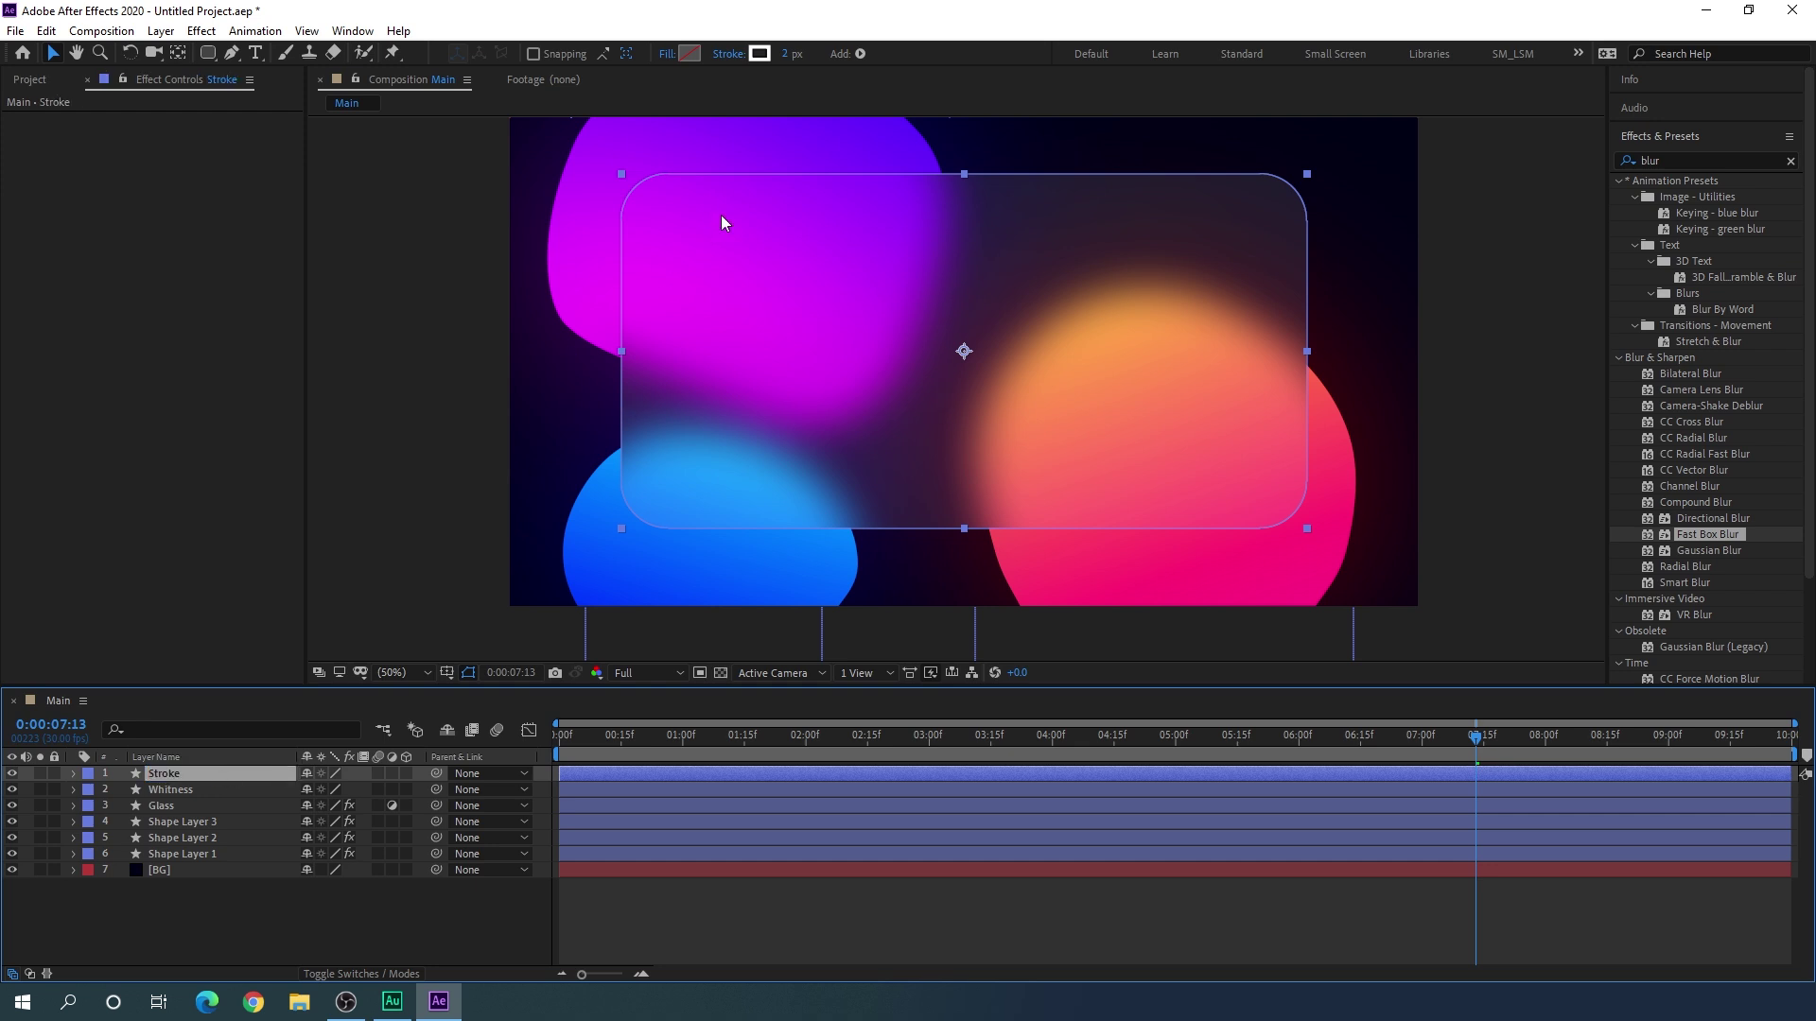
Step: Set the Stroke layer's opacity to 35% and inspect the panel's outline up close
key("t")
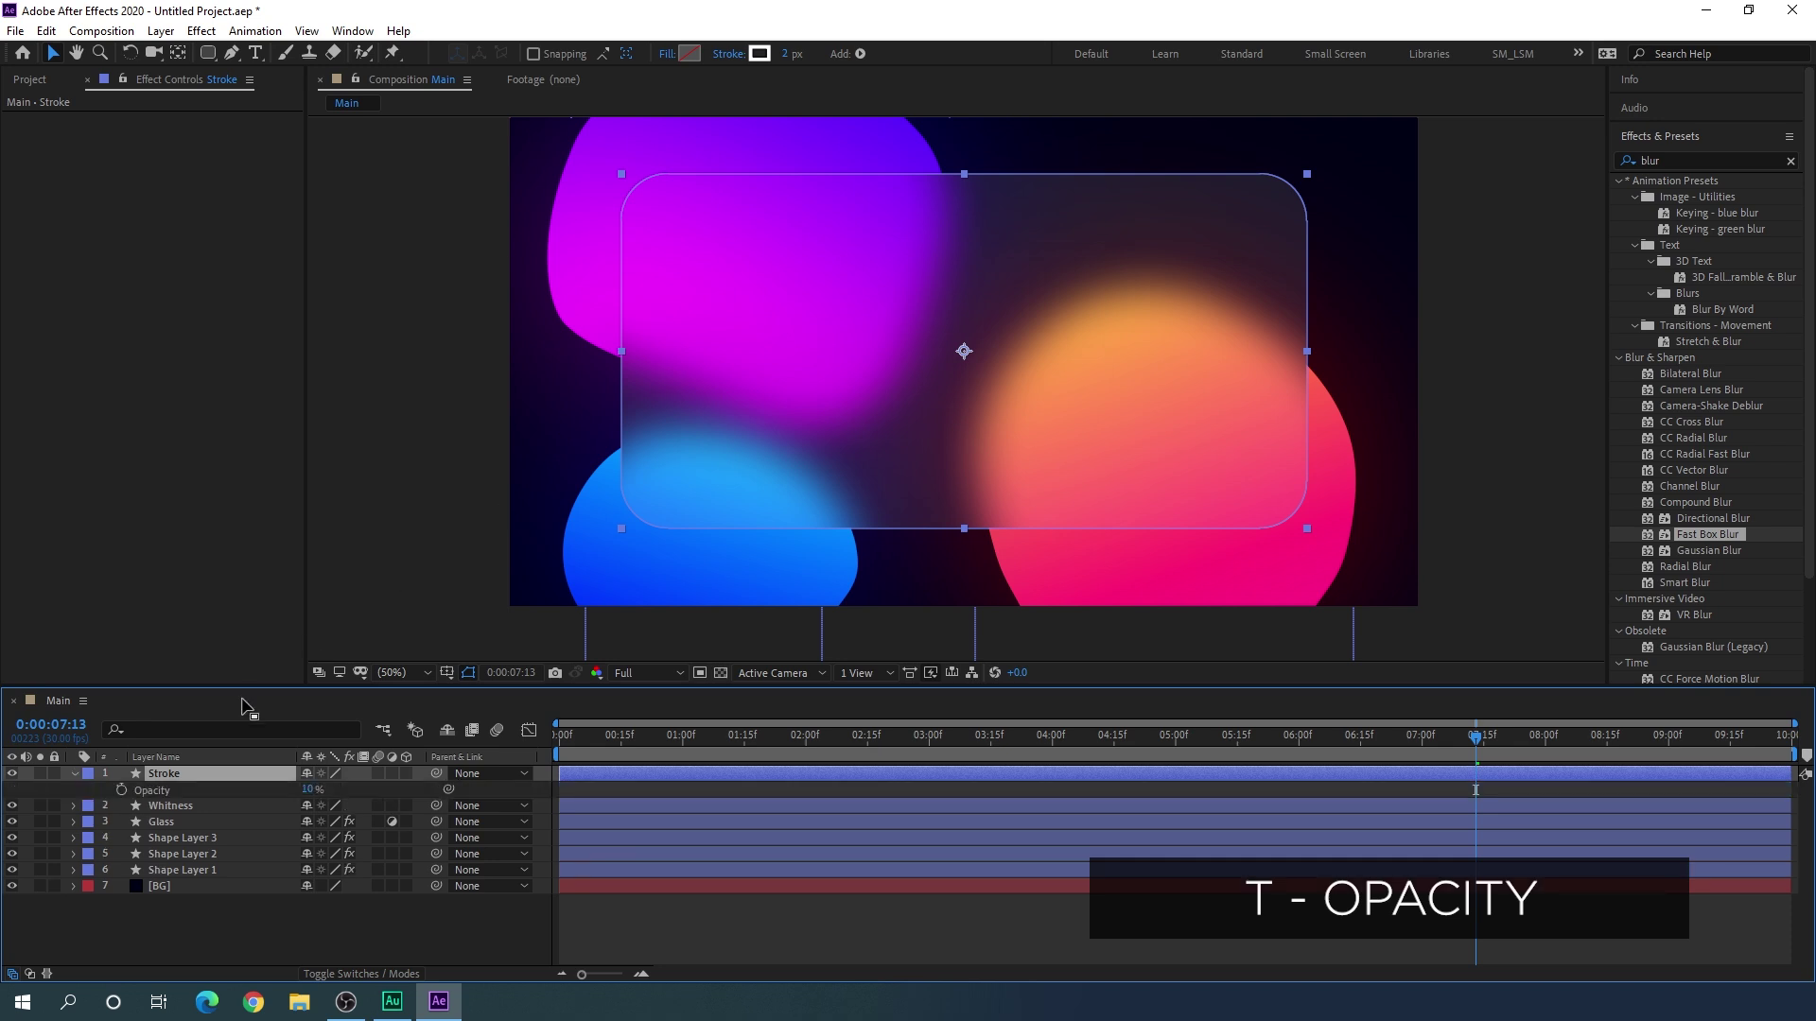
left_click(306, 792)
type("35")
key("Return")
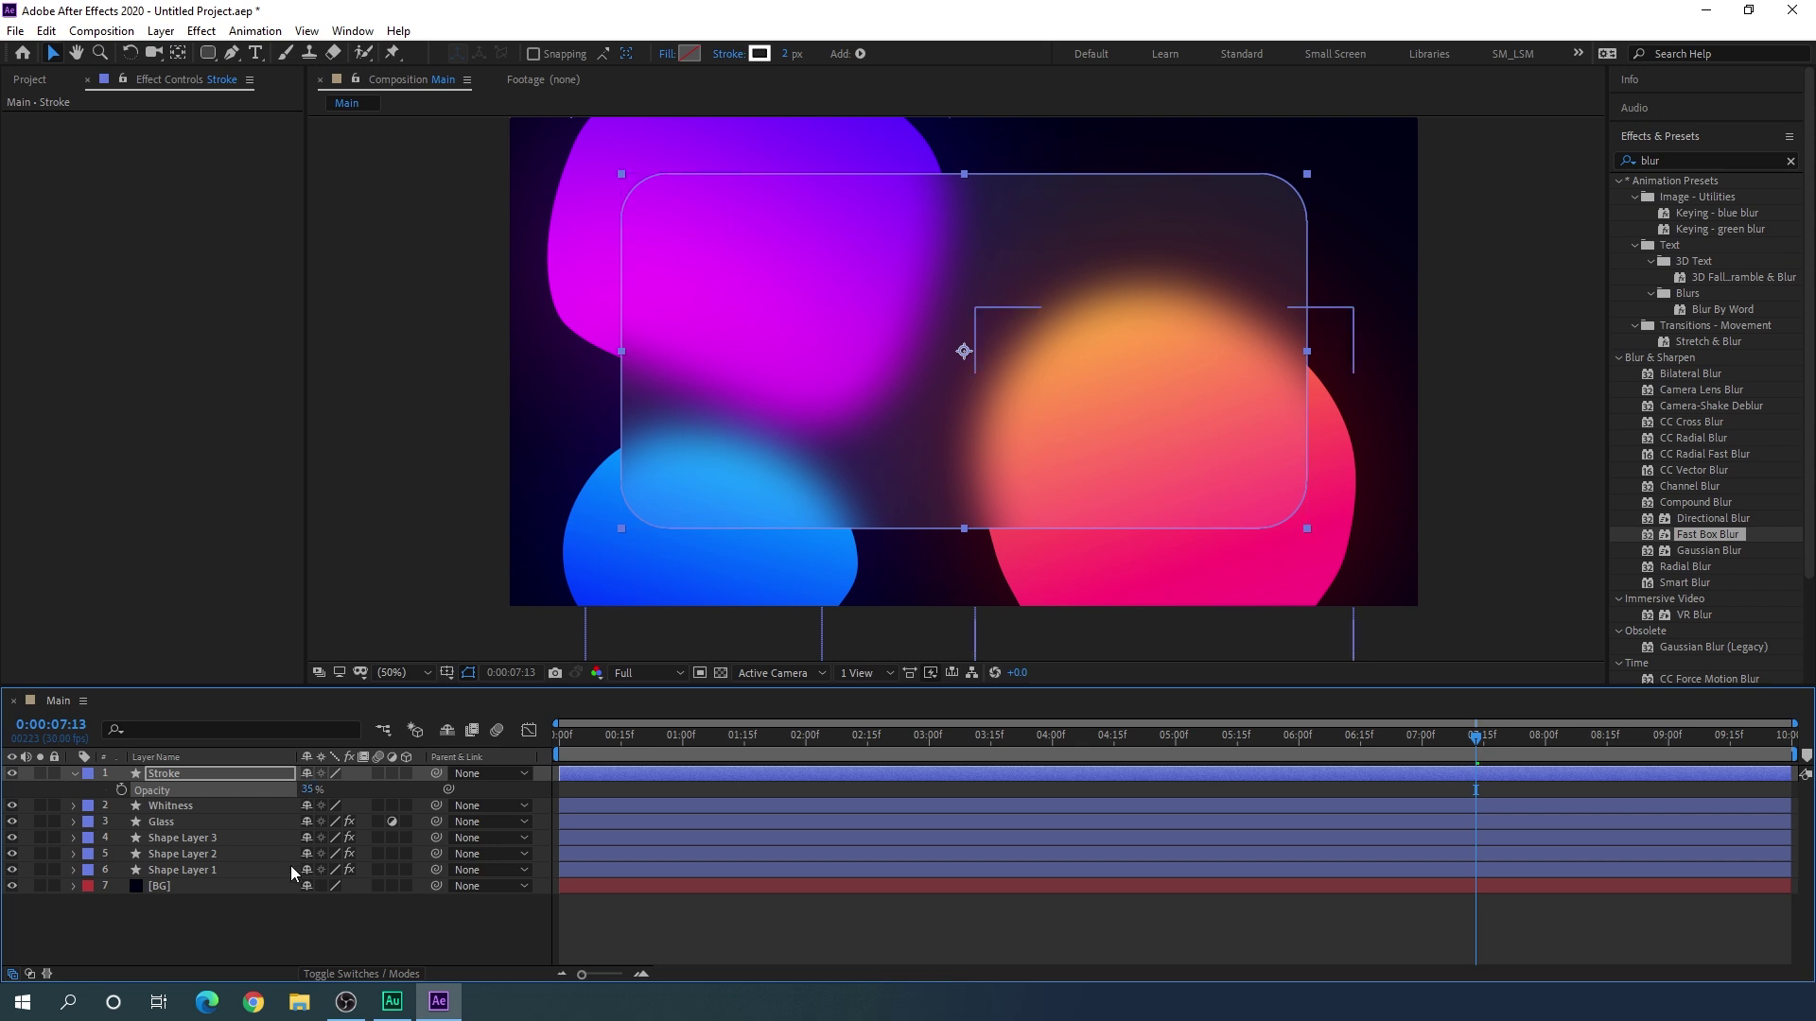
left_click(286, 916)
scroll(1017, 200, "up", 2)
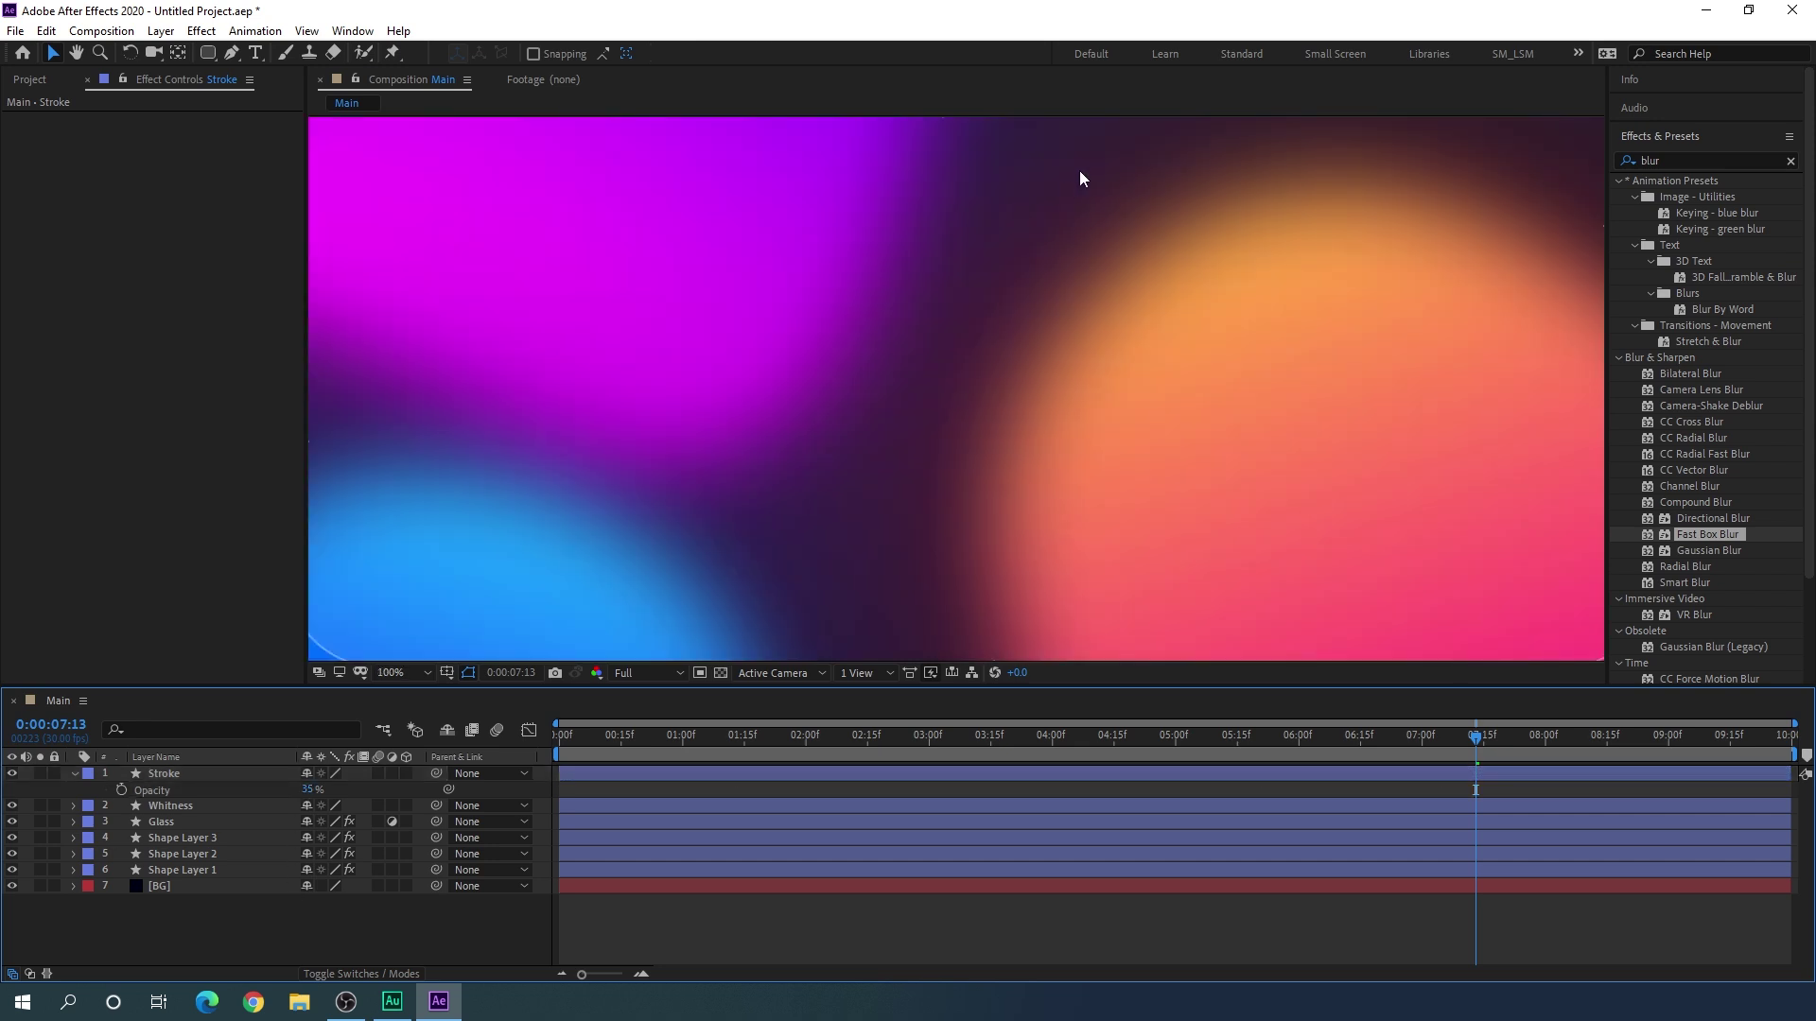
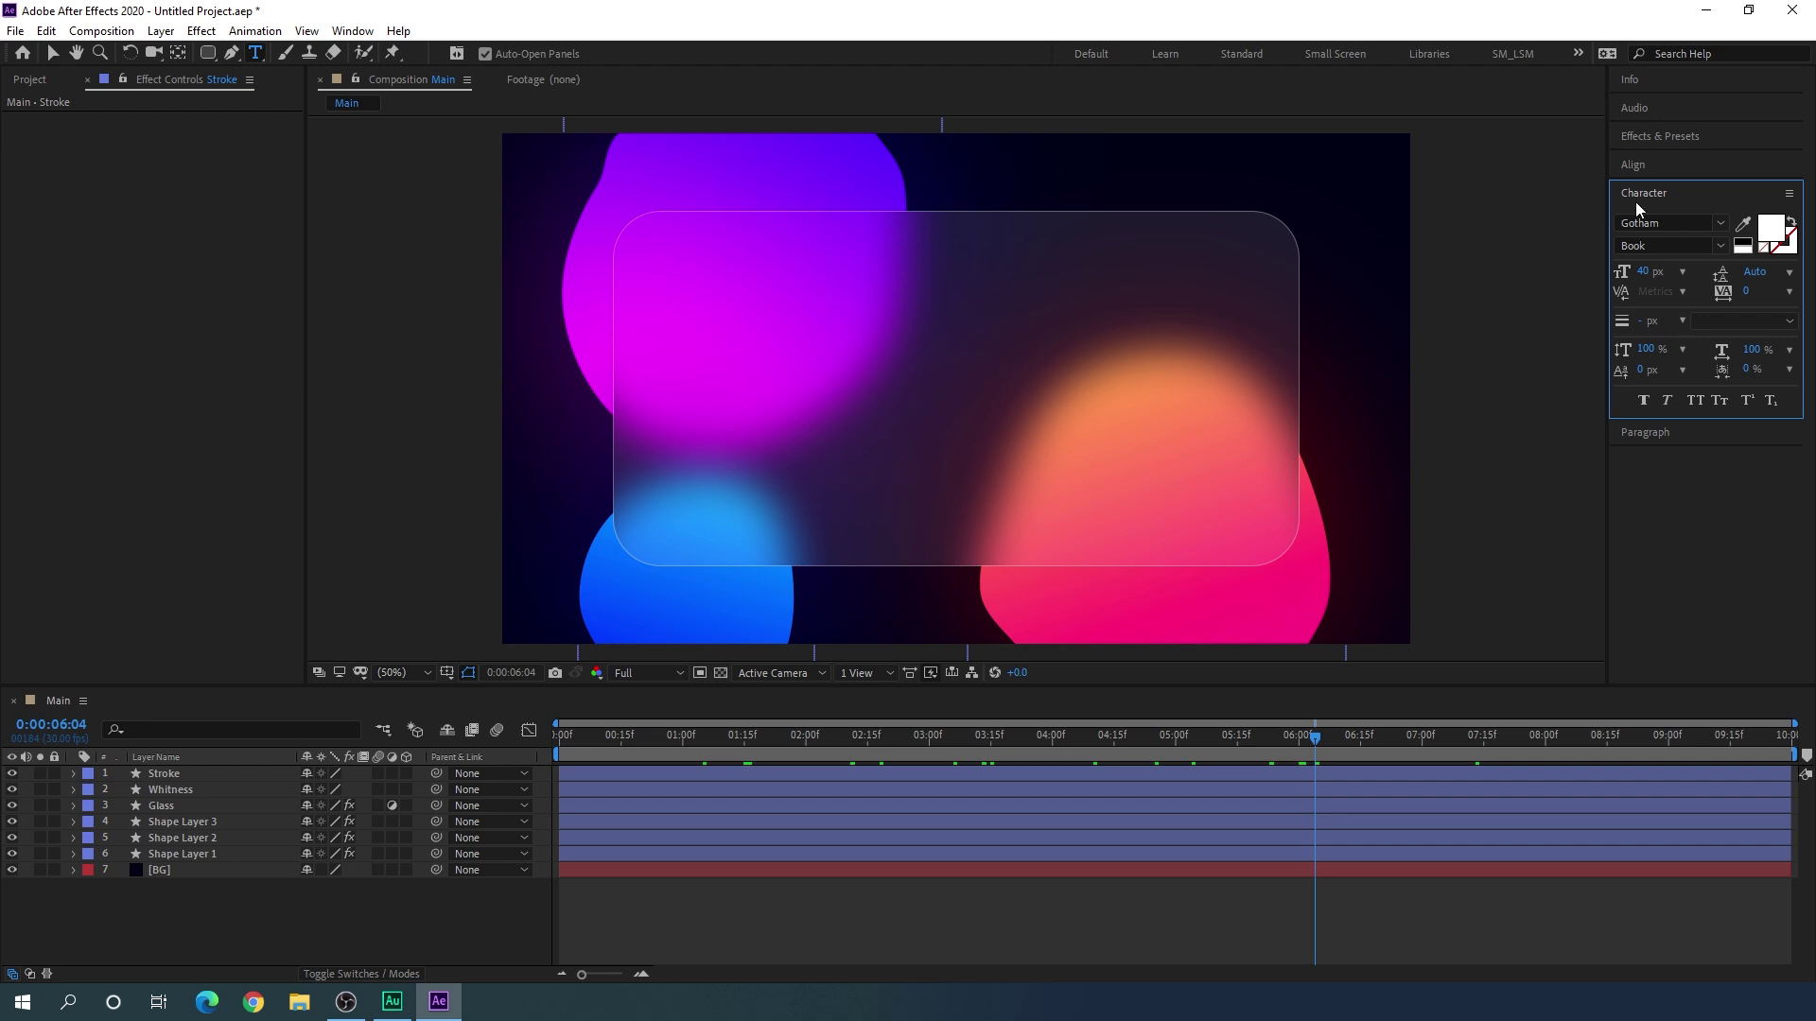
Step: Display the character settings and set the text font to Gotham Light
left_click(352, 30)
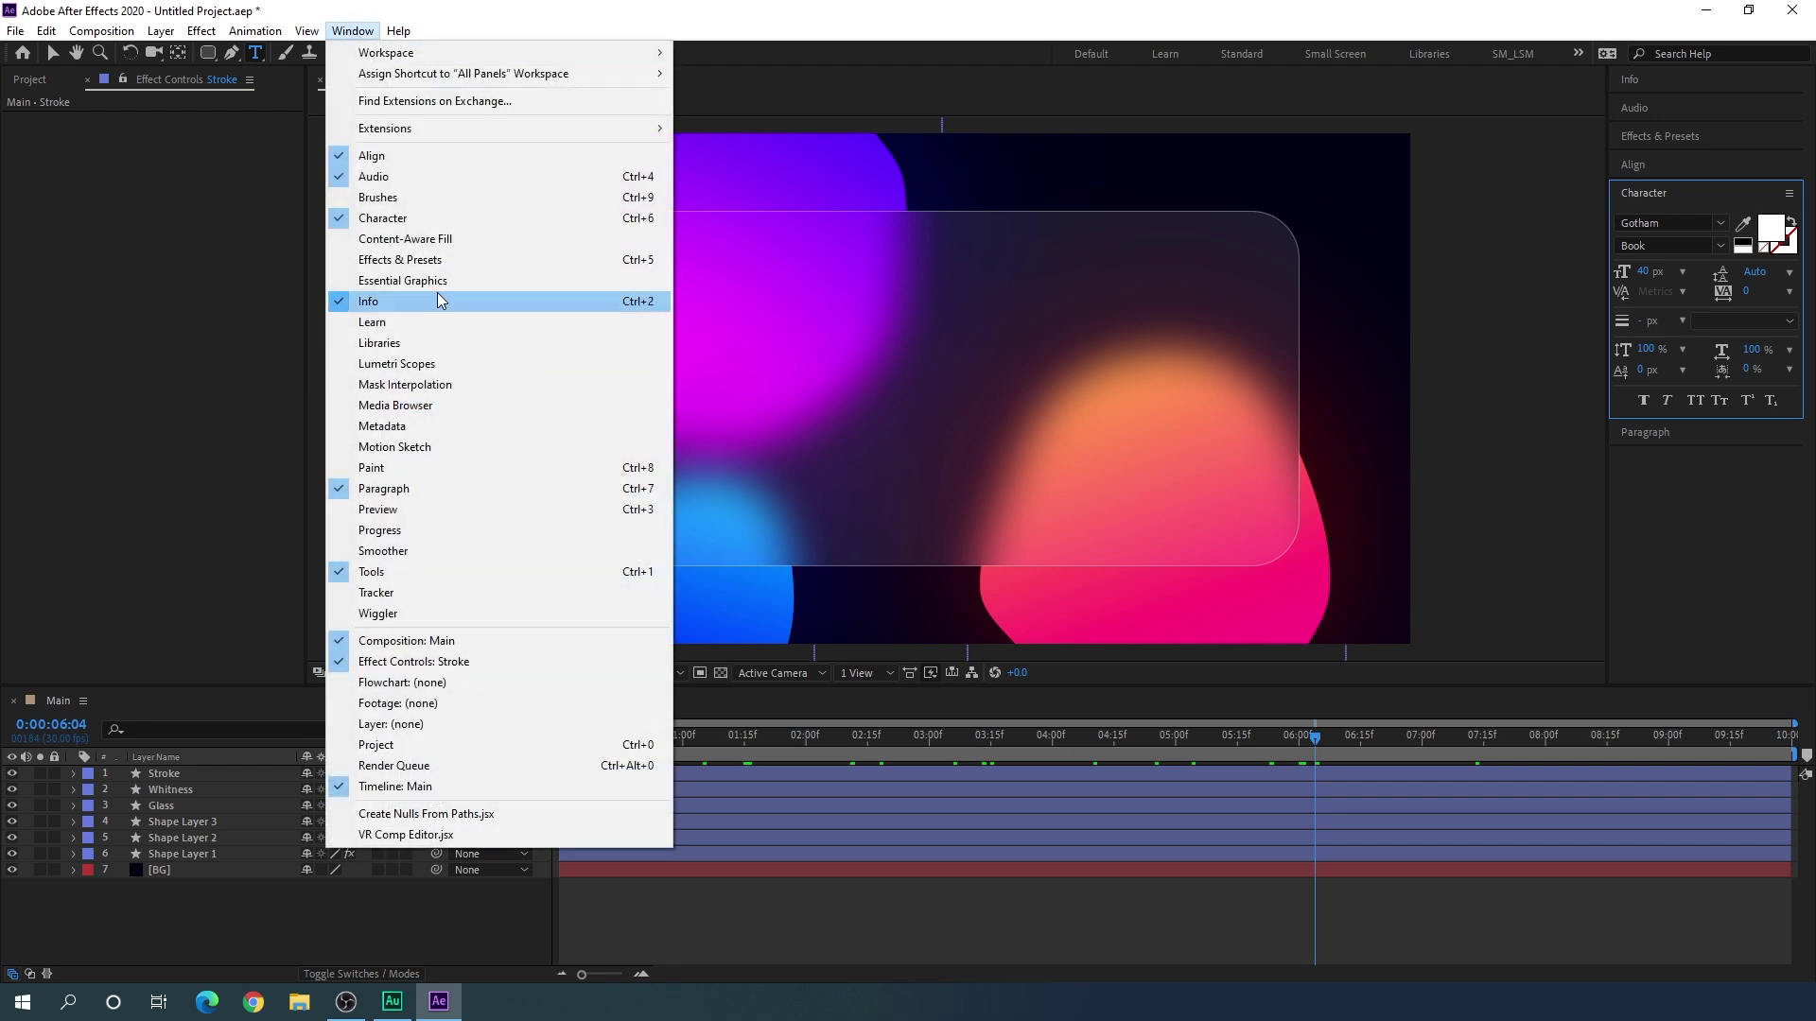
left_click(397, 219)
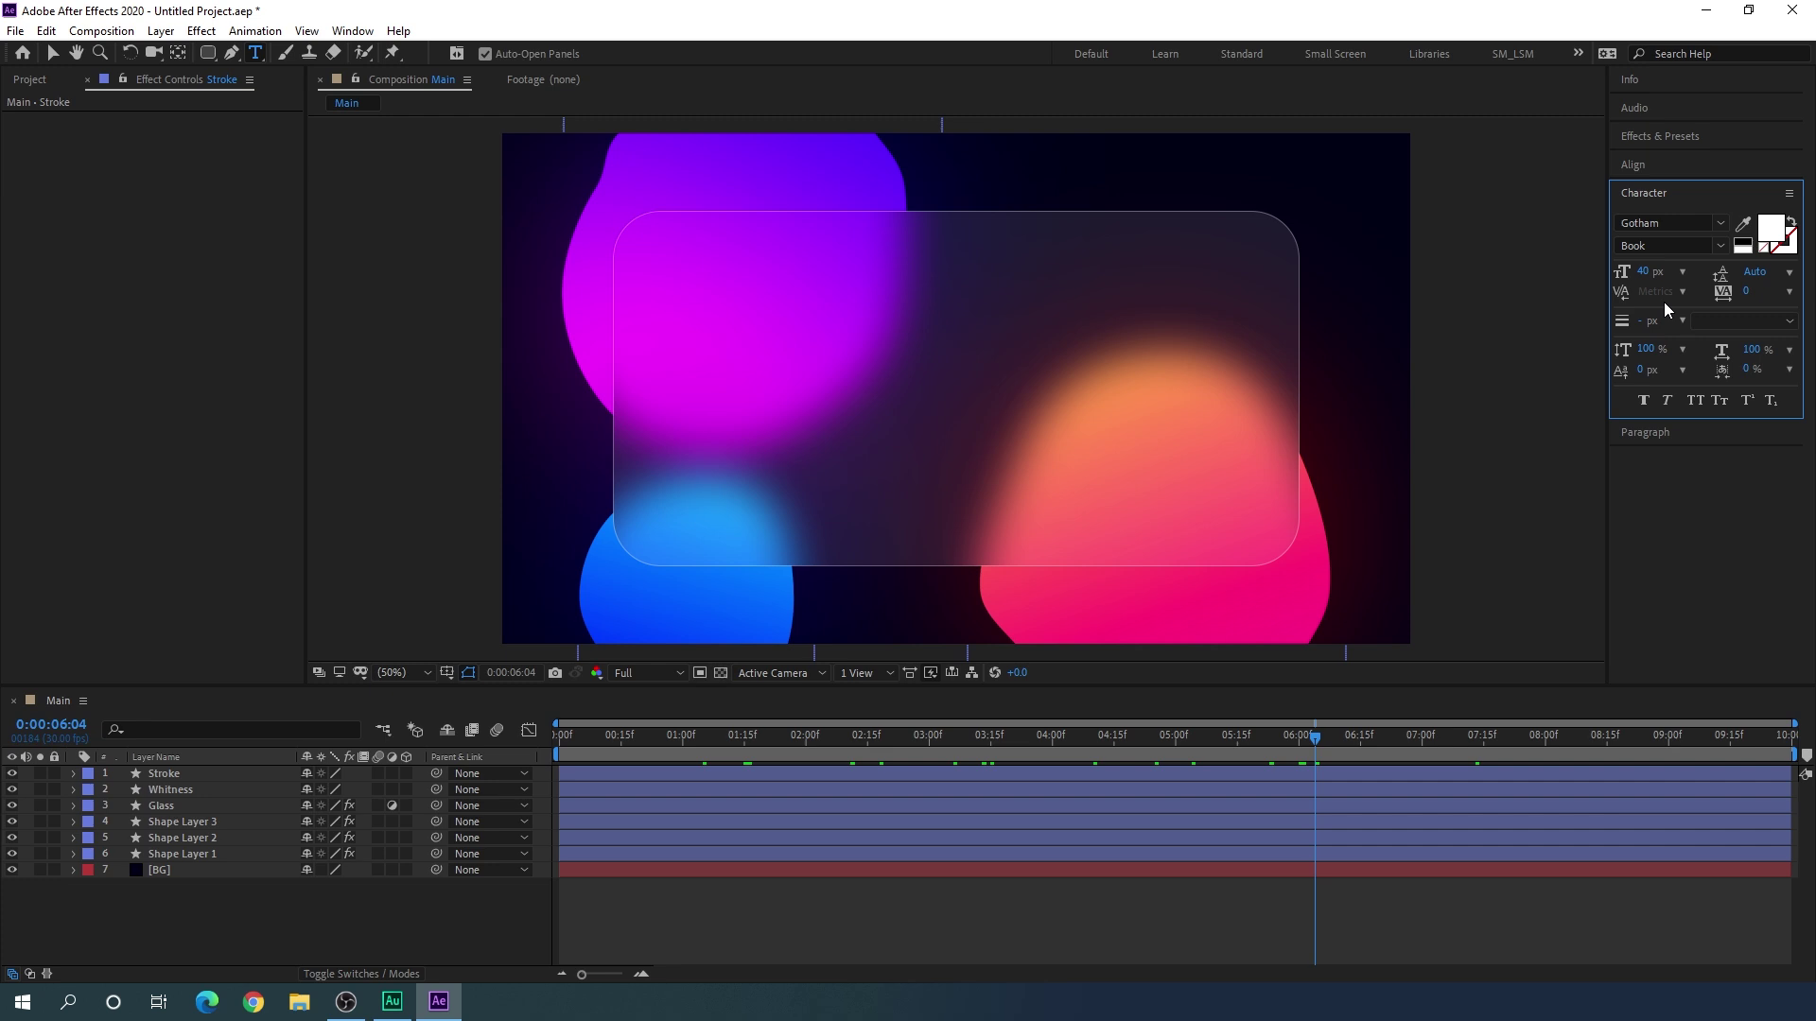
left_click(1719, 223)
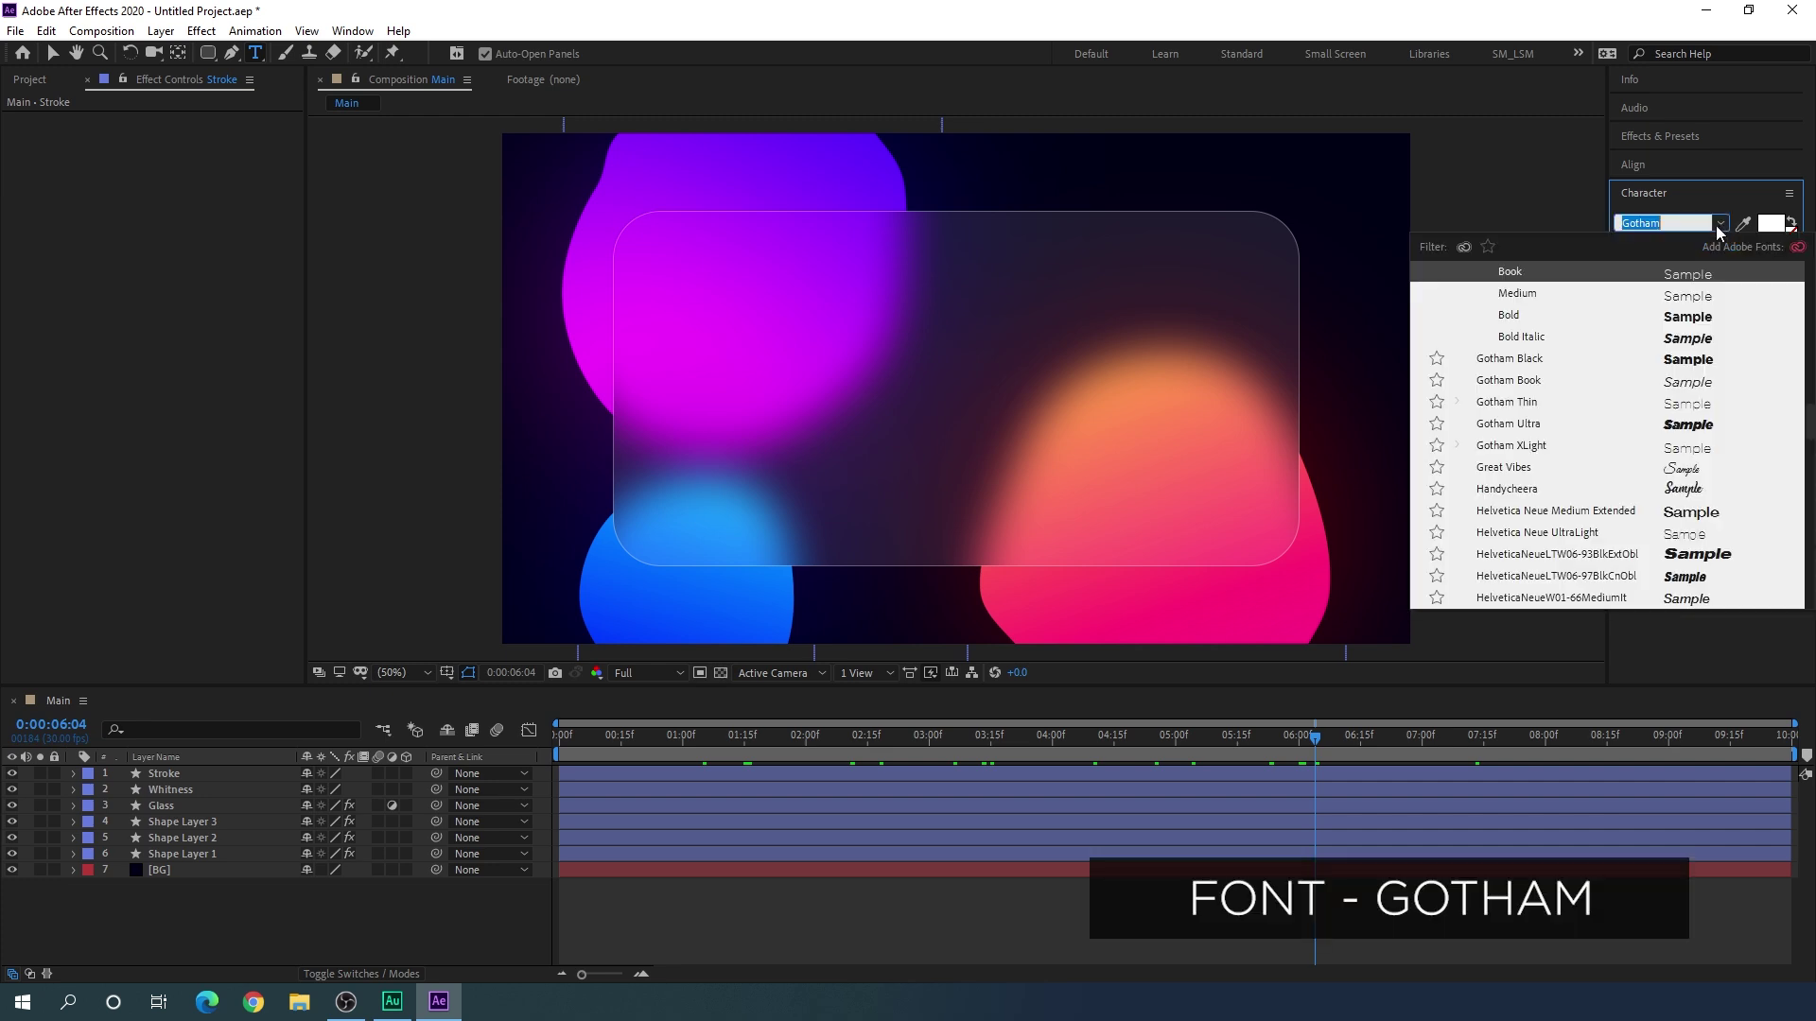
scroll(1551, 288, "up", 2)
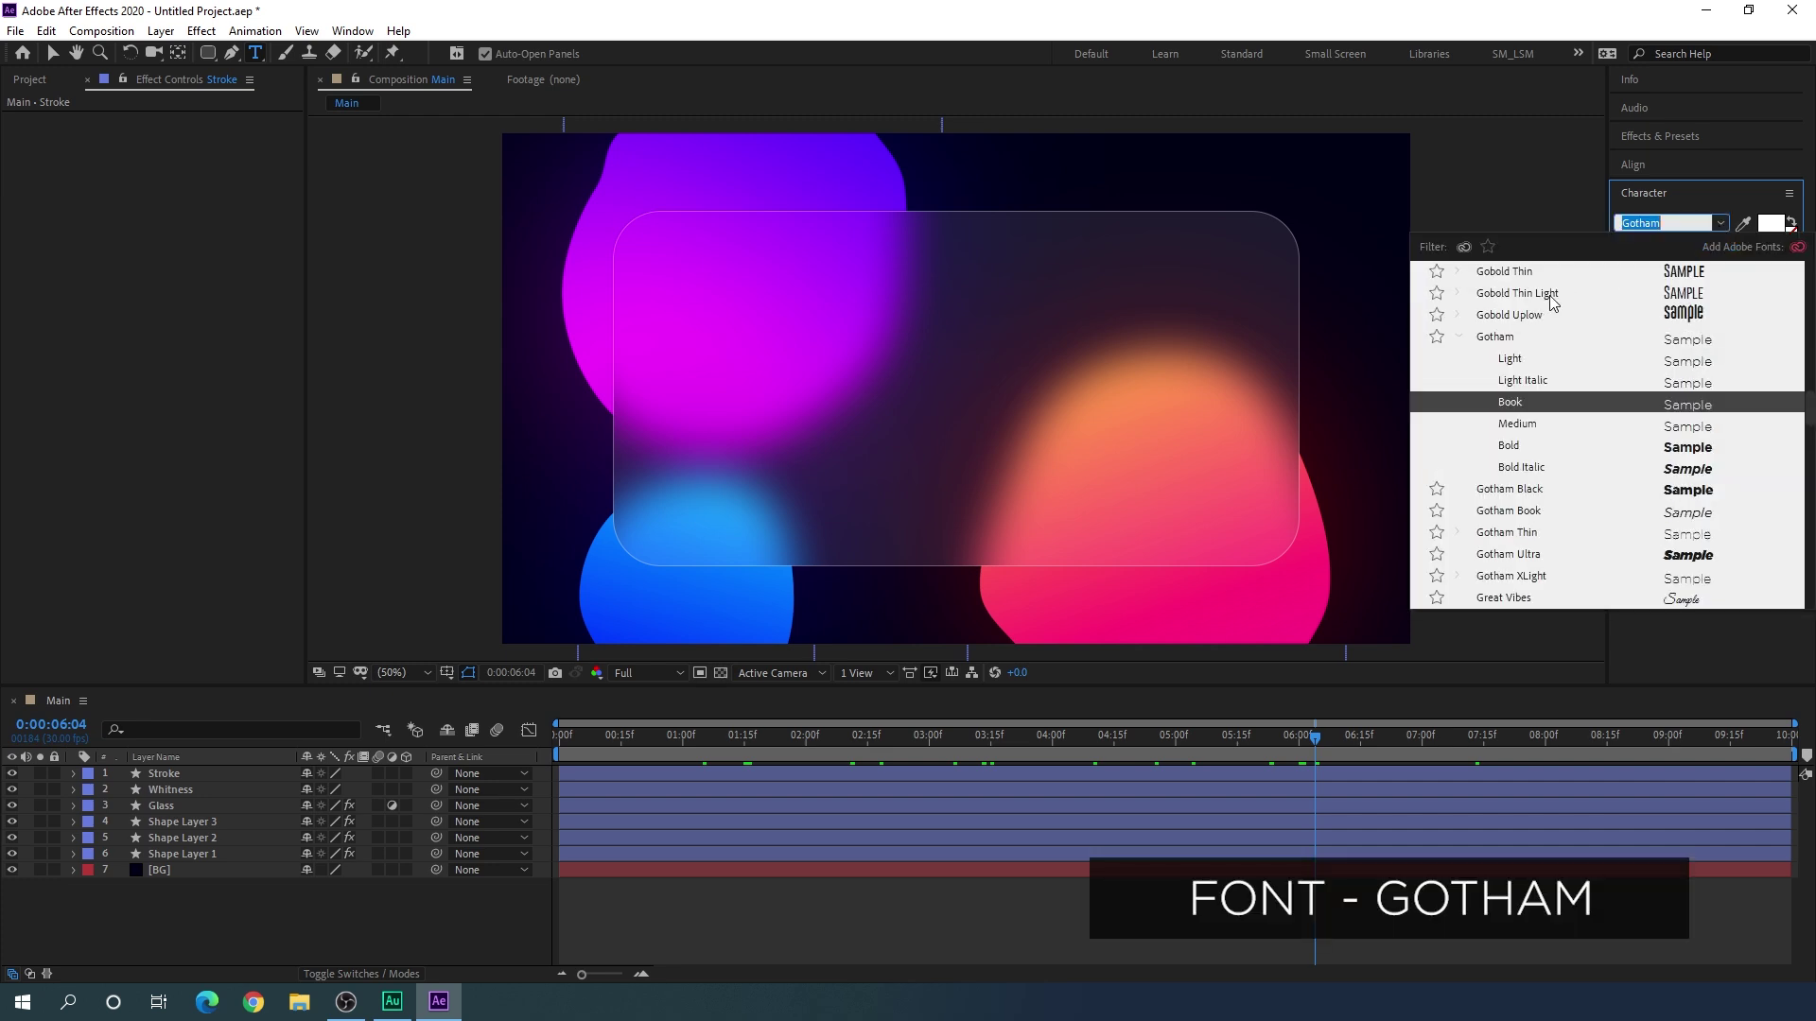
left_click(1505, 357)
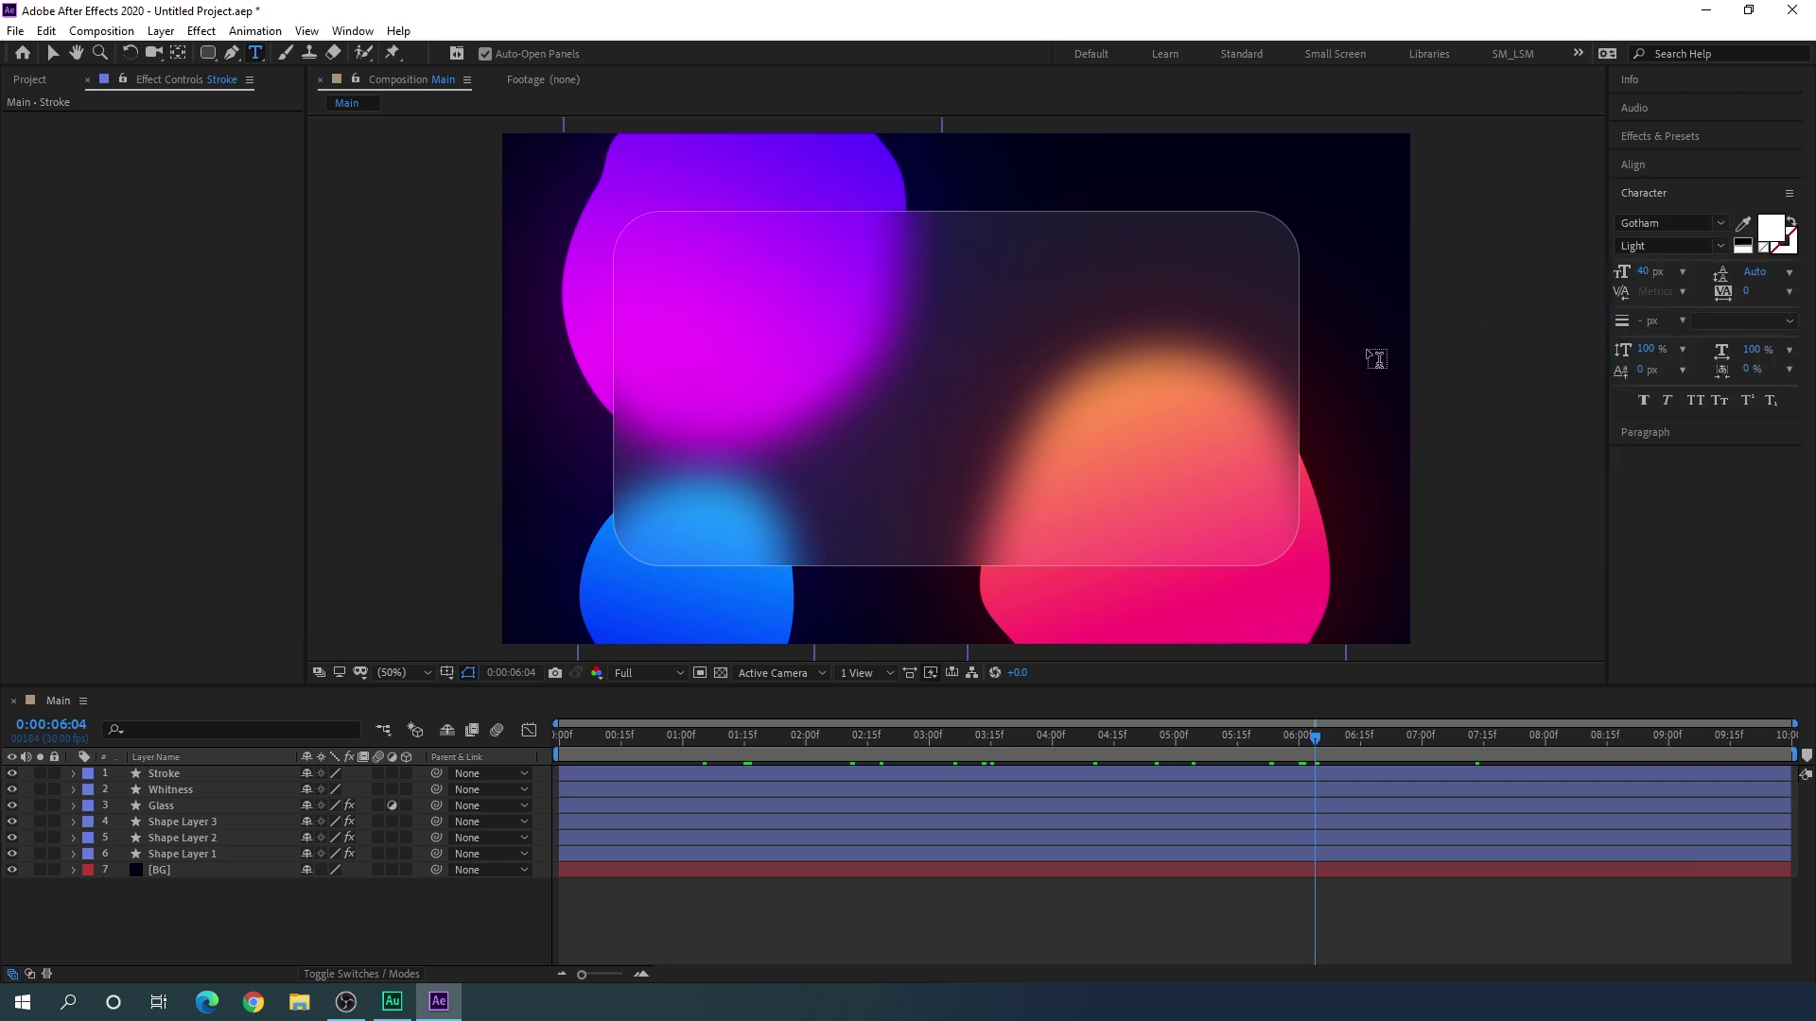
Step: Set both the font size and the leading to 160 px
left_click(1641, 273)
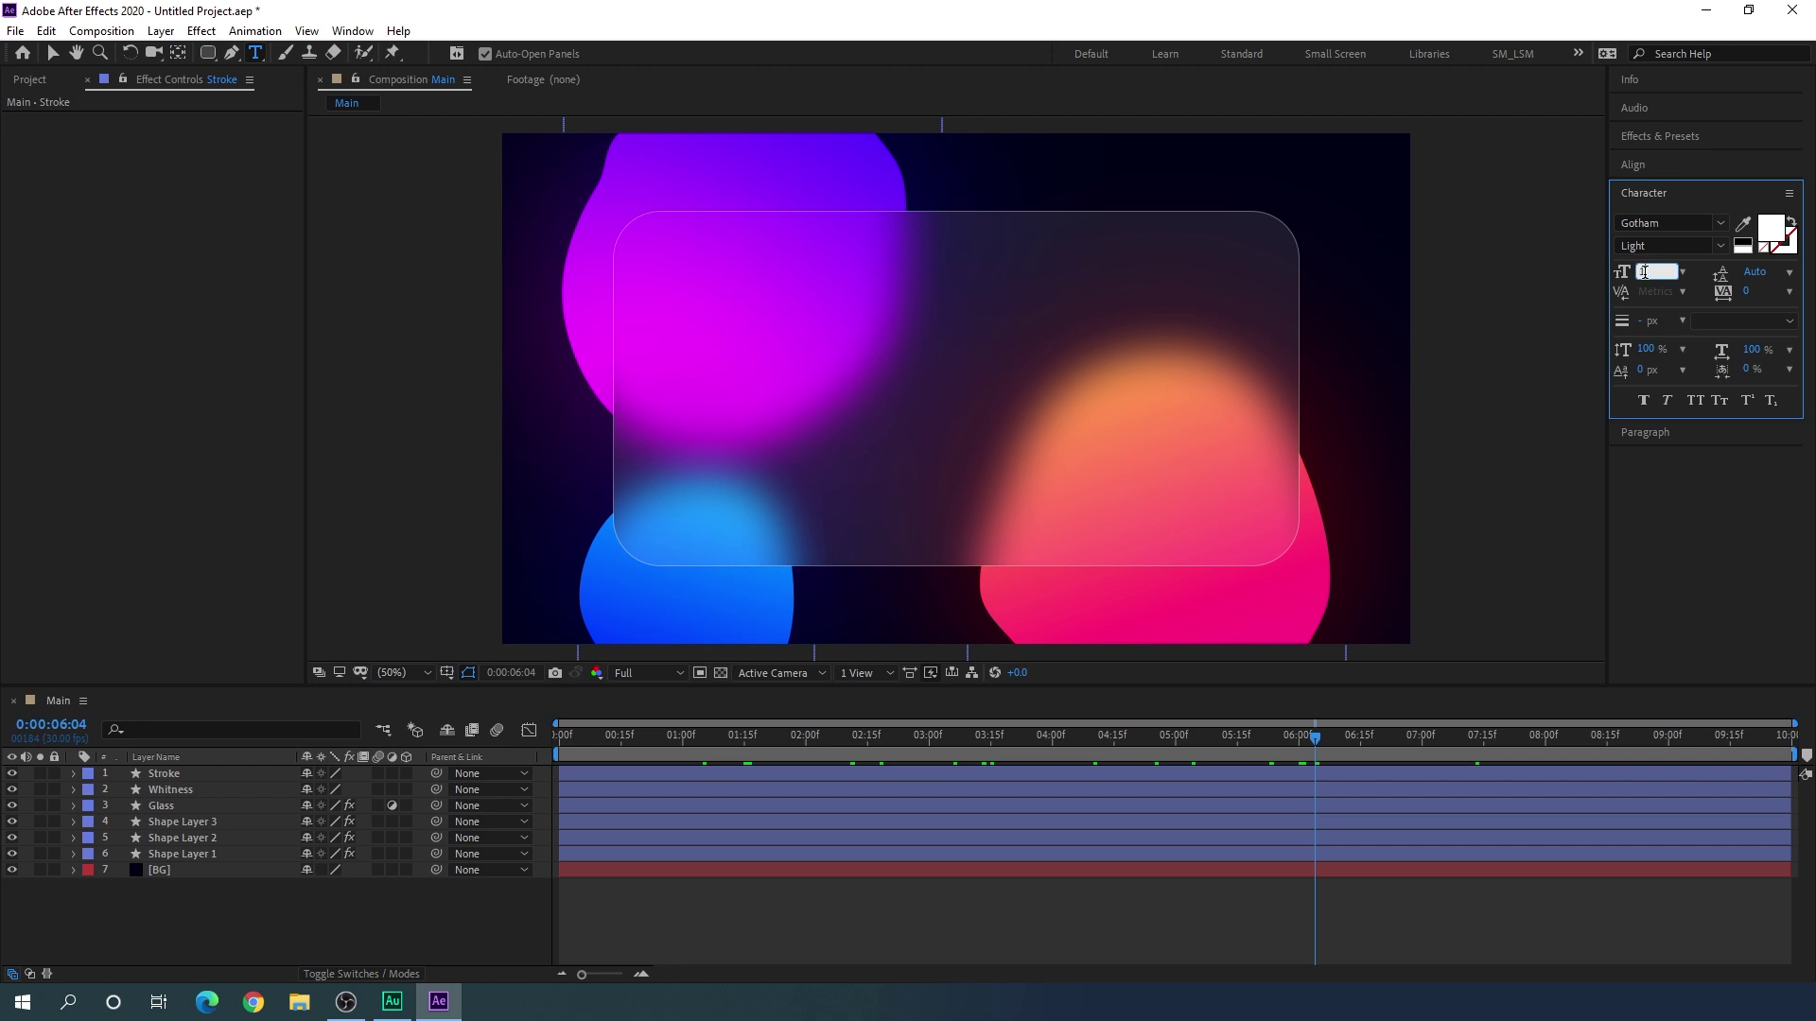
key("Return")
left_click(1759, 272)
key("Return")
Step: Add the title text "Glass Morphism" on two lines in the upper part of the glass panel
left_click(720, 310)
type("Glass")
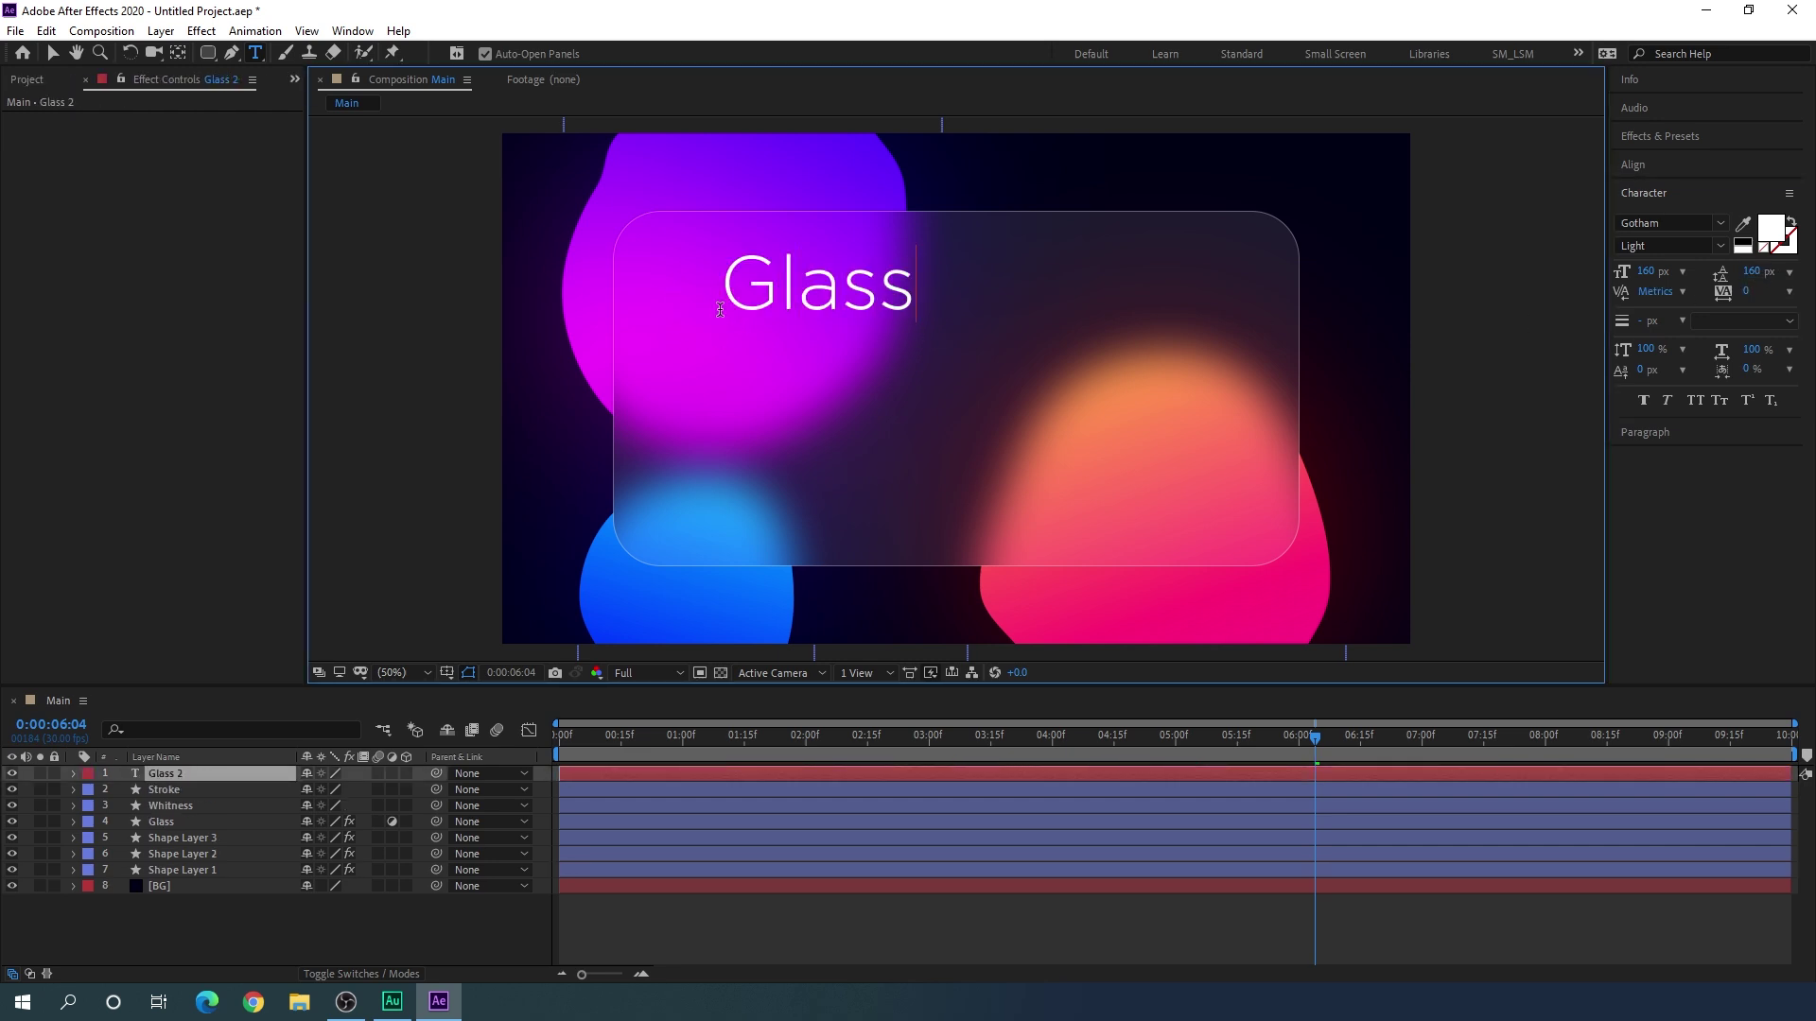
key("Return")
type("Morp")
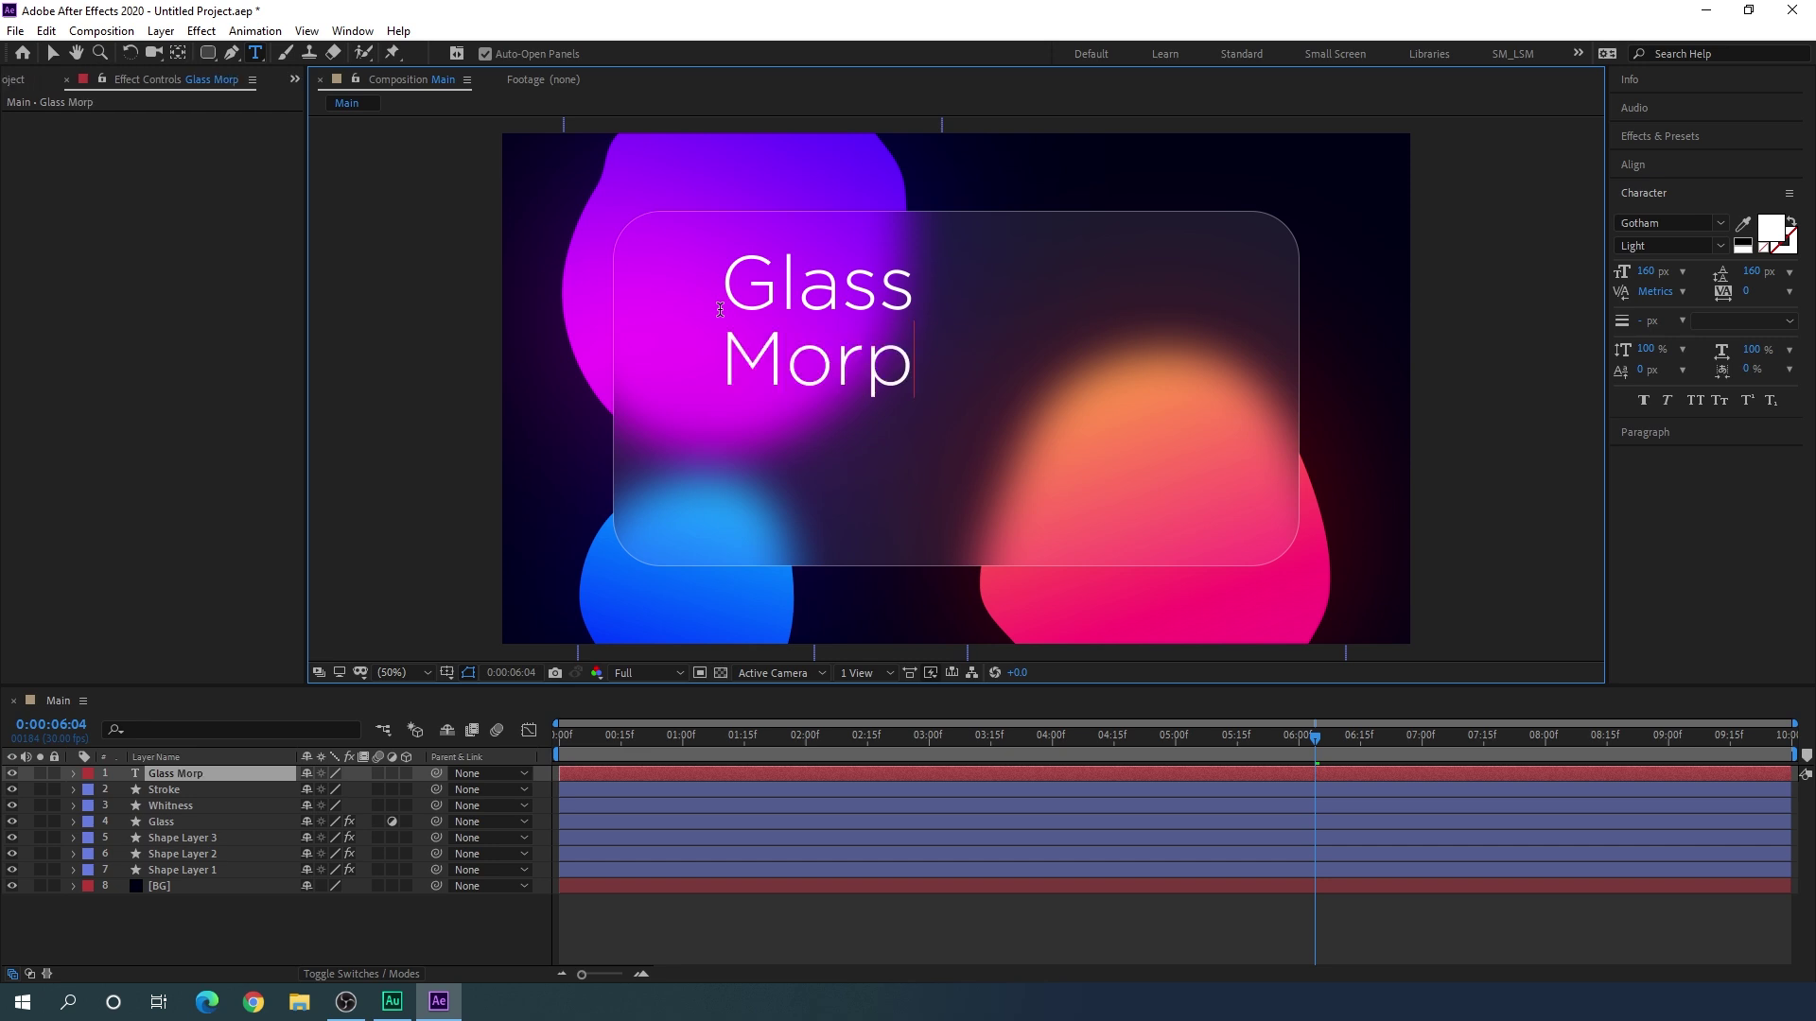
type("hism")
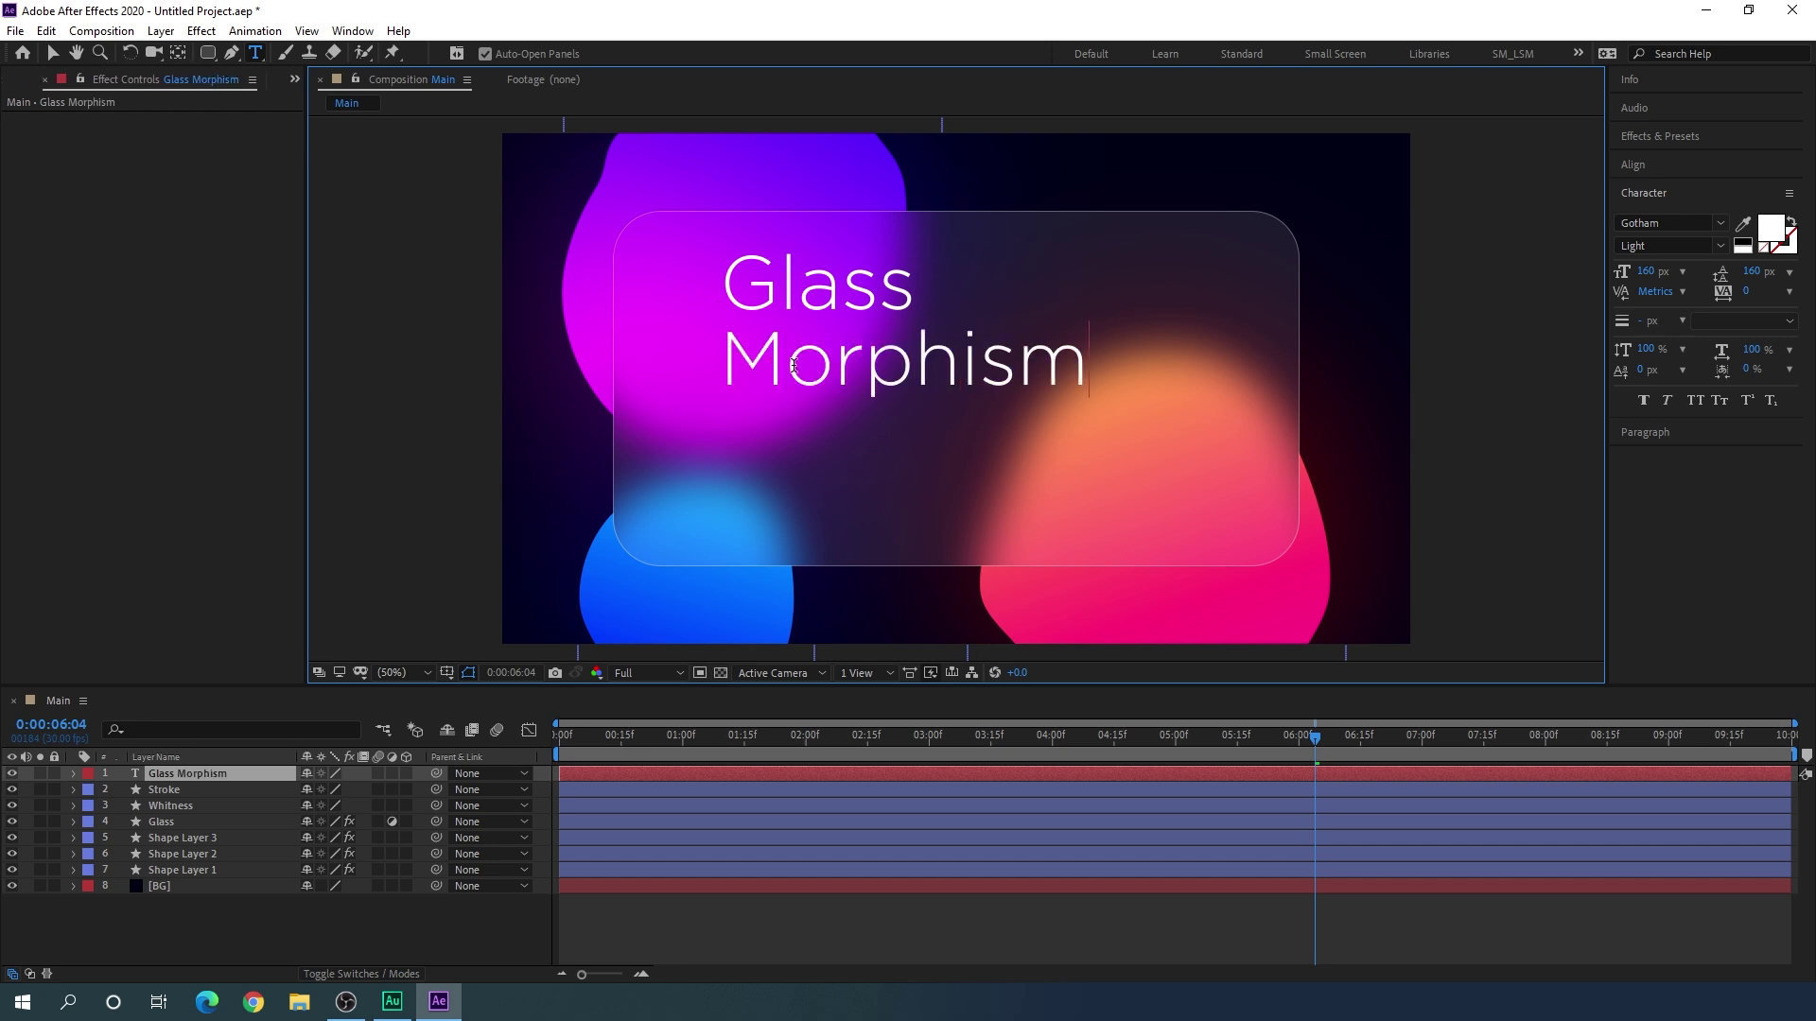
Step: Set the whole title to the Gotham Book style and the word "Morphism" to Medium
key("ctrl+a")
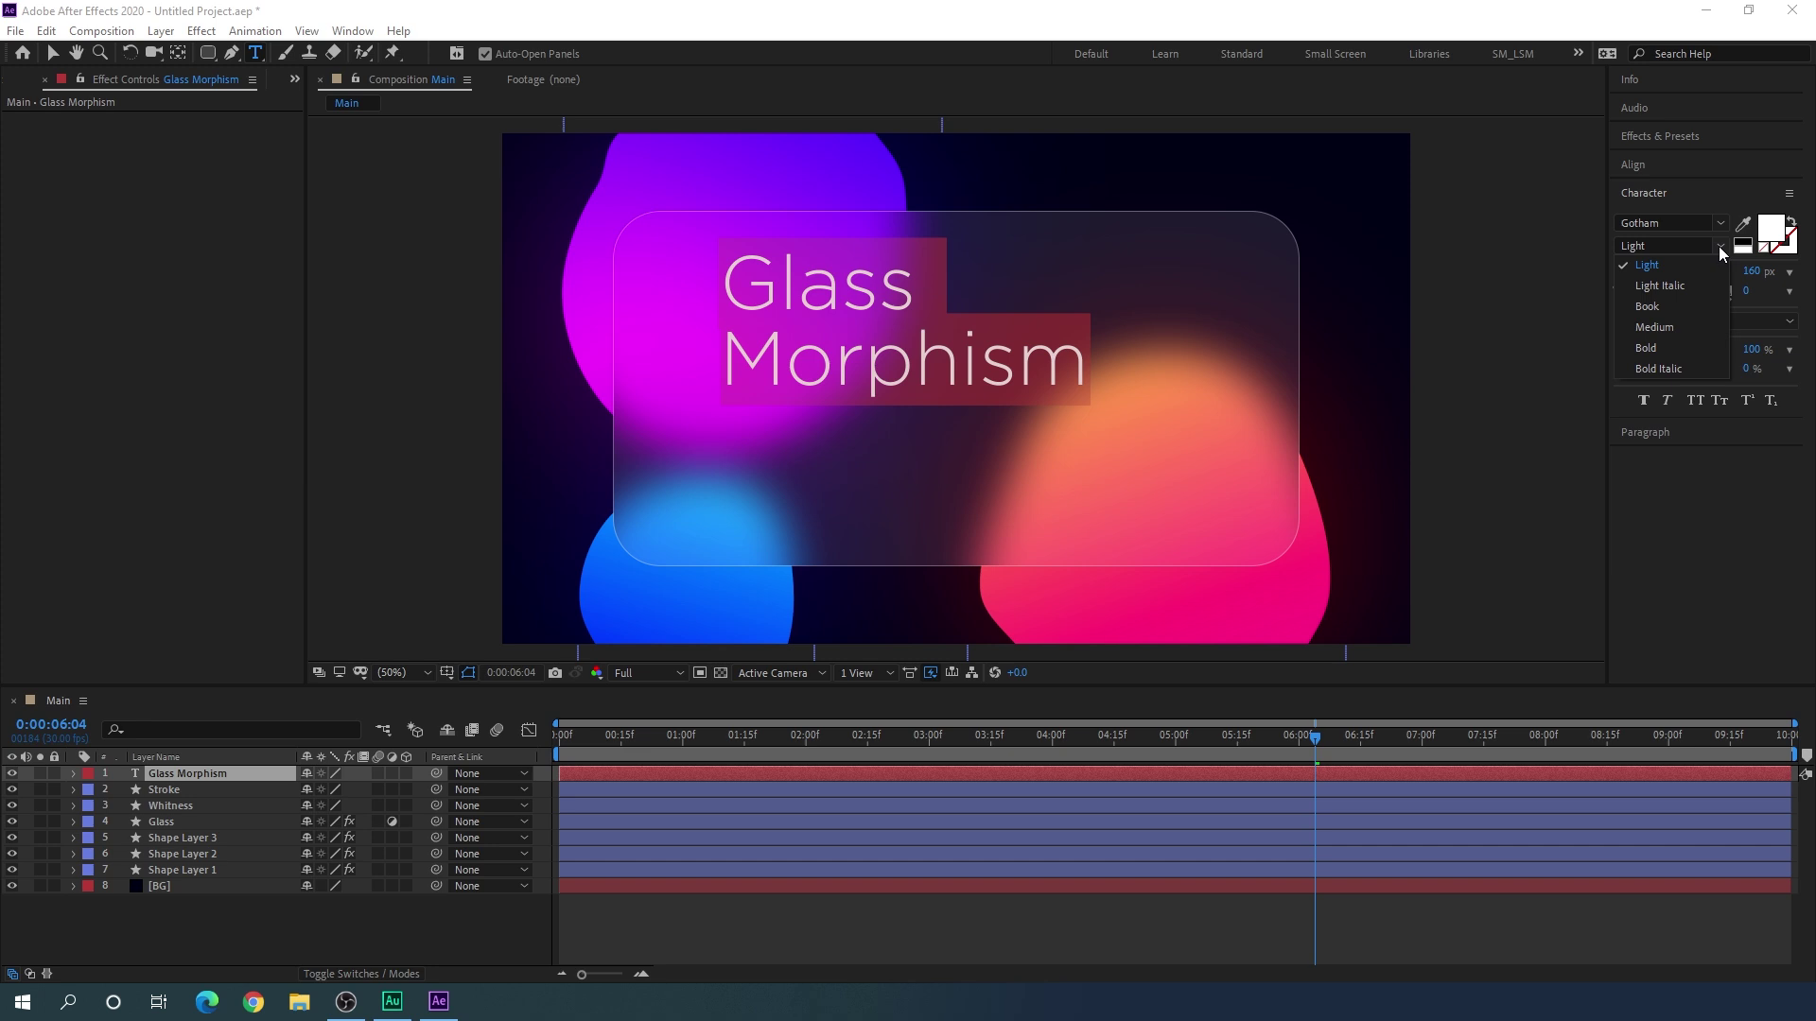
left_click(1717, 246)
left_click(1661, 309)
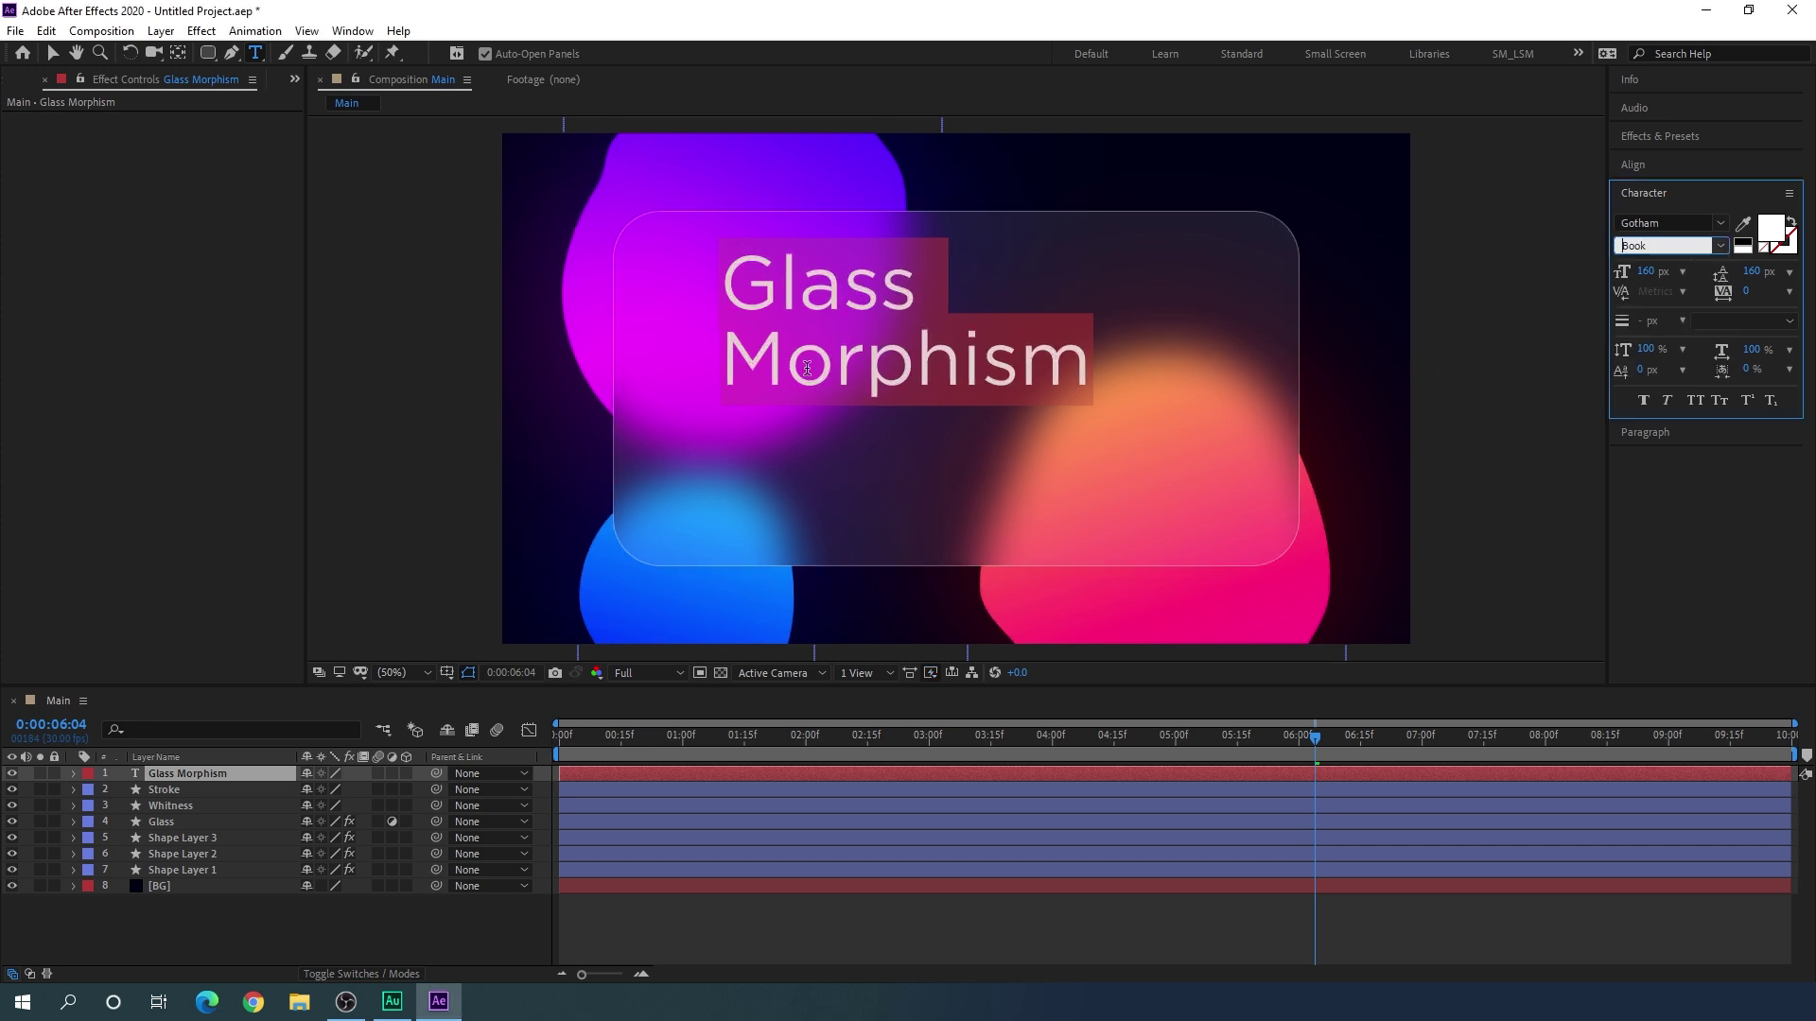
double_click(740, 379)
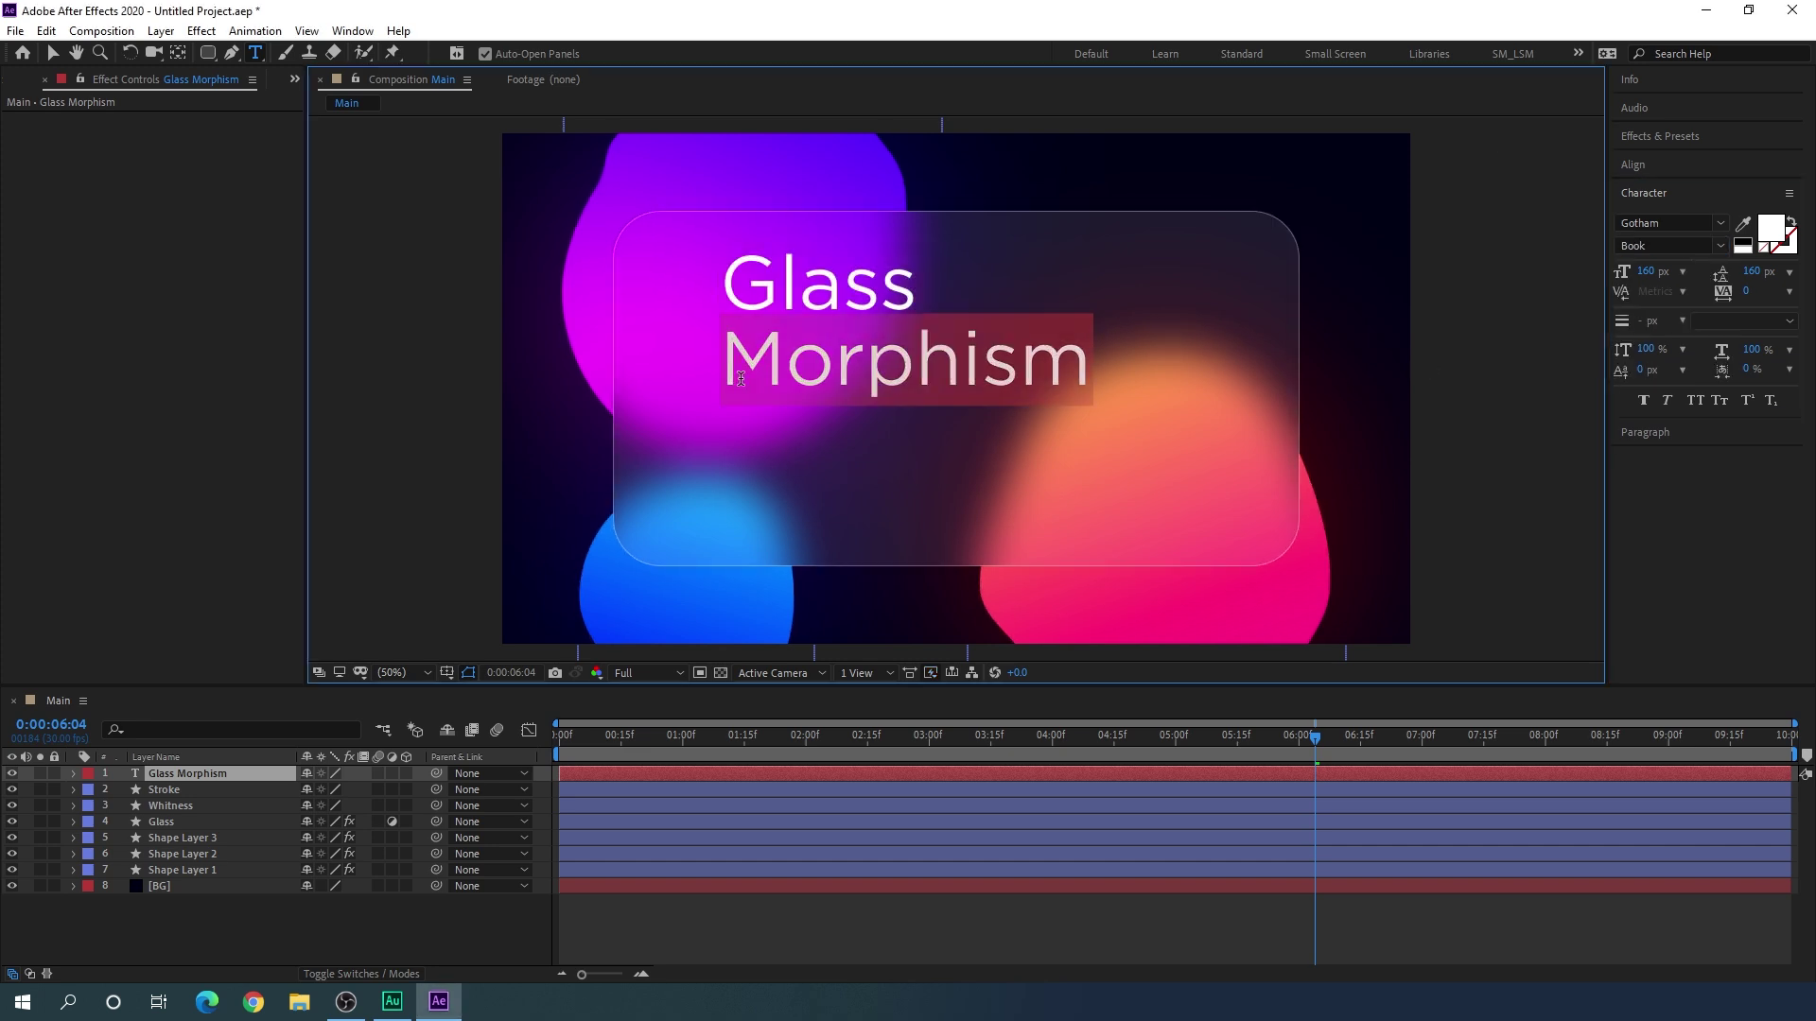
left_click(1719, 248)
left_click(1654, 329)
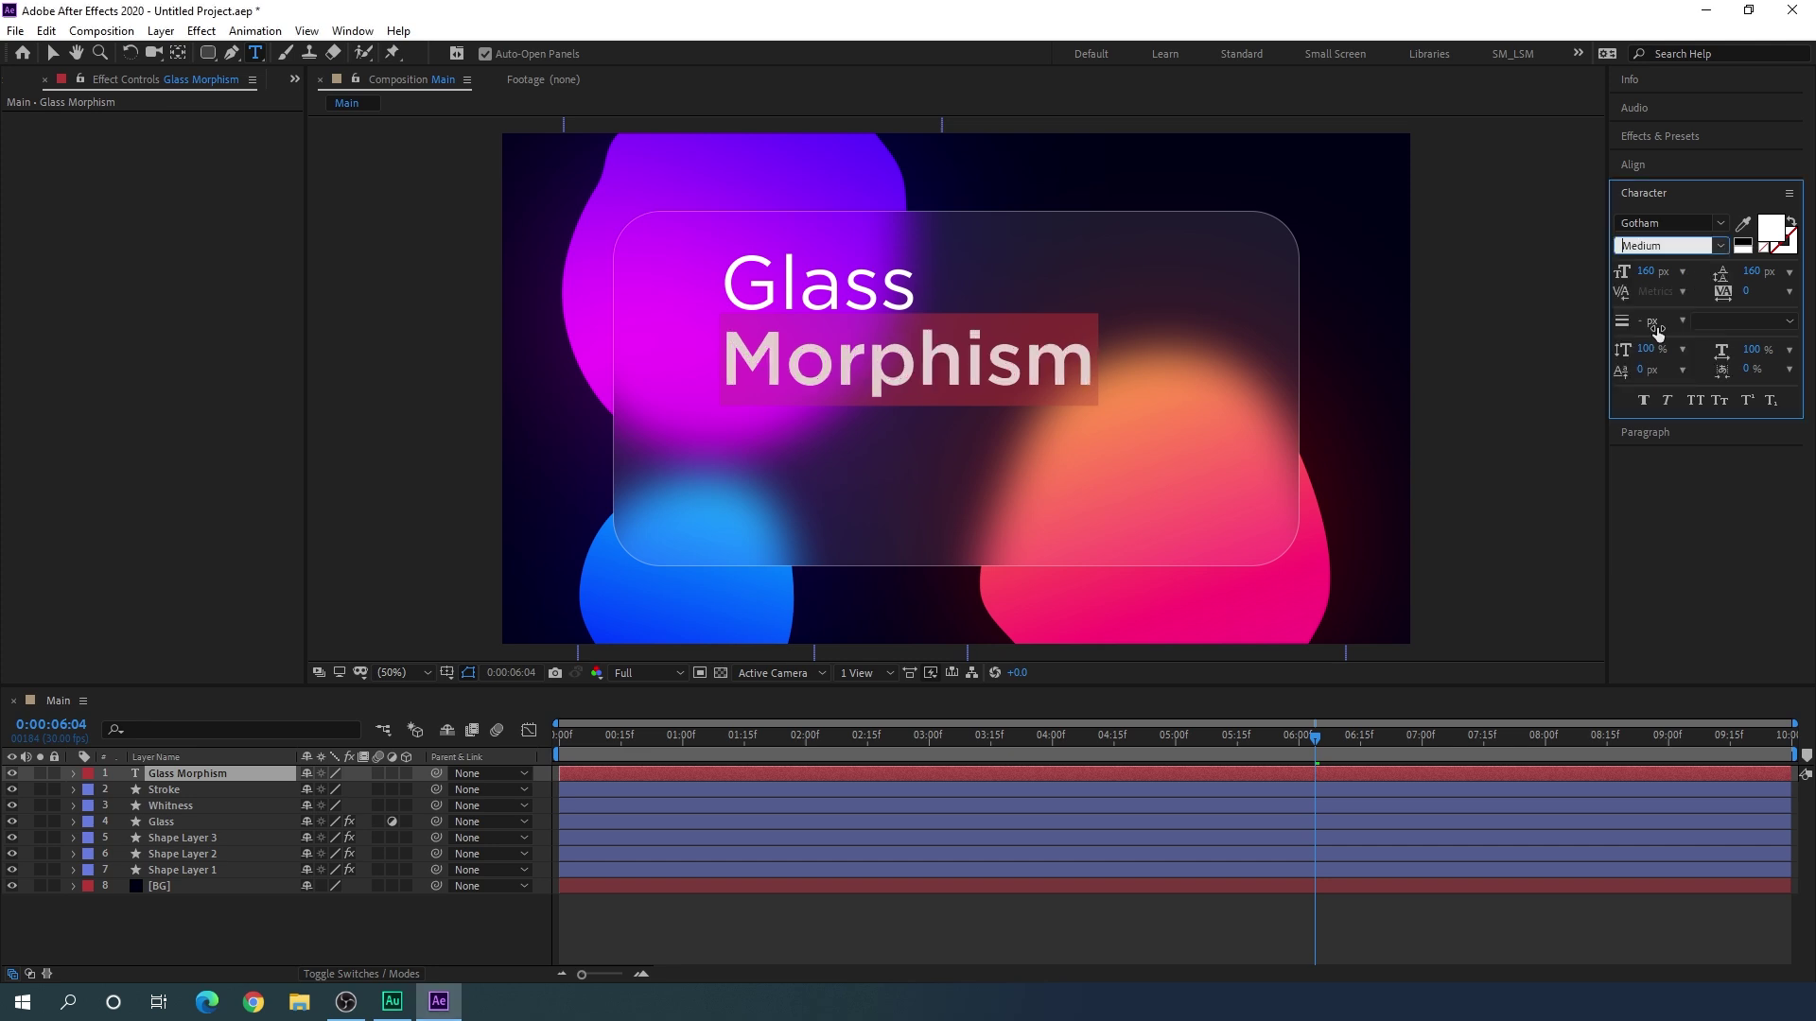
Step: Move the title slightly down and left within the glass panel, then deselect it
left_click(53, 53)
left_click(768, 306)
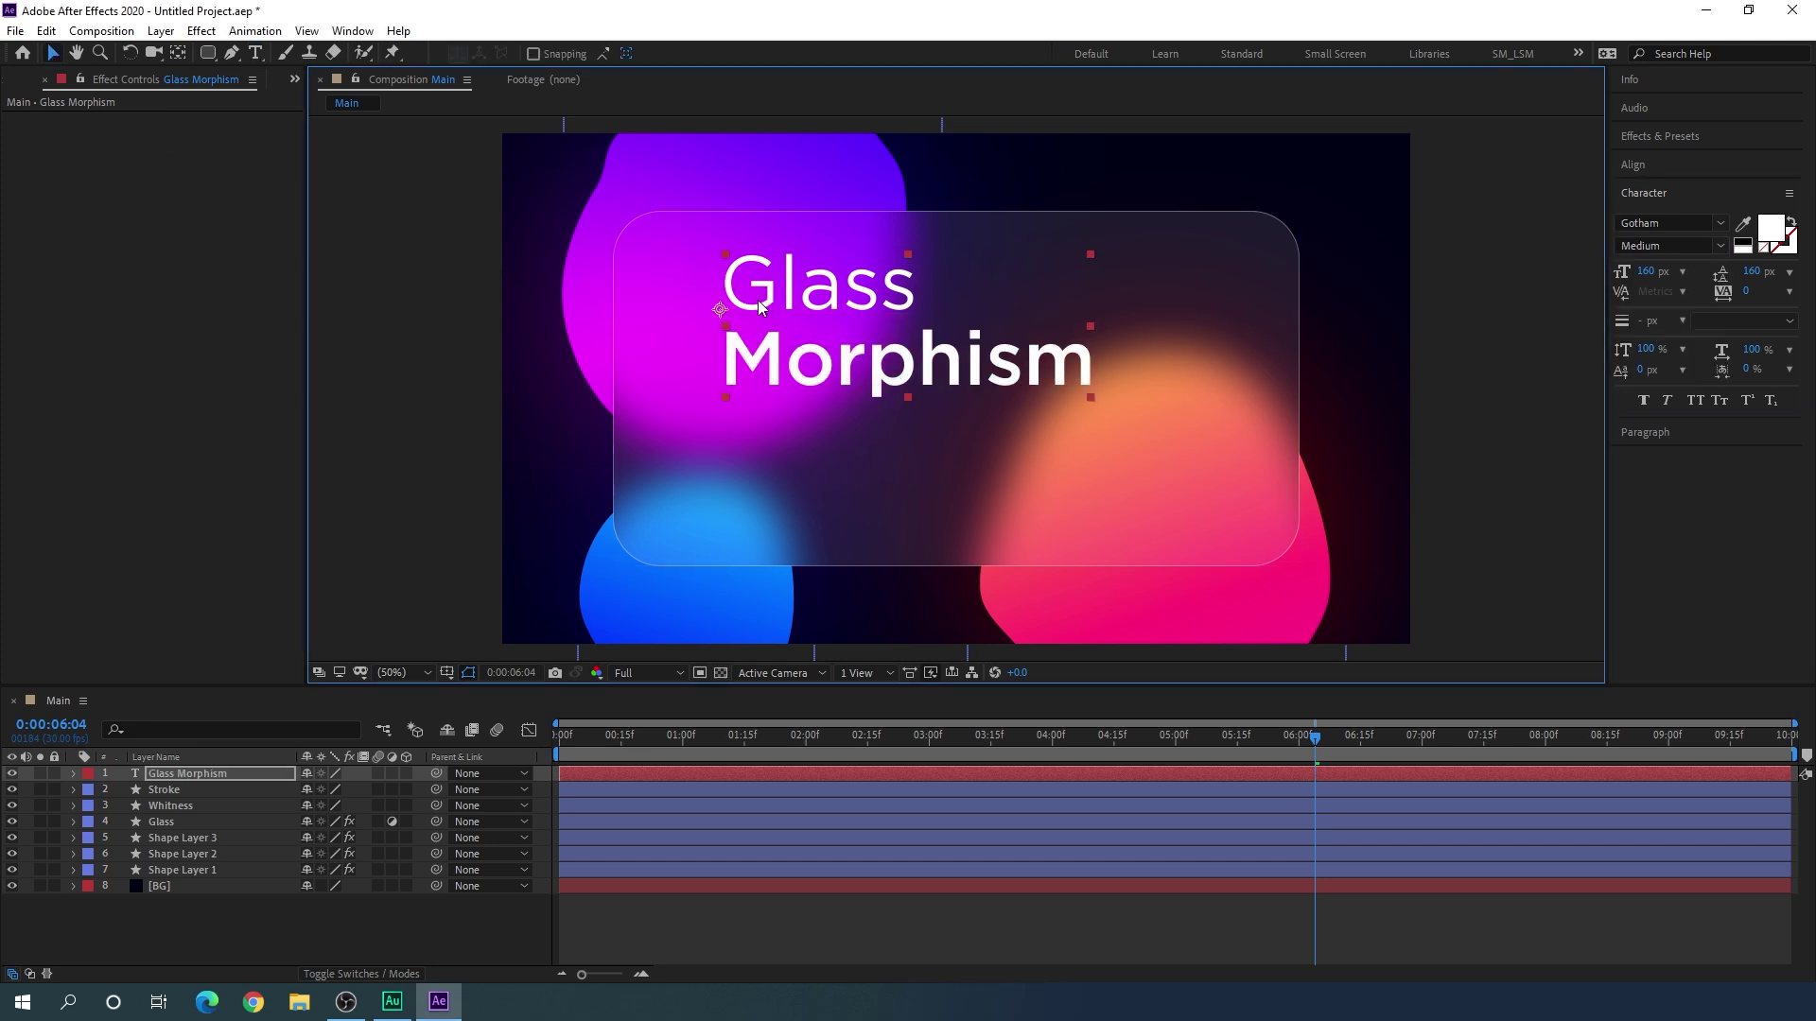
left_click_drag(770, 352, 726, 365)
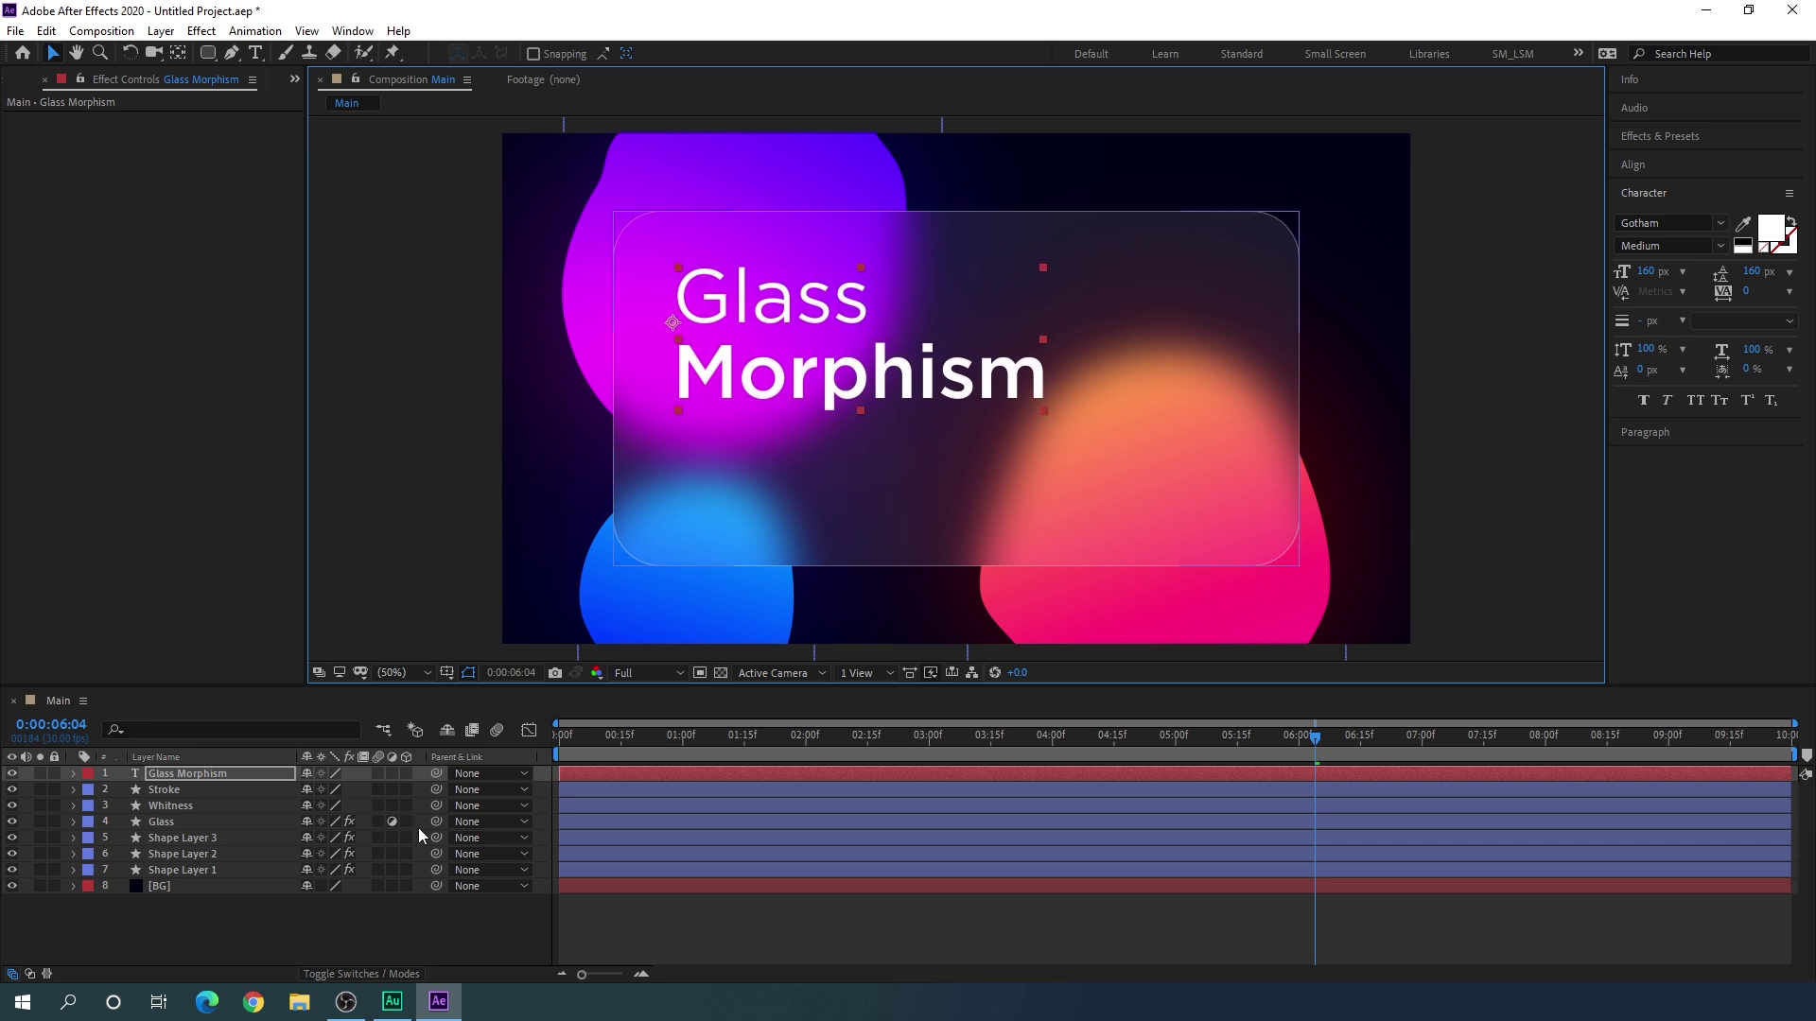
left_click(354, 921)
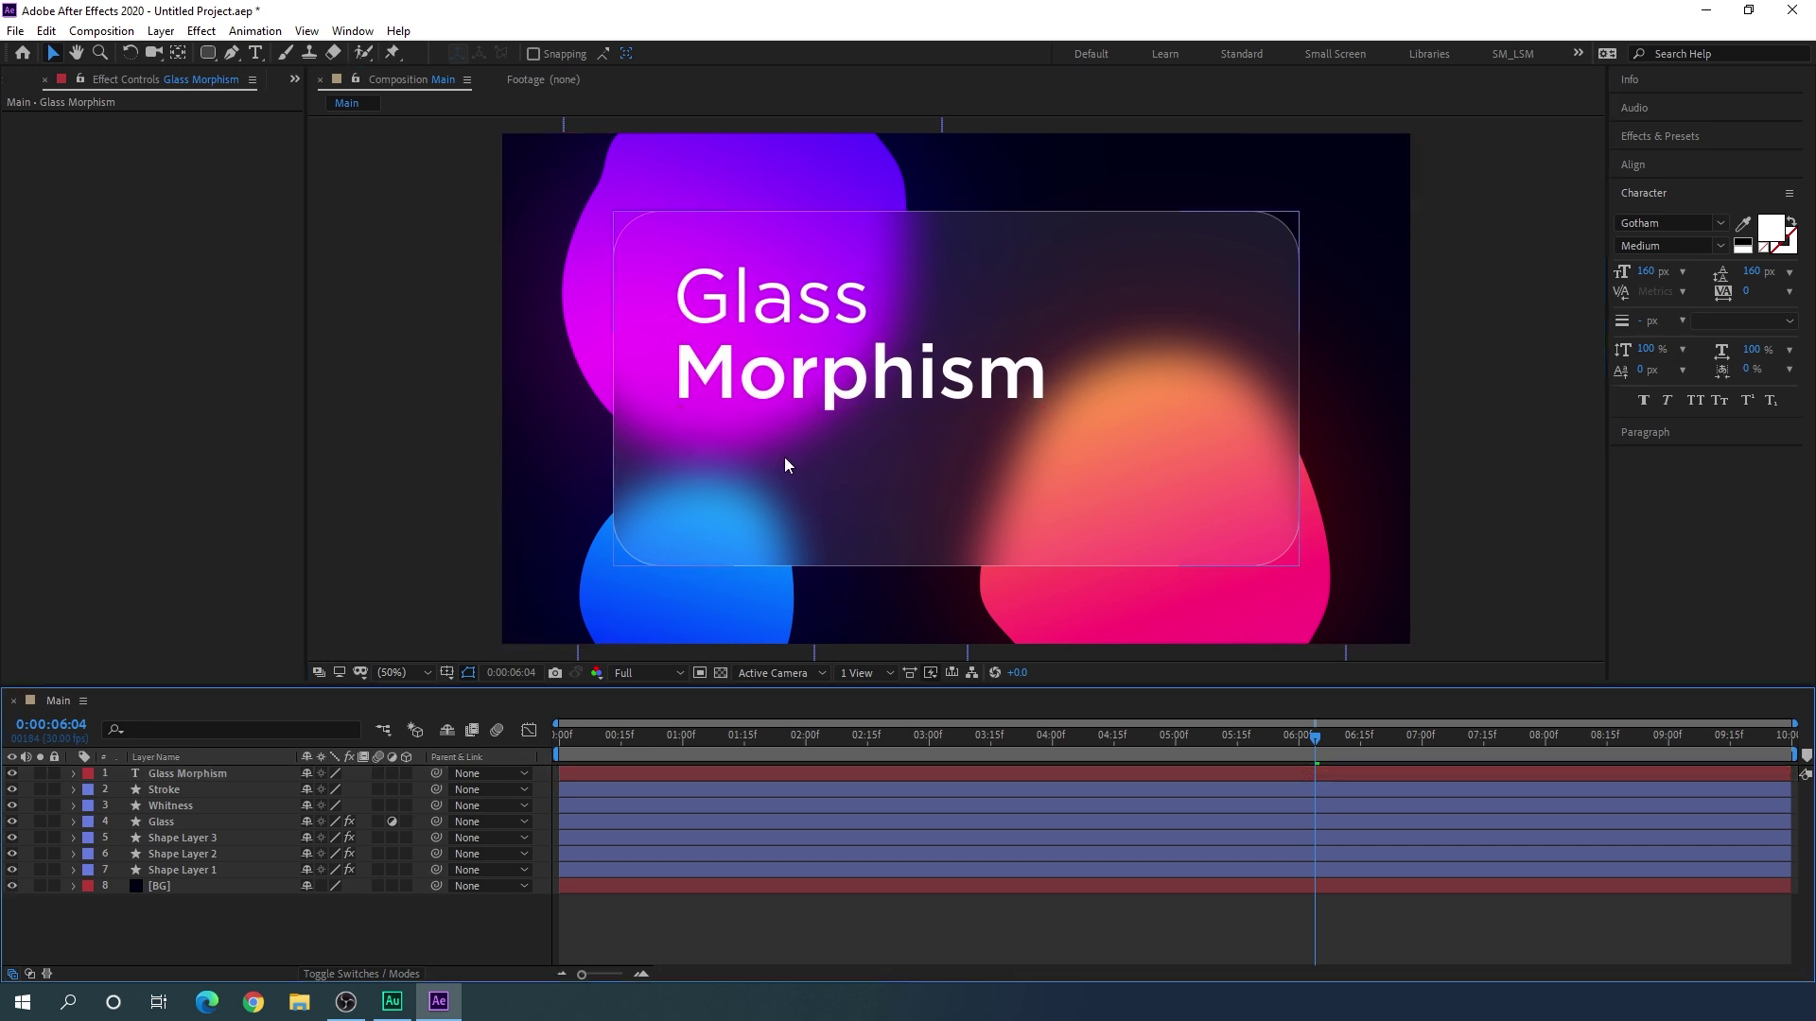
Step: Prepare the Type tool for new text with a 40 px font size, Auto leading and the Gotham Book style
left_click(257, 54)
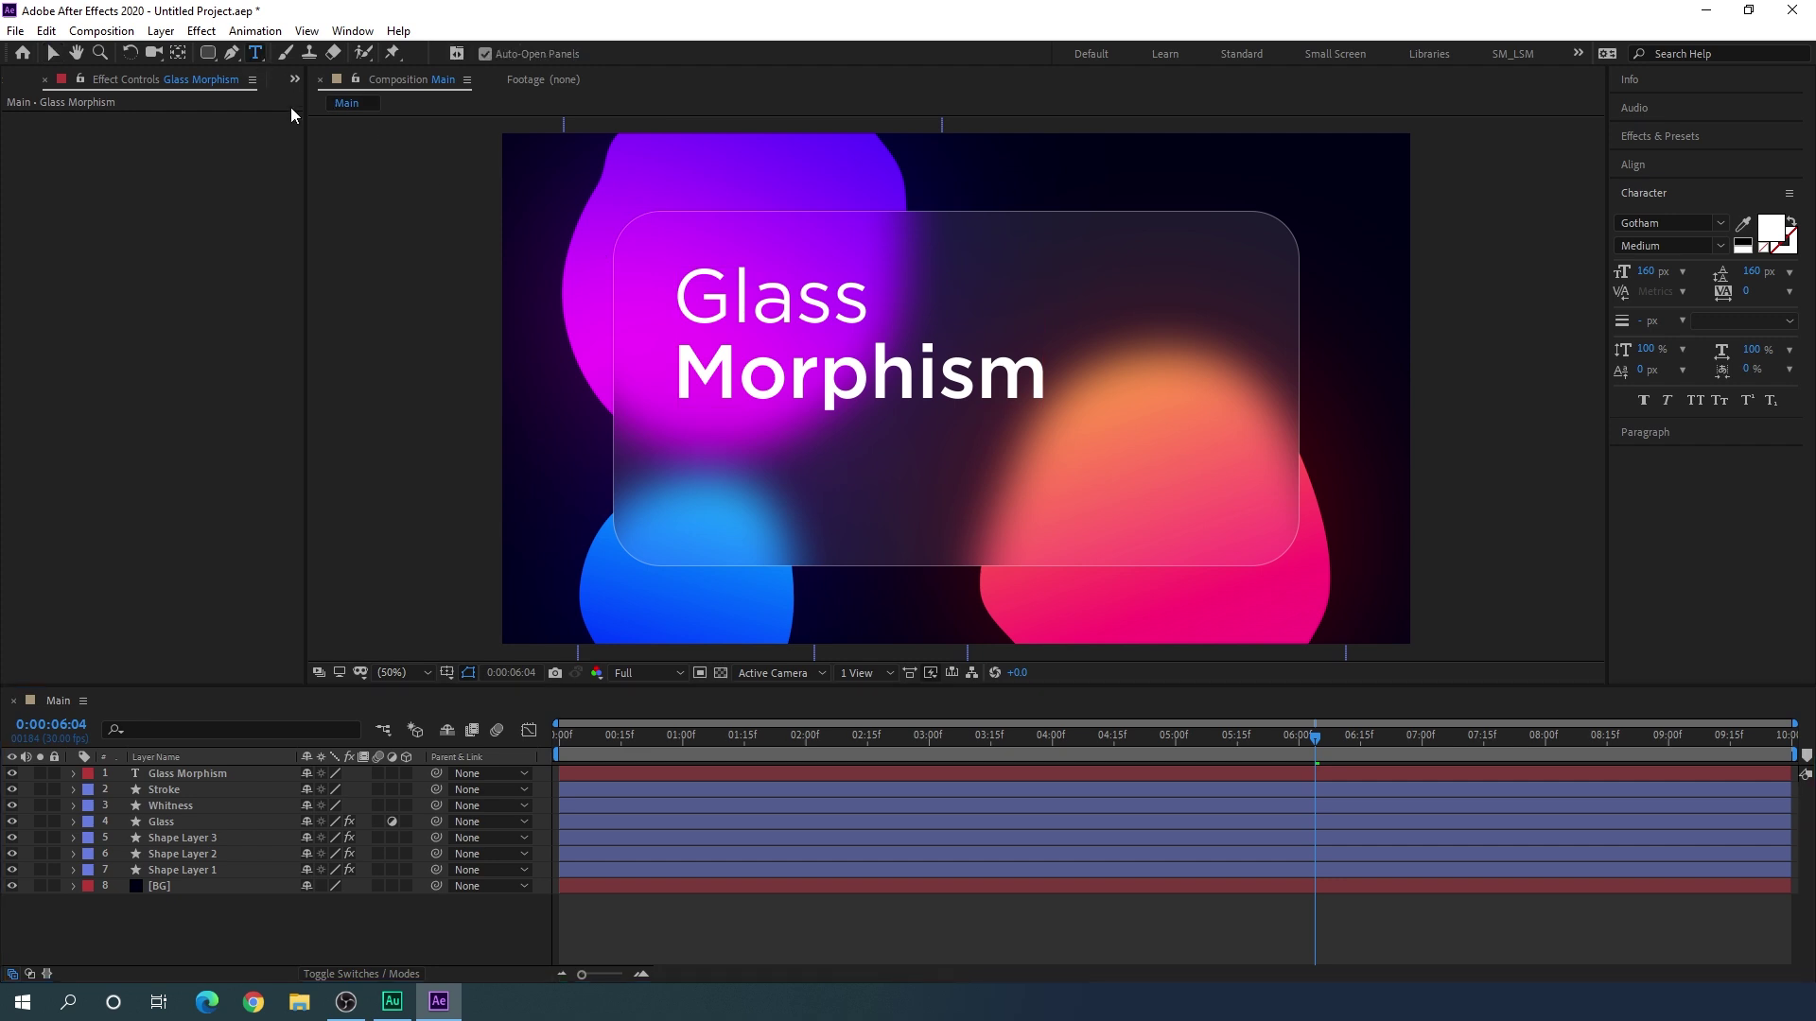
left_click(1646, 271)
type("4")
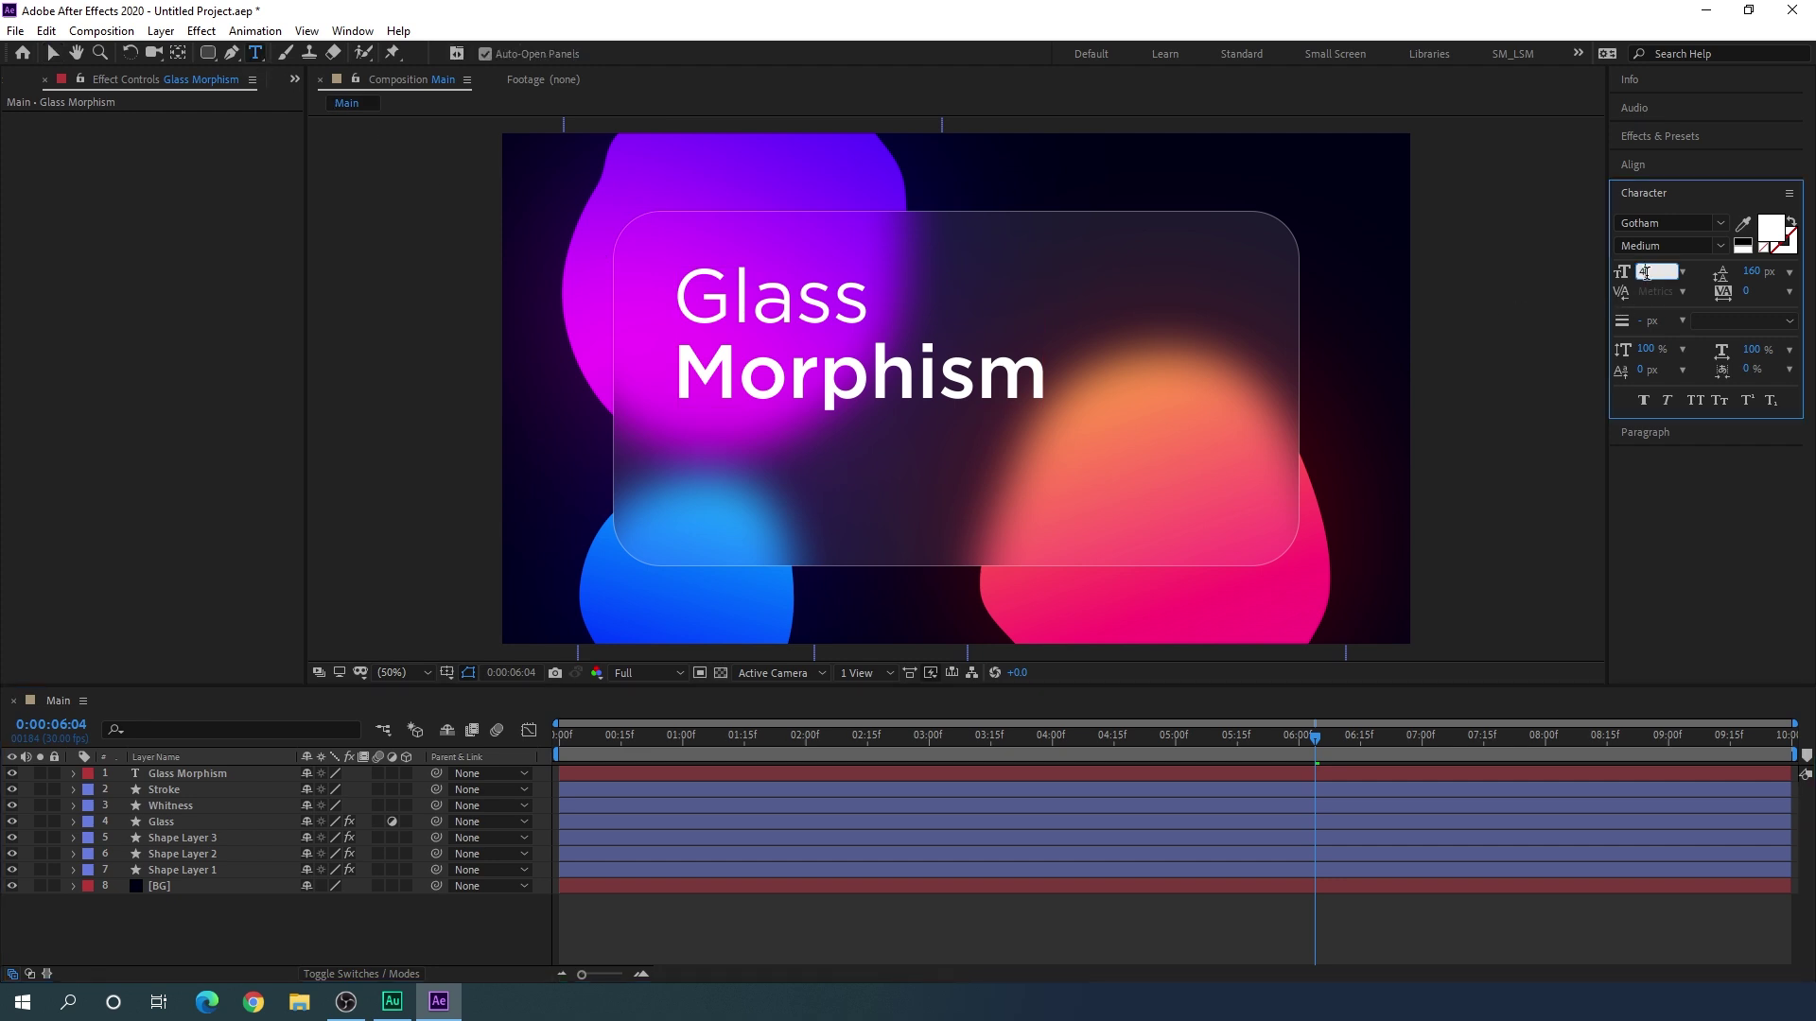
type("0")
key("Return")
left_click(1789, 272)
left_click(1735, 295)
left_click(1717, 247)
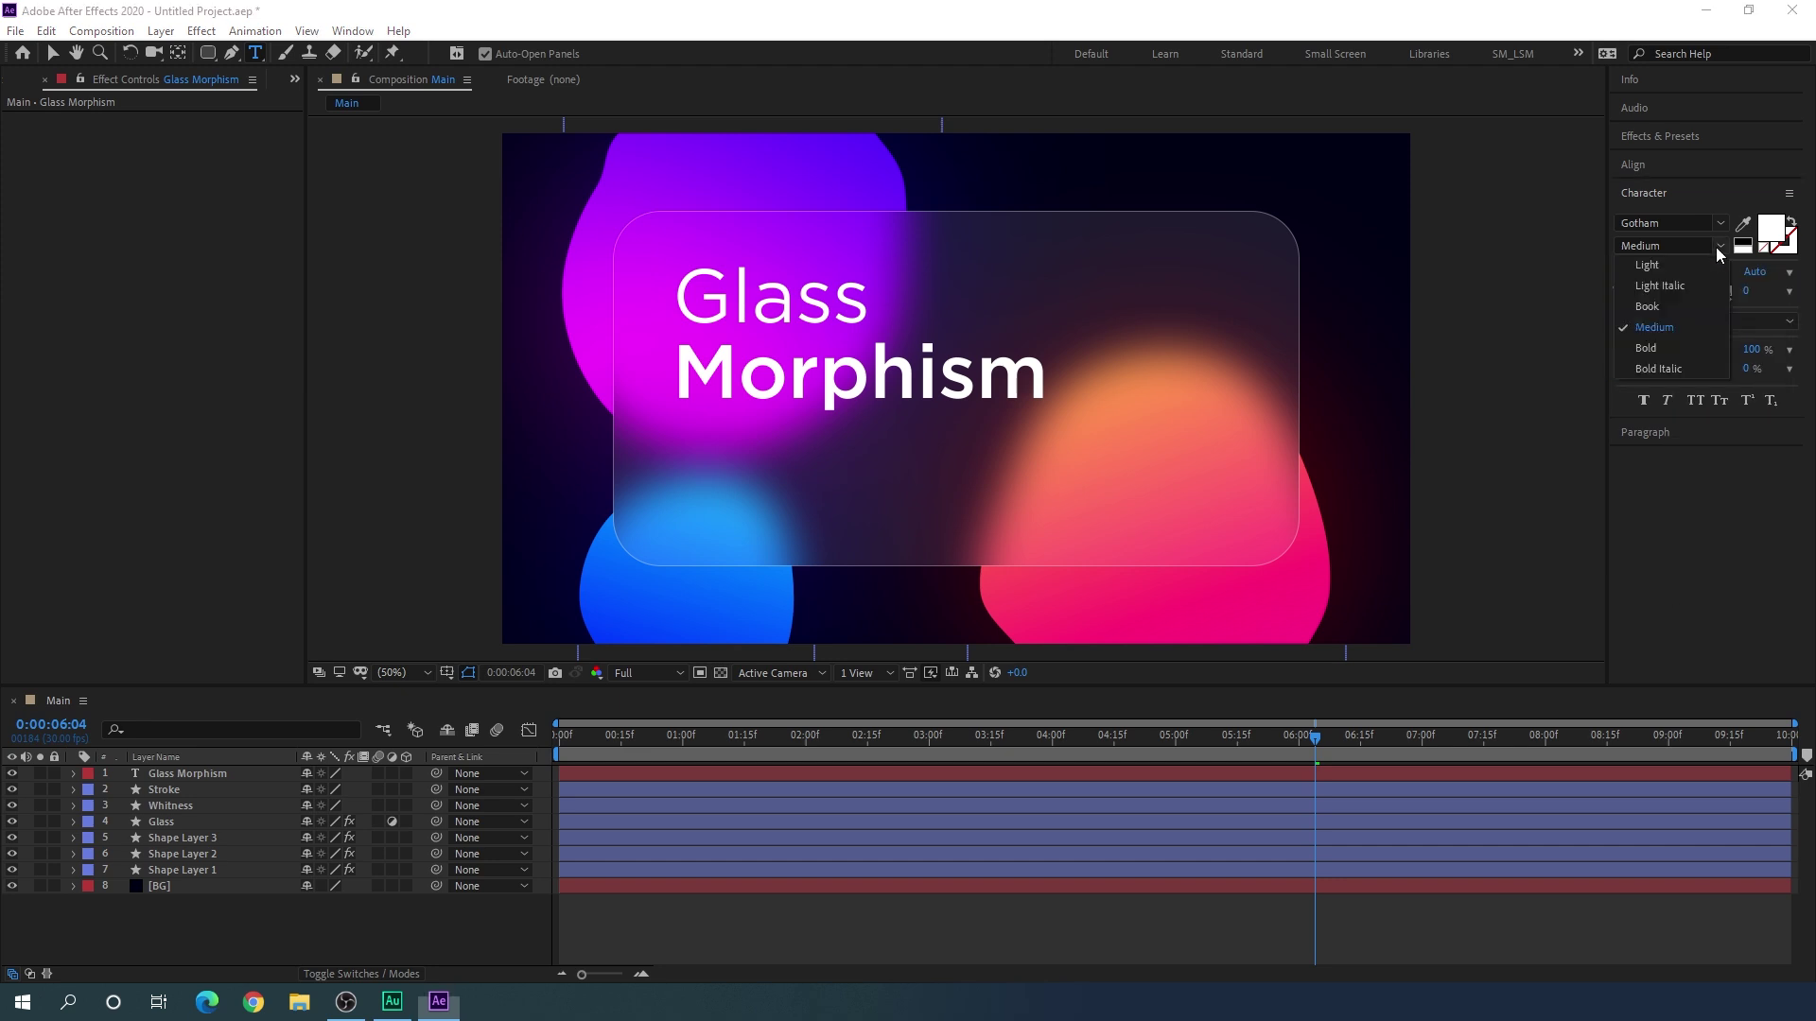
left_click(1647, 306)
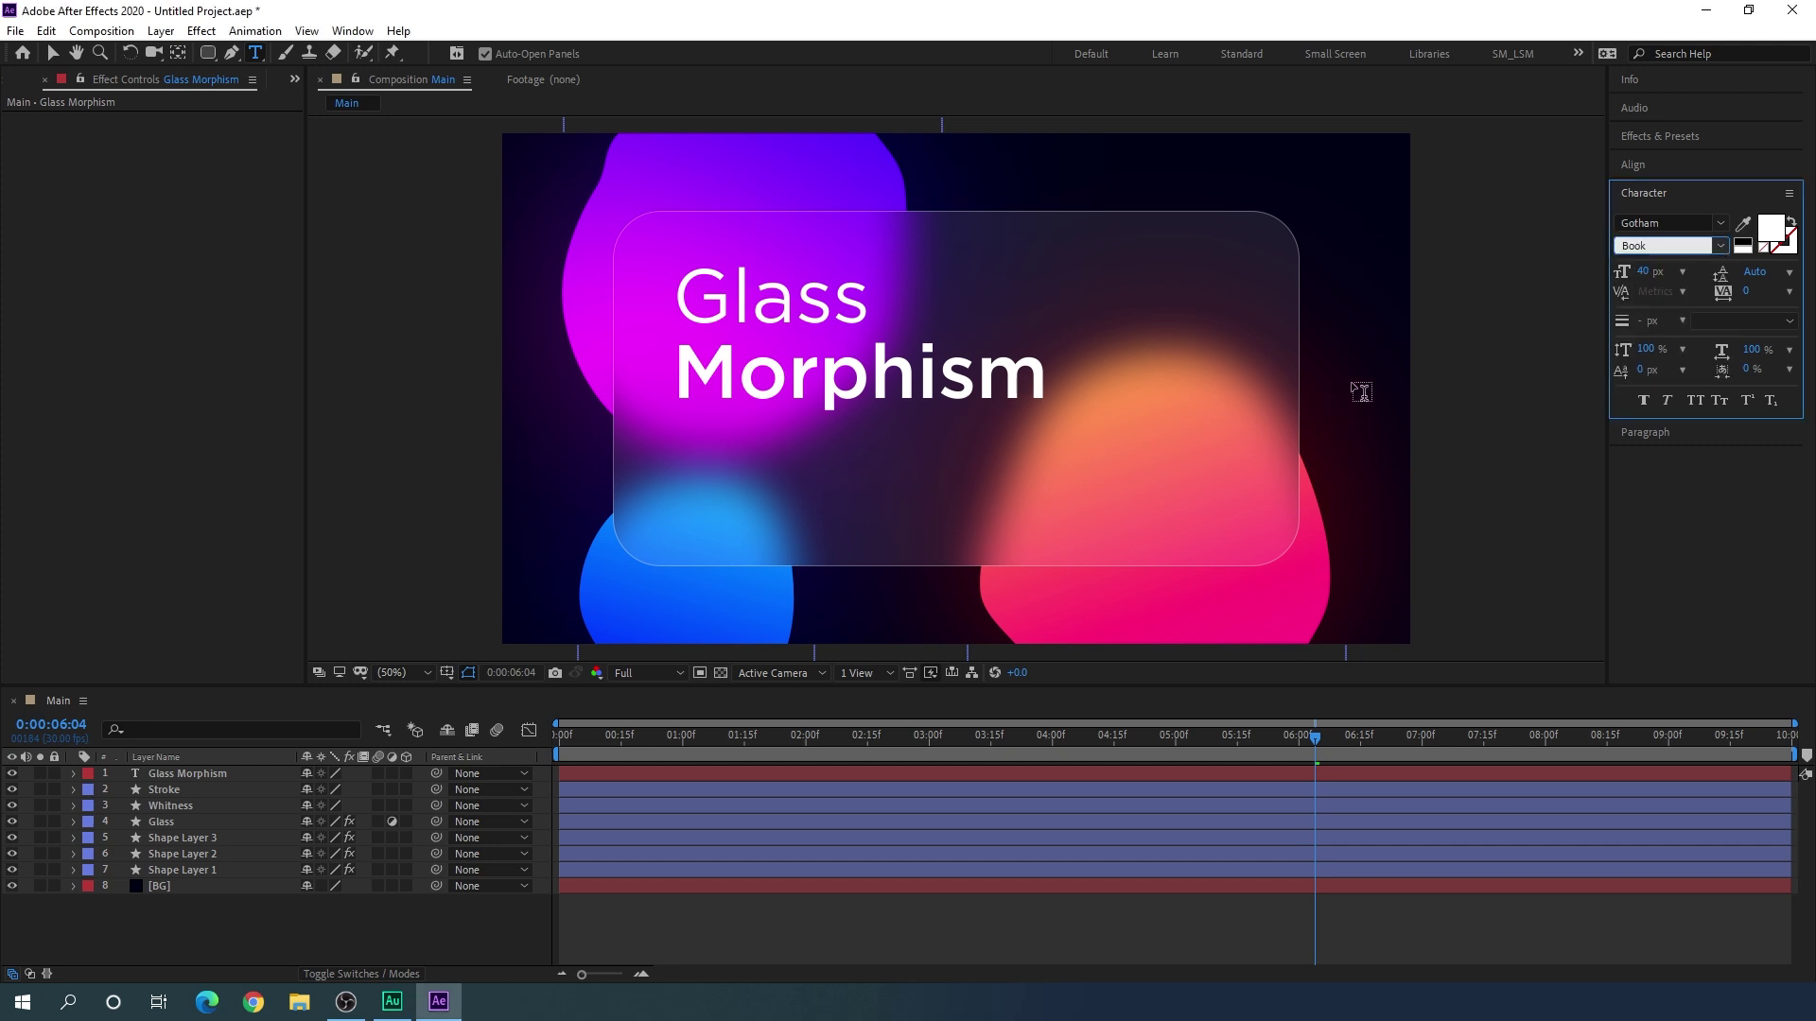
Step: Add the text "Skyline Motions Presents, an awesome looking / glass morphism effect that is super / easy to create in after effects." below the title
left_click(687, 454)
type("Skyline m")
type("otions")
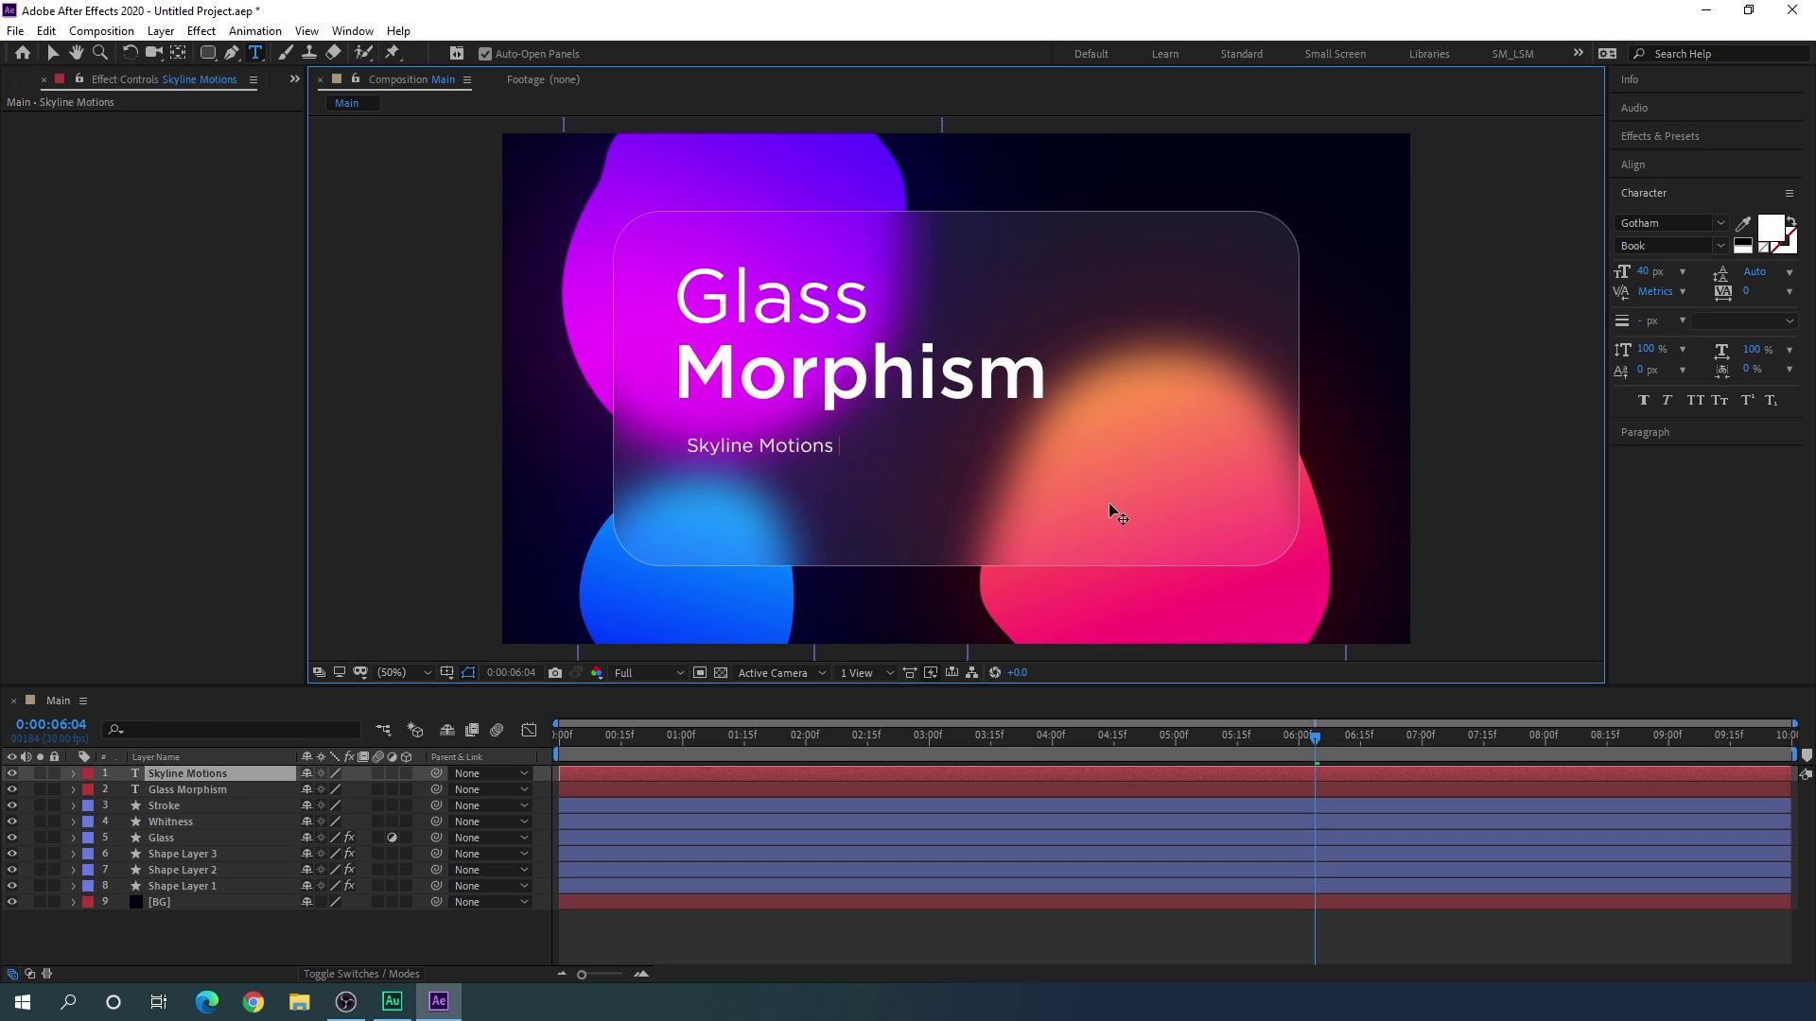
type(" Presents, an awesome looking glass")
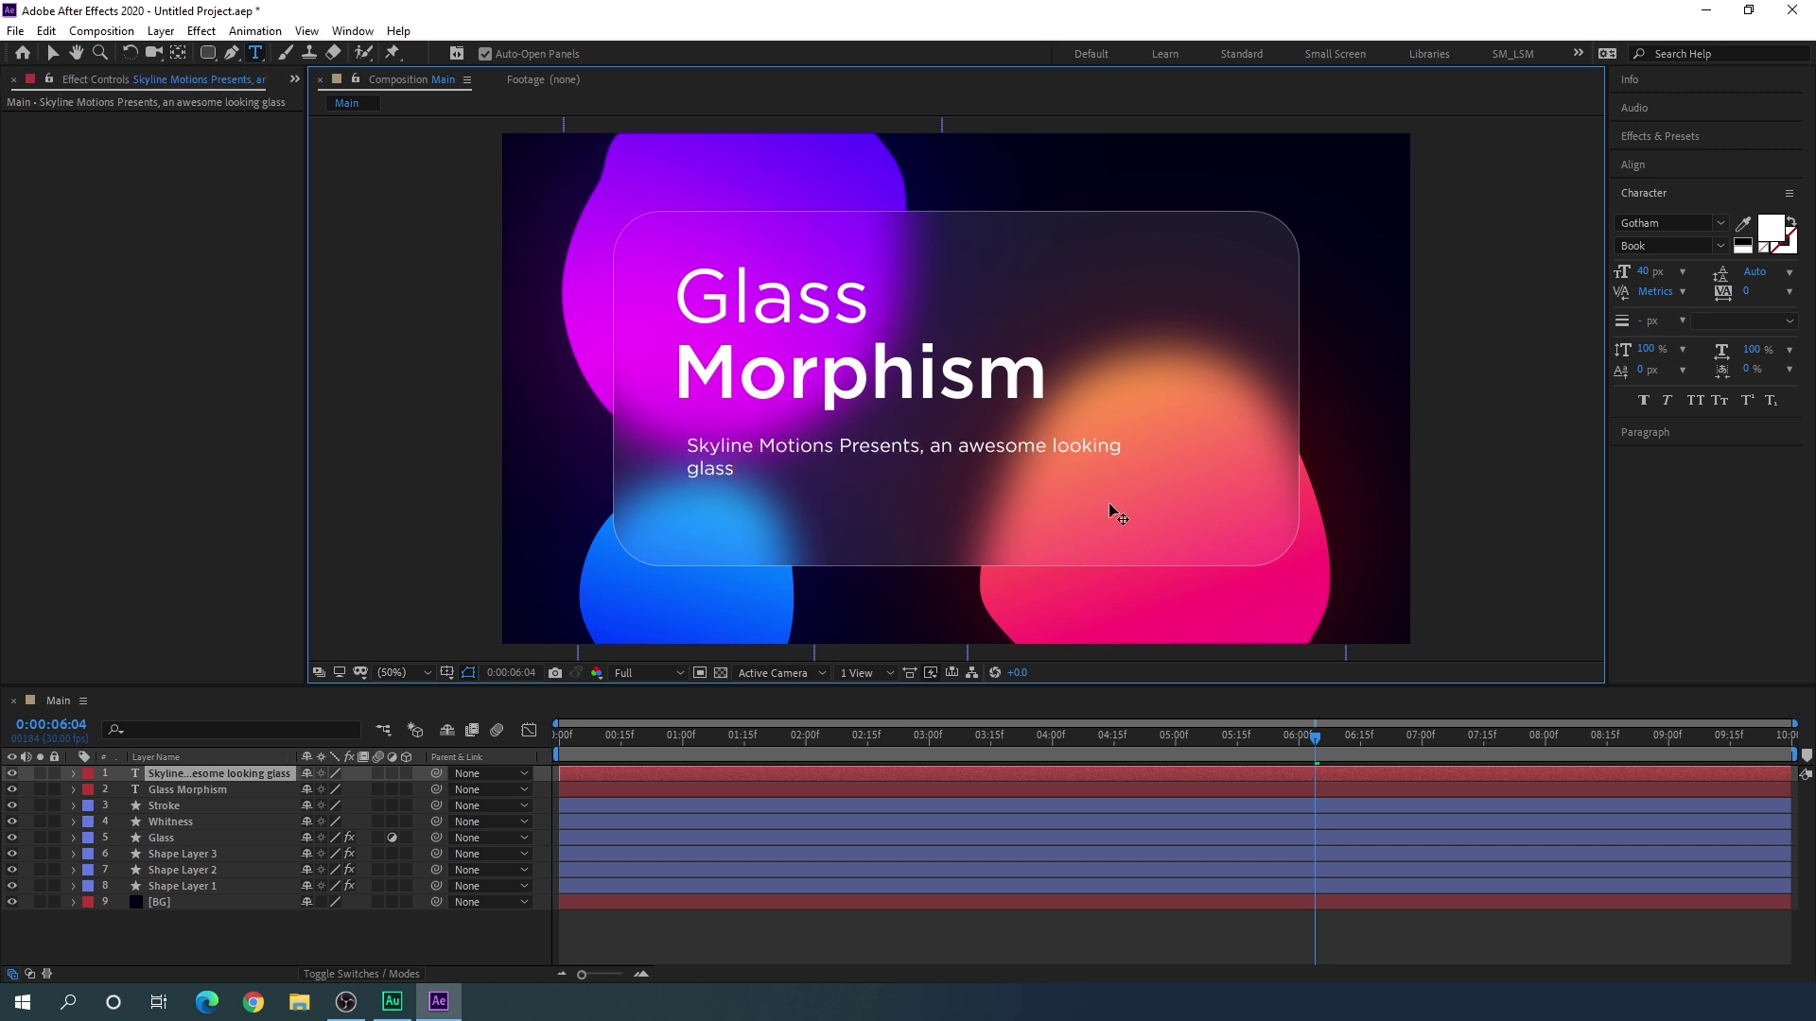
type(" morphism effect that is super")
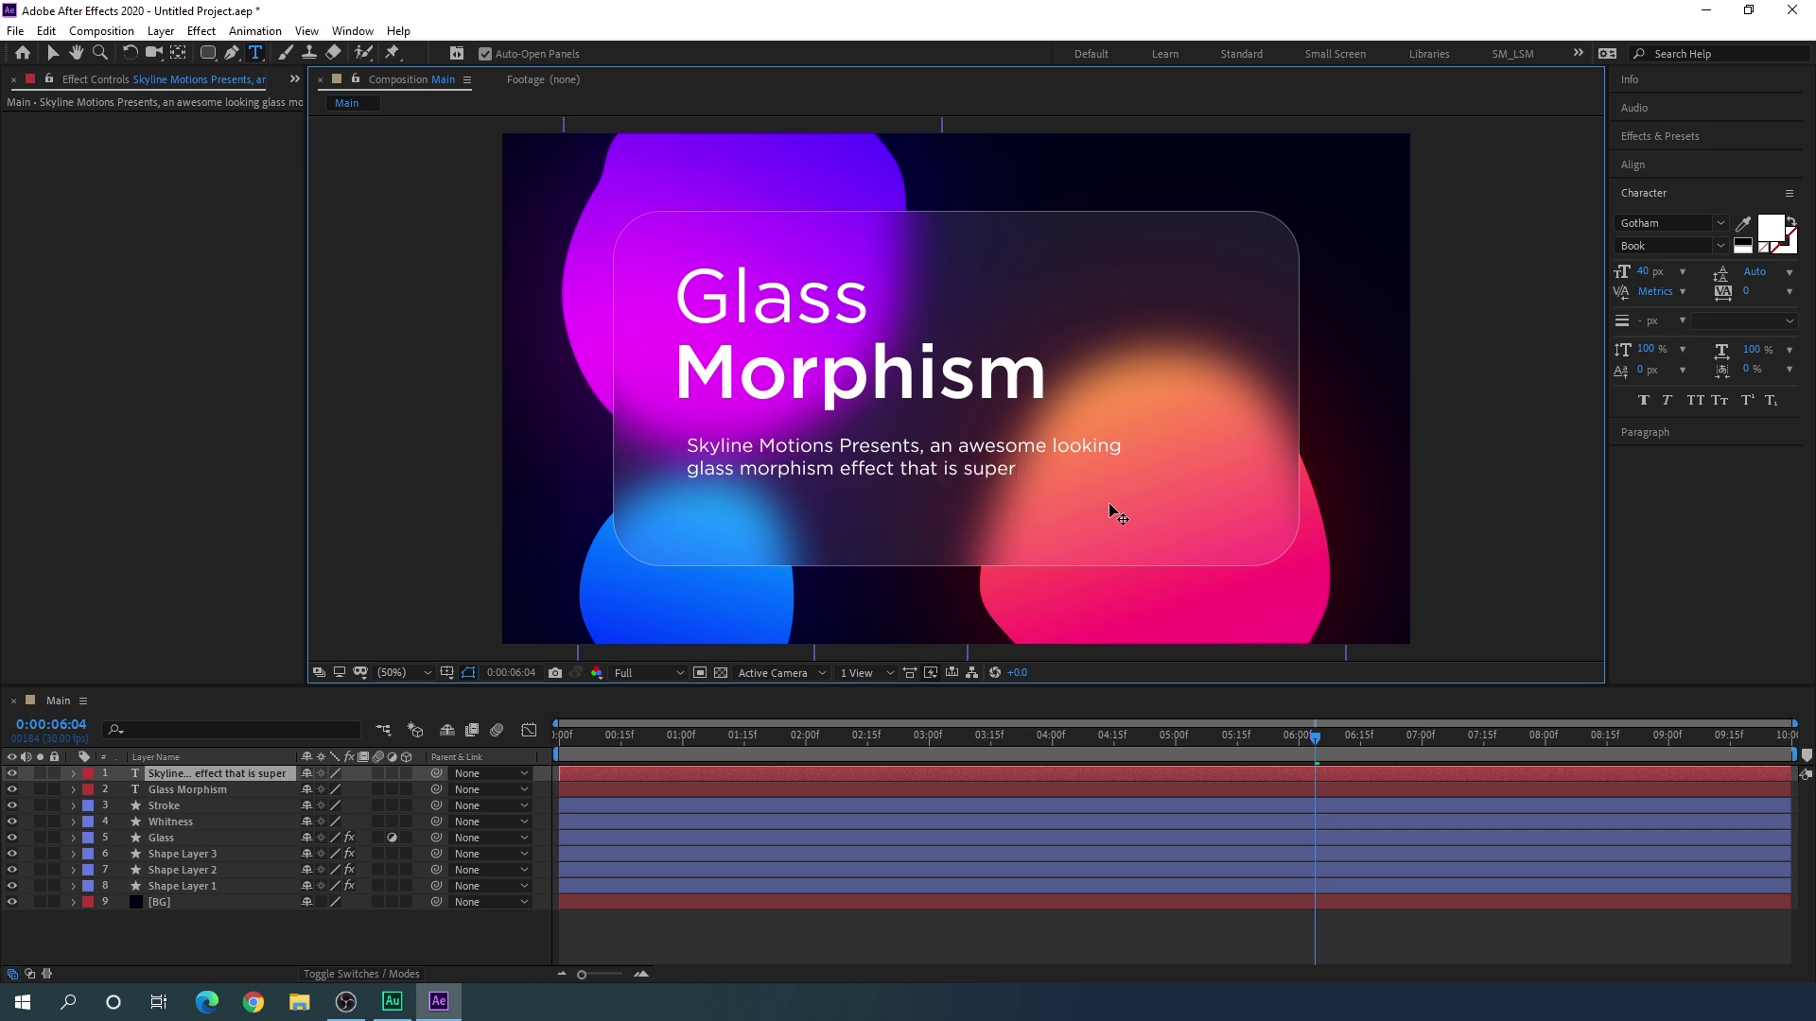
key("Return")
type("easy to create in after effects.")
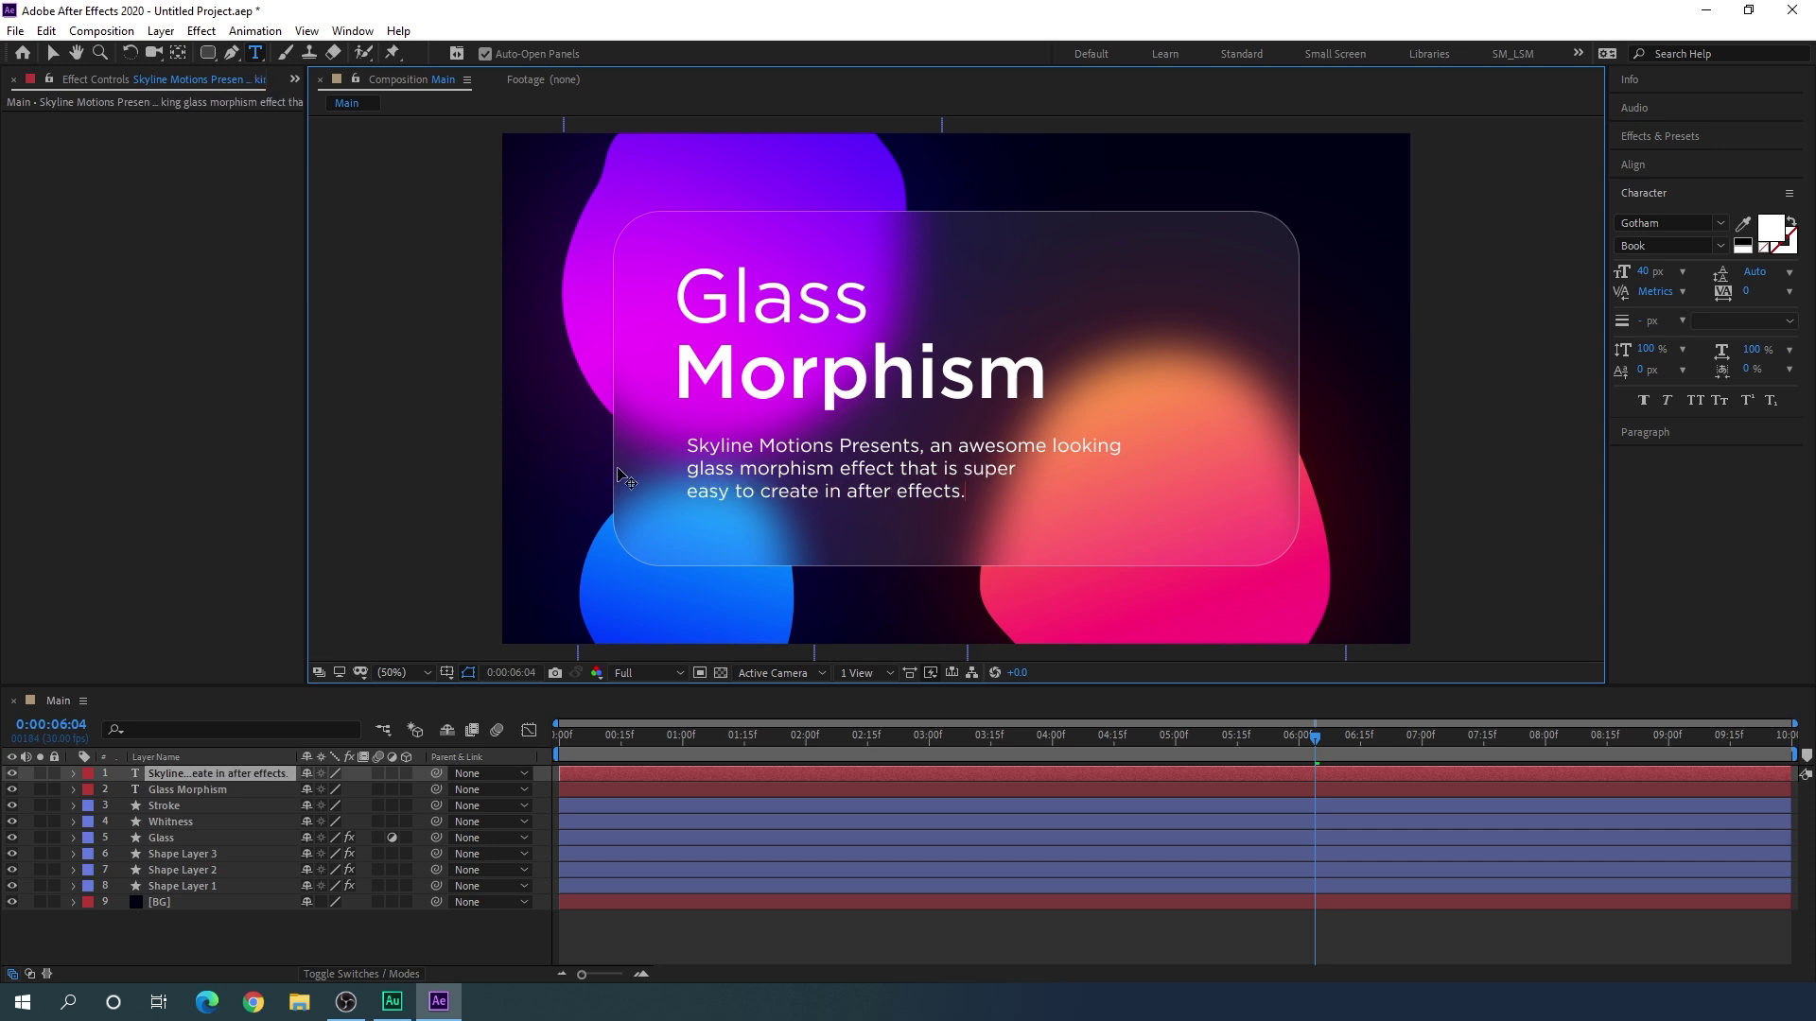
Step: Align the description text with the title's left edge and set its layer's blending mode to Overlay
left_click(53, 53)
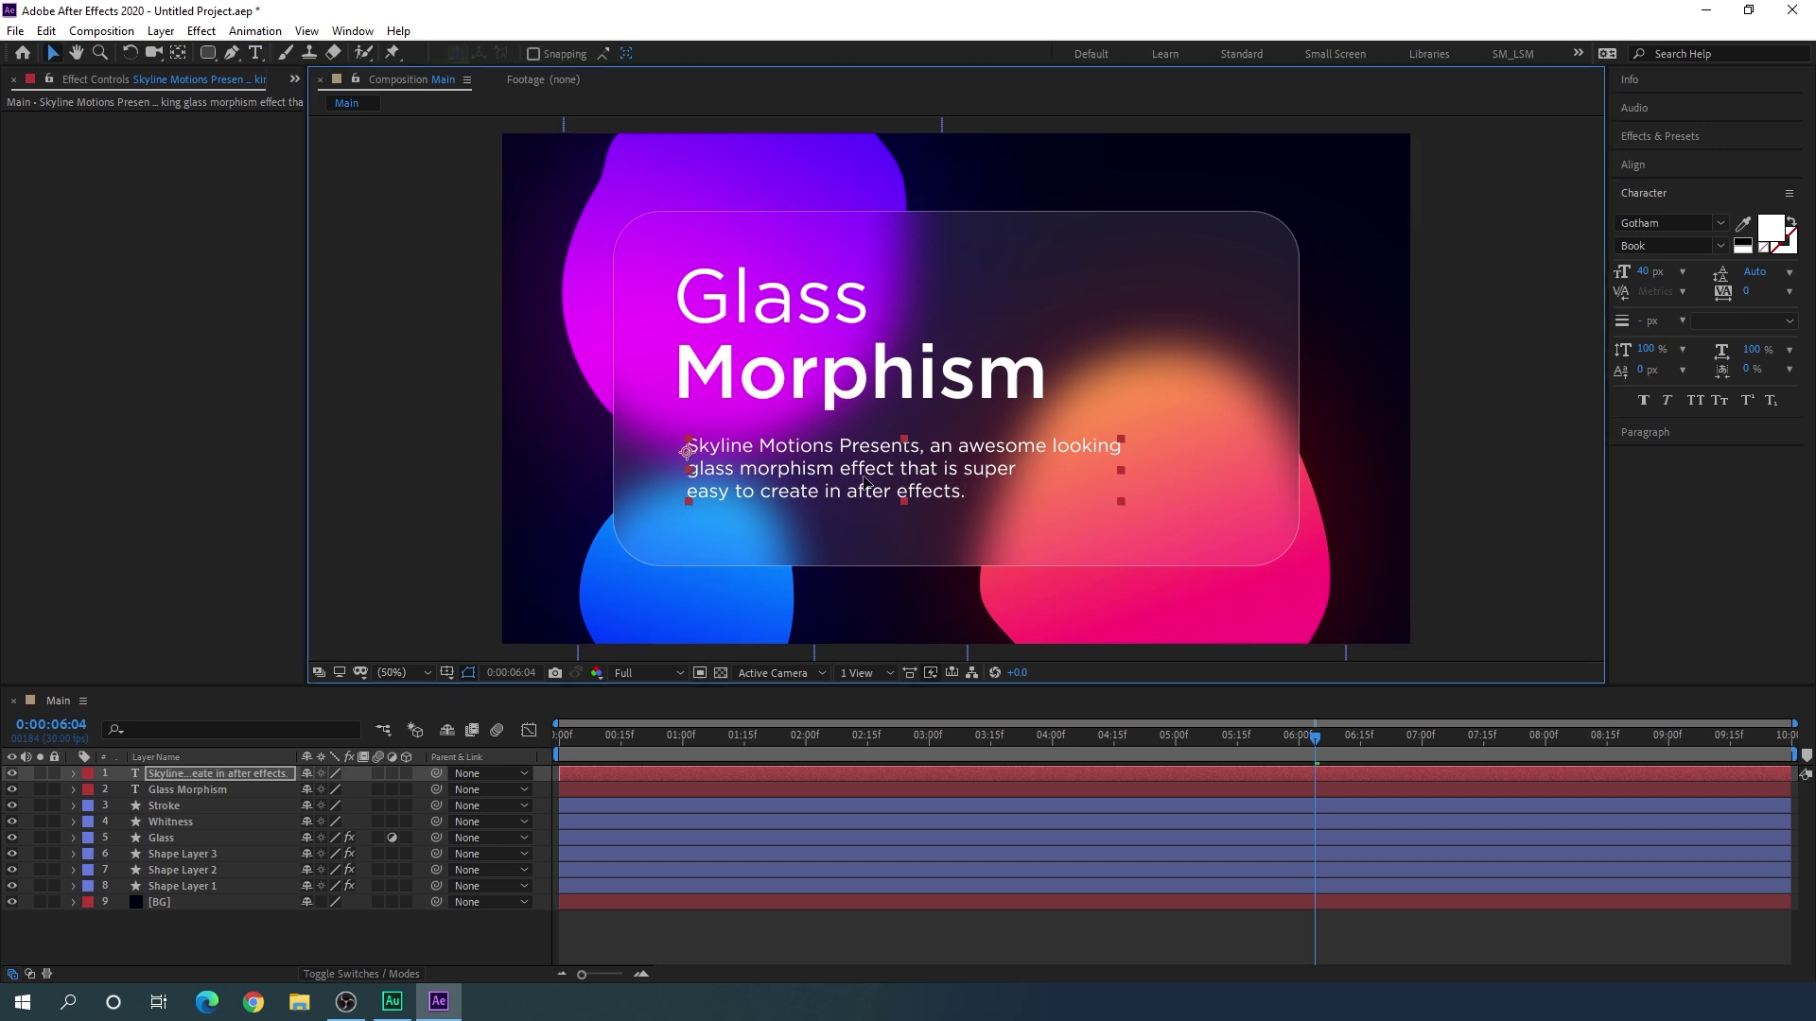
left_click_drag(864, 482, 856, 478)
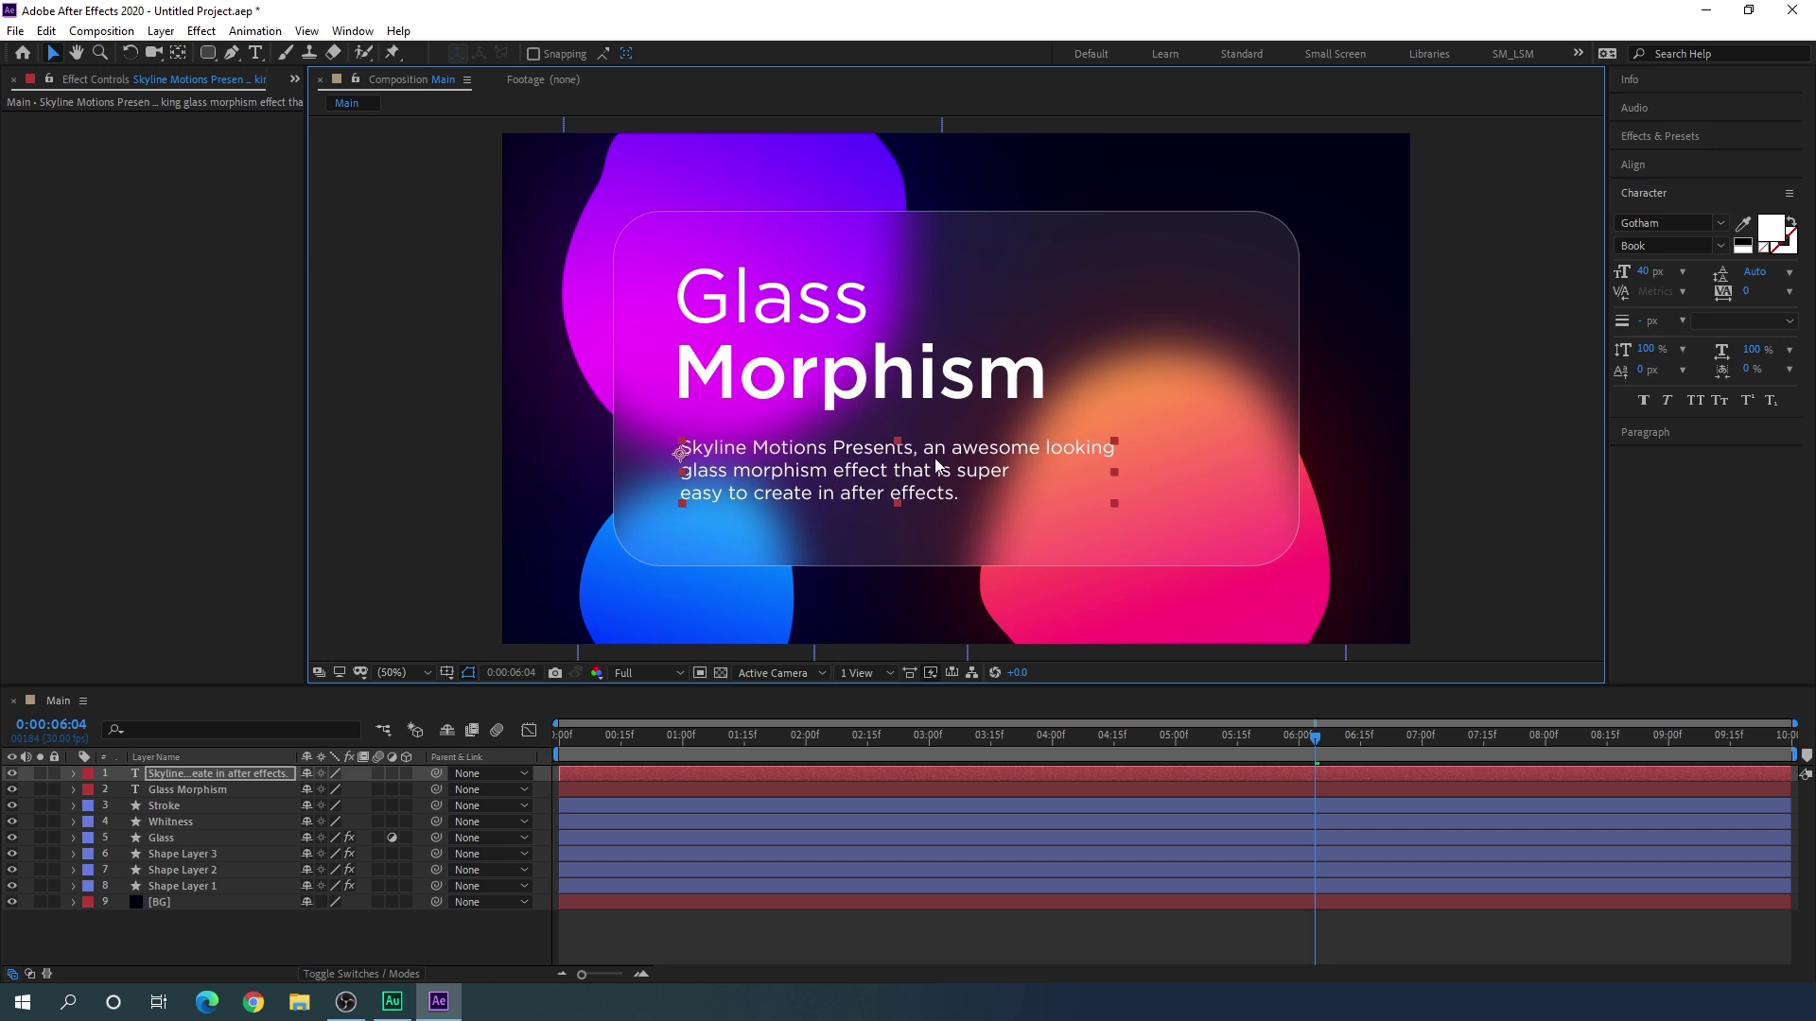
left_click(376, 970)
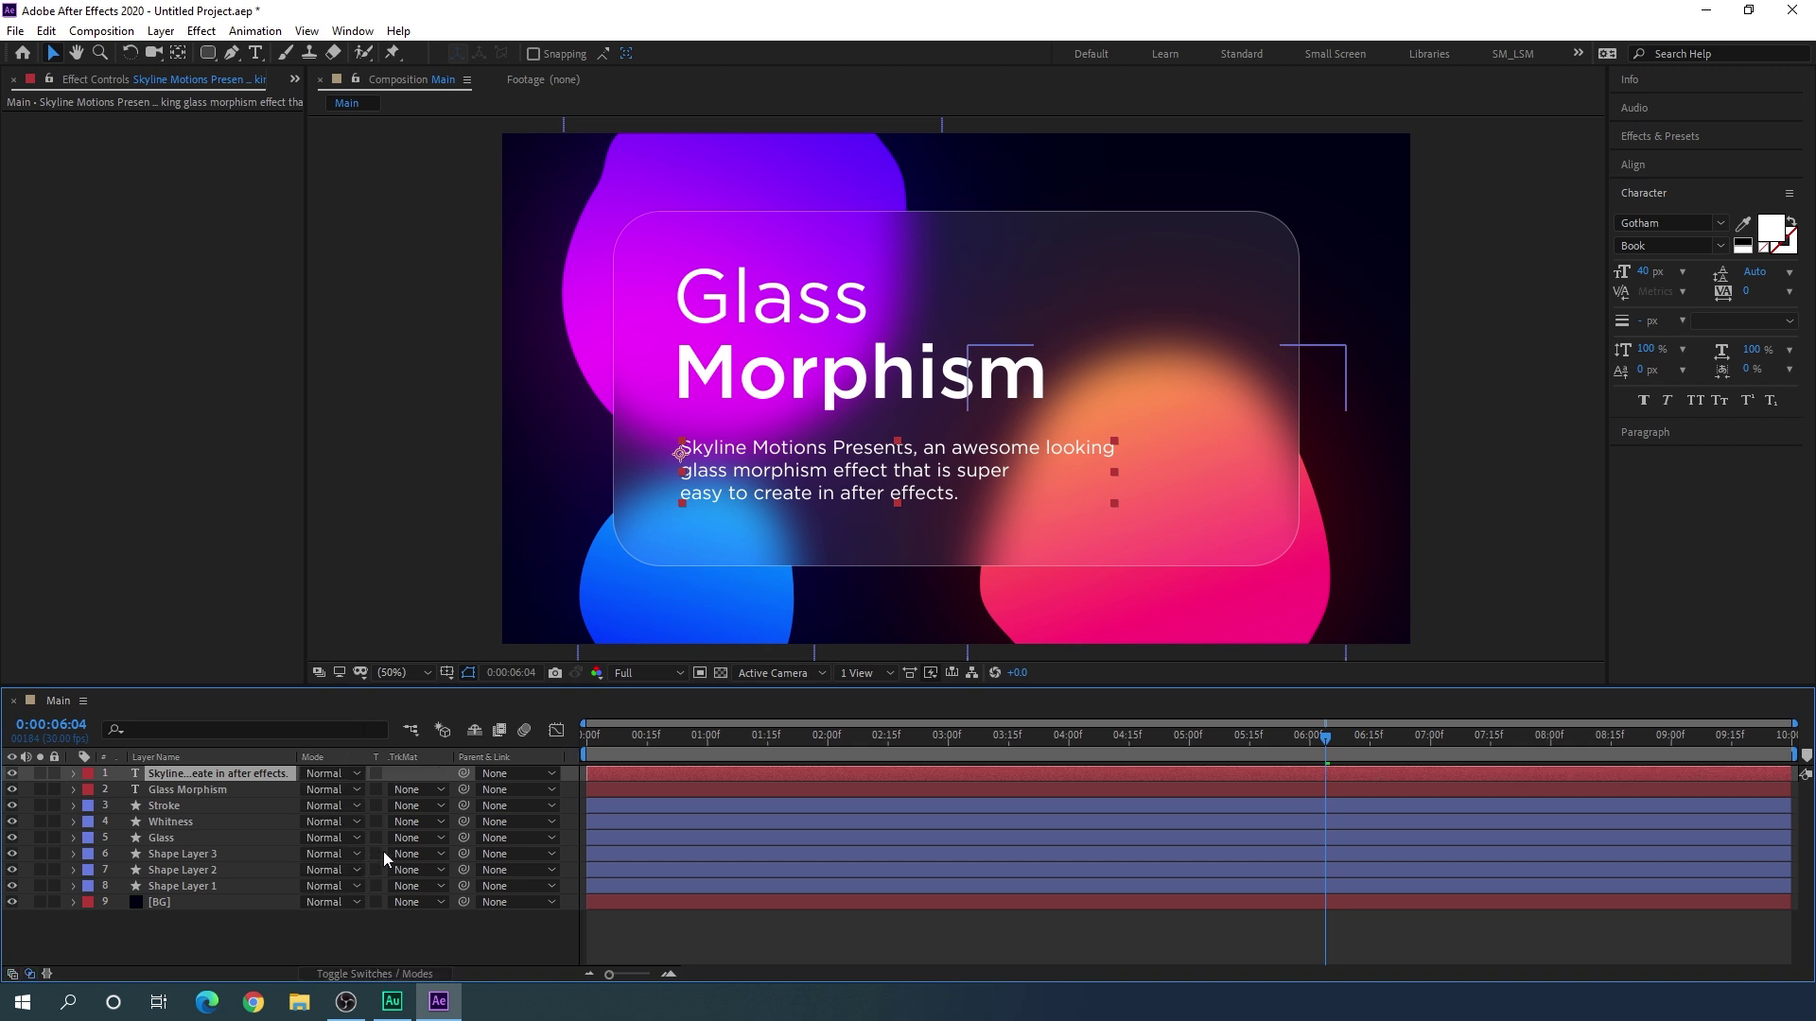
left_click(336, 774)
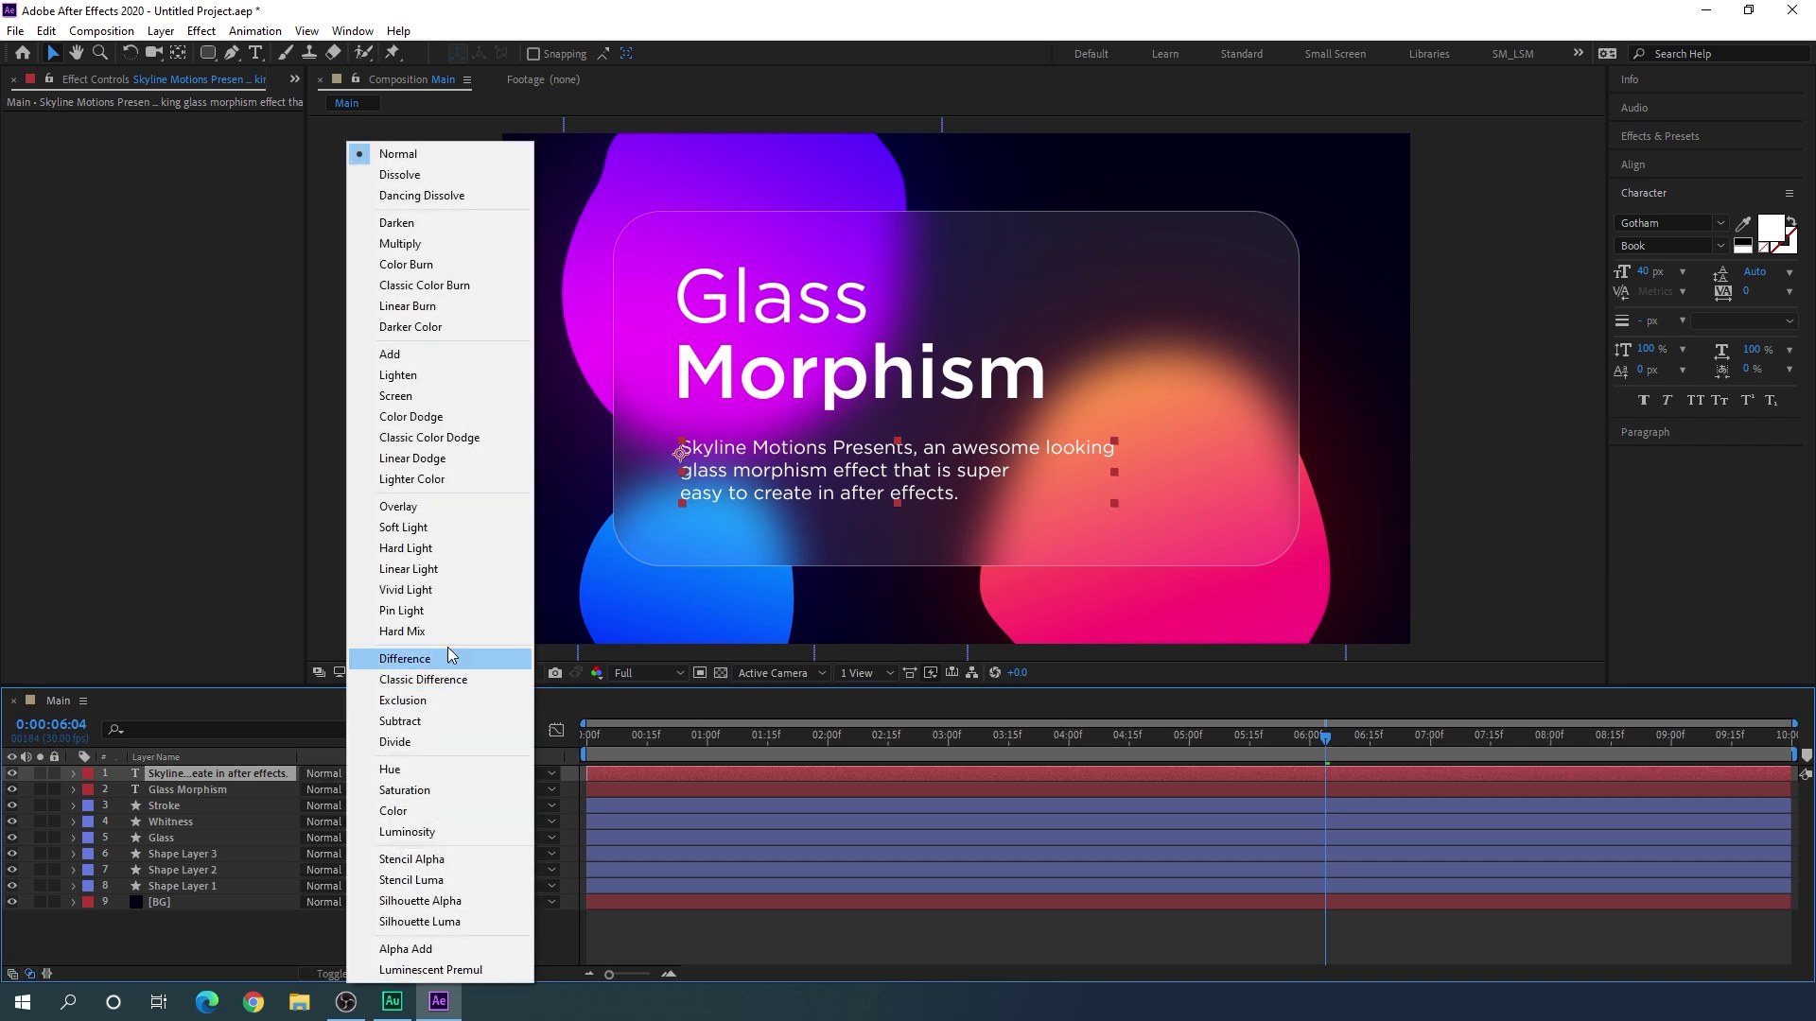
left_click(416, 507)
left_click(416, 507)
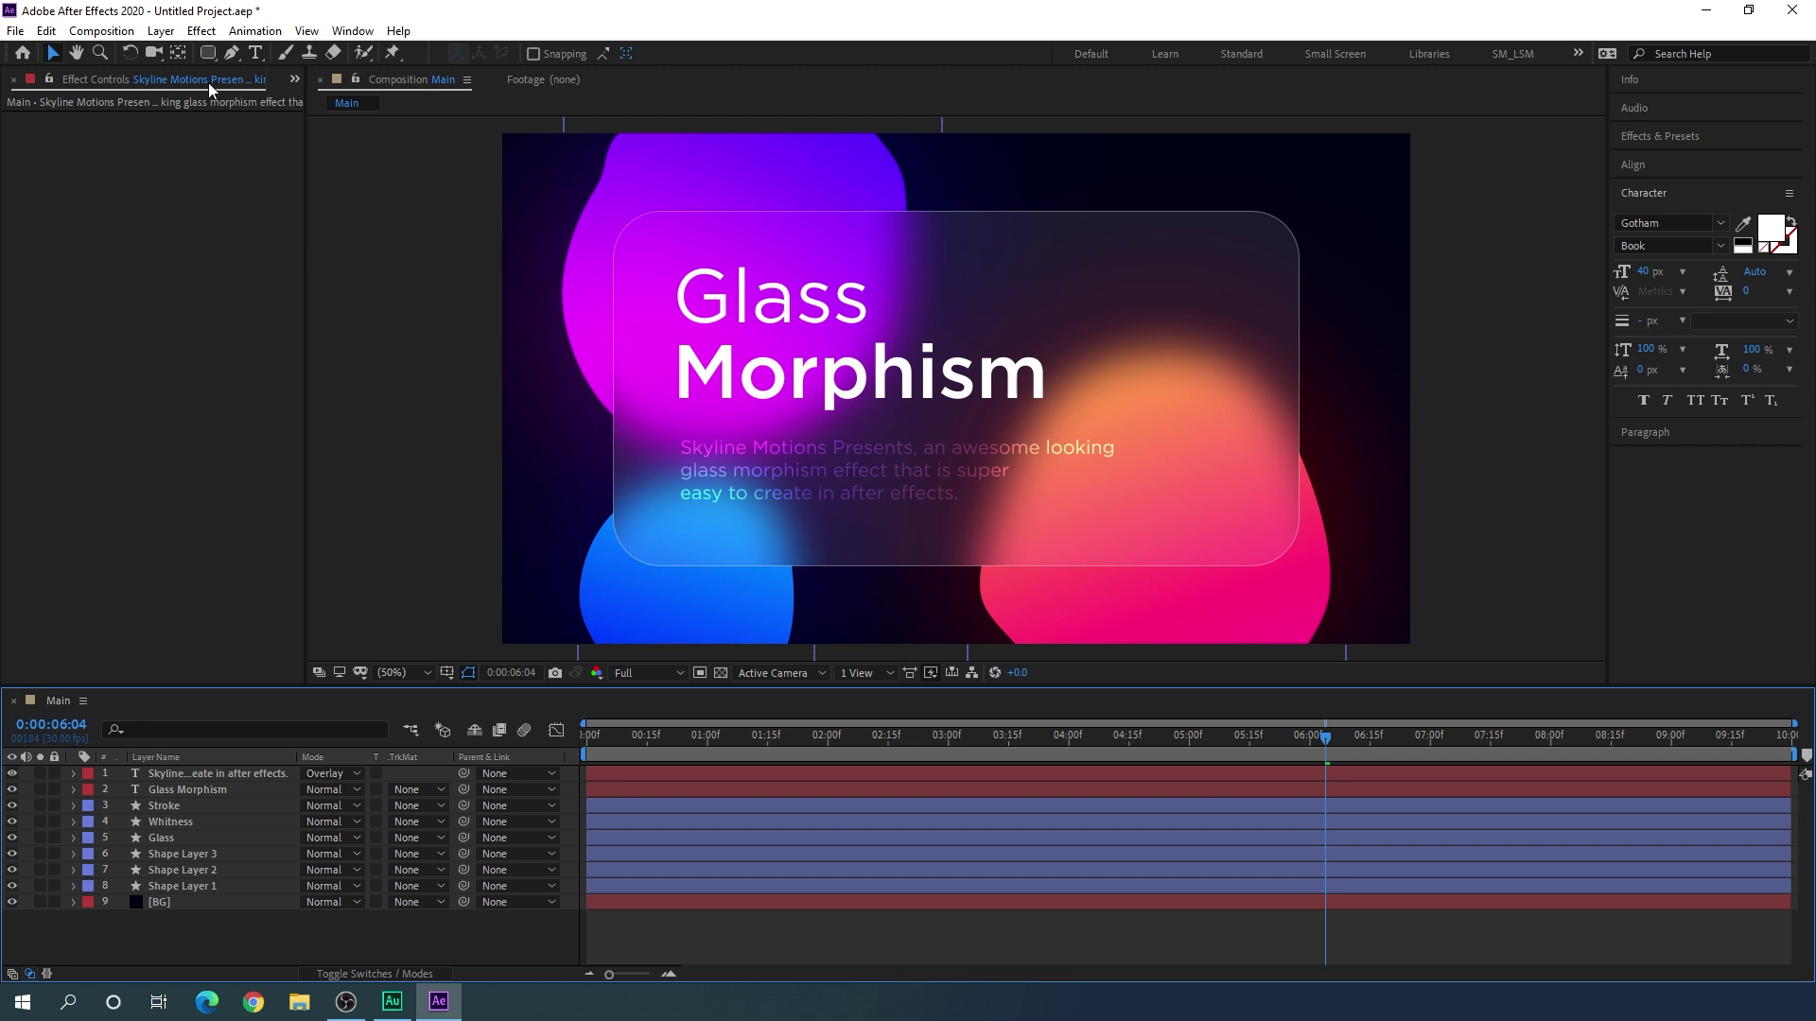
Step: Draw a rounded rectangle about 272 × 68 px near the glass panel's lower-right corner on a new shape layer
mouse_move(205, 55)
left_mouse_down()
mouse_move(363, 64)
mouse_move(310, 71)
left_mouse_up()
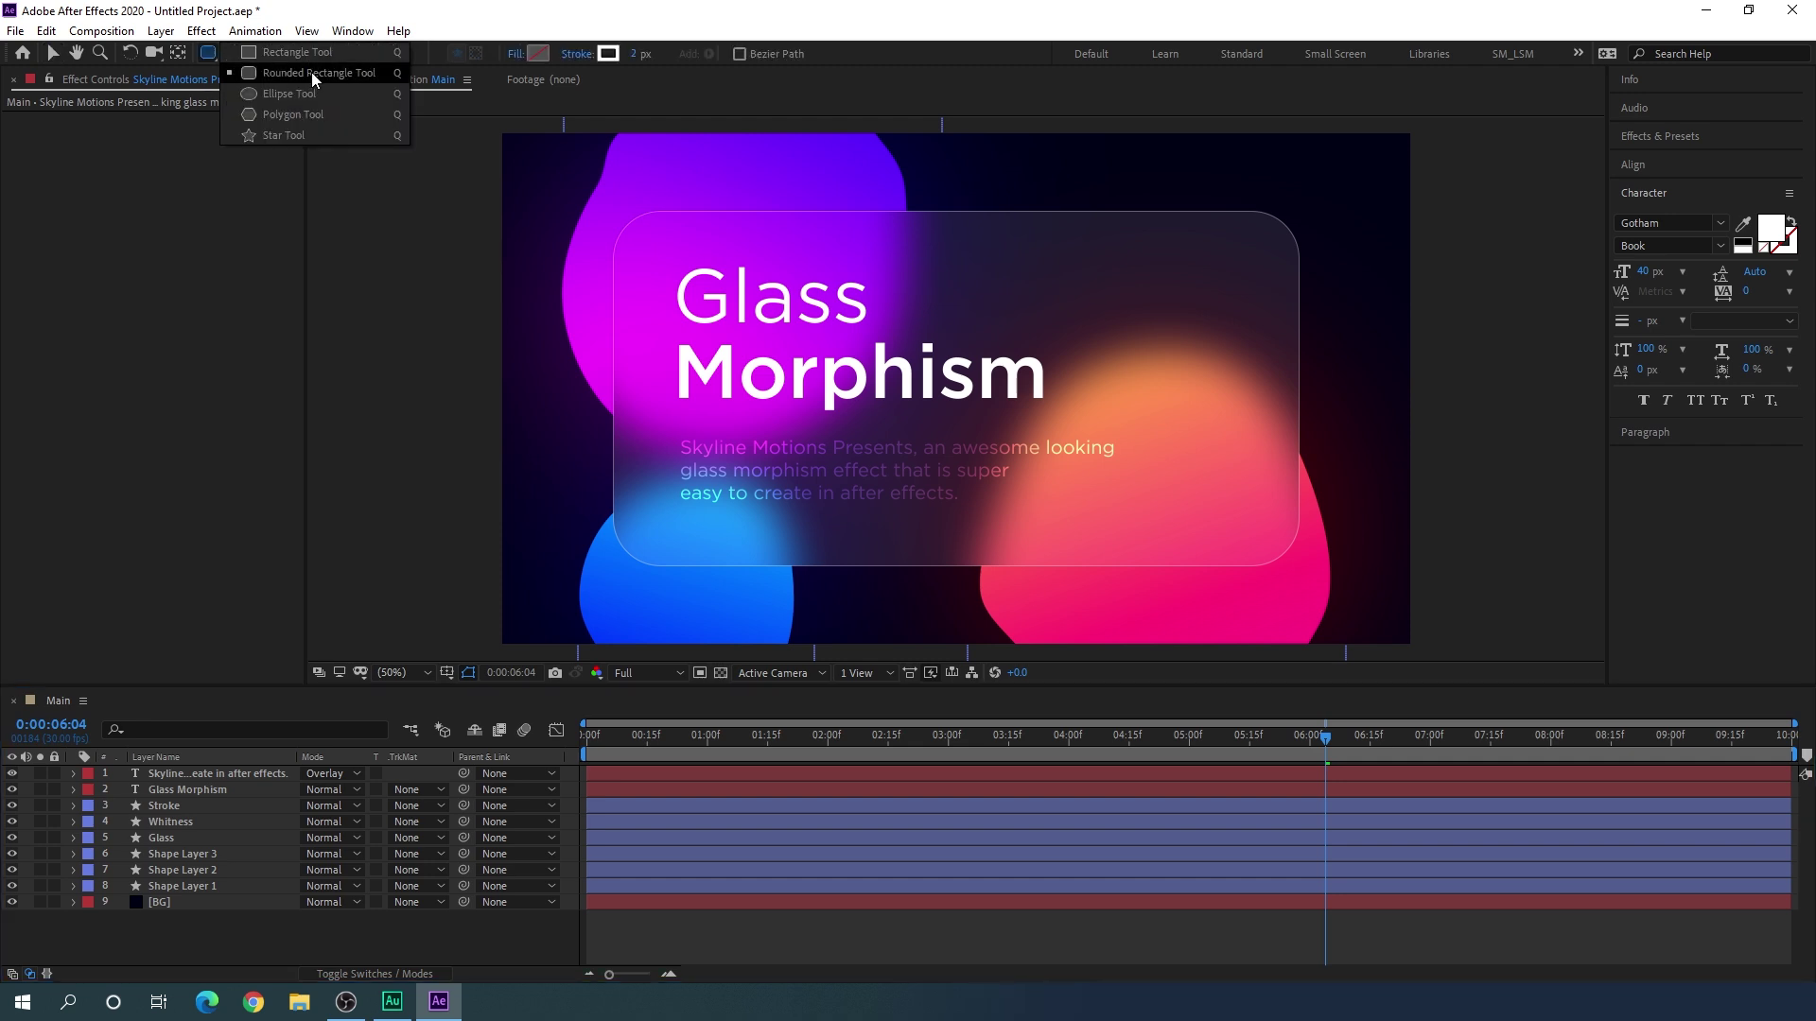
left_click(338, 917)
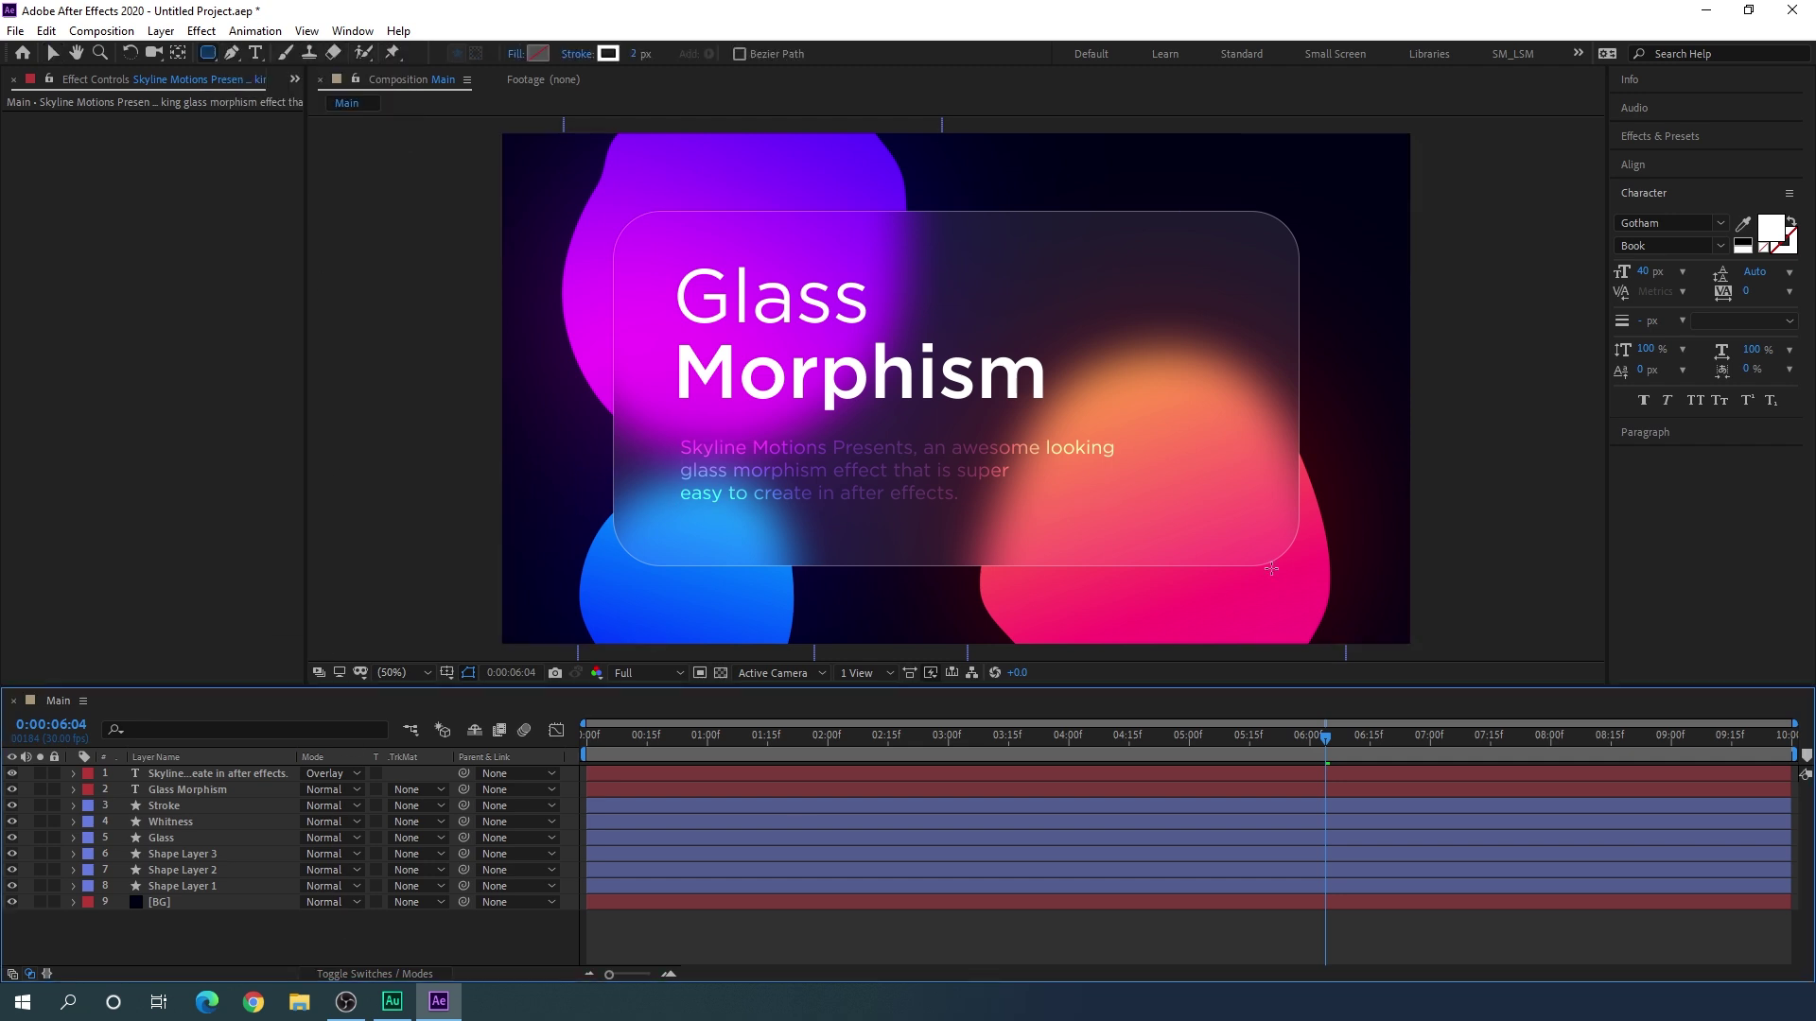
left_click_drag(1117, 486, 1244, 518)
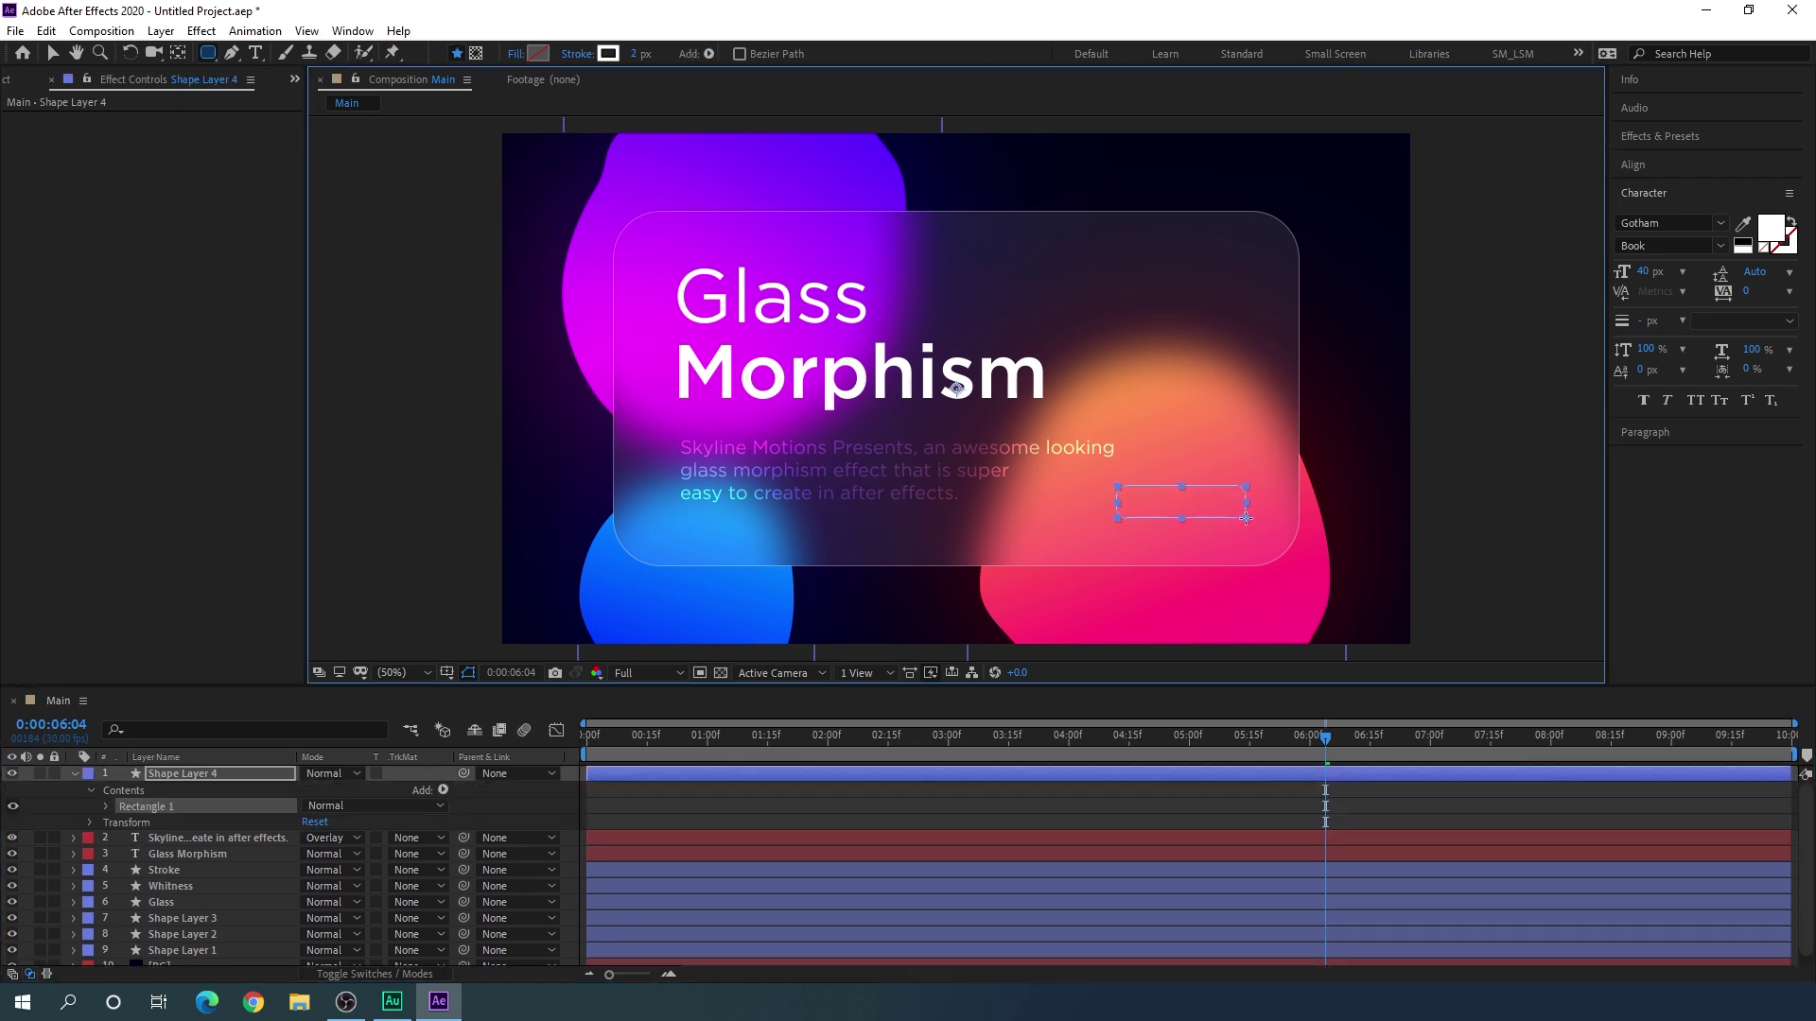
Step: Unlink the new rectangle's size proportions and set its size to 250 × 60
left_click(106, 806)
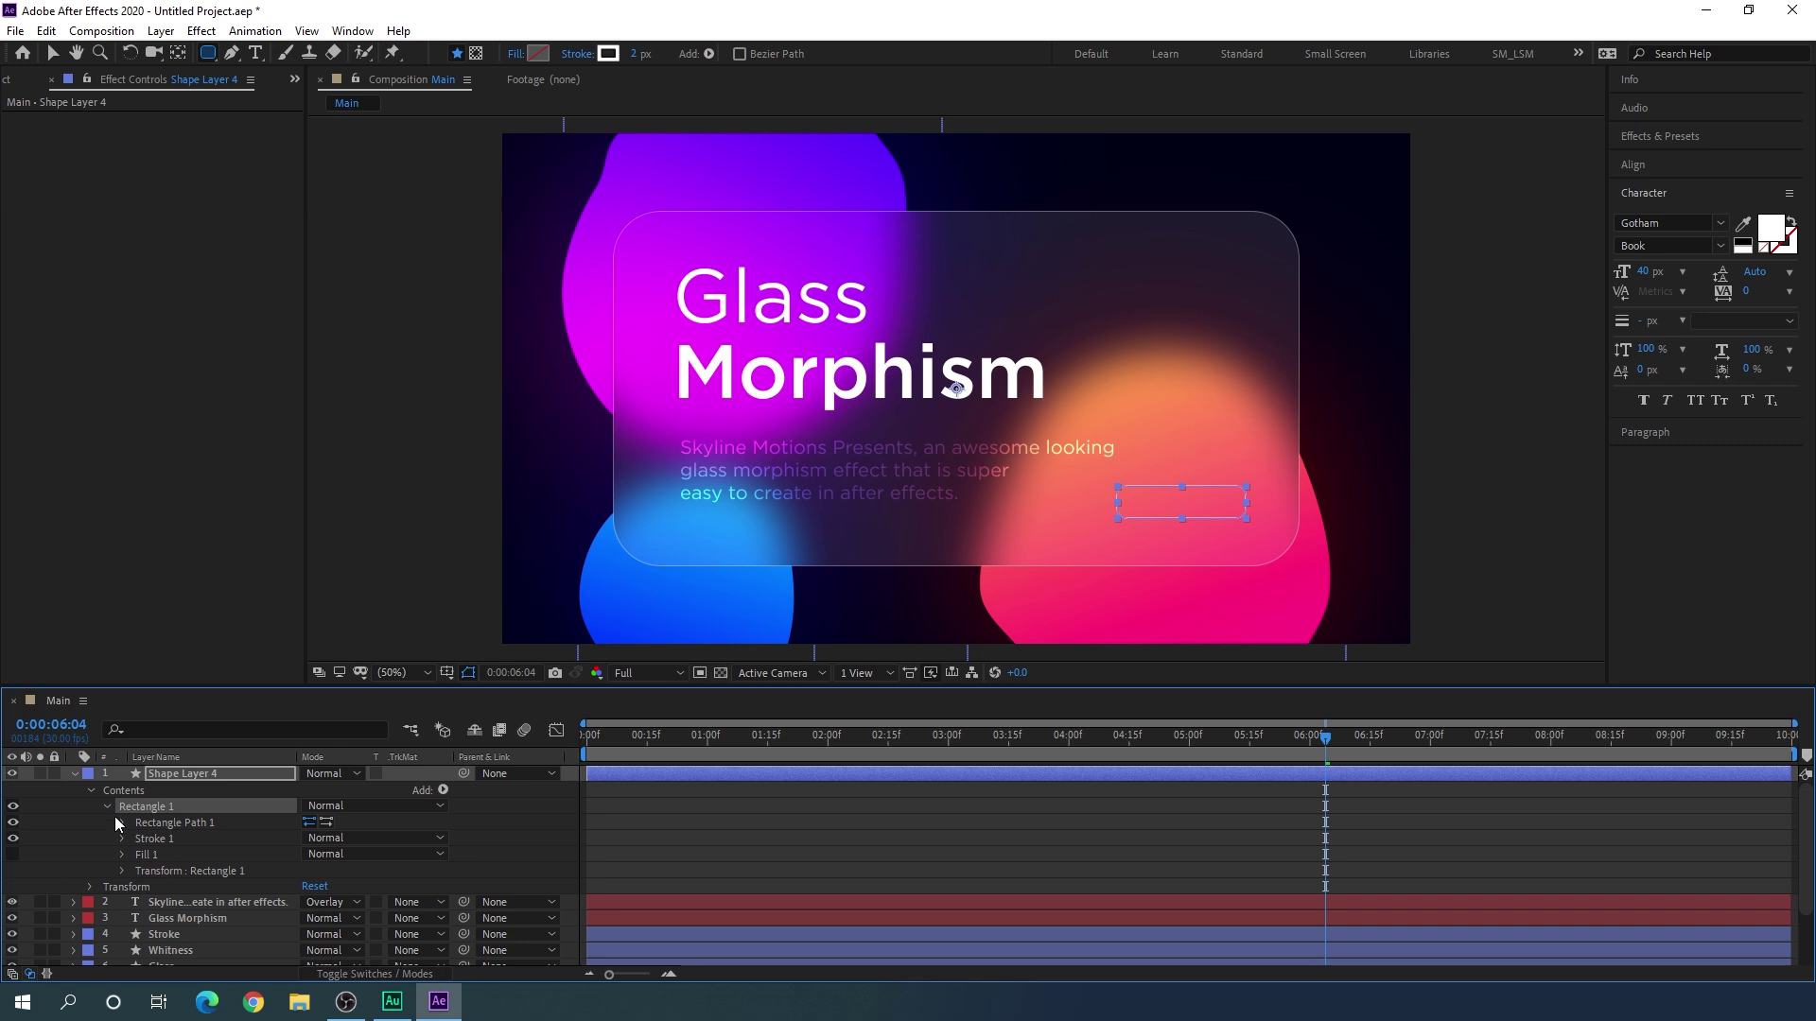
left_click(129, 821)
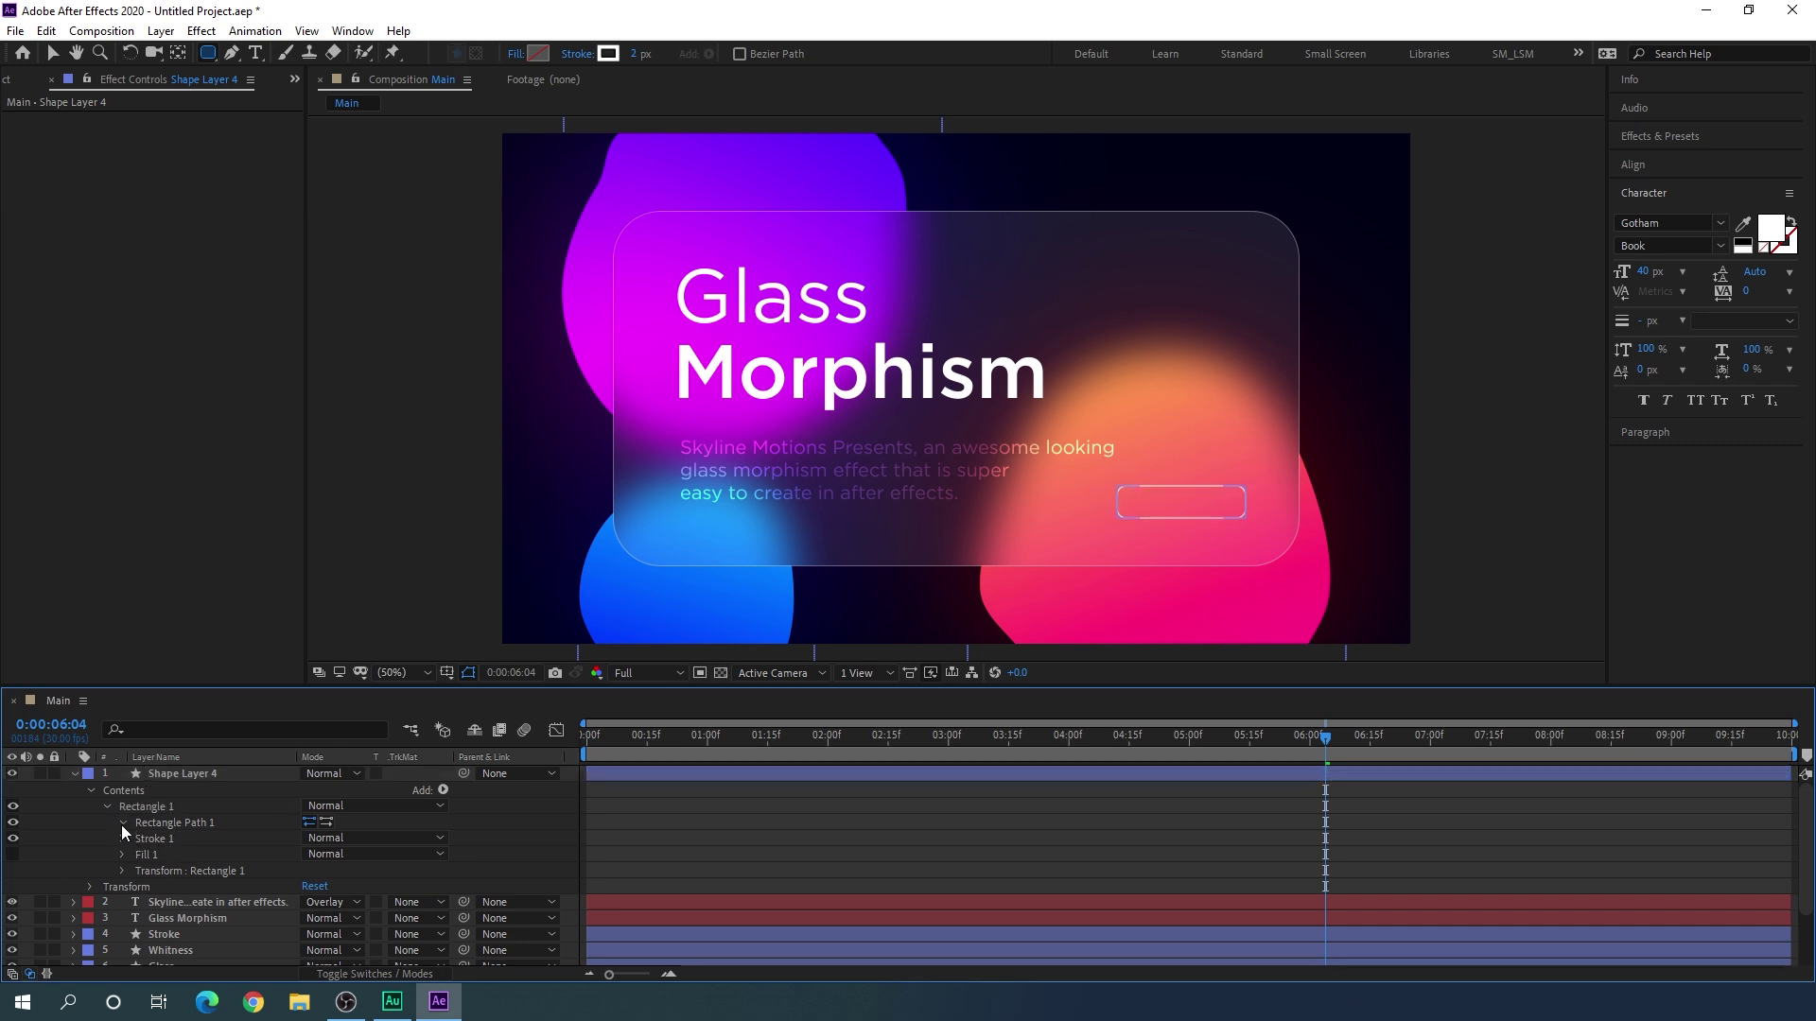
left_click(121, 823)
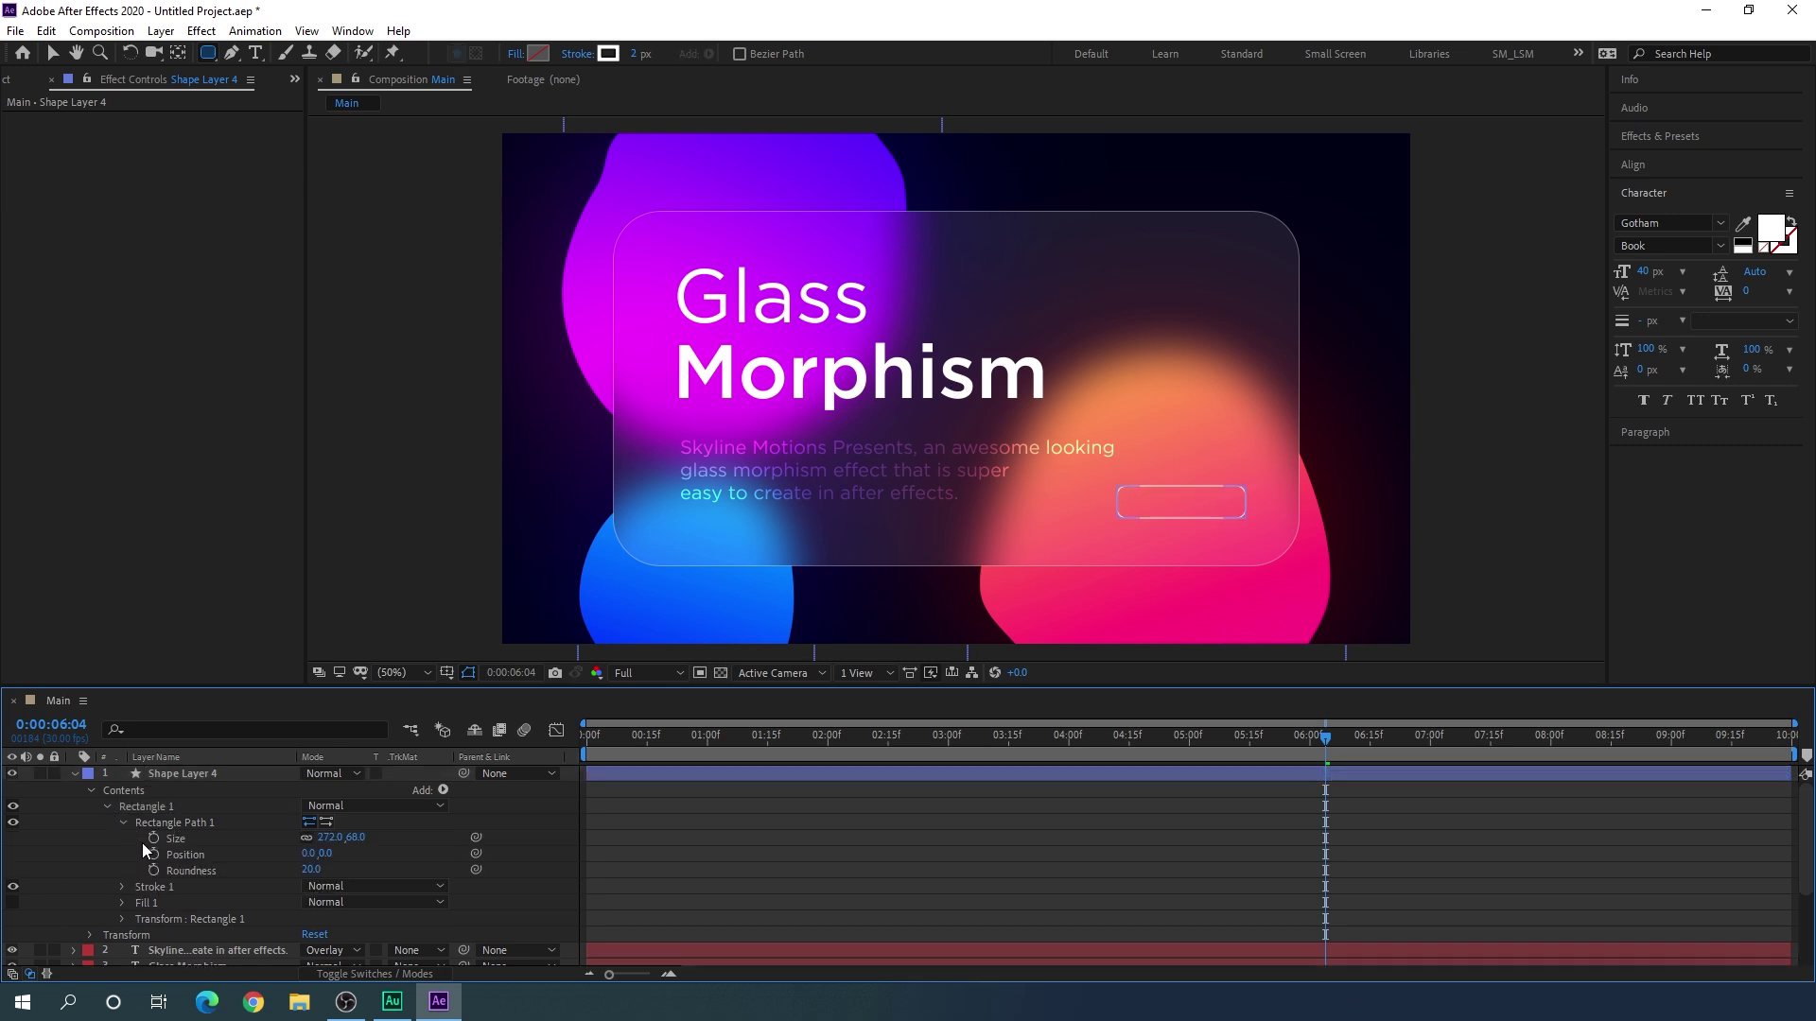
left_click(308, 838)
left_click(330, 838)
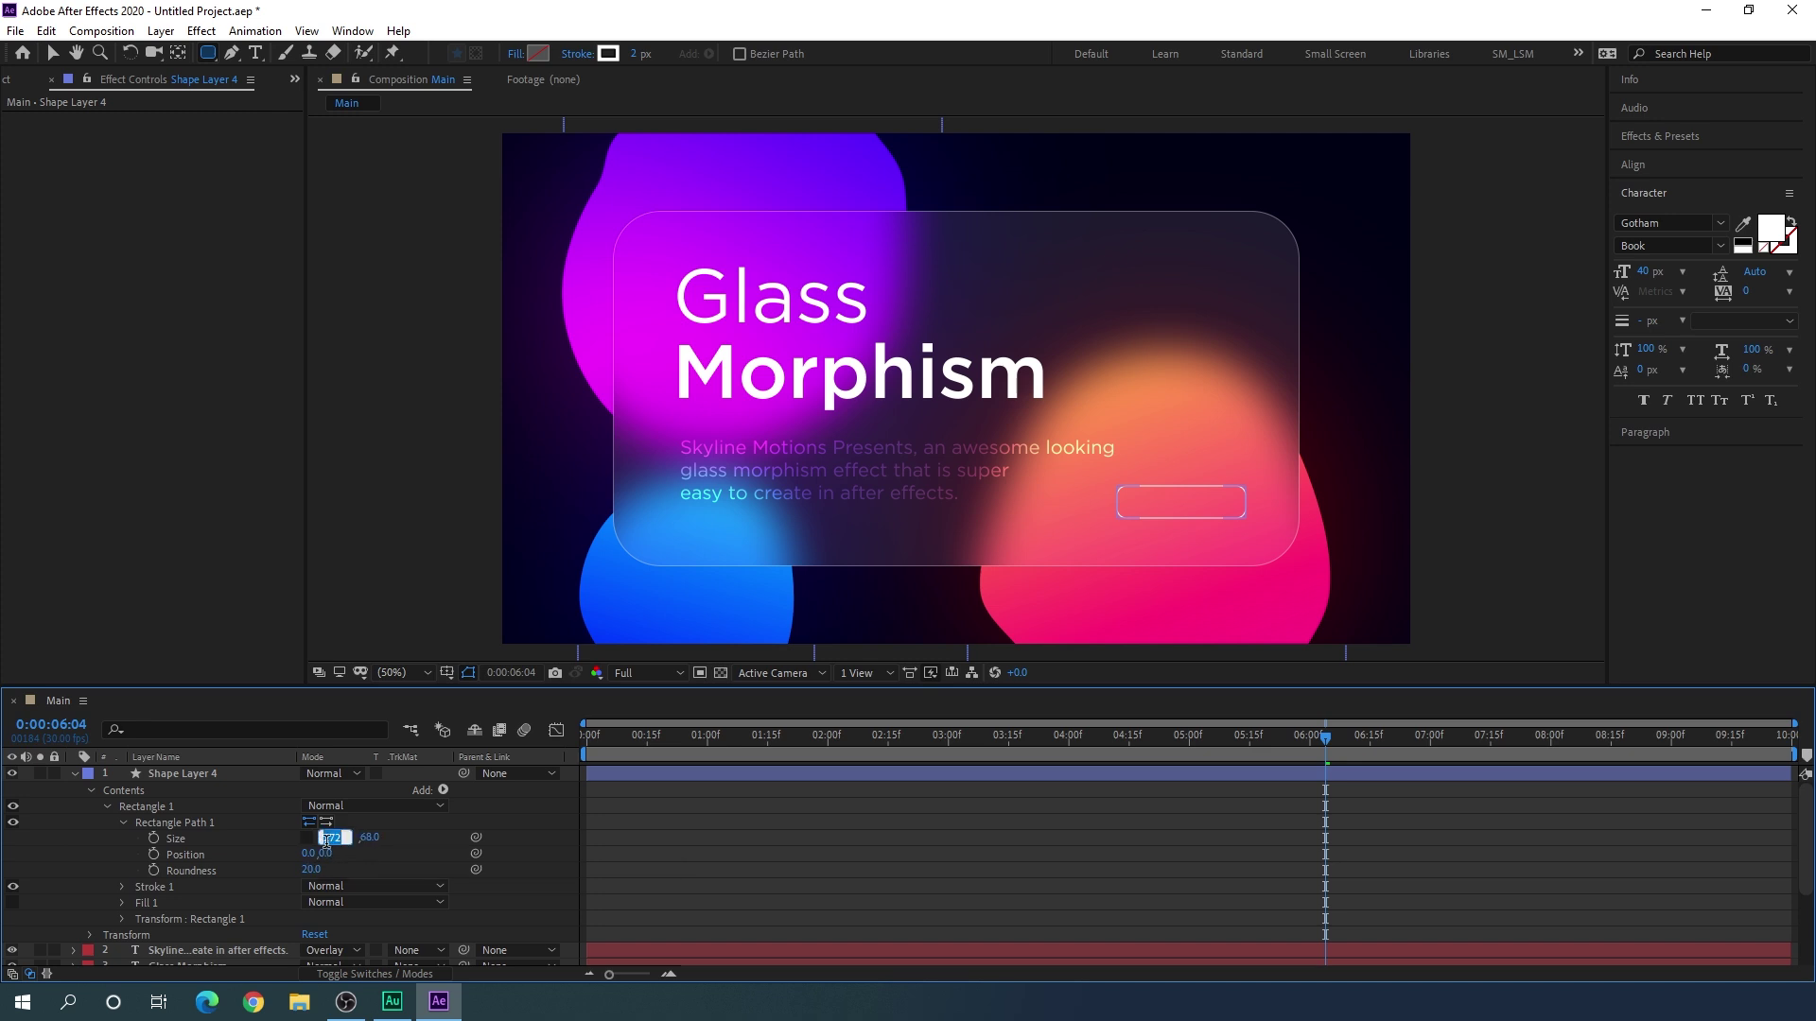
type("250")
key("Return")
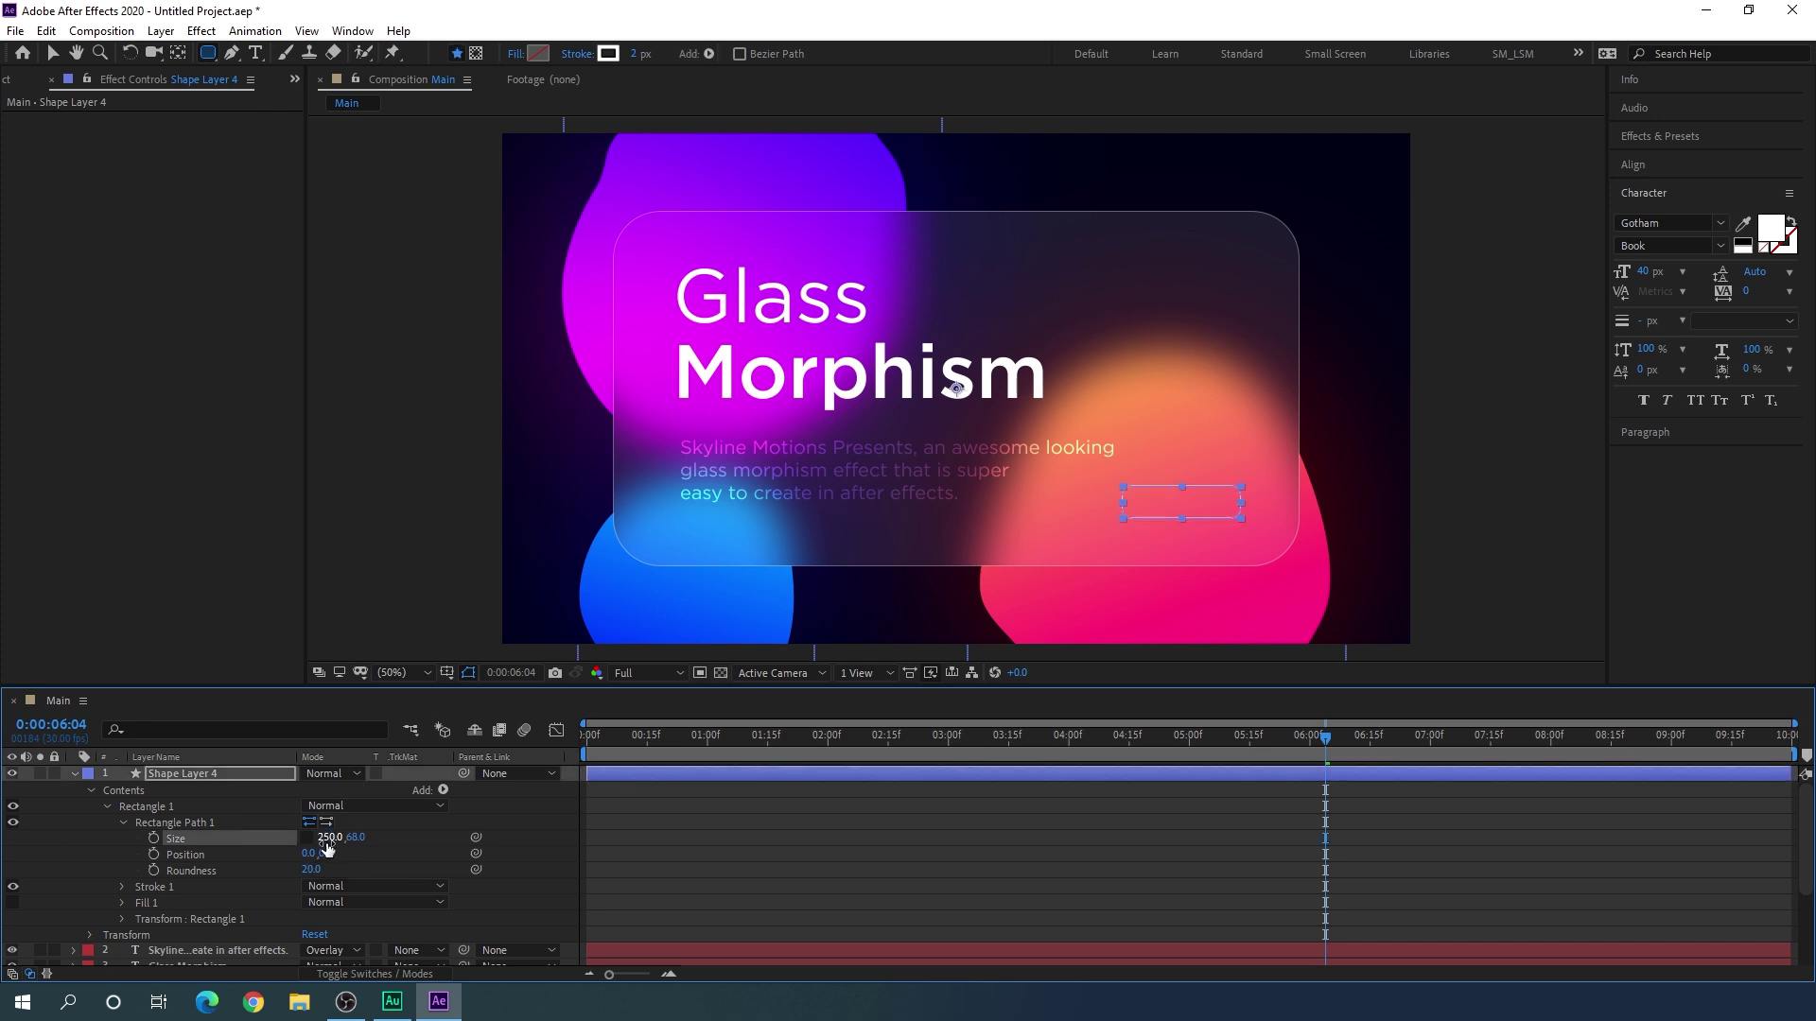
left_click(355, 845)
type("60")
key("Return")
Step: Set the small rectangle's corner roundness to 100
left_click(319, 869)
type("100")
key("Return")
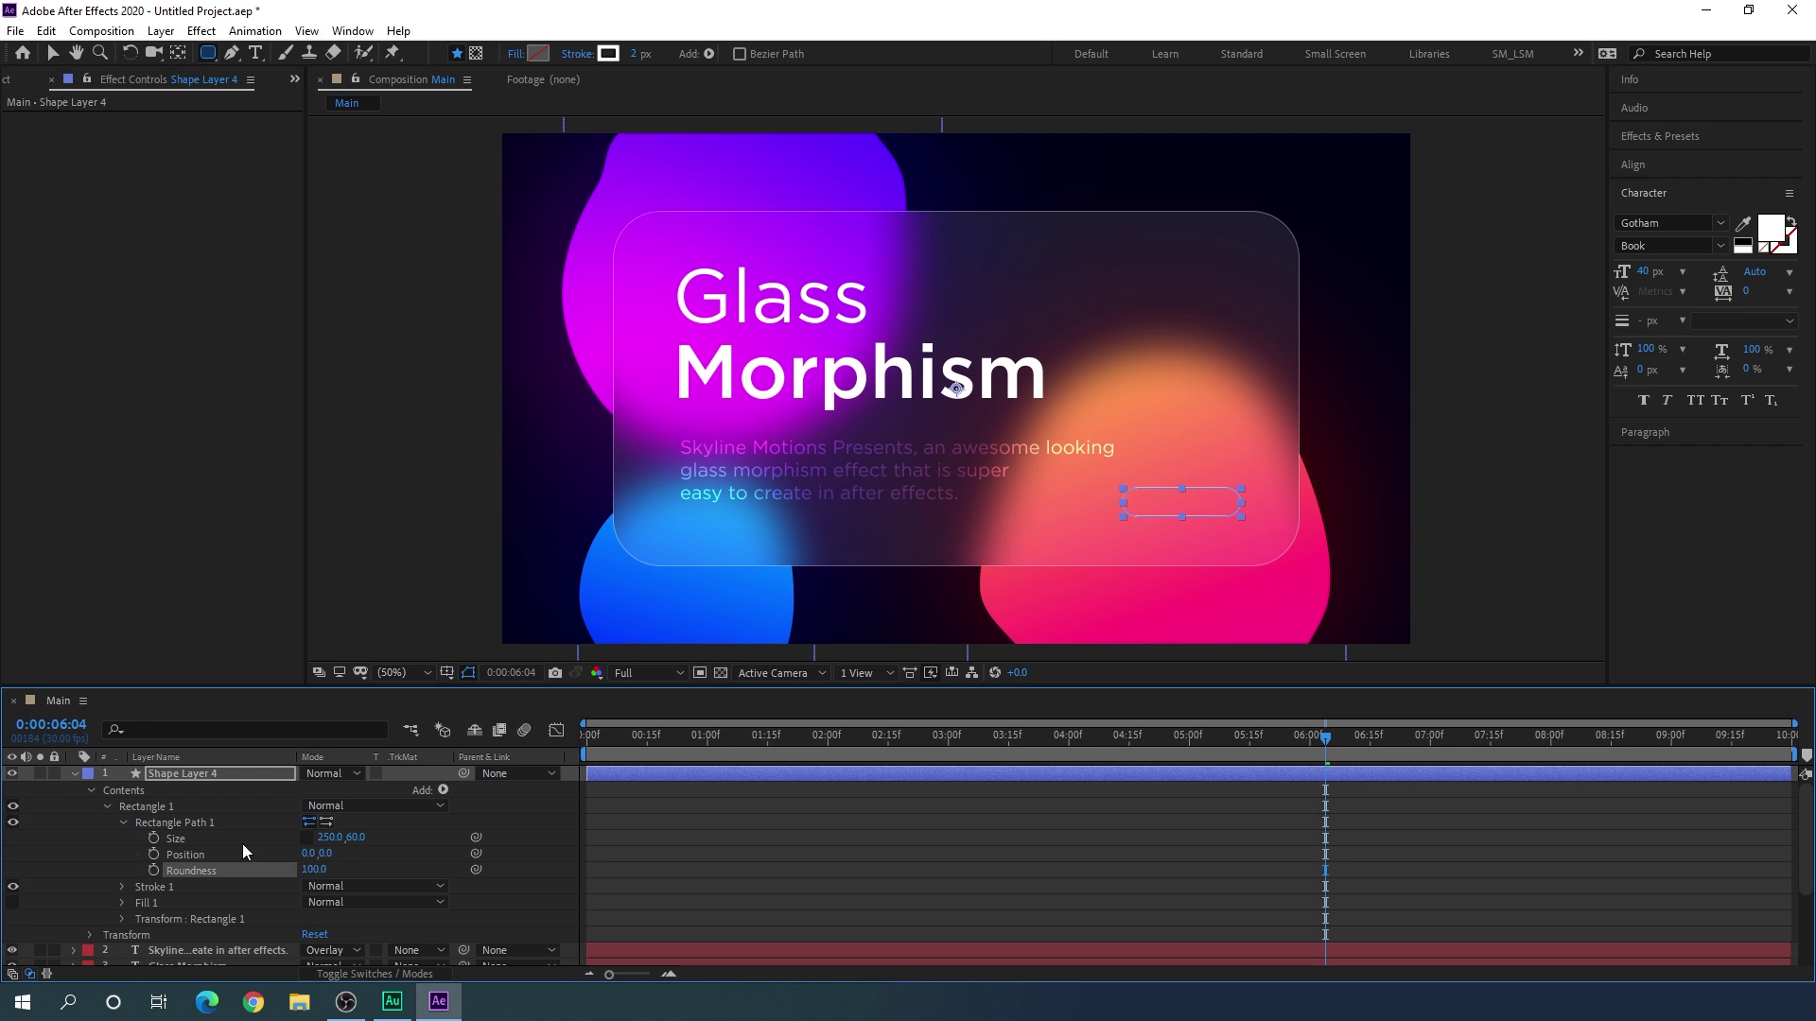
Step: Collapse the properties of Shape Layer 4 and rename the layer as Button
left_click(75, 774)
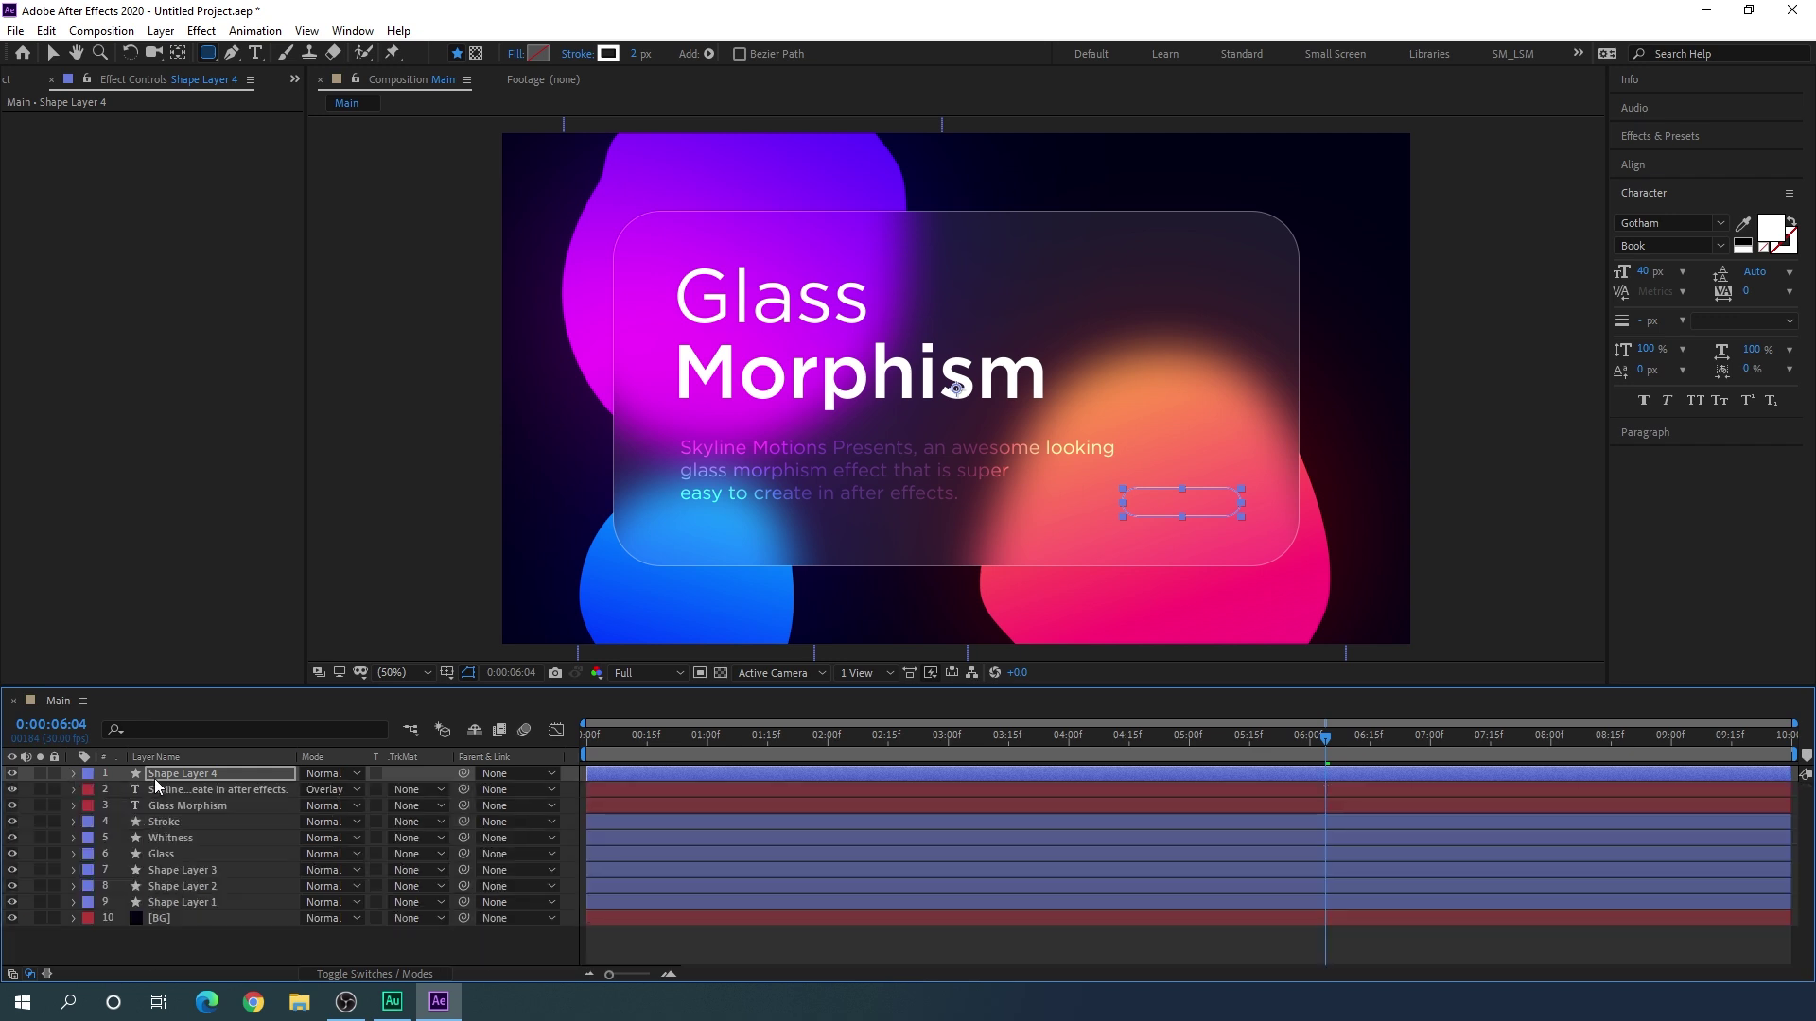
right_click(229, 769)
left_click(316, 753)
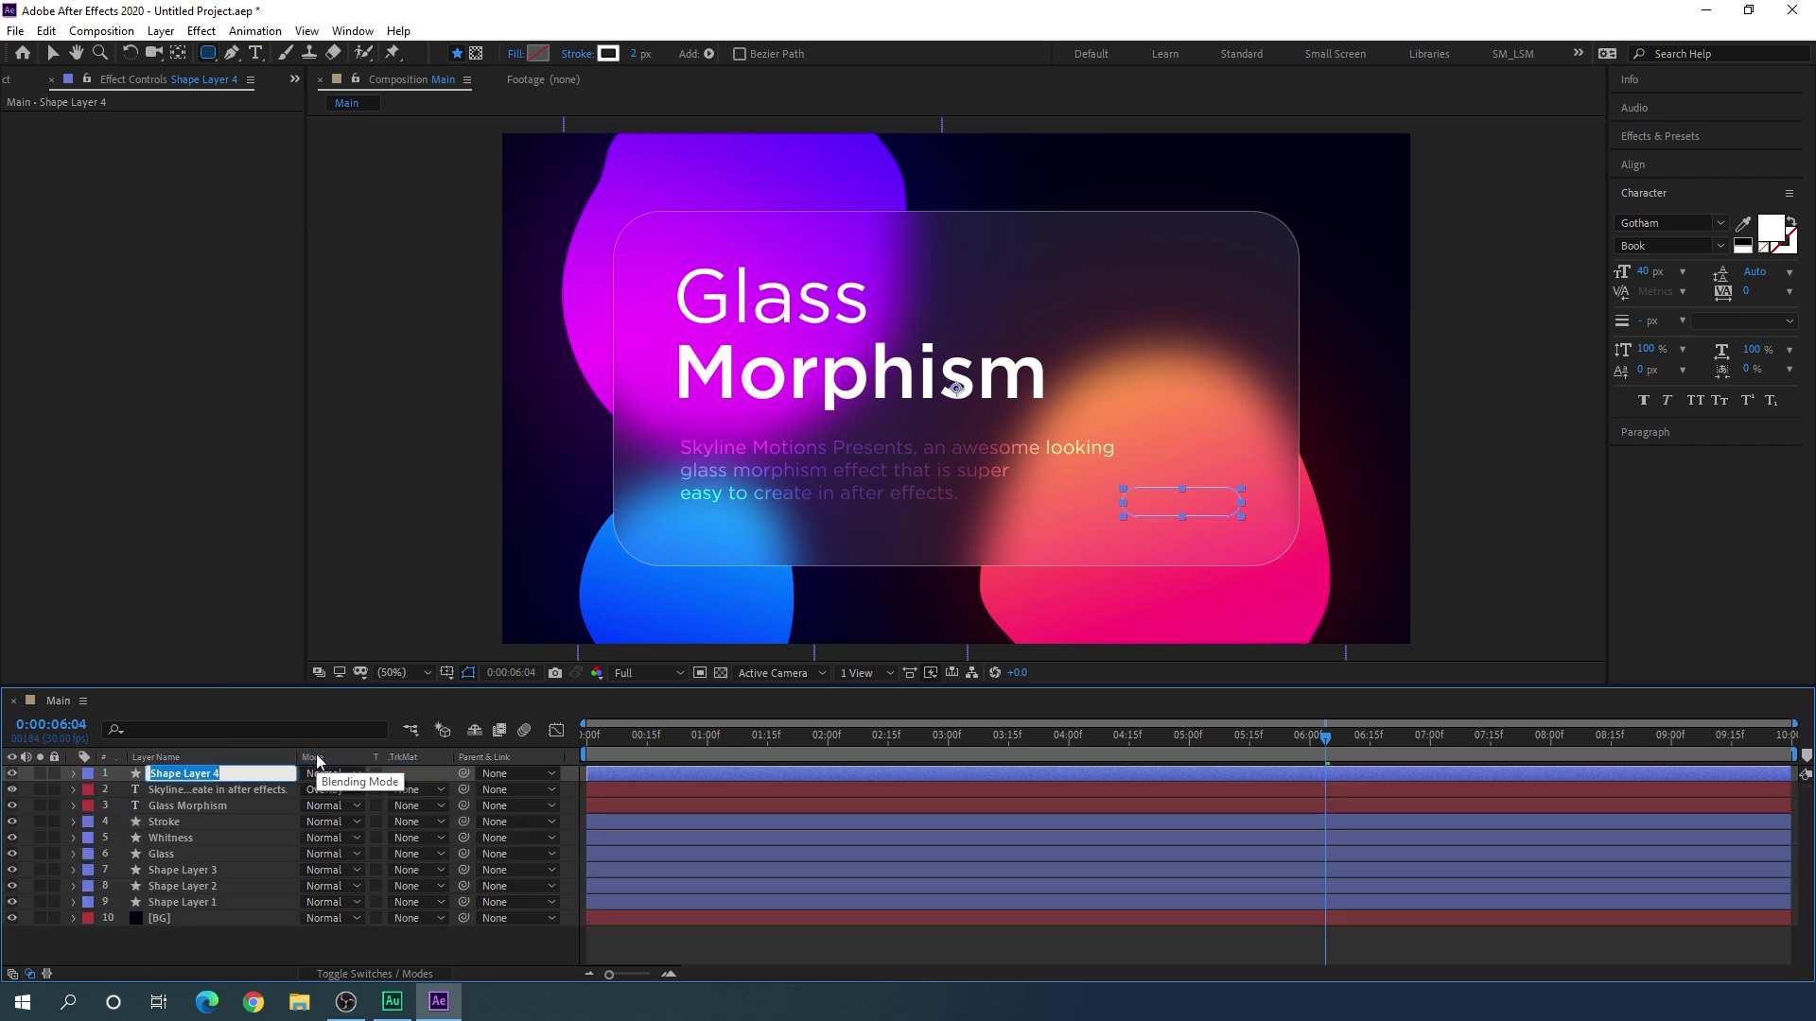
type("Button")
key("Return")
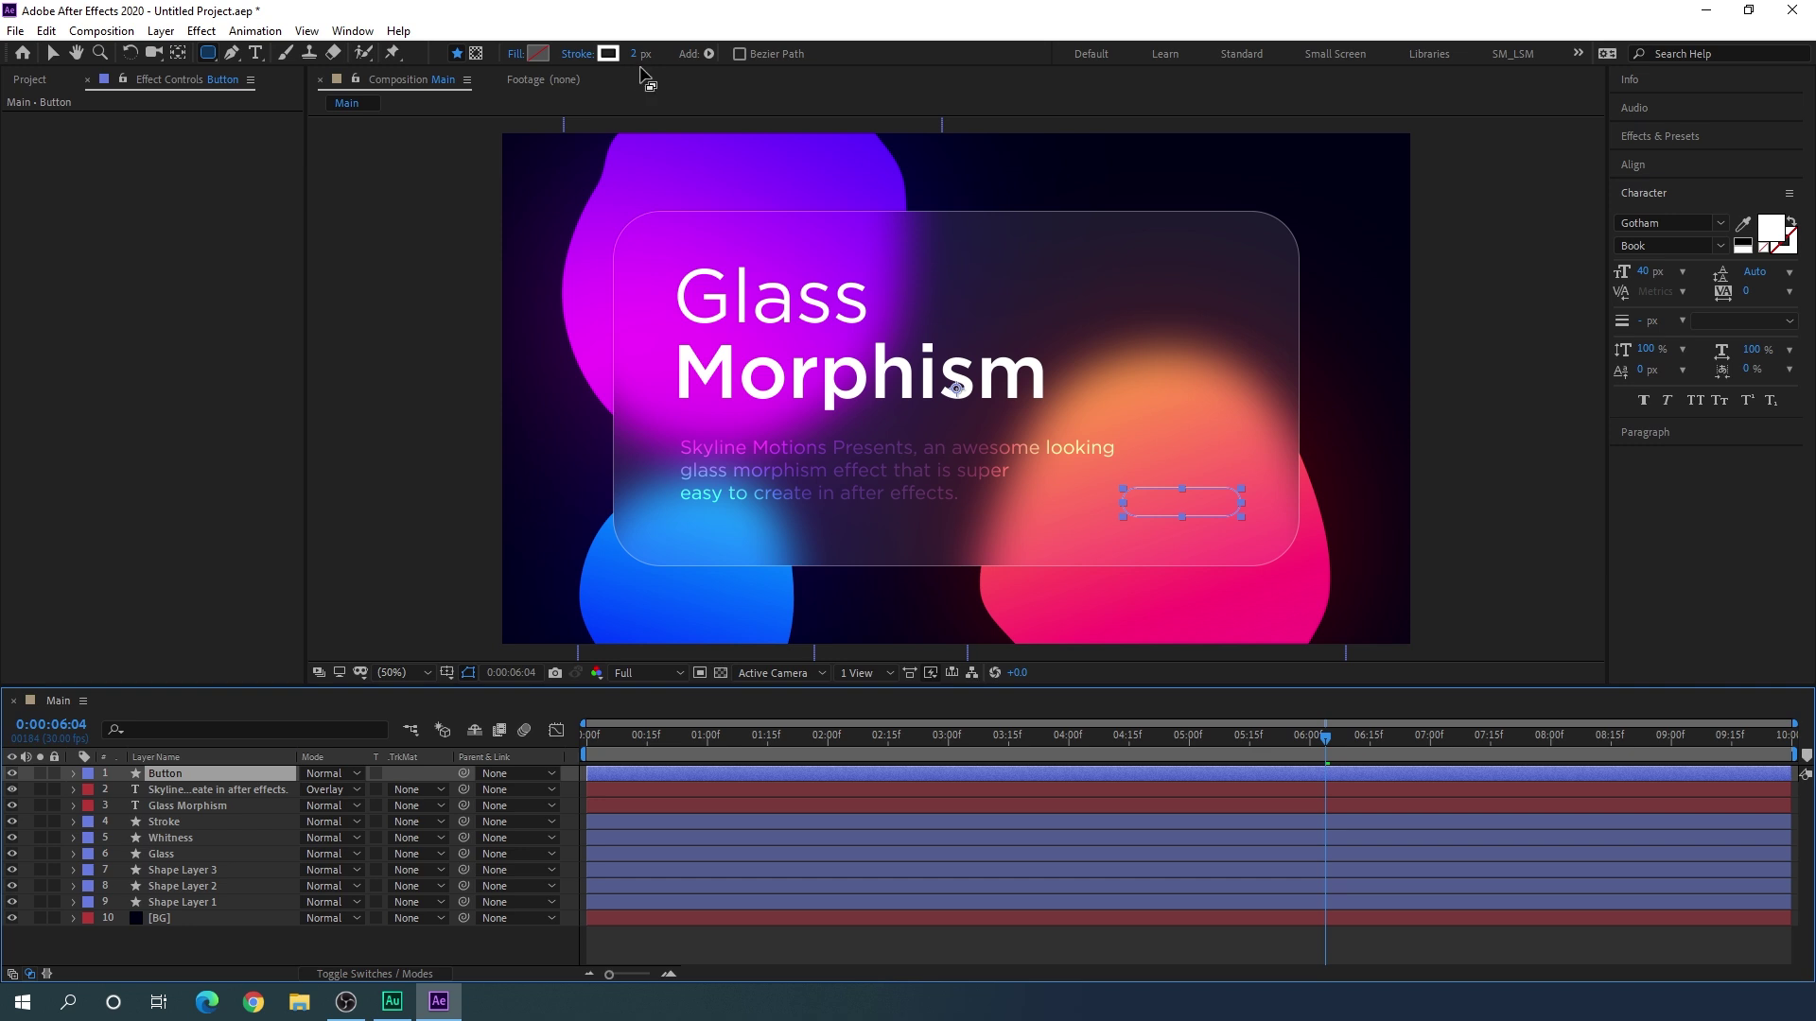
Step: Add a text layer reading "Start" over the pill-shaped button outline and centre it inside the outline
left_click(428, 932)
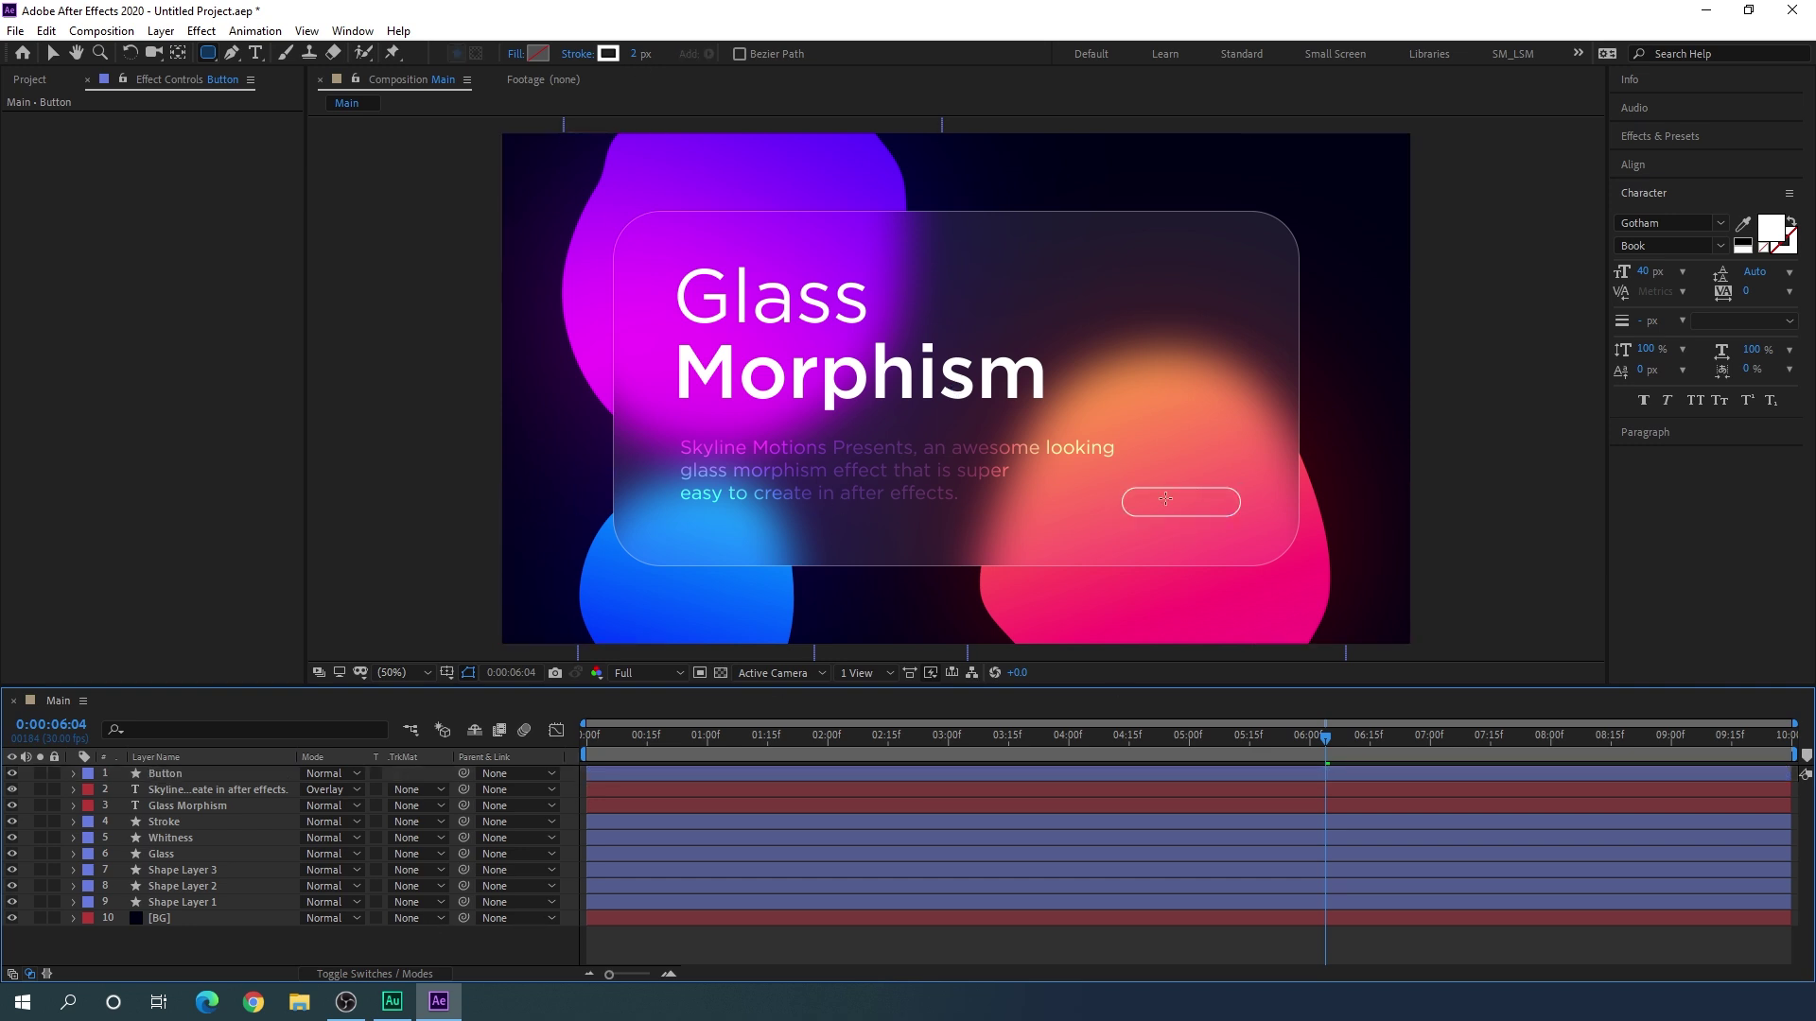
scroll(1237, 531, "up", 2)
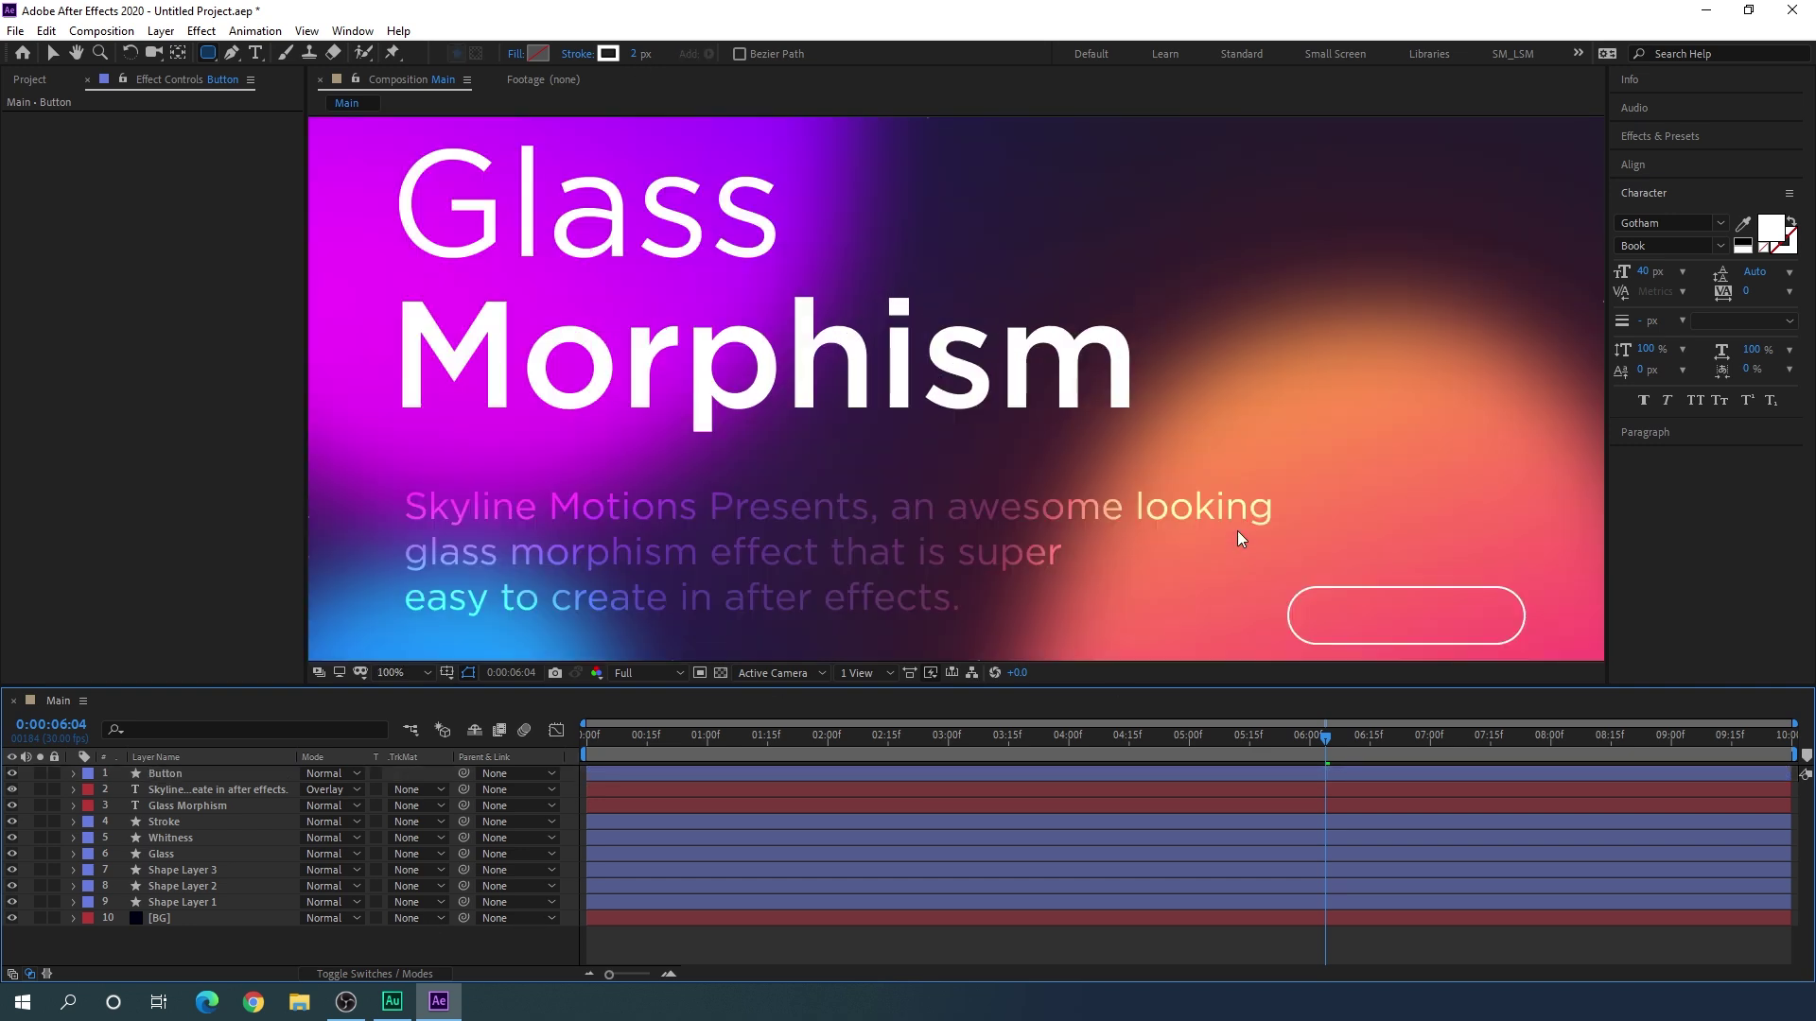
left_click_drag(1237, 530, 1204, 389)
key("q")
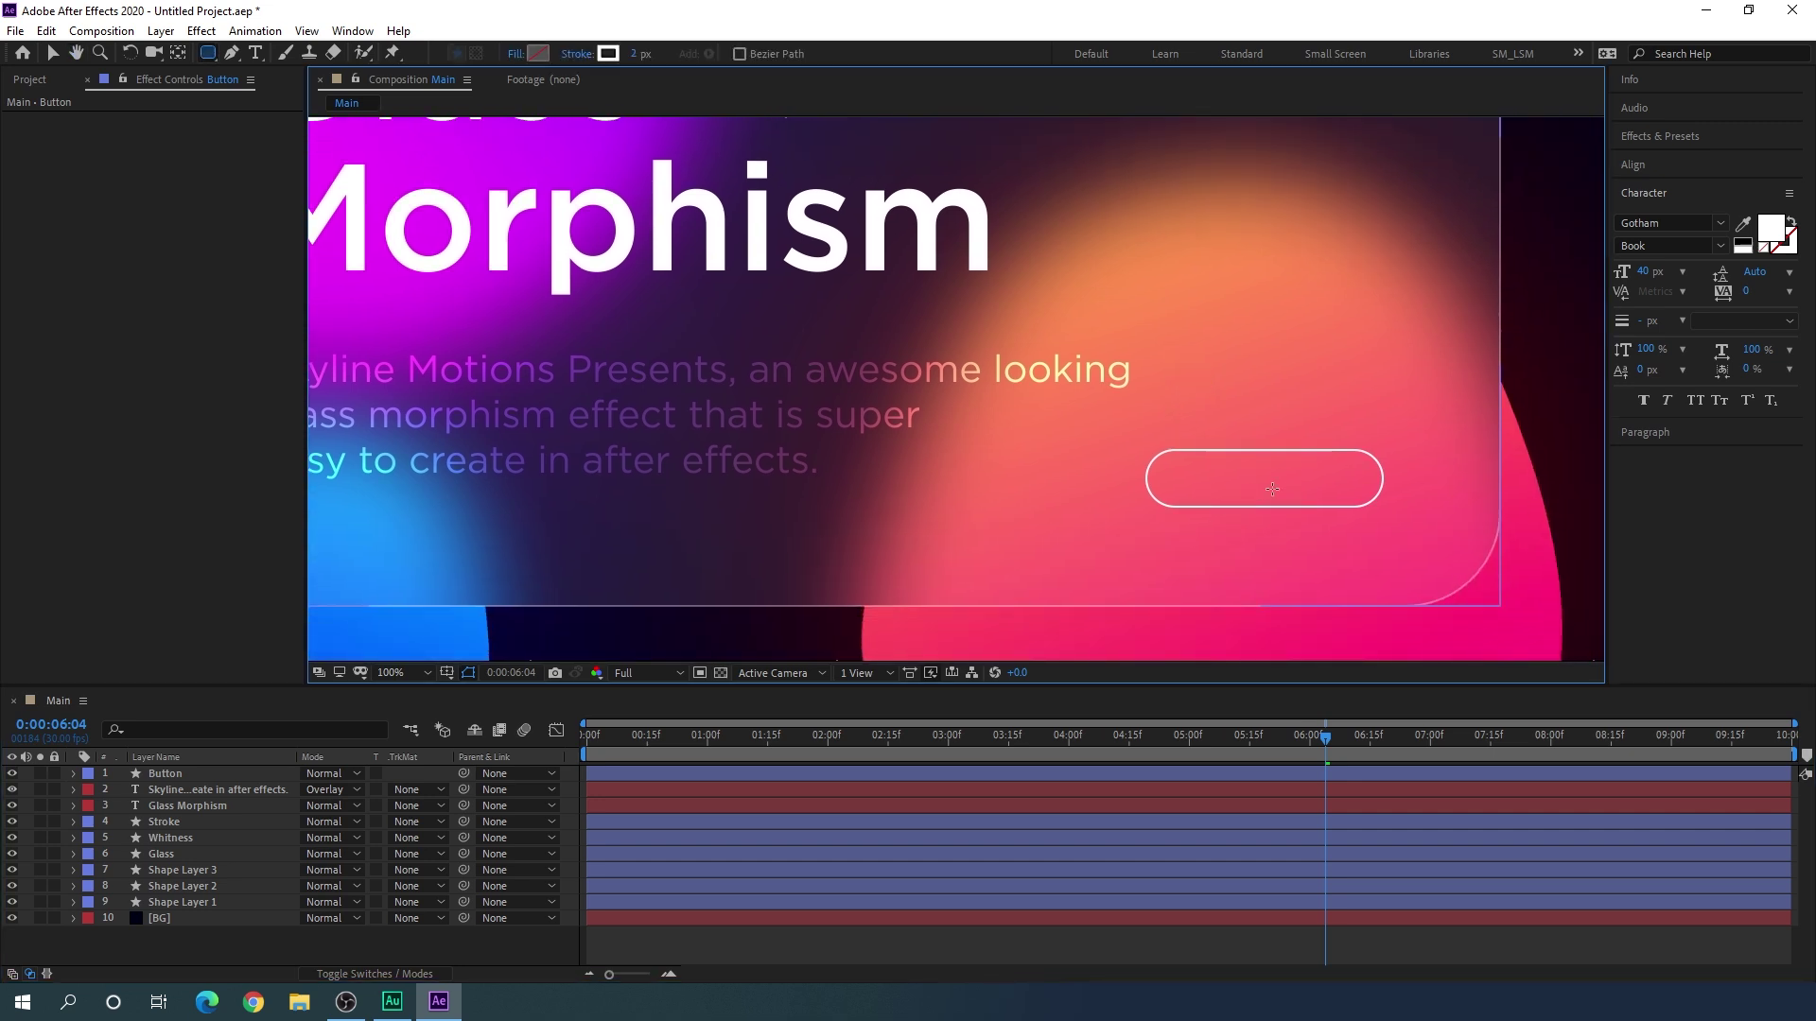
left_click(256, 54)
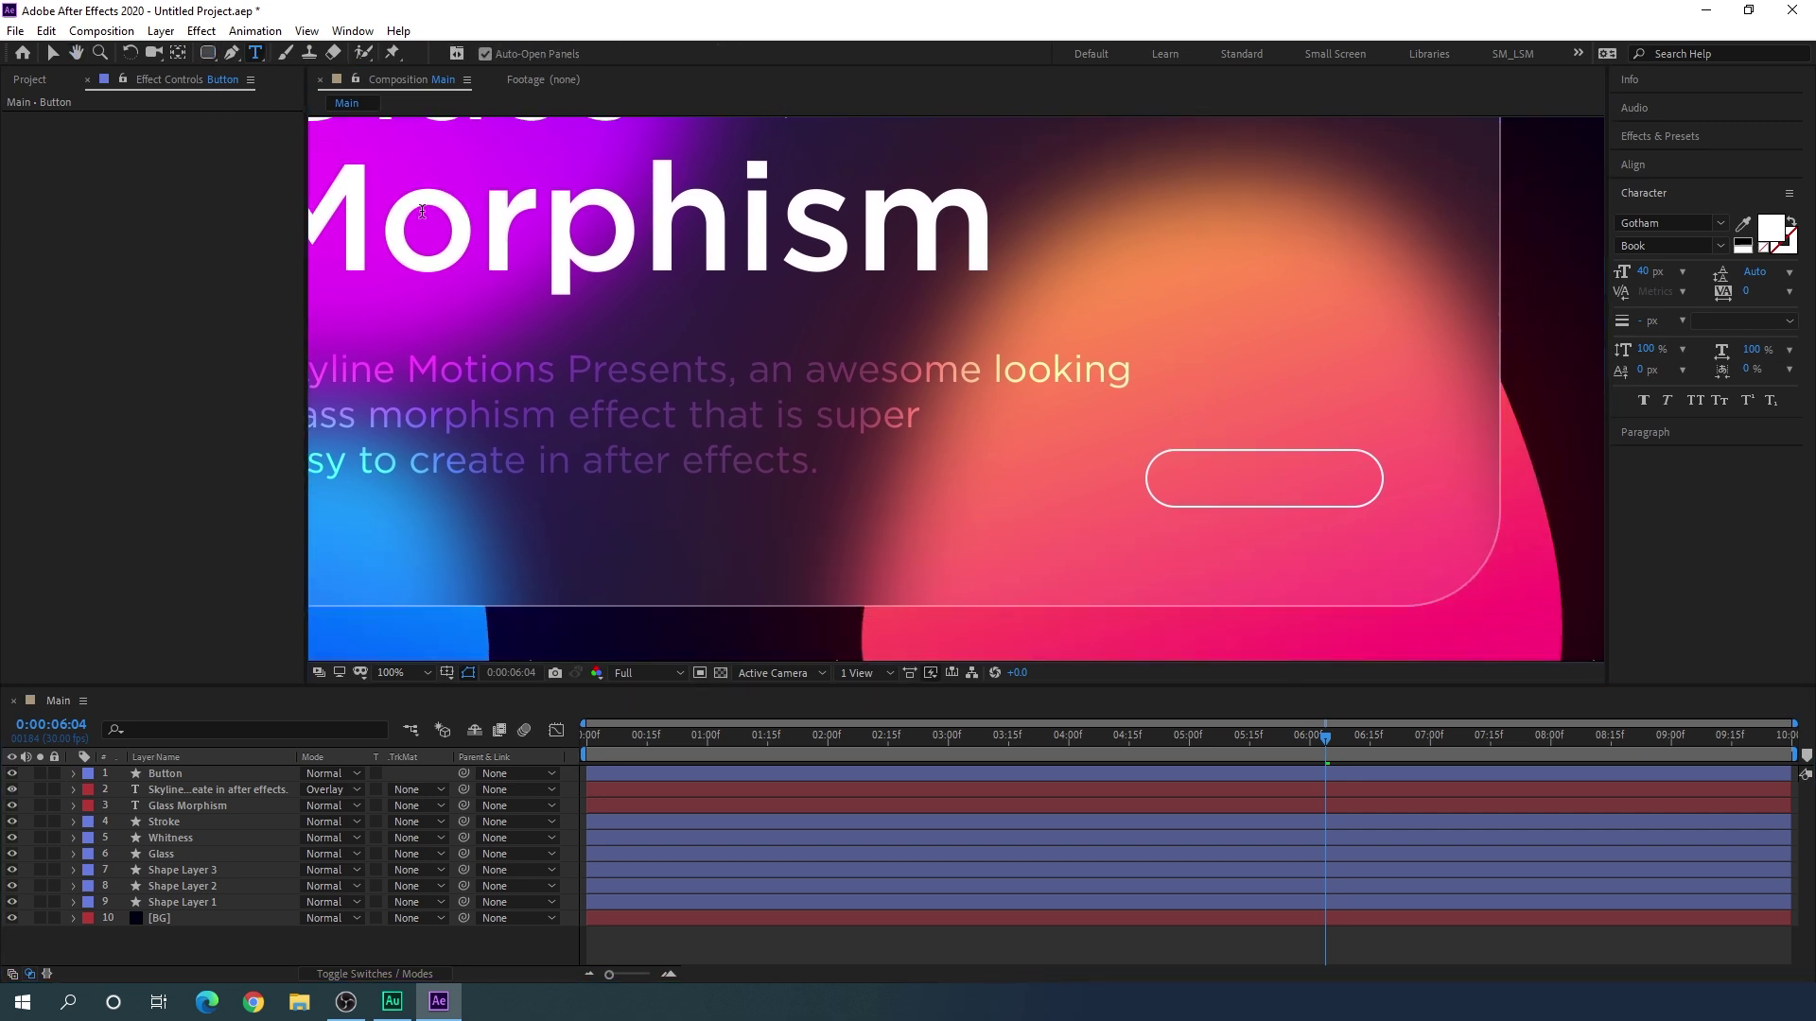
left_click(1238, 479)
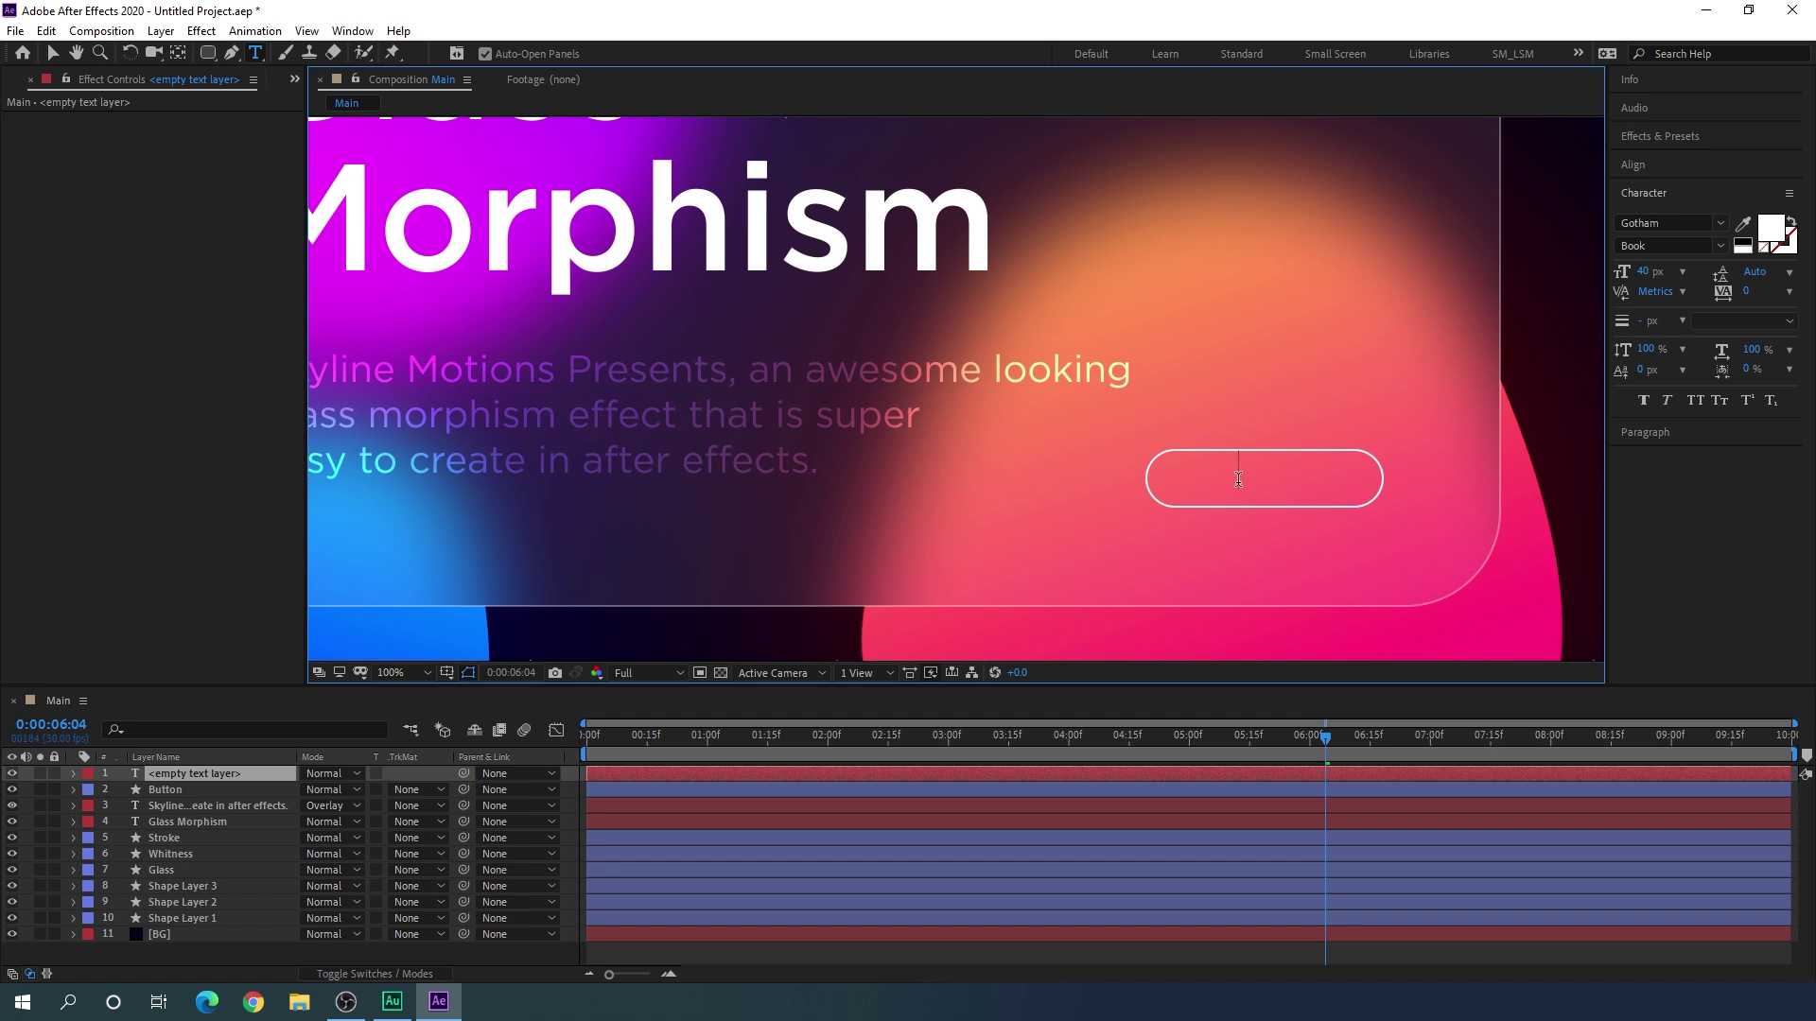
type("Start")
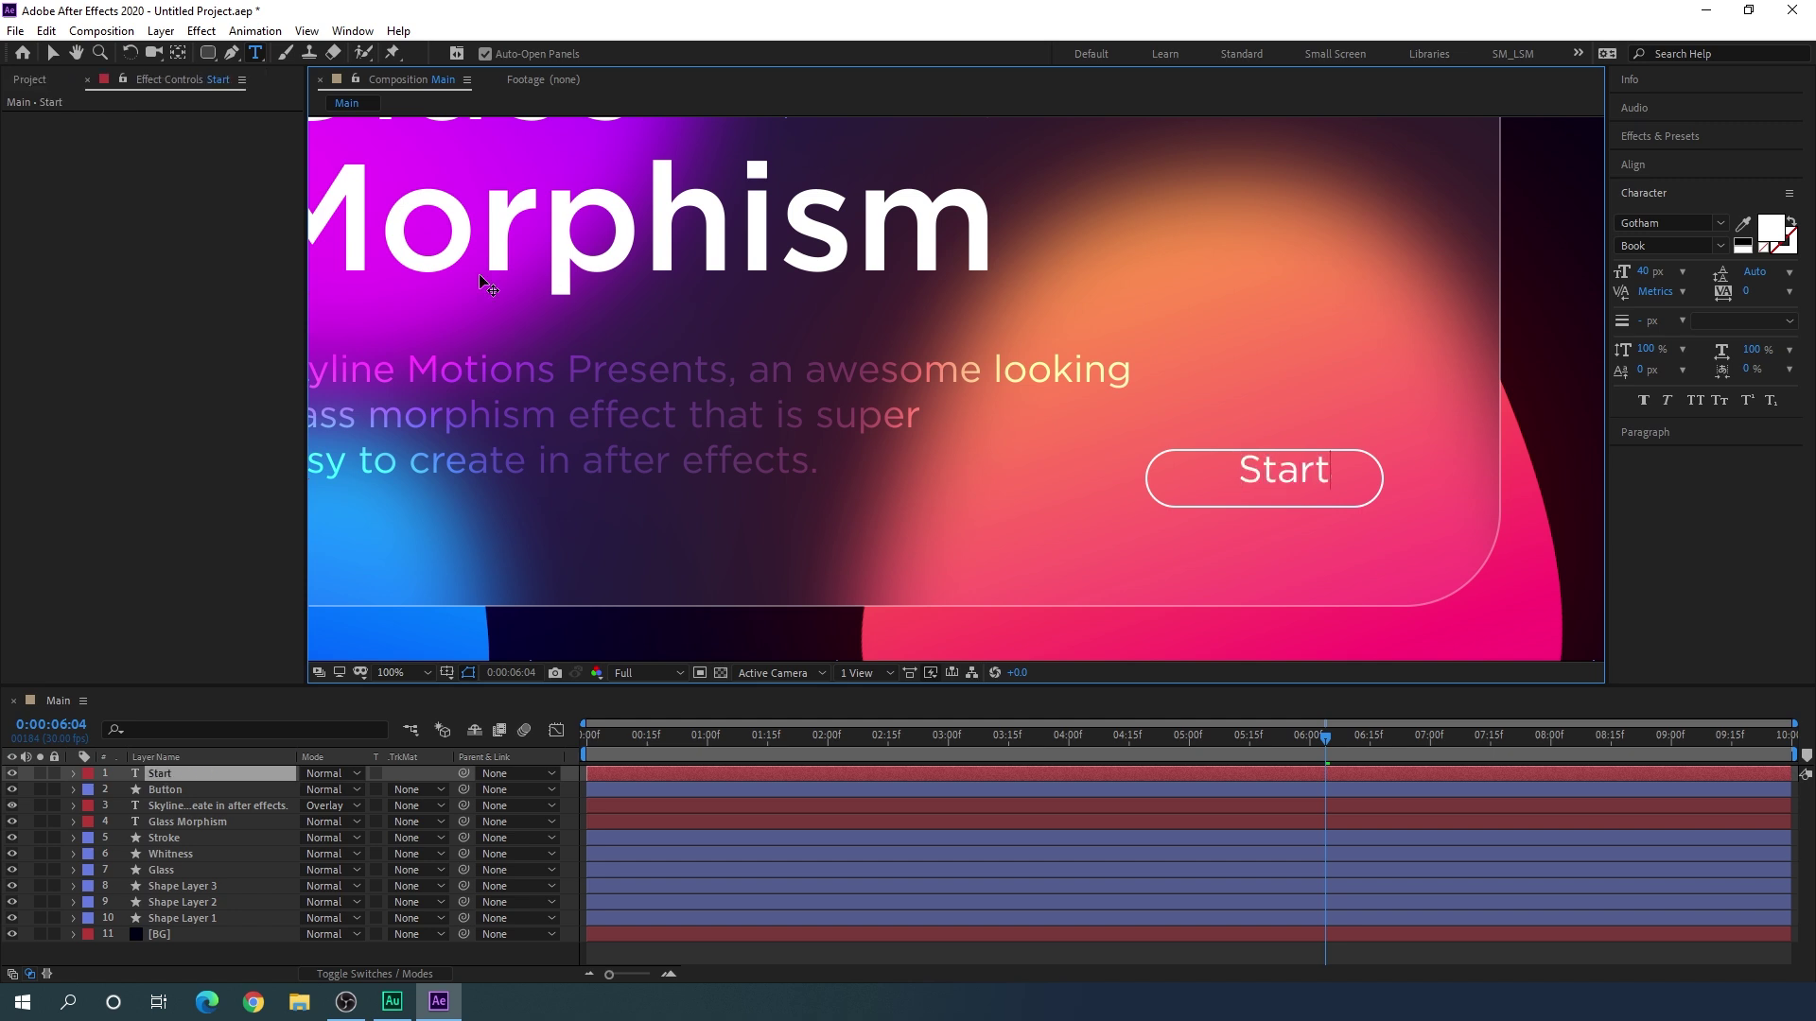
left_click(52, 53)
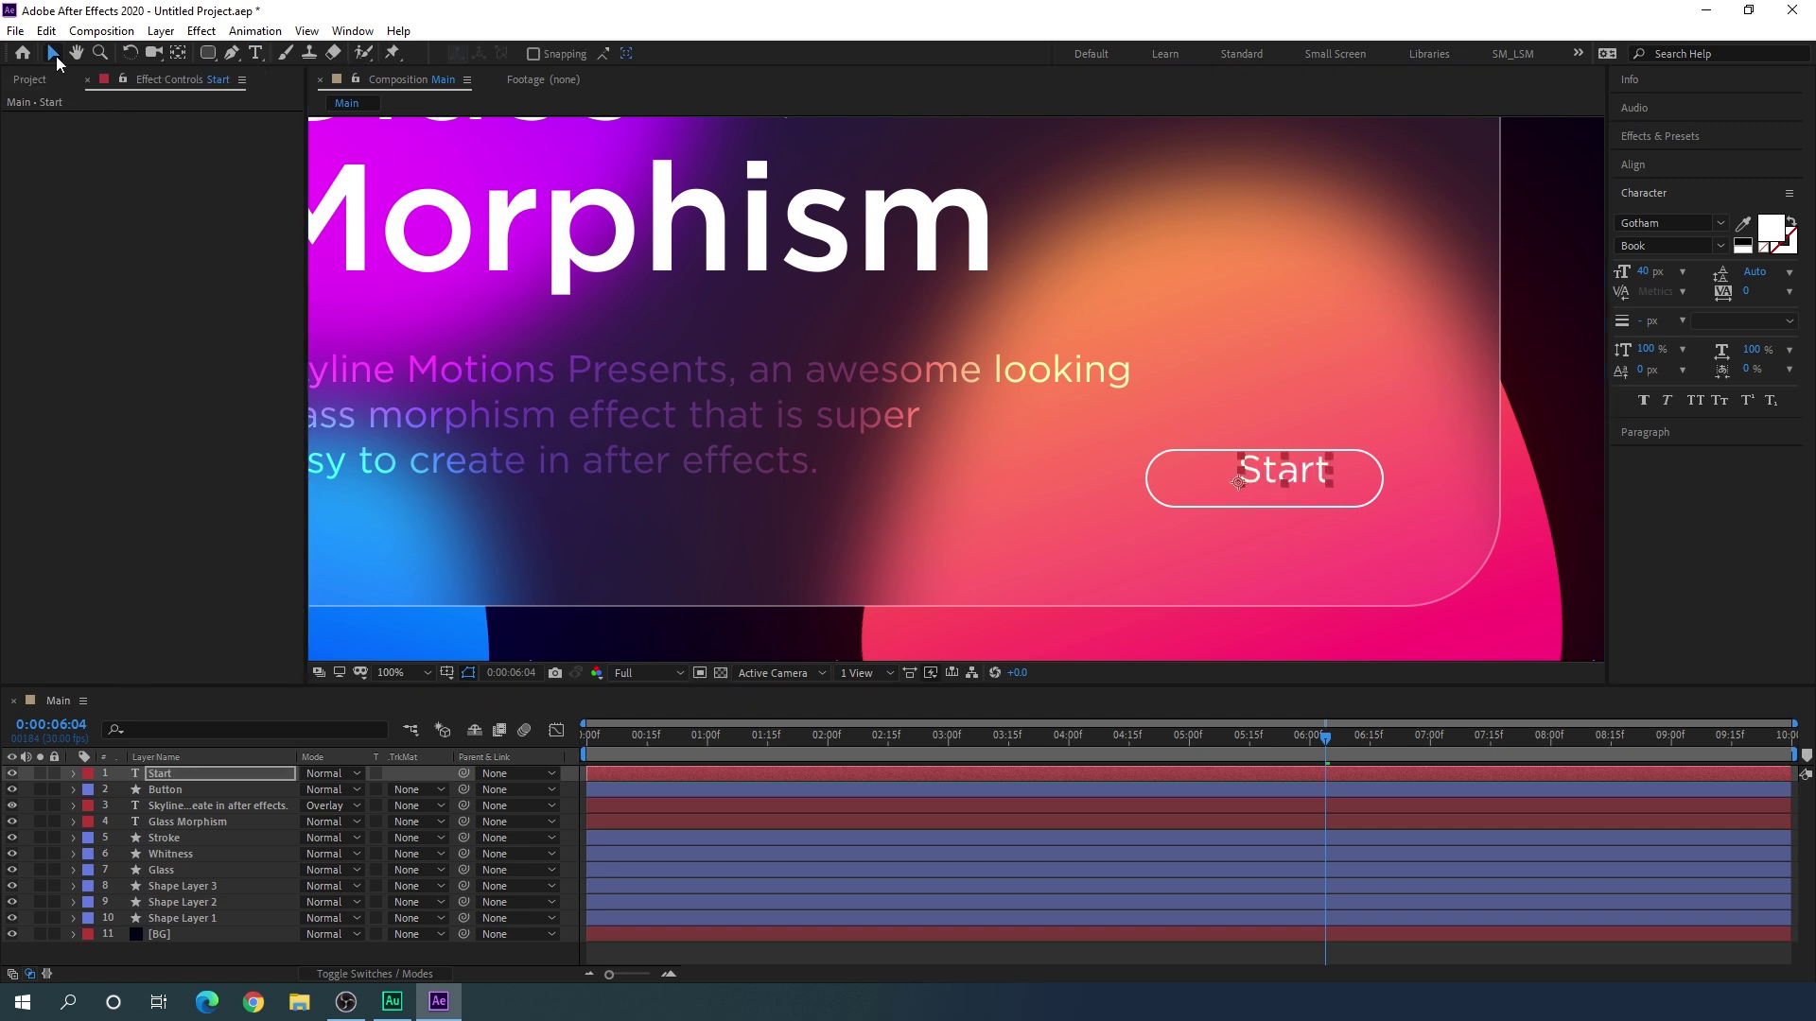
left_click_drag(1296, 478, 1275, 486)
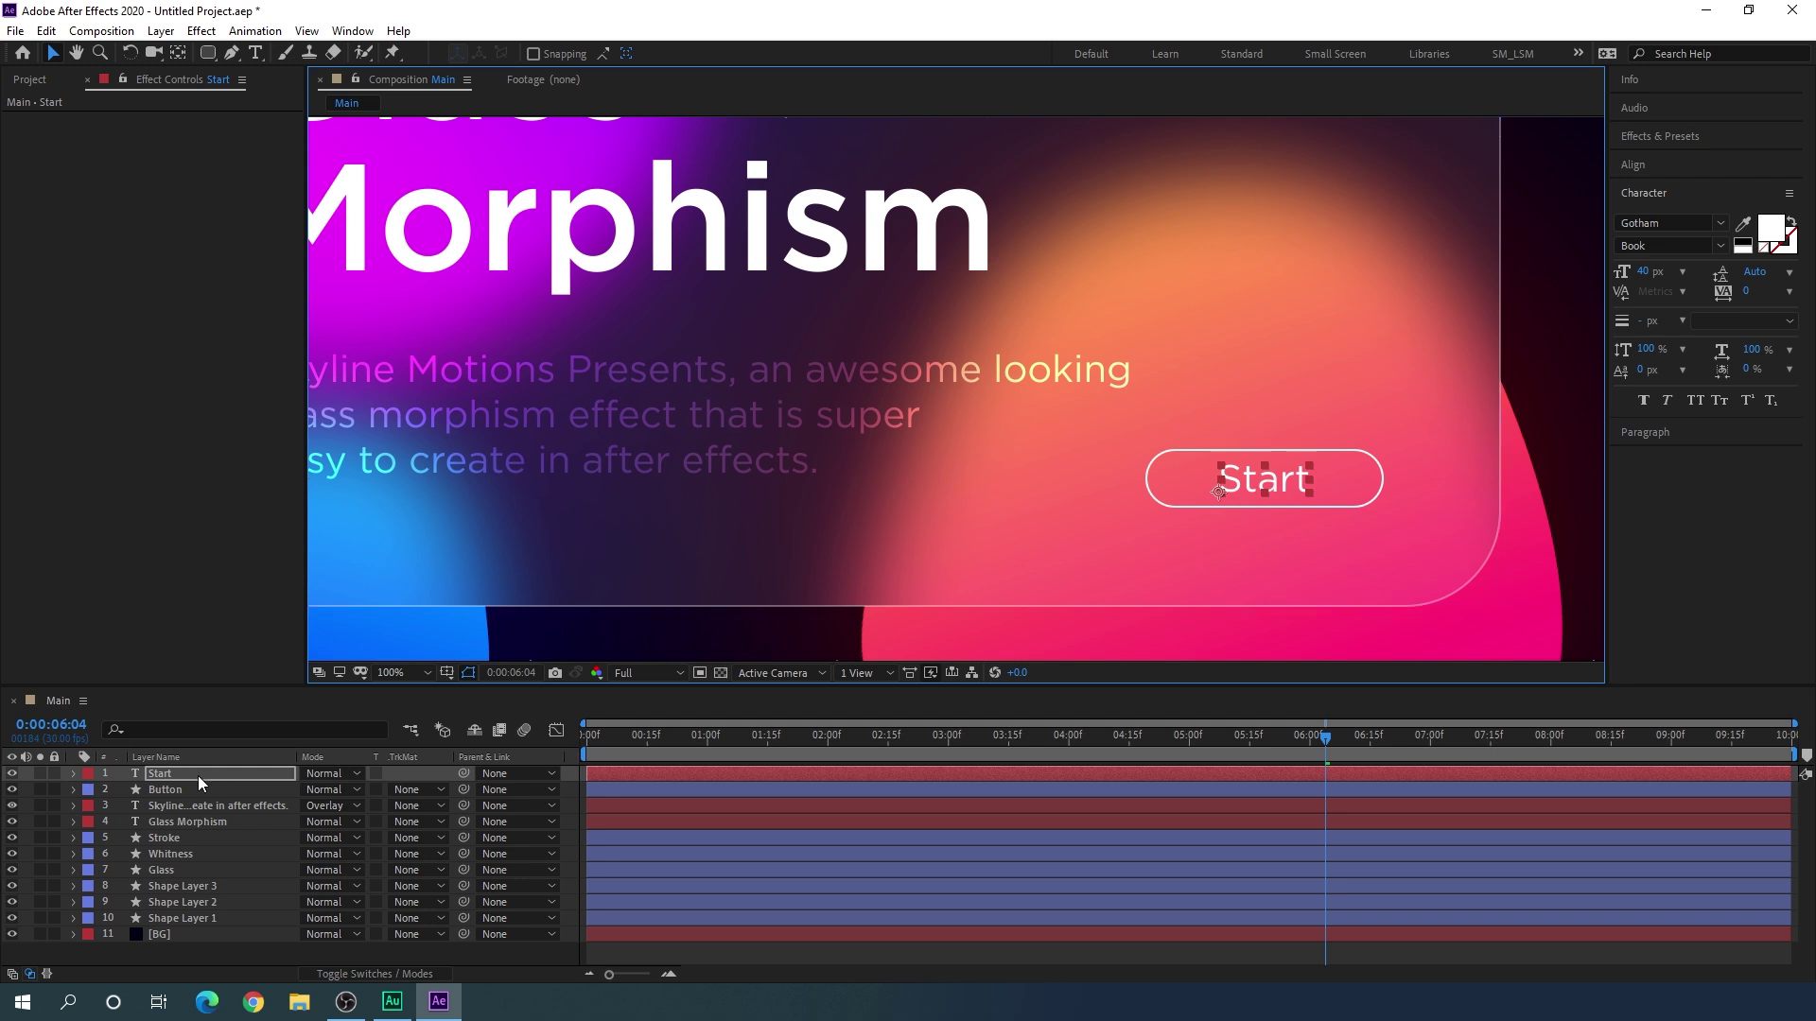
Step: Fit the whole composition in view, return to the first frame and play the animation in an enlarged preview
left_click(399, 669)
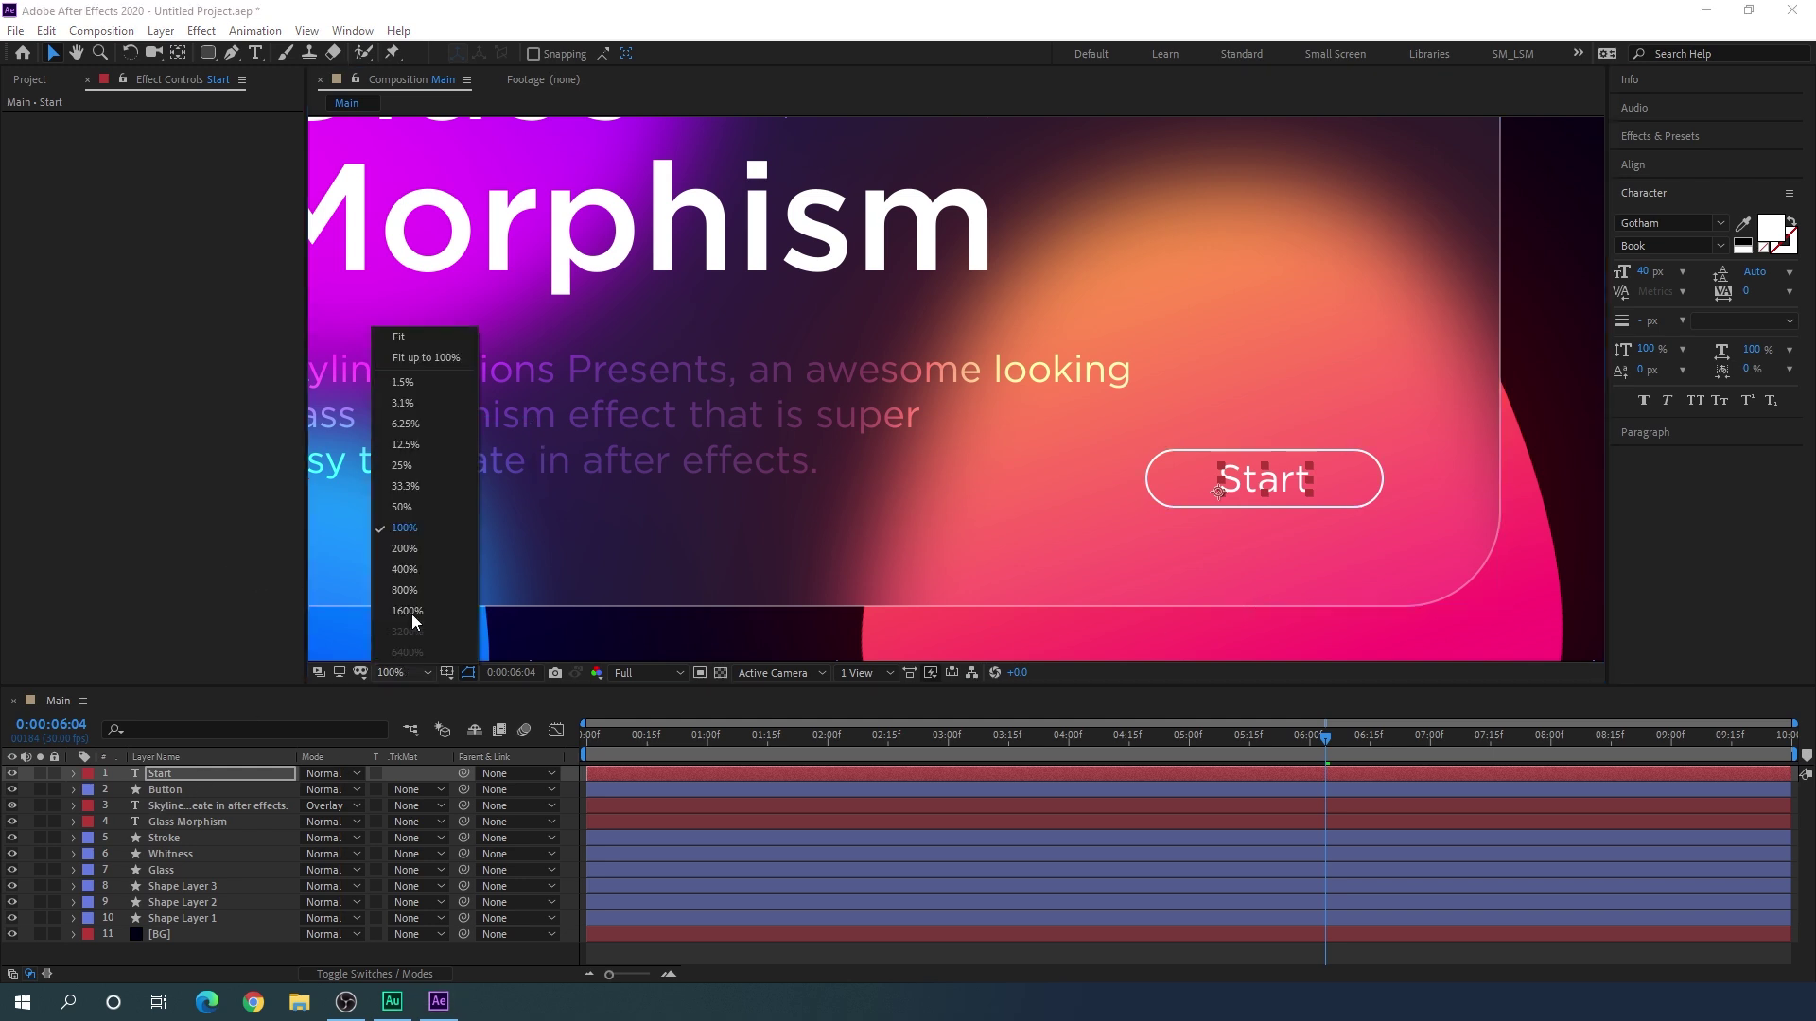
left_click(425, 336)
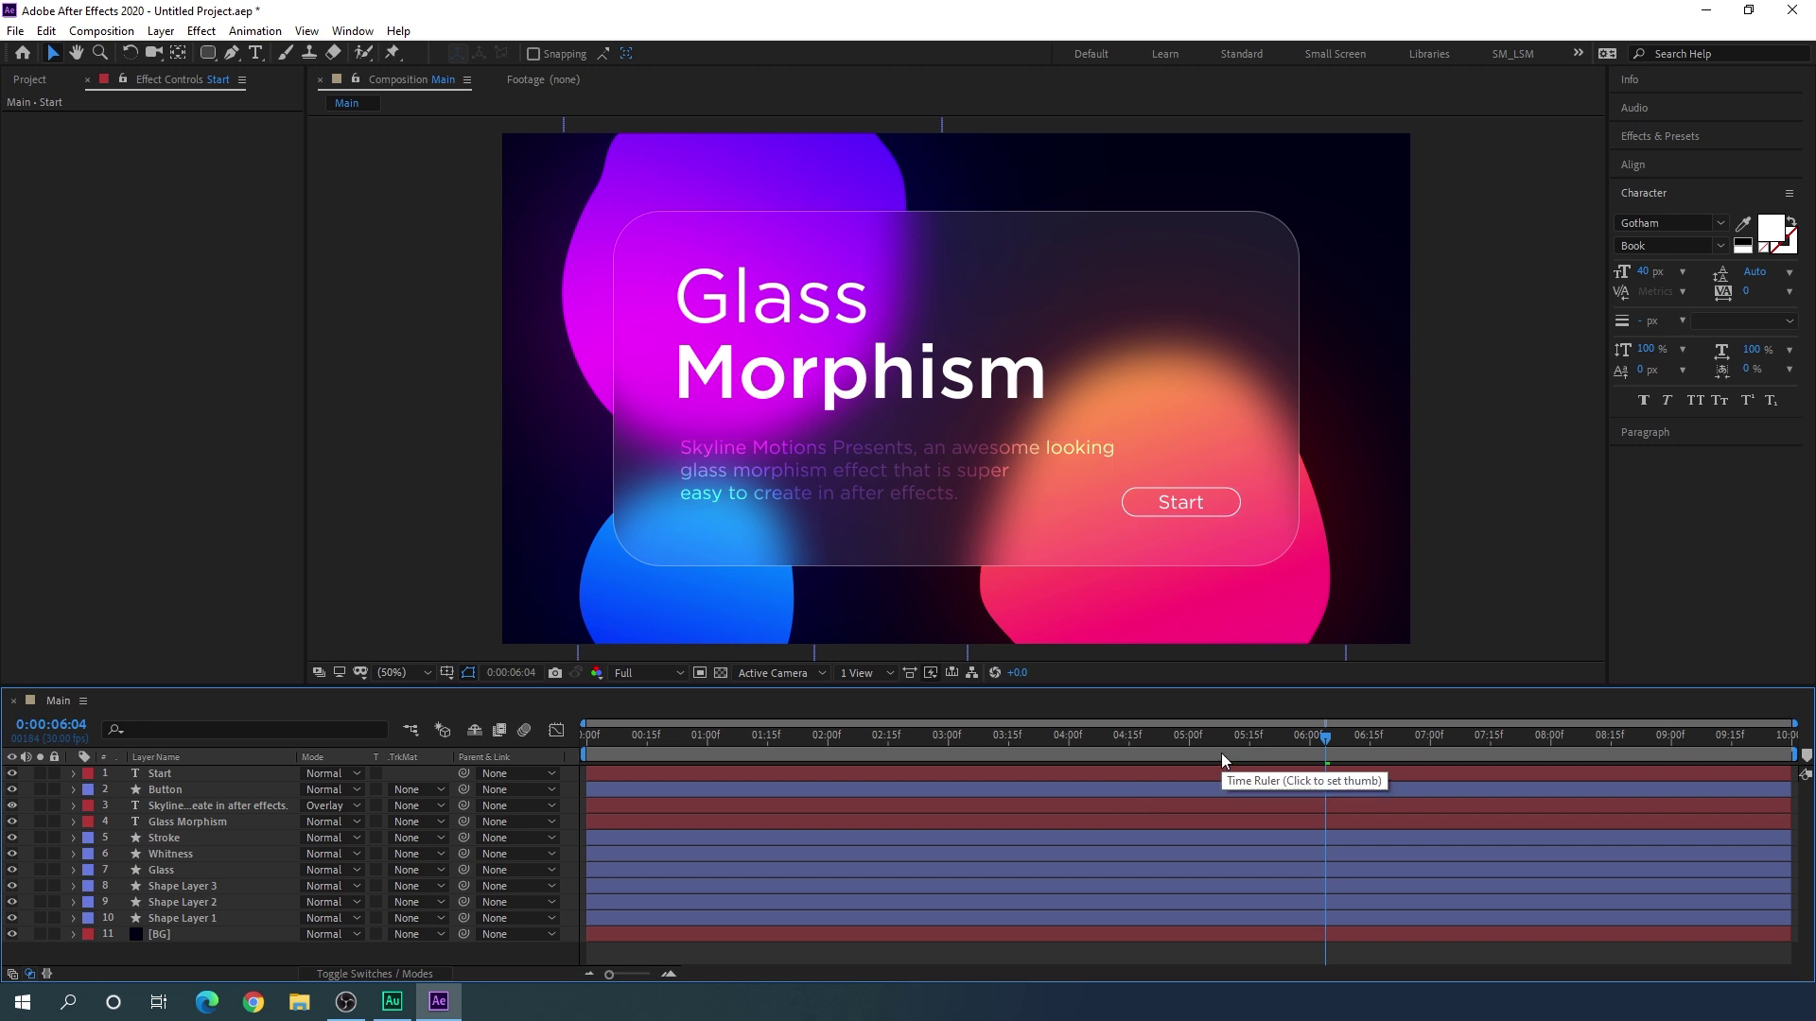
left_click_drag(1190, 738, 553, 746)
left_click(442, 361)
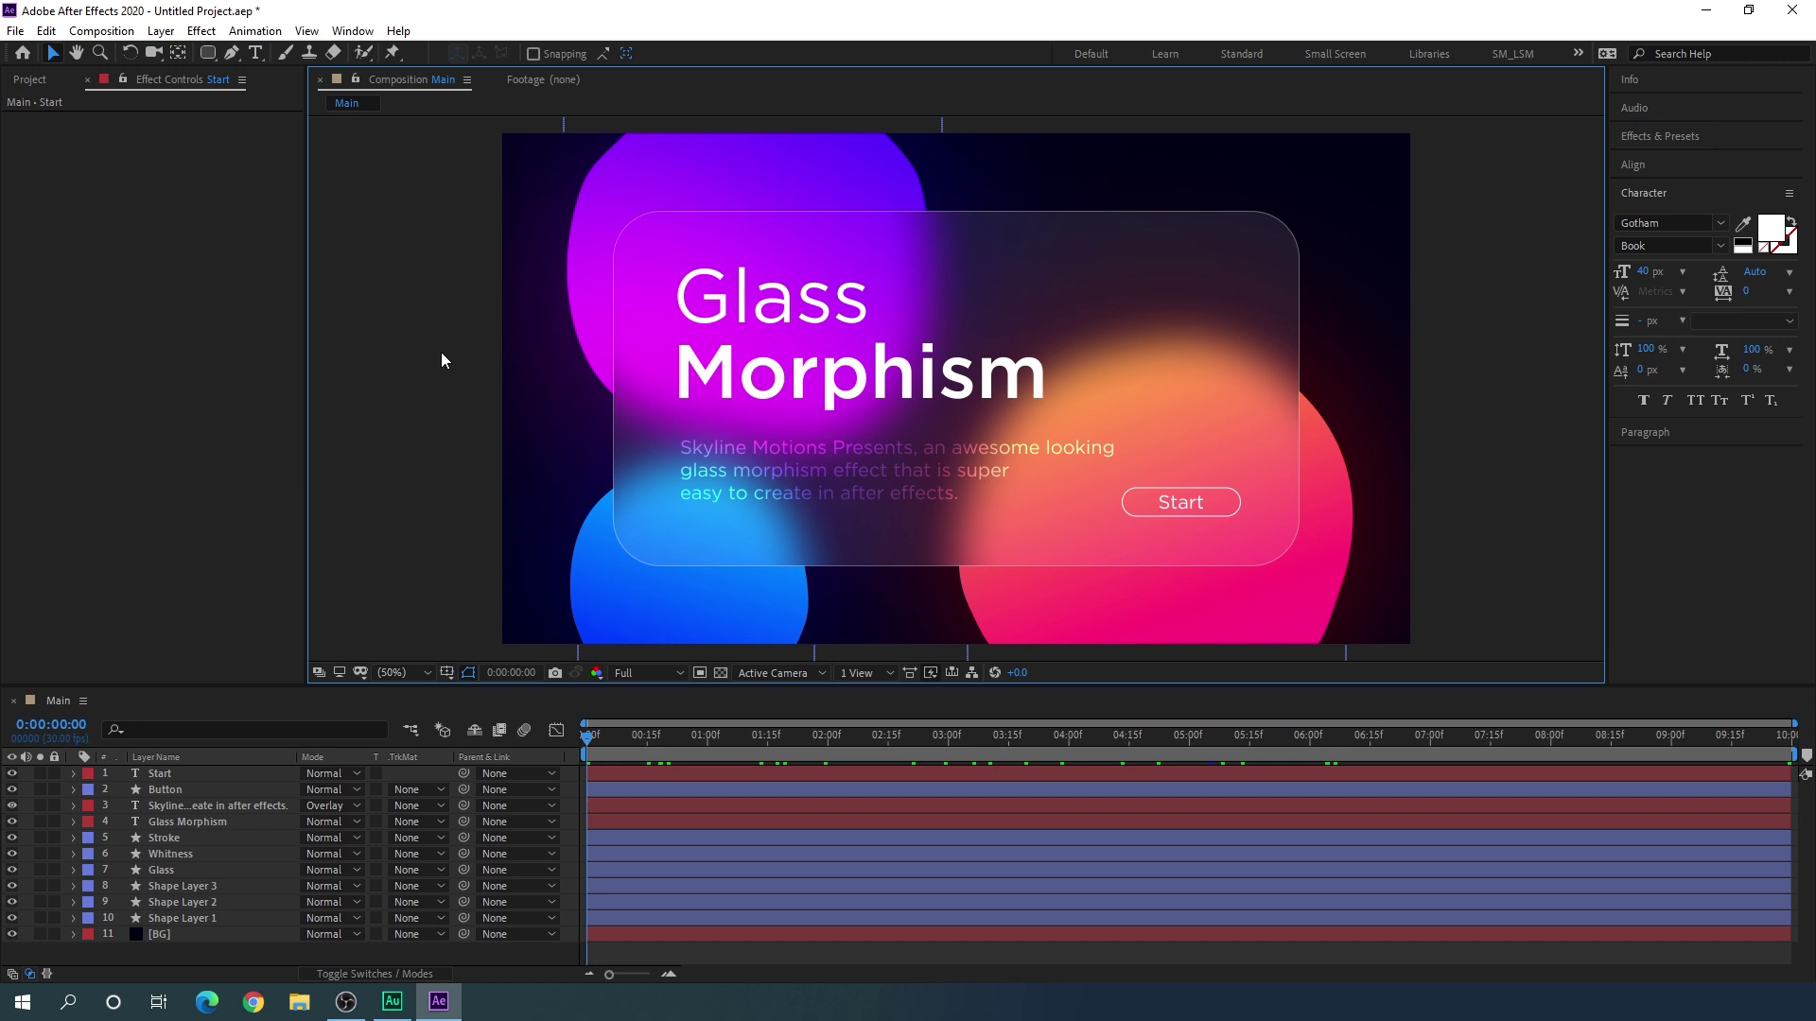
key("grave")
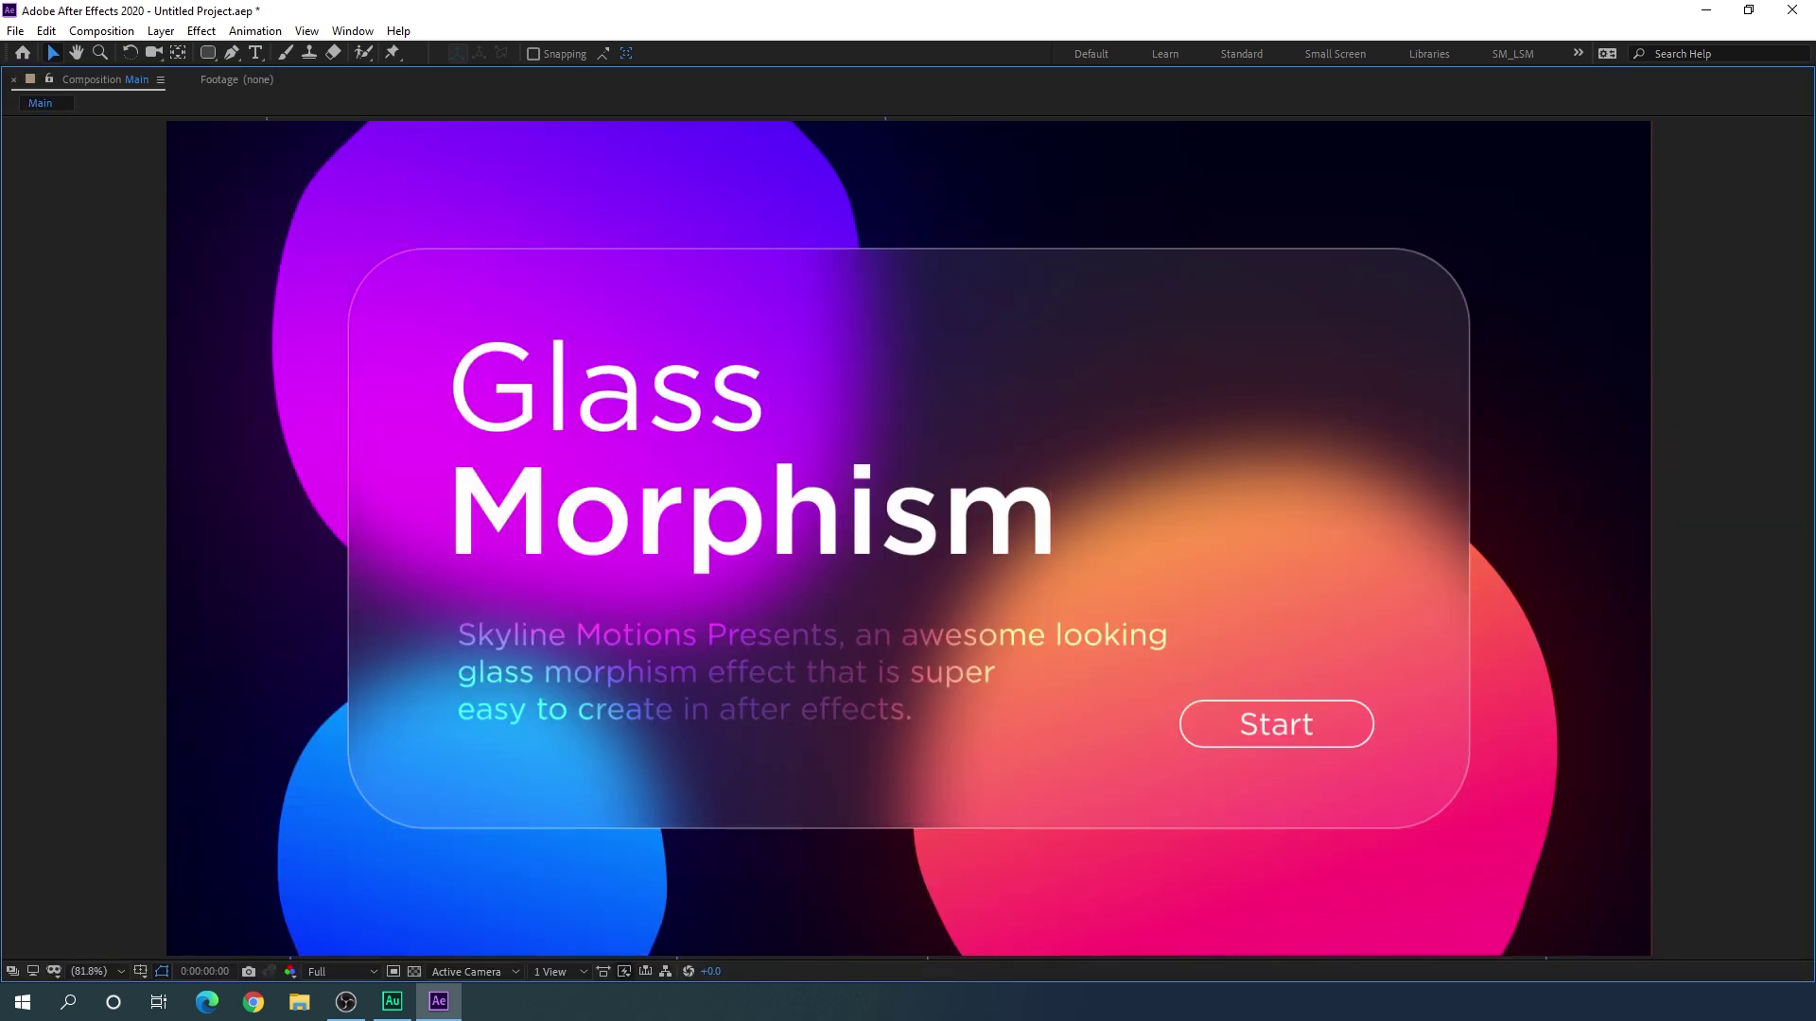
key("space")
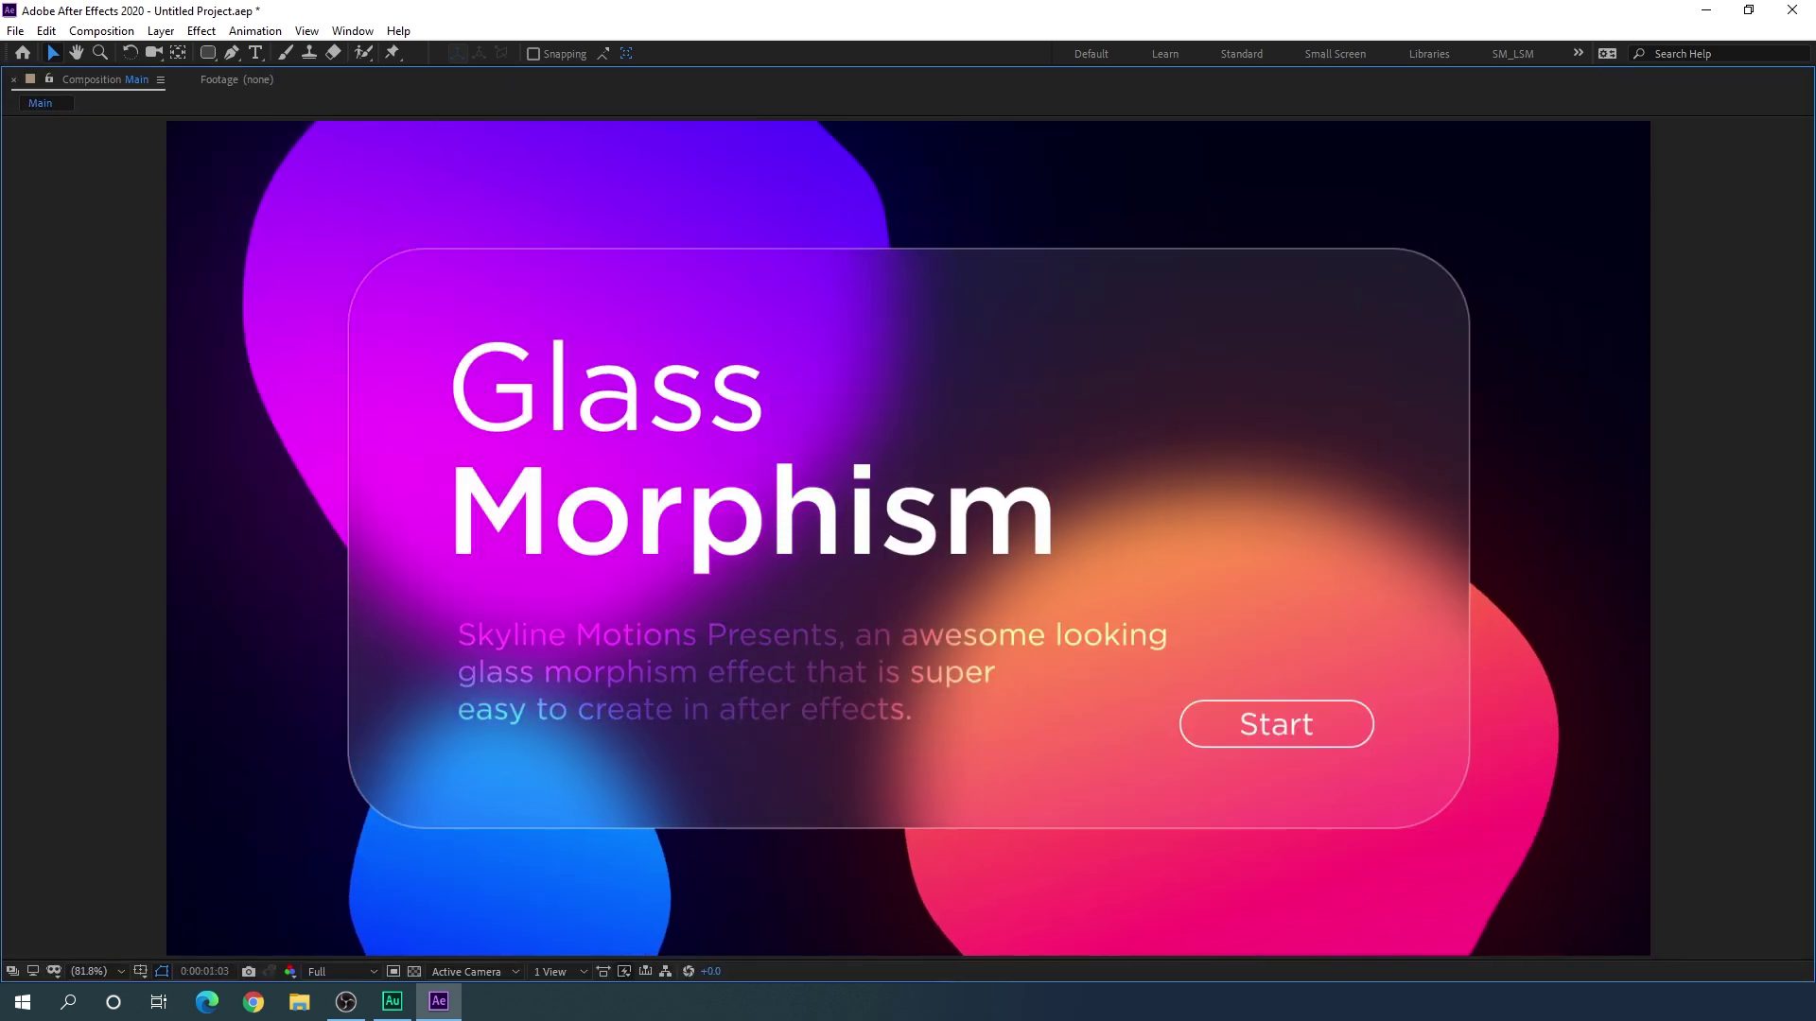